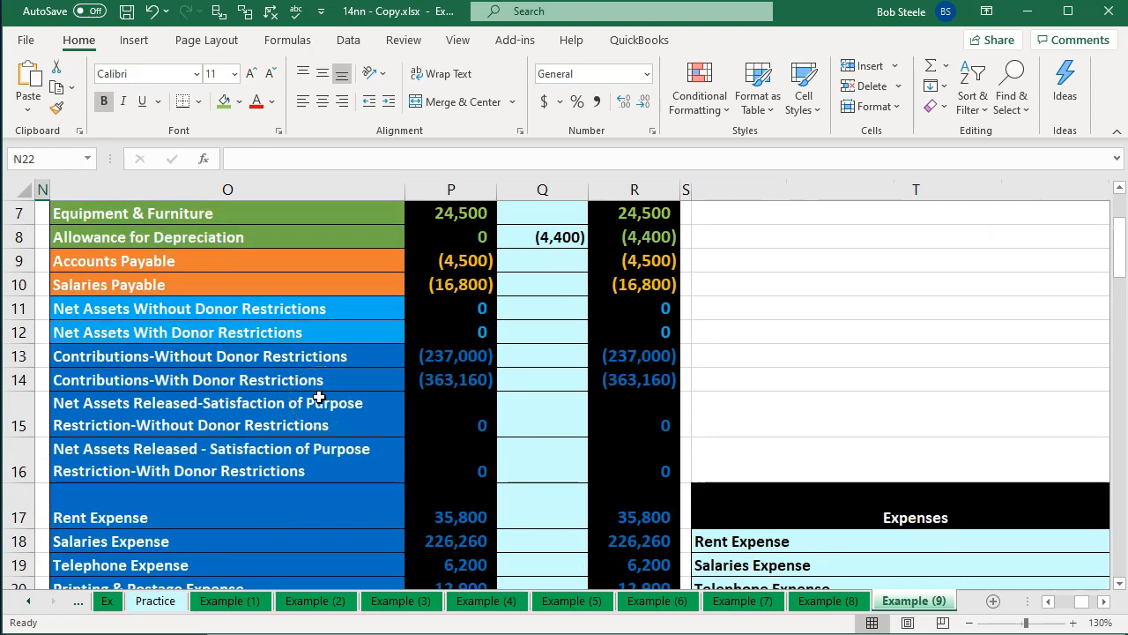
Review the trial balance's expense accounts in column O, from Rent Expense down to Supplies Expense
click(319, 398)
scroll(316, 397, down, 1)
click(303, 453)
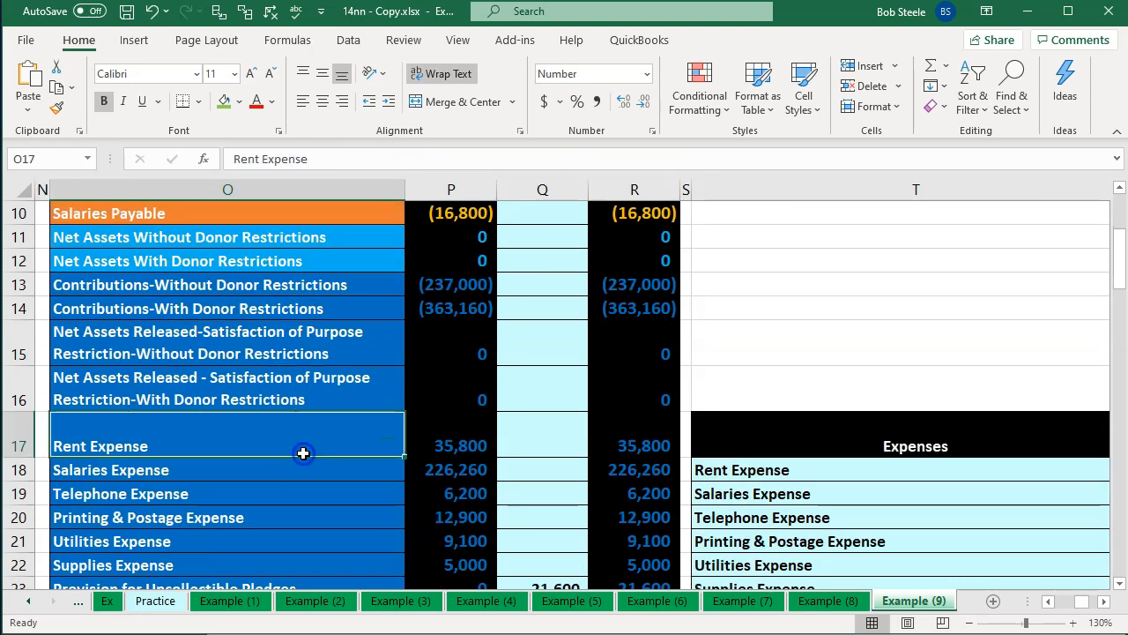
key(Down)
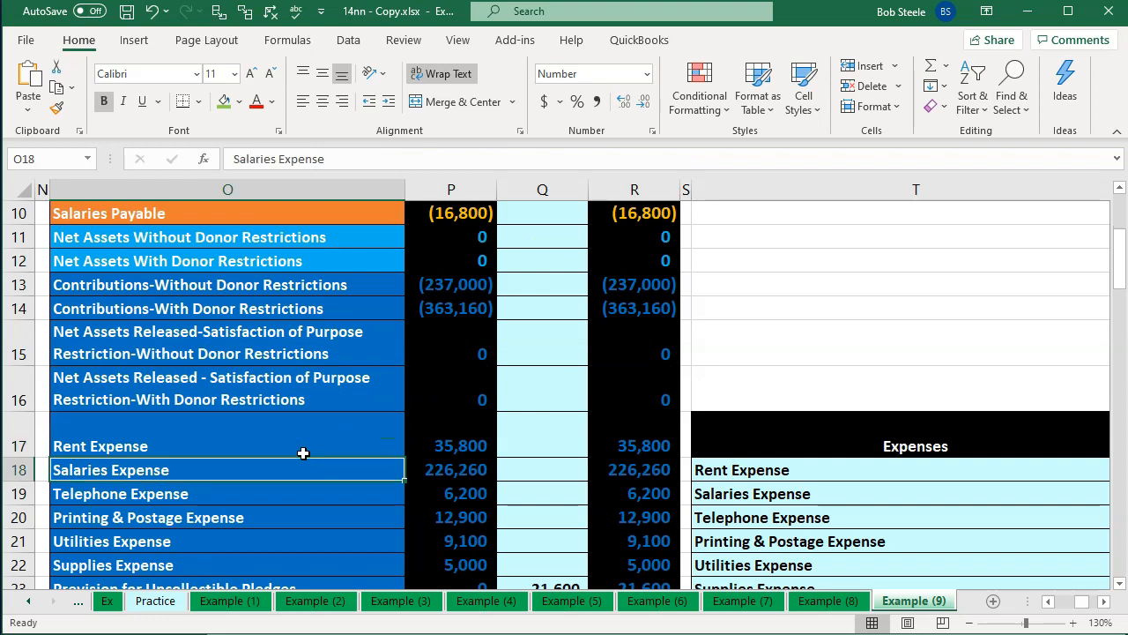
key(Down)
key(Down)
key(Down)
key(Down)
key(Down)
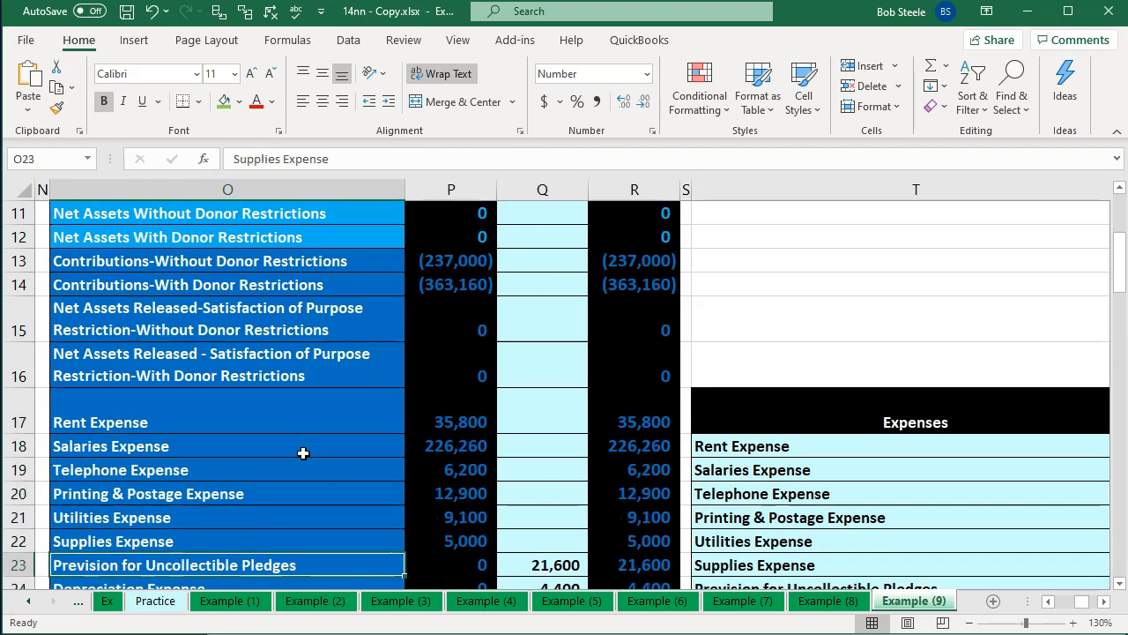
key(Up)
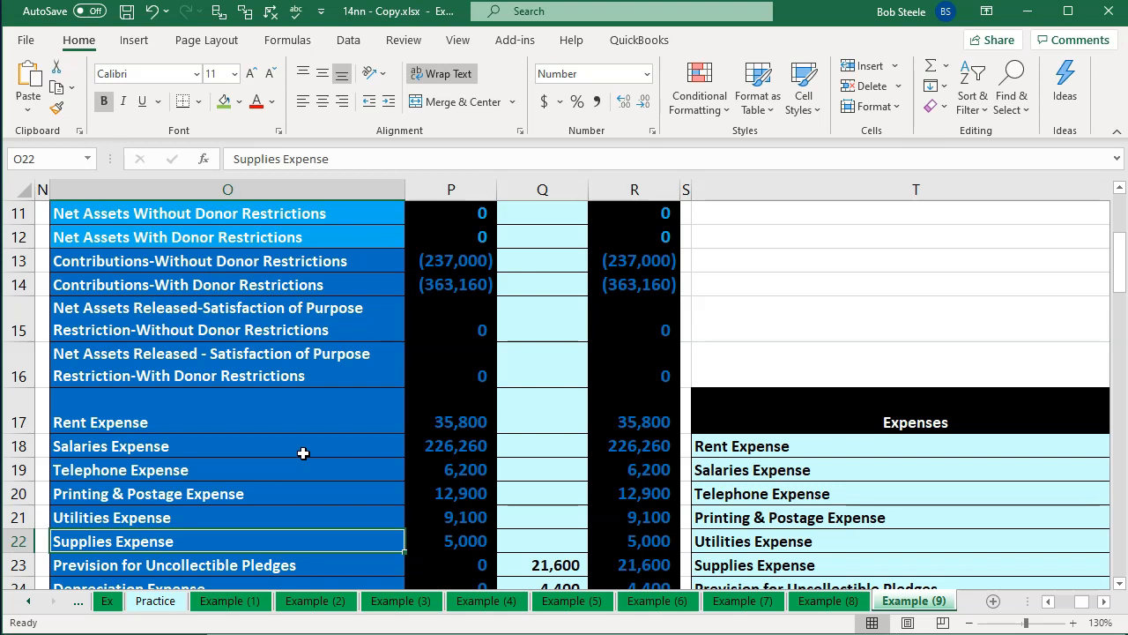
Examine how the Expenses table splits costs across Public Health Education, Community Service, Management & General, Fund-Raising and Total
key(Right)
key(Right)
key(Right)
key(Right)
key(Right)
key(Right)
key(Right)
key(Right)
key(Right)
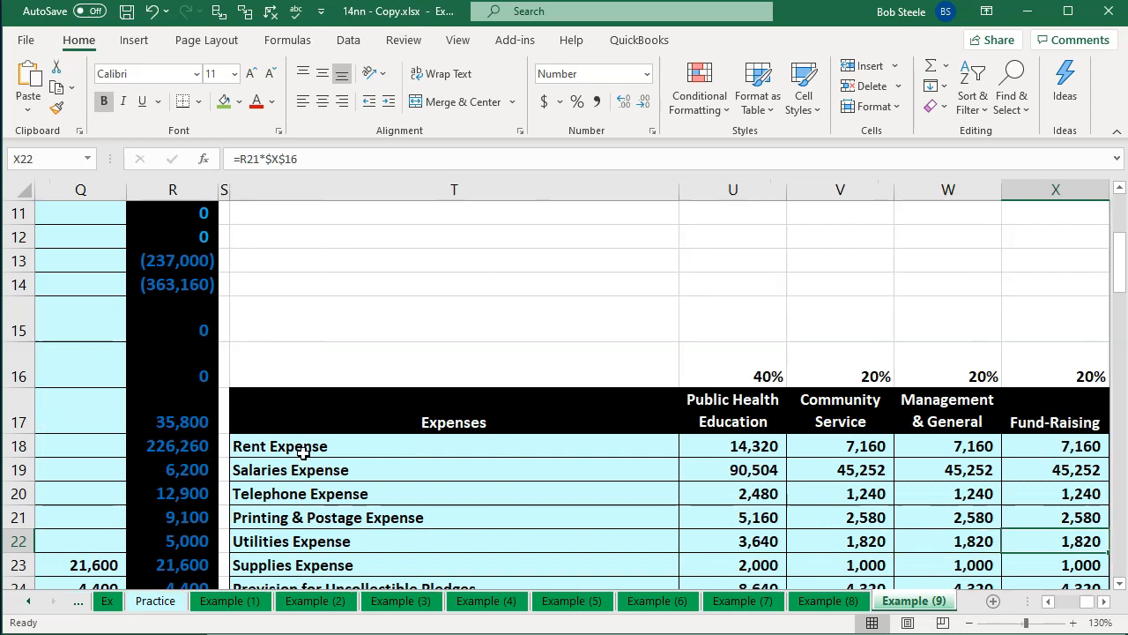
click(732, 410)
key(Right)
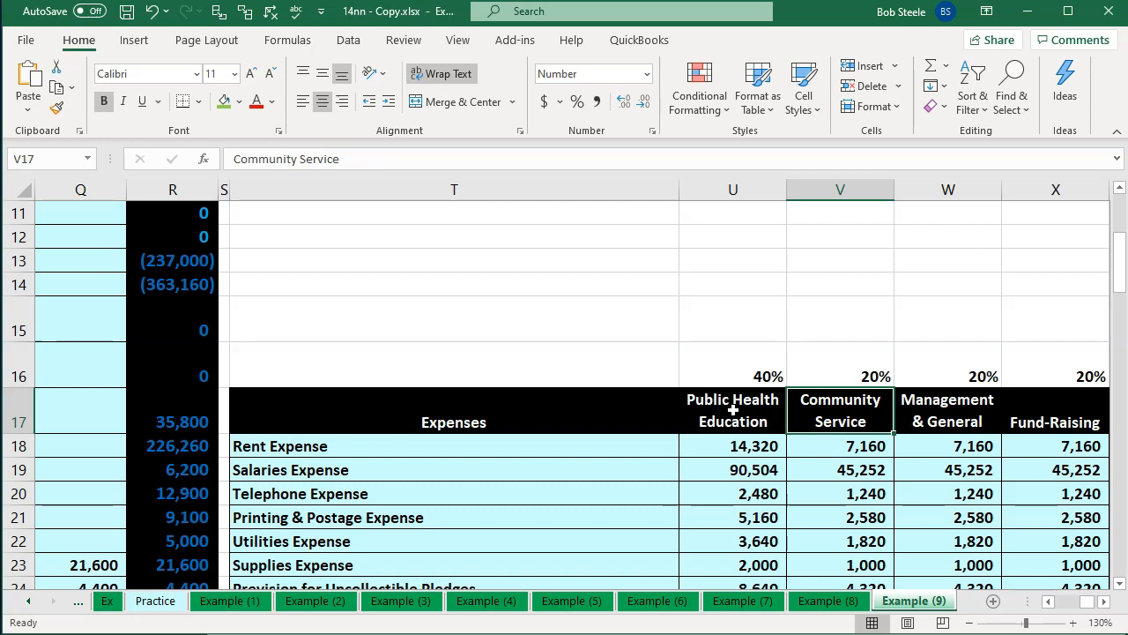
key(Right)
key(Right)
key(Right)
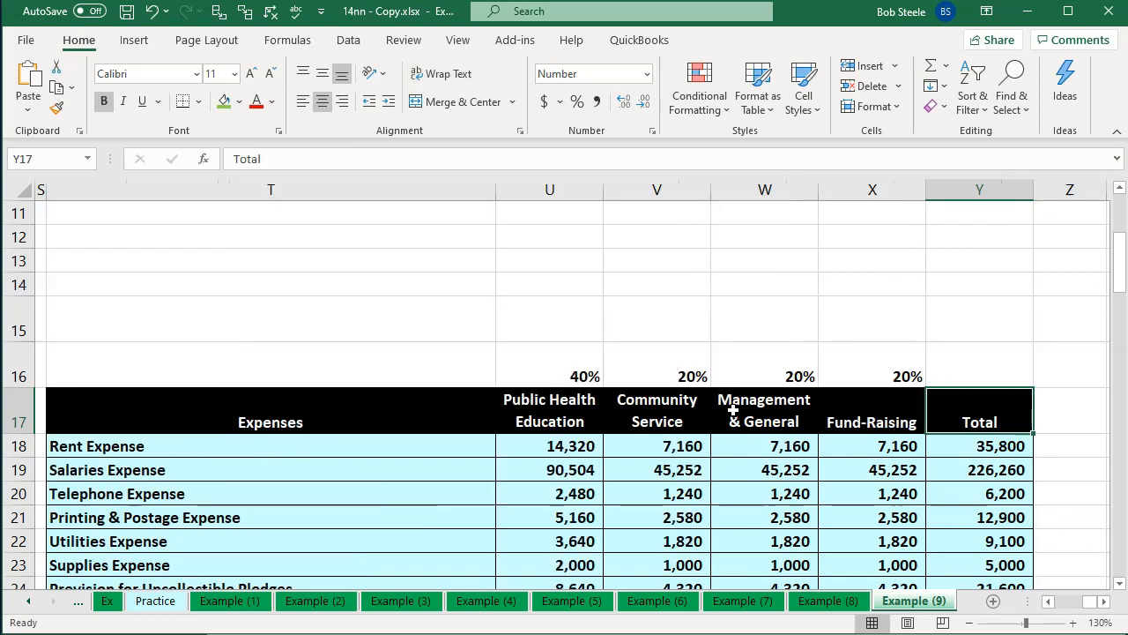
Look past the Statement of Financial Position to the Statement of Activities and locate its Public Health Education Program expense line
click(604, 449)
scroll(605, 451, down, 3)
scroll(605, 451, down, 3)
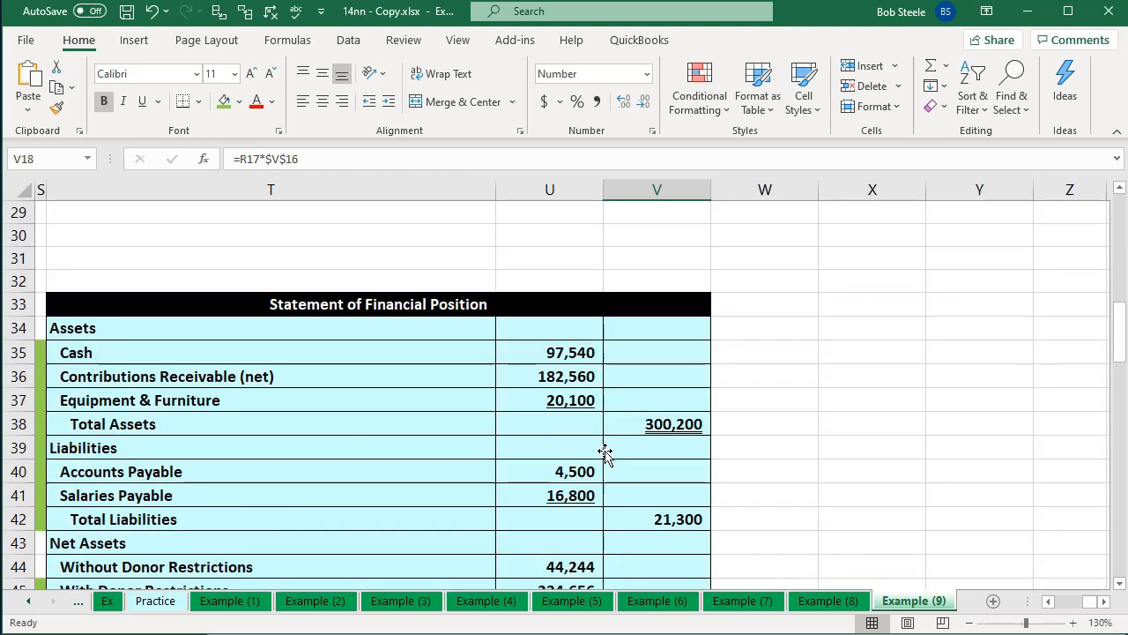
scroll(604, 451, down, 4)
scroll(604, 451, down, 2)
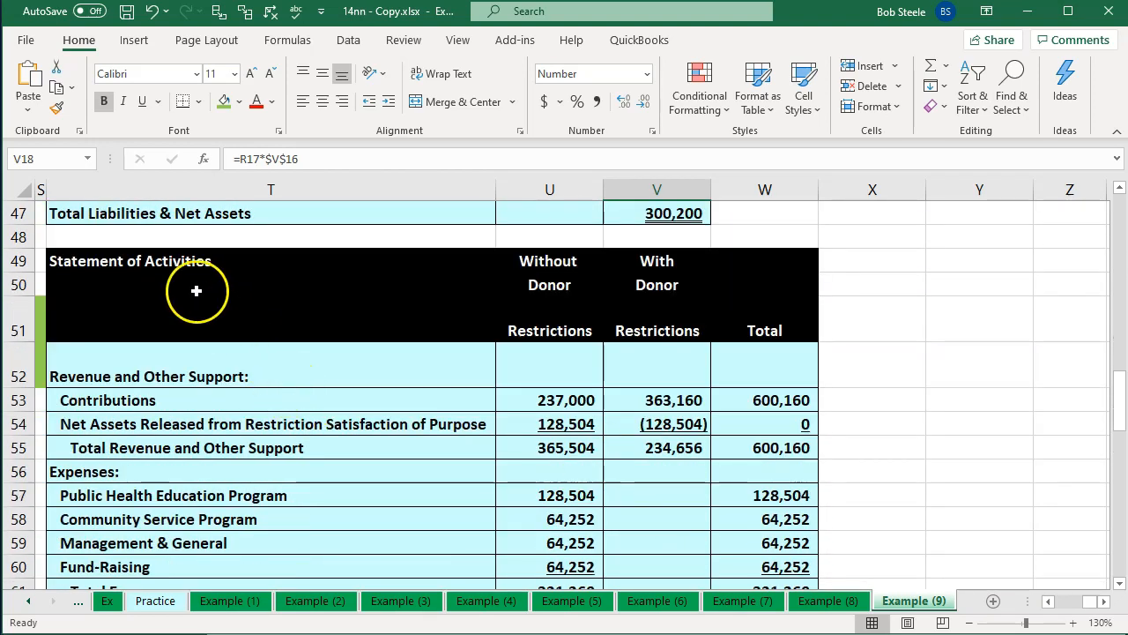
click(187, 263)
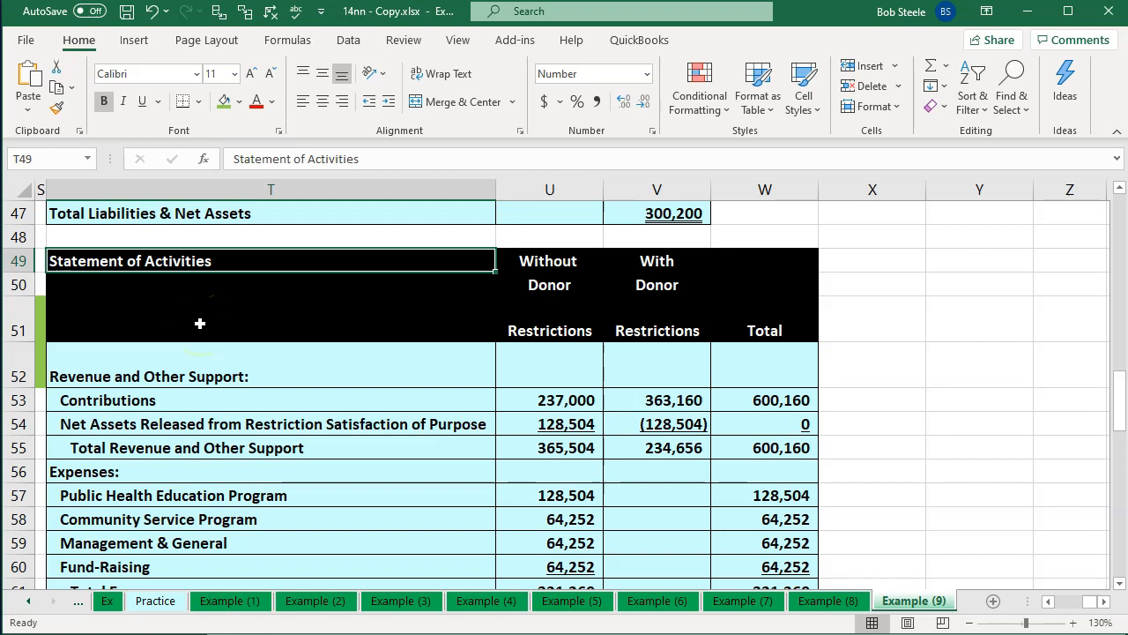
scroll(200, 325, down, 1)
click(226, 425)
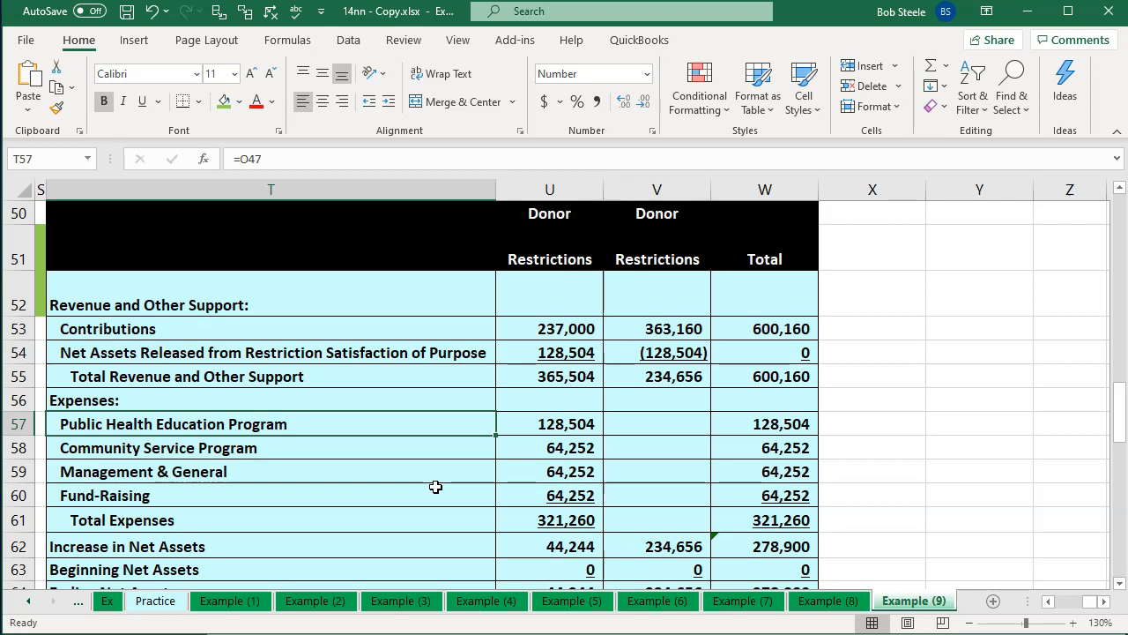
Review the functional expense lines in the Statement of Activities, from Public Health Education Program to Fund-Raising
scroll(435, 486, up, 1)
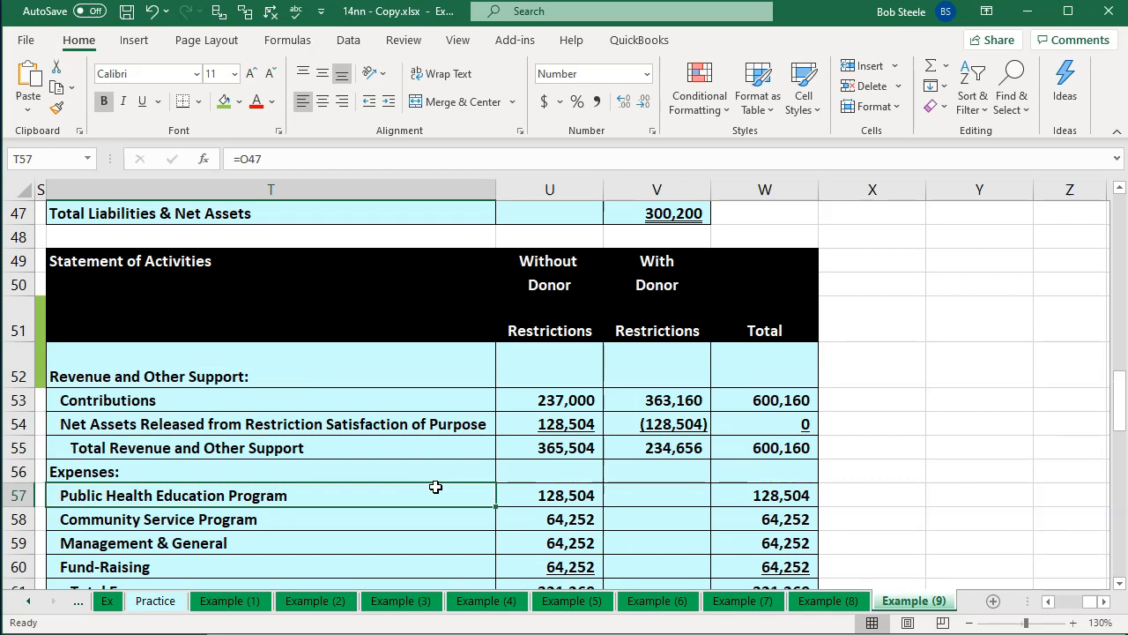
key(Down)
key(Down)
key(Down)
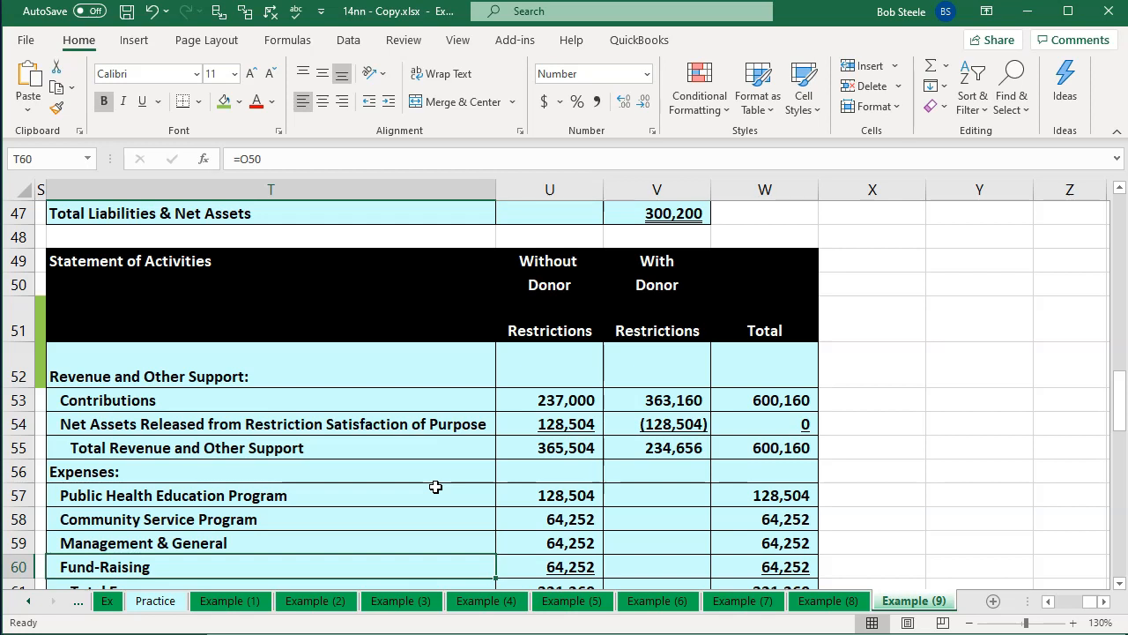
key(Up)
key(Up)
key(Up)
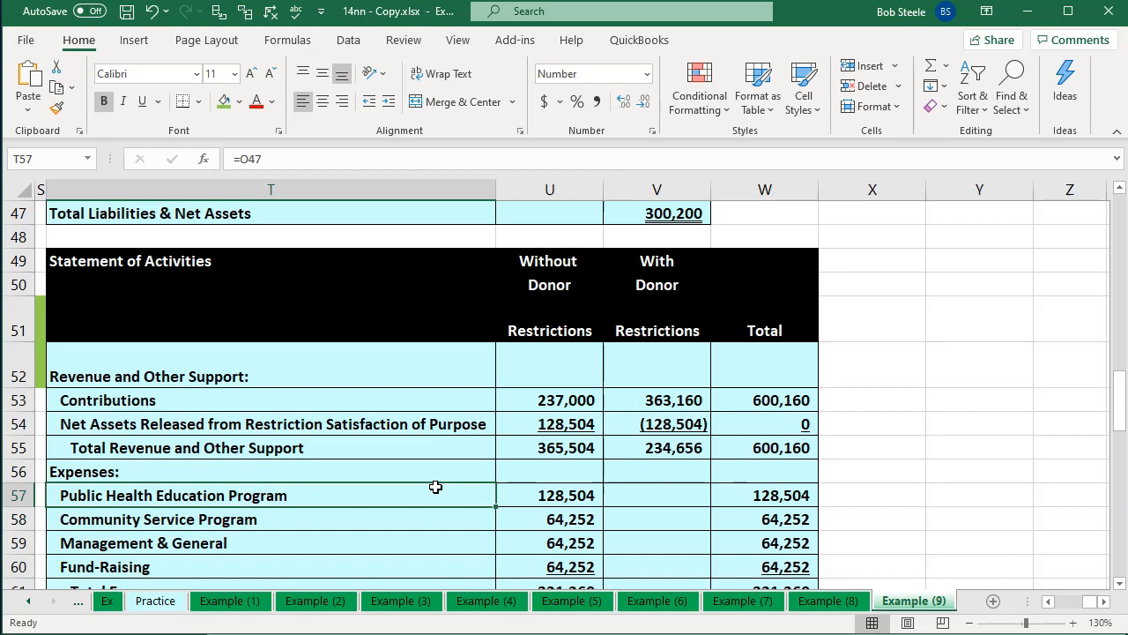
key(Down)
key(Down)
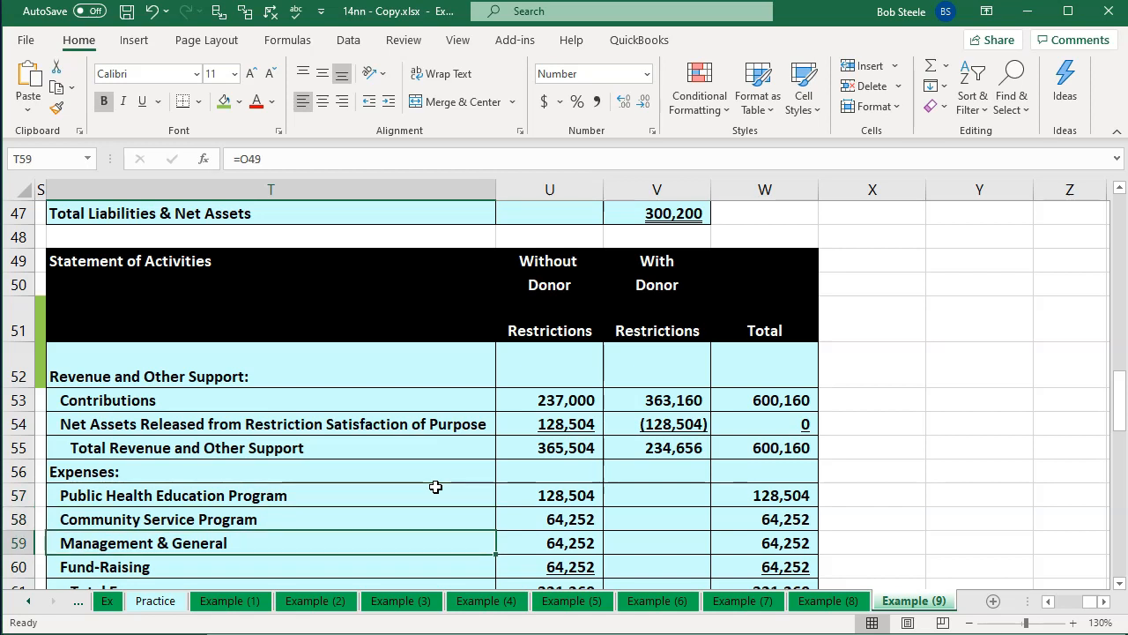
key(Down)
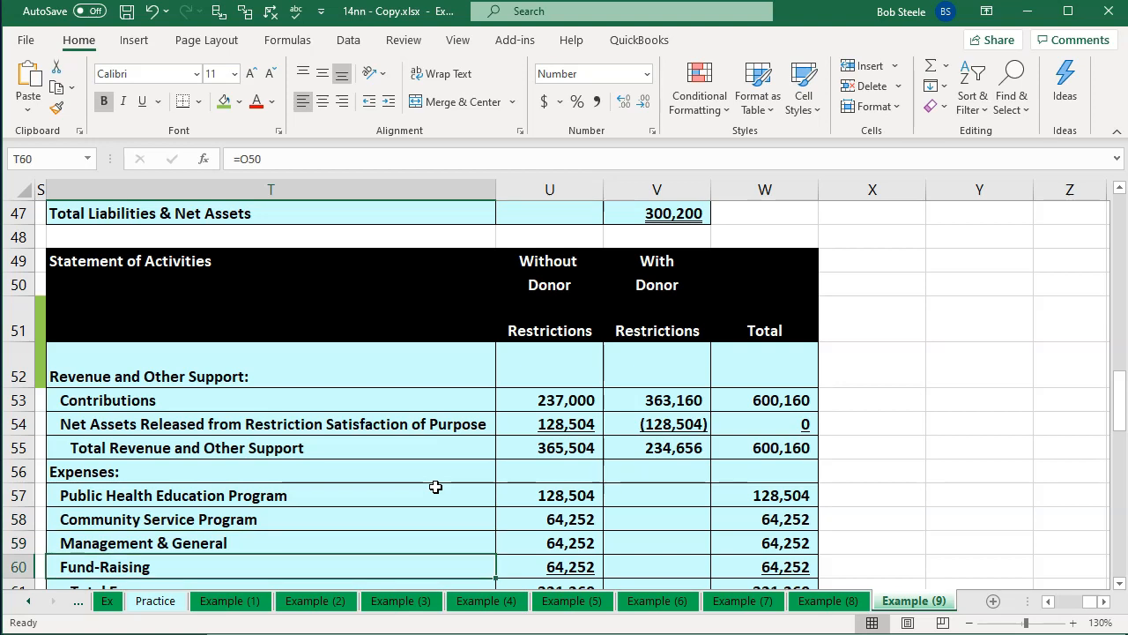
Examine the layout and column headings of the Reporting of Expenses by Nature and Function table
scroll(435, 486, up, 5)
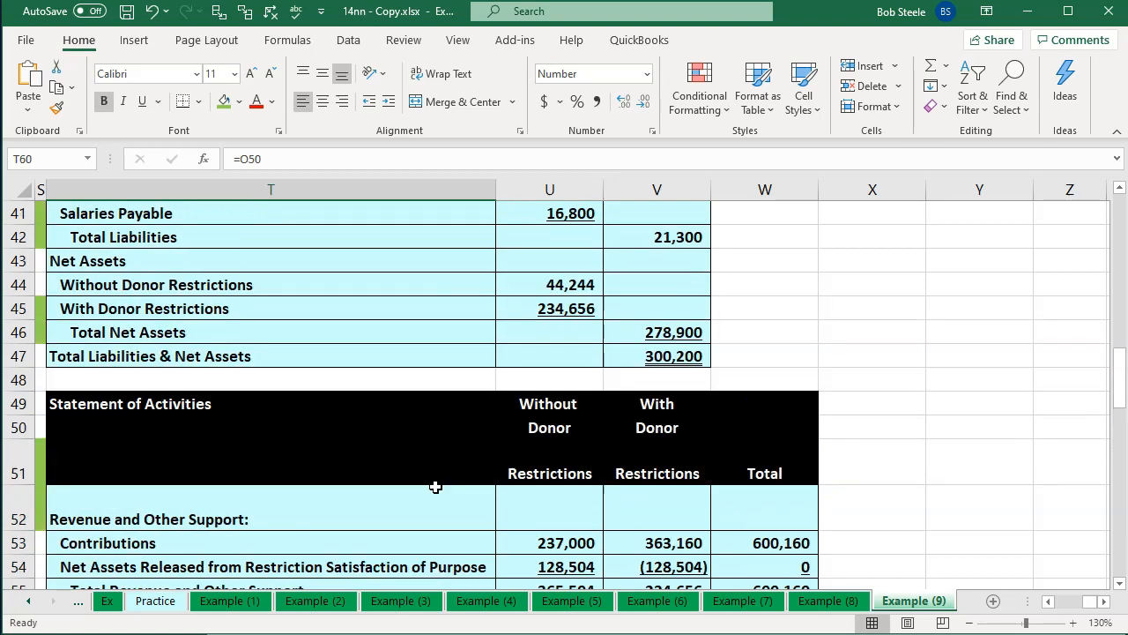
scroll(432, 493, down, 4)
scroll(432, 495, down, 14)
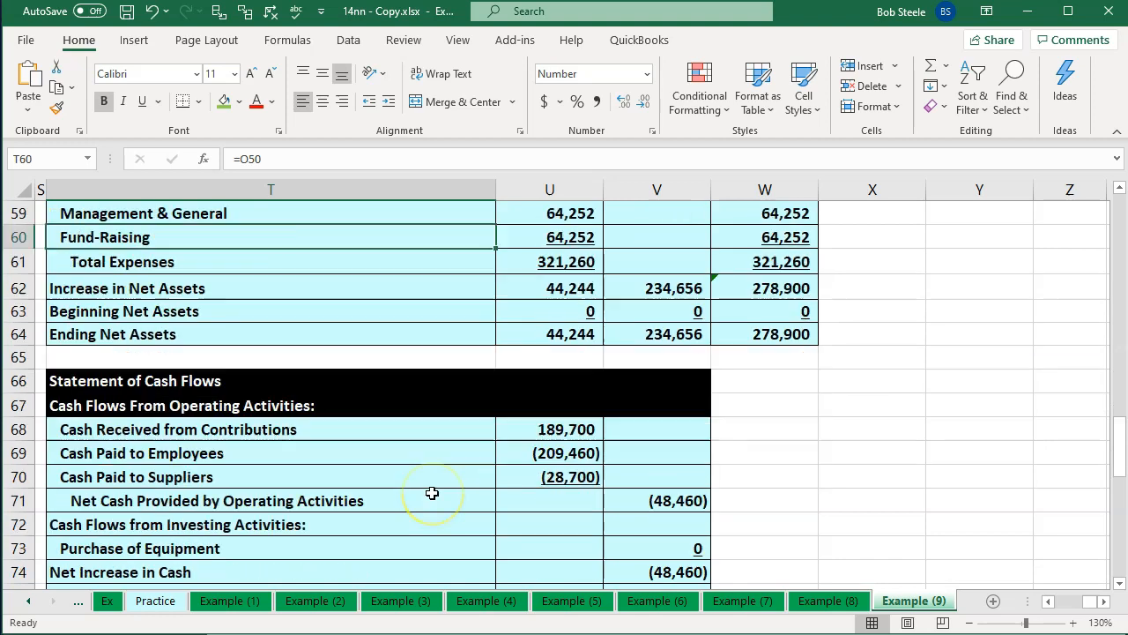
scroll(431, 500, down, 1)
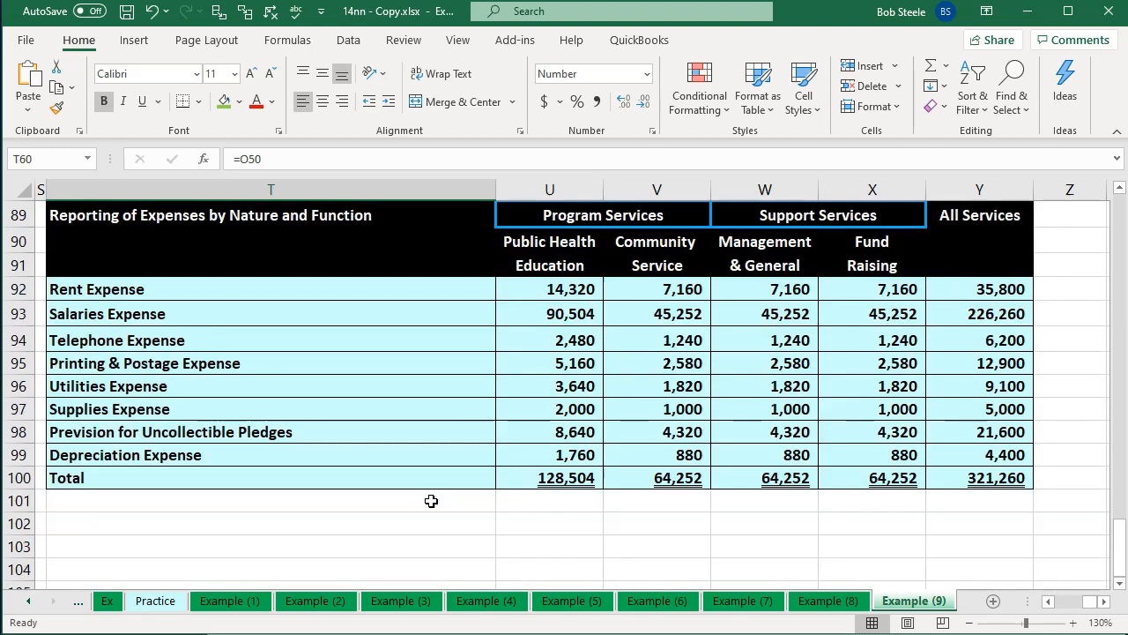
click(480, 360)
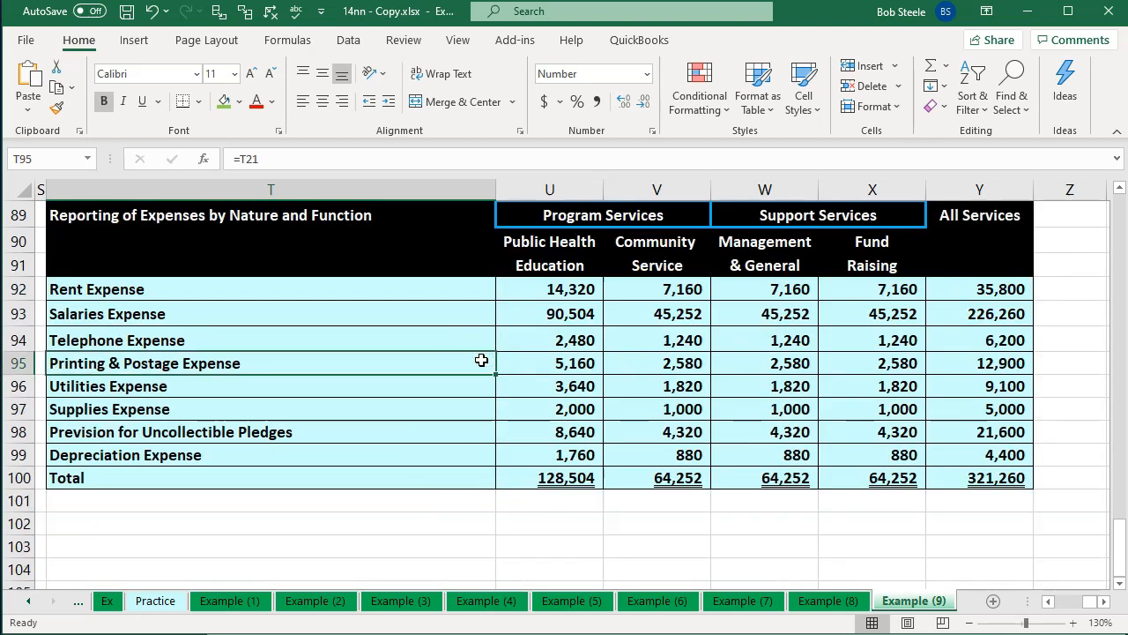
key(Right)
key(Right)
key(Up)
key(Up)
key(Up)
key(Up)
key(Left)
key(Left)
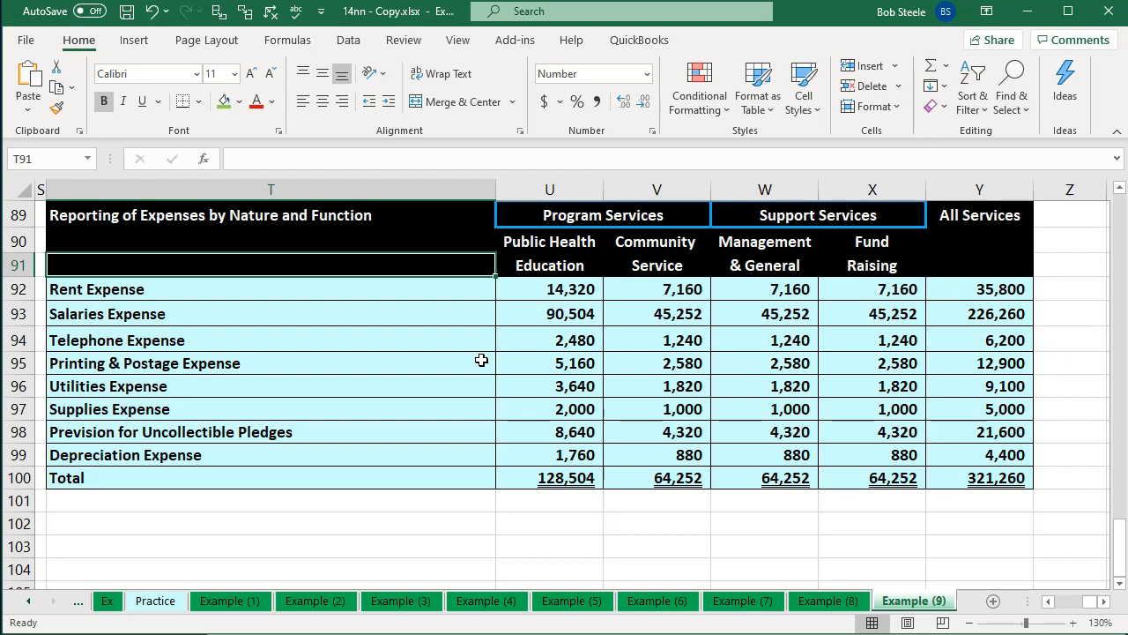
Trace Printing & Postage Expense across the program and support service columns, and check the neighbouring expense rows from Telephone to Utilities
click(574, 365)
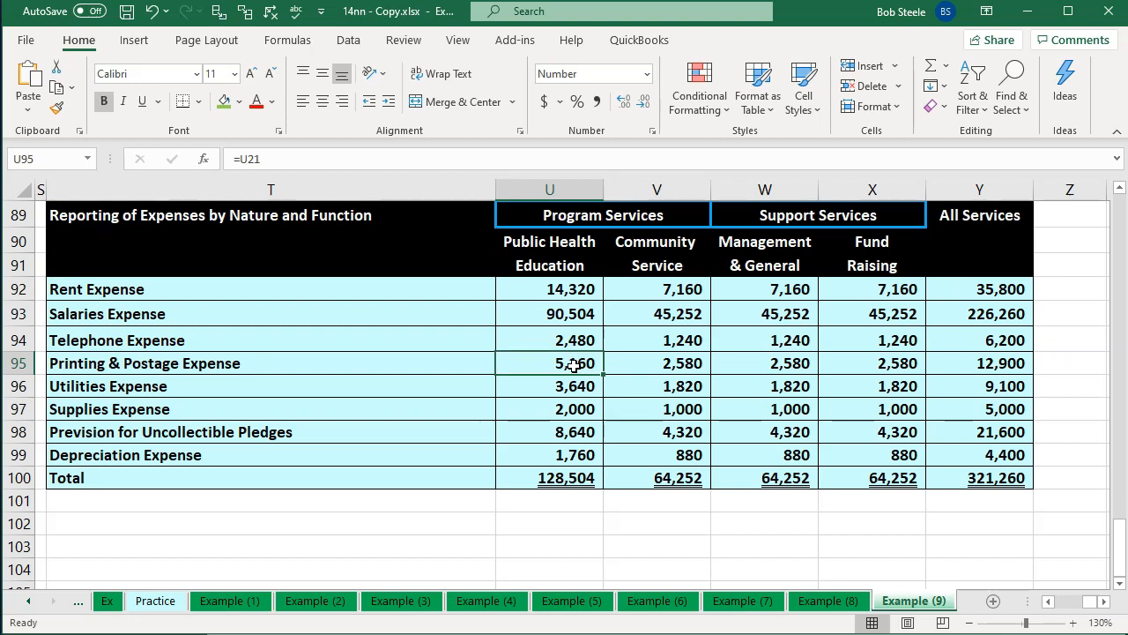
key(Right)
key(Right)
key(Right)
key(Right)
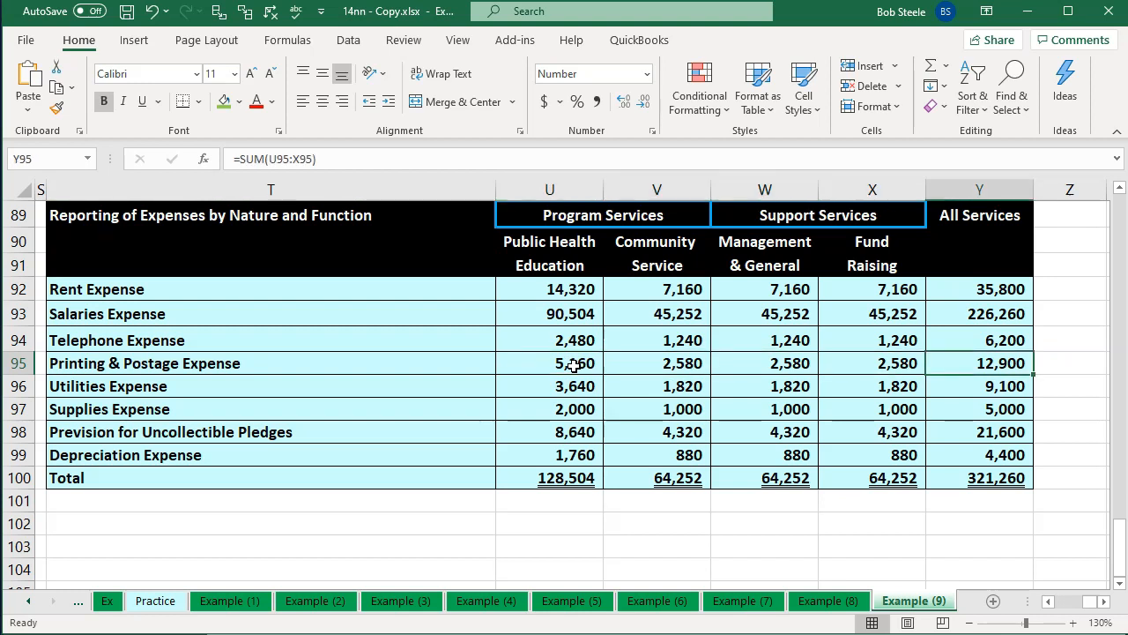
click(387, 340)
key(Down)
key(Down)
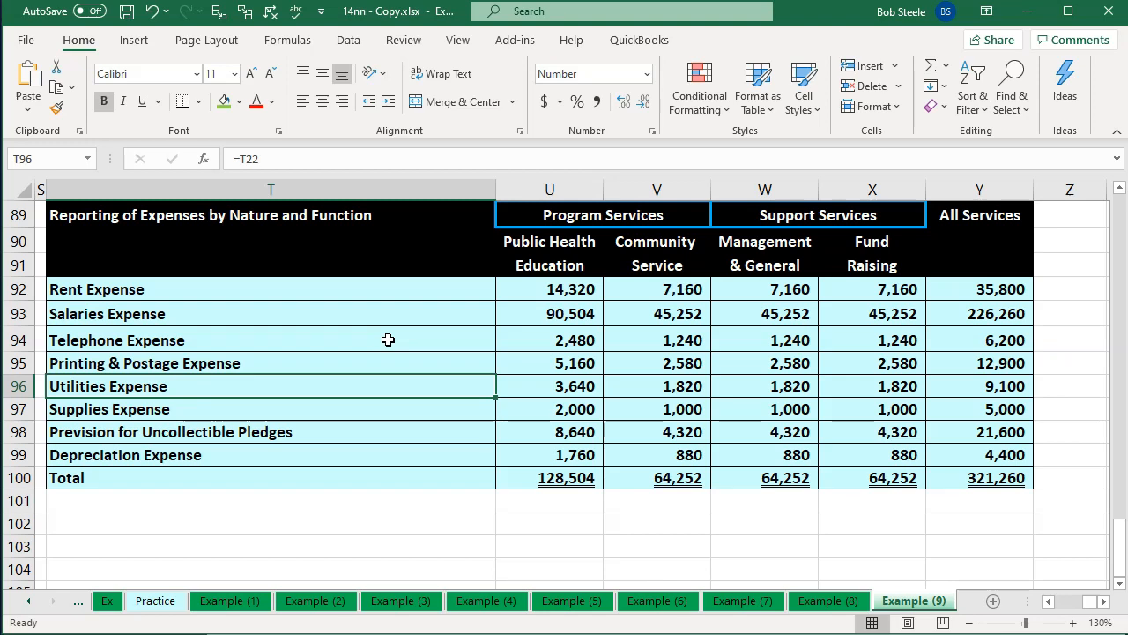
Revisit the Statement of Activities and check its expenses by function from Public Health Education Program to Fund-Raising
scroll(387, 339, up, 4)
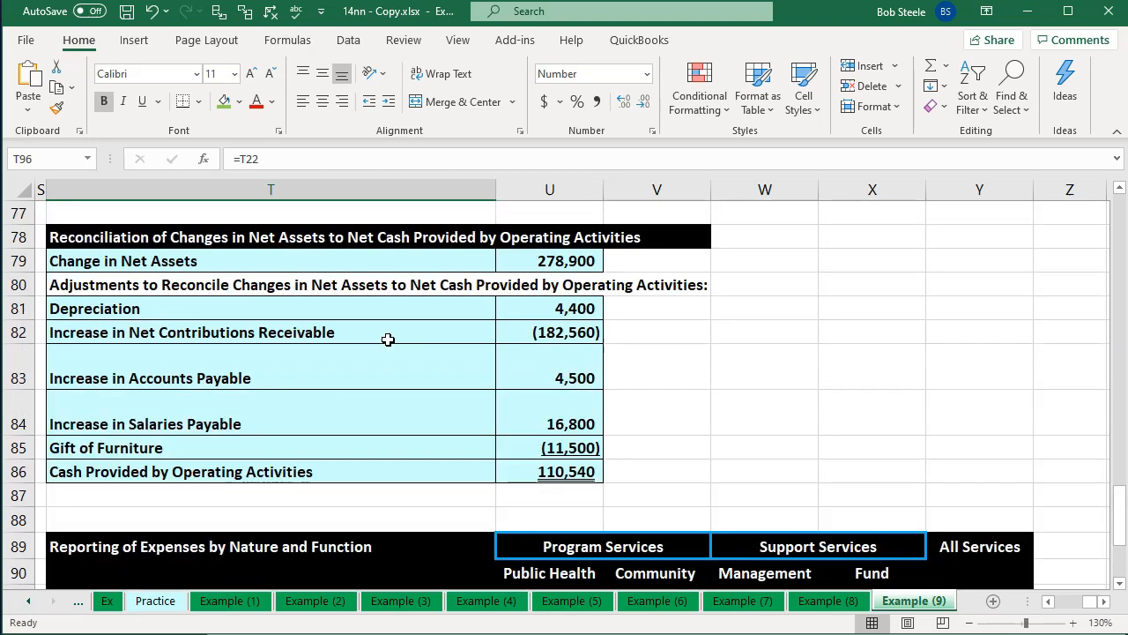
scroll(387, 340, up, 8)
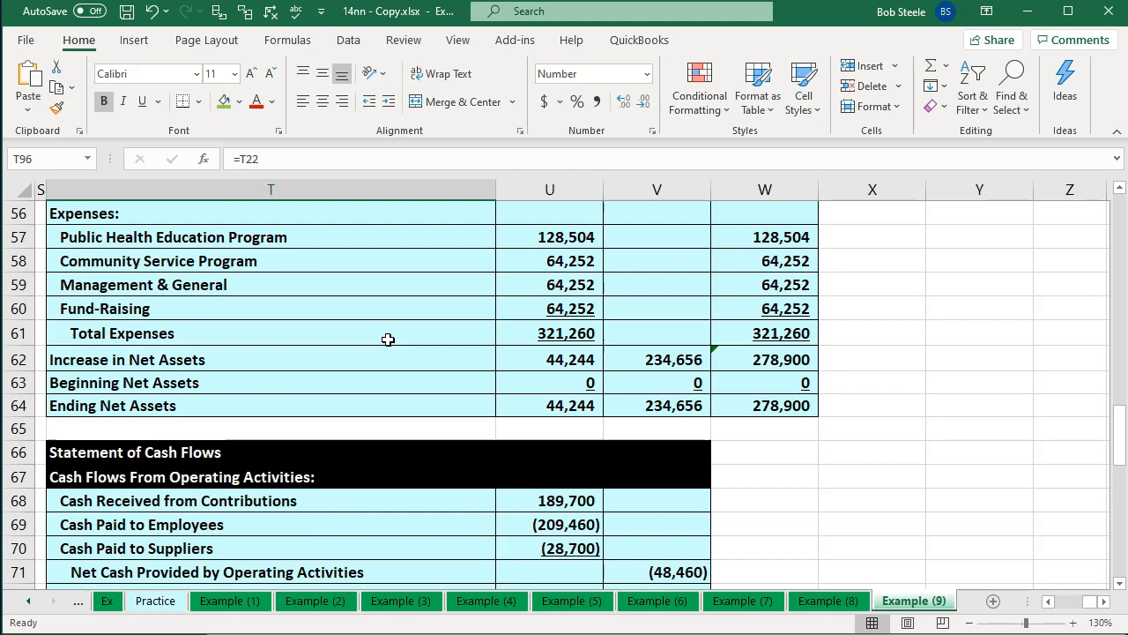
scroll(387, 339, up, 7)
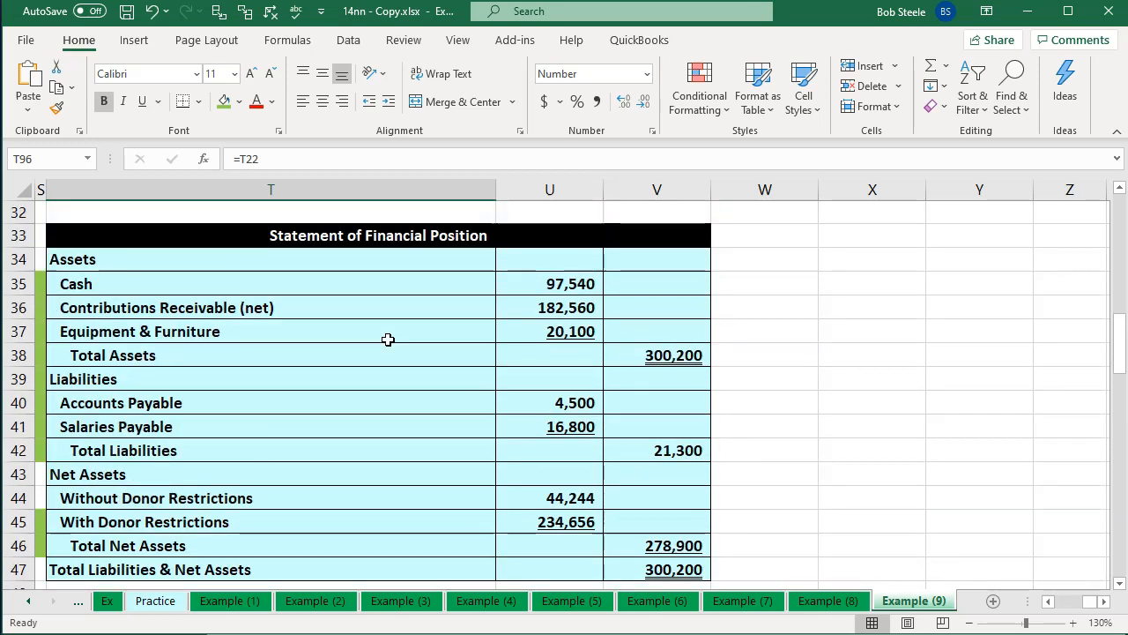
scroll(388, 340, down, 6)
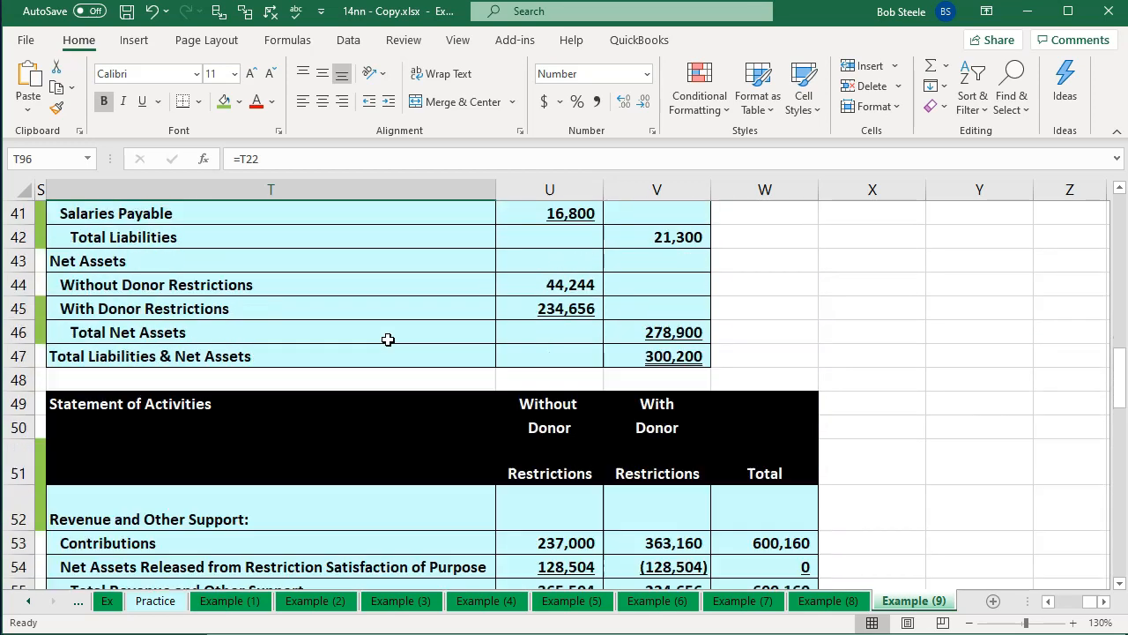
click(388, 339)
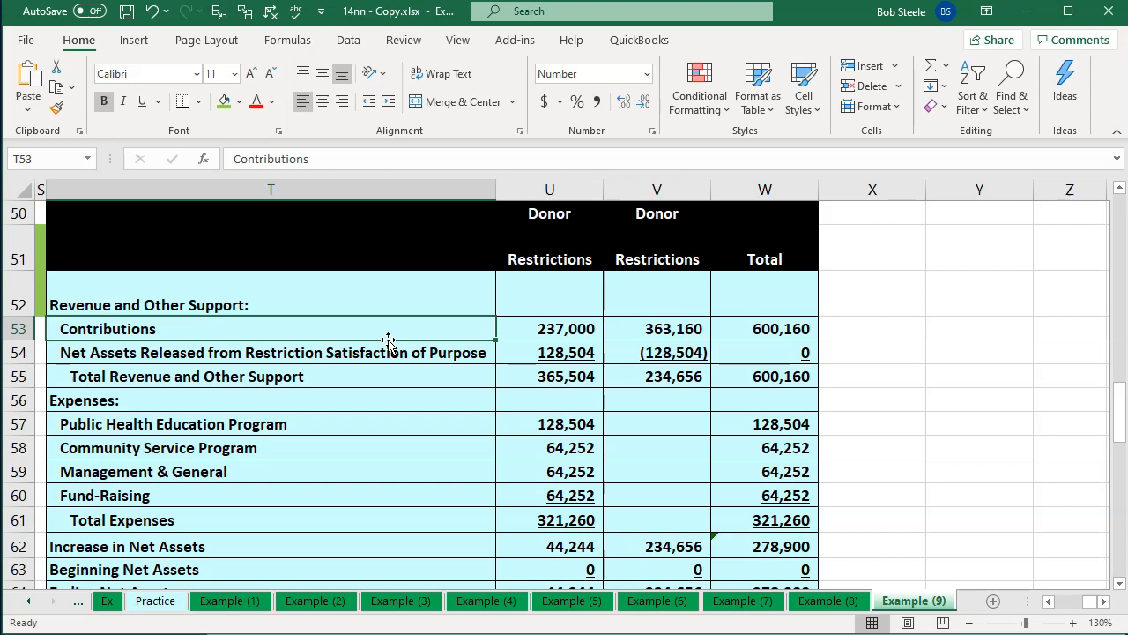
click(329, 421)
key(Down)
key(Down)
key(Down)
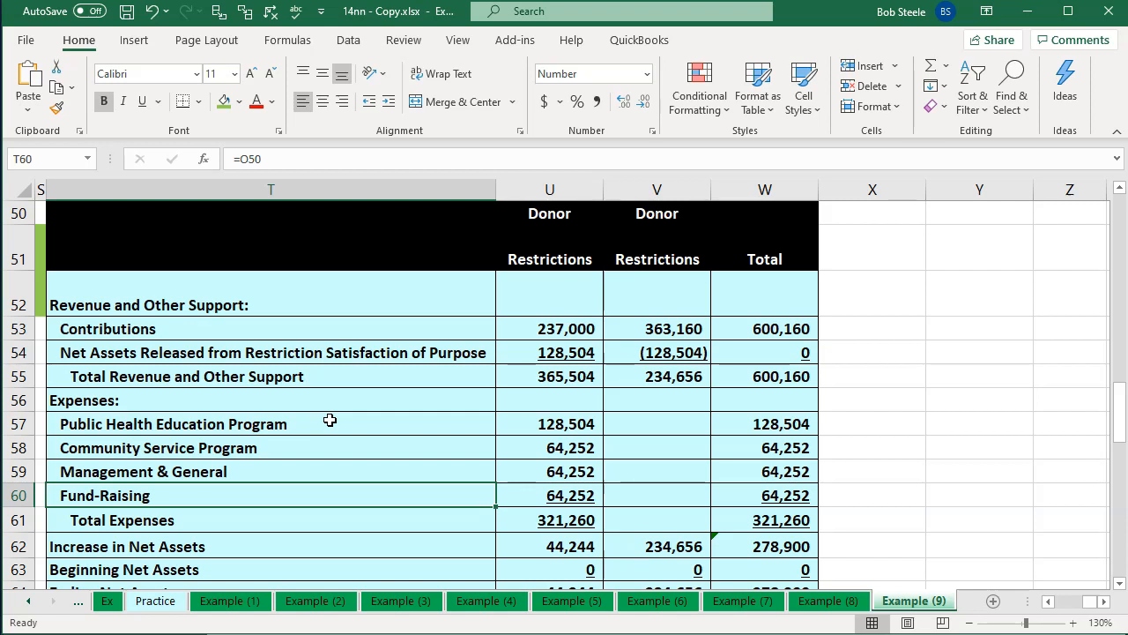
Compare the Statement of Activities expenses with the Reporting of Expenses by Nature and Function table
scroll(329, 419, down, 13)
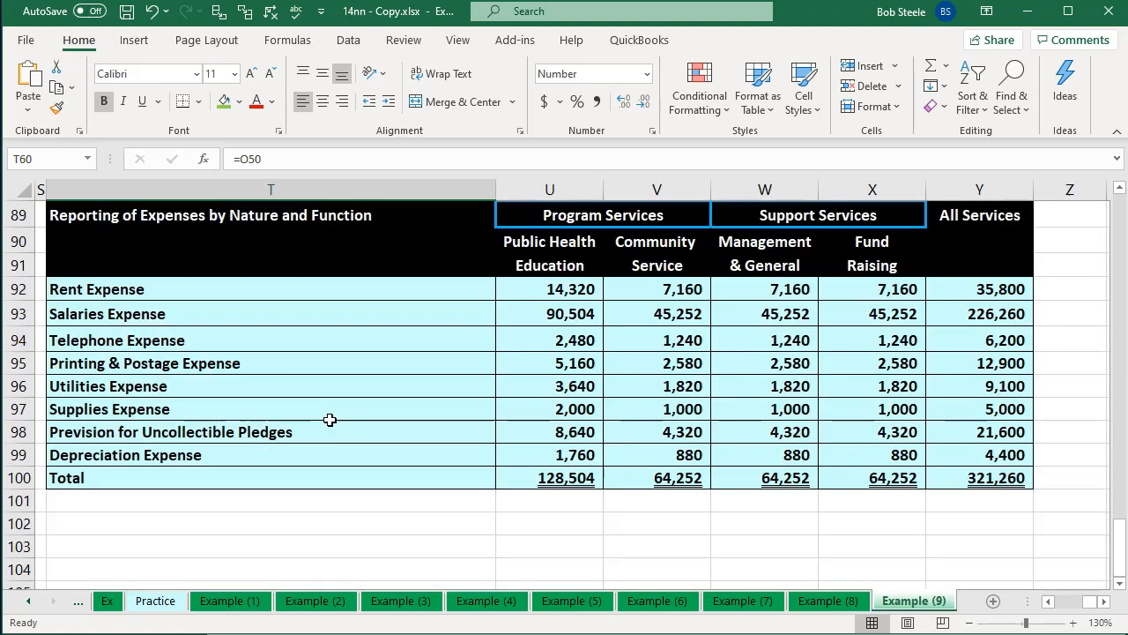
click(330, 420)
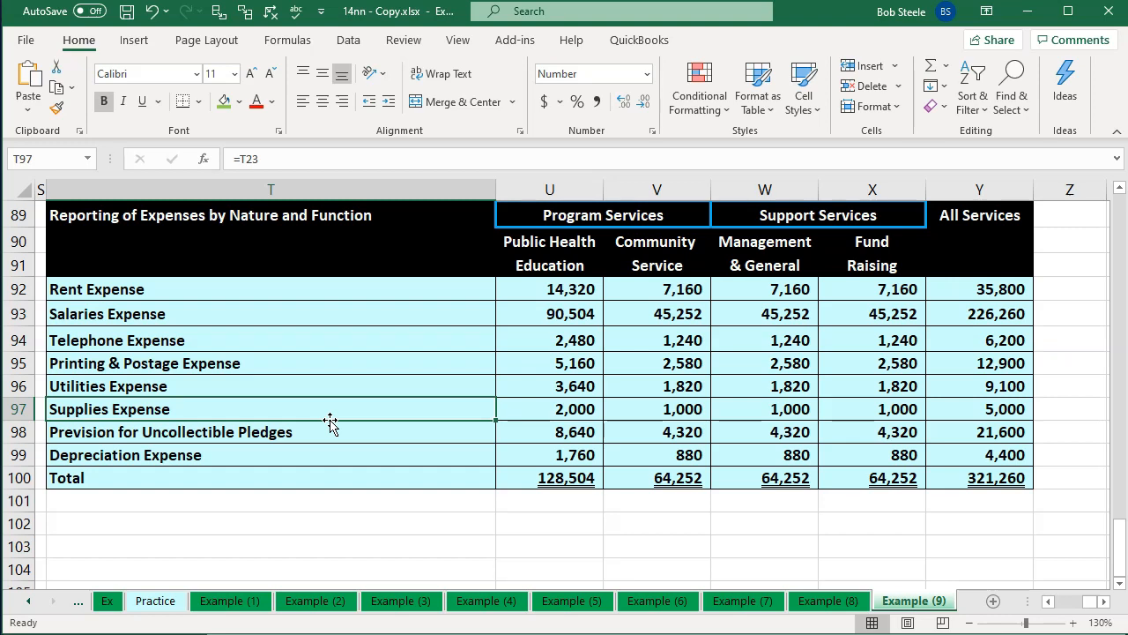
scroll(330, 423, up, 13)
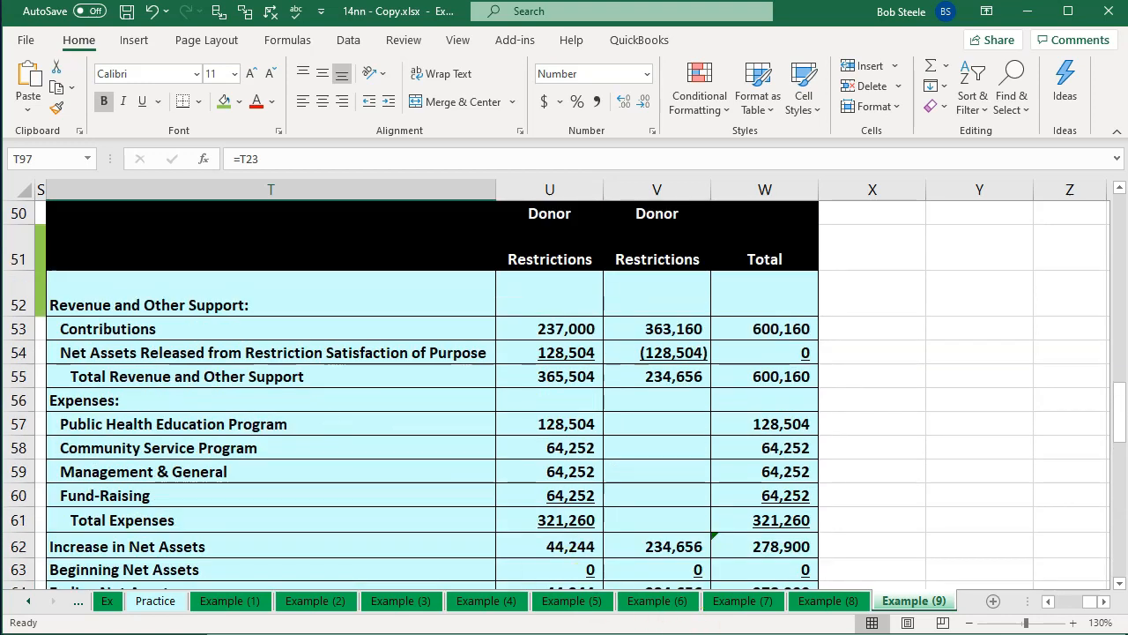
Switch to QuickBooks Desktop and open the Profit & Loss by Class report
click(881, 611)
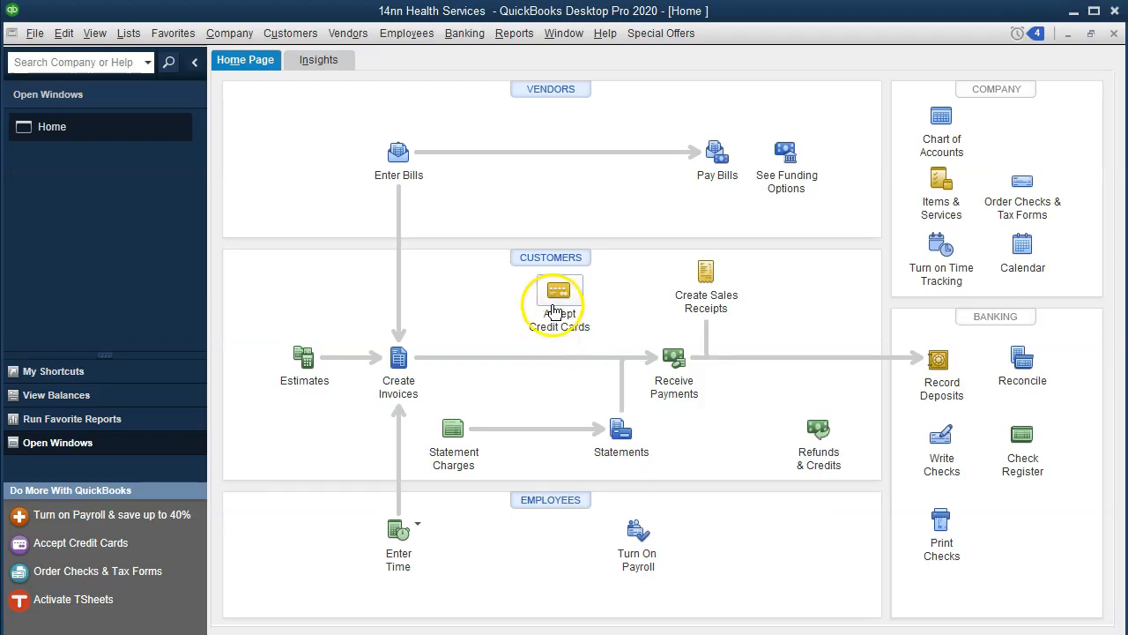
click(515, 33)
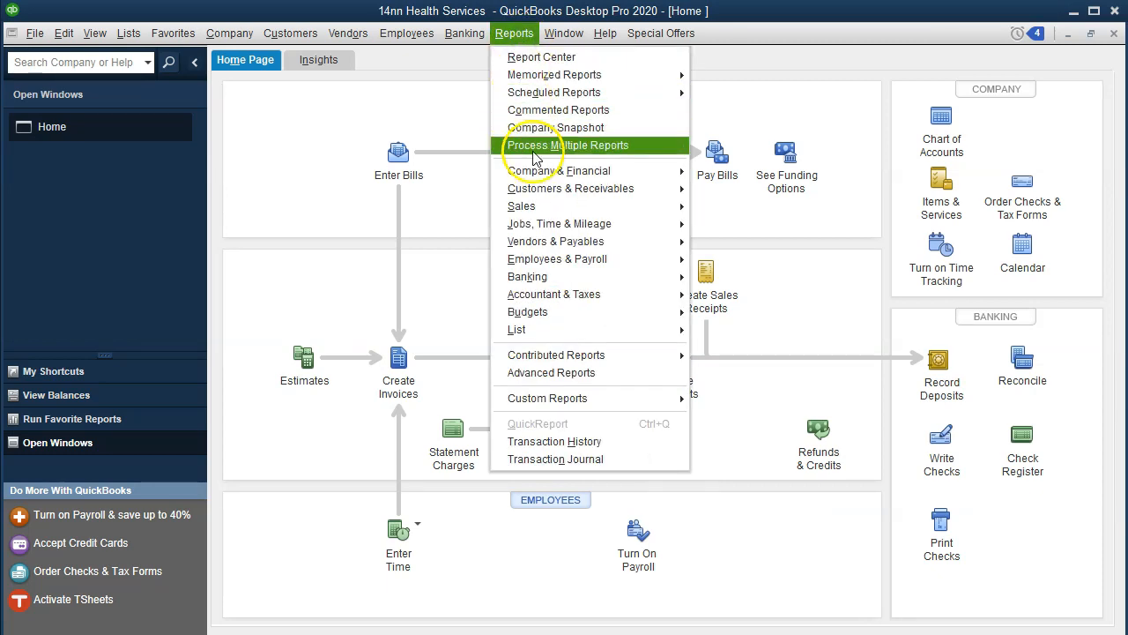
mouse_move(567, 169)
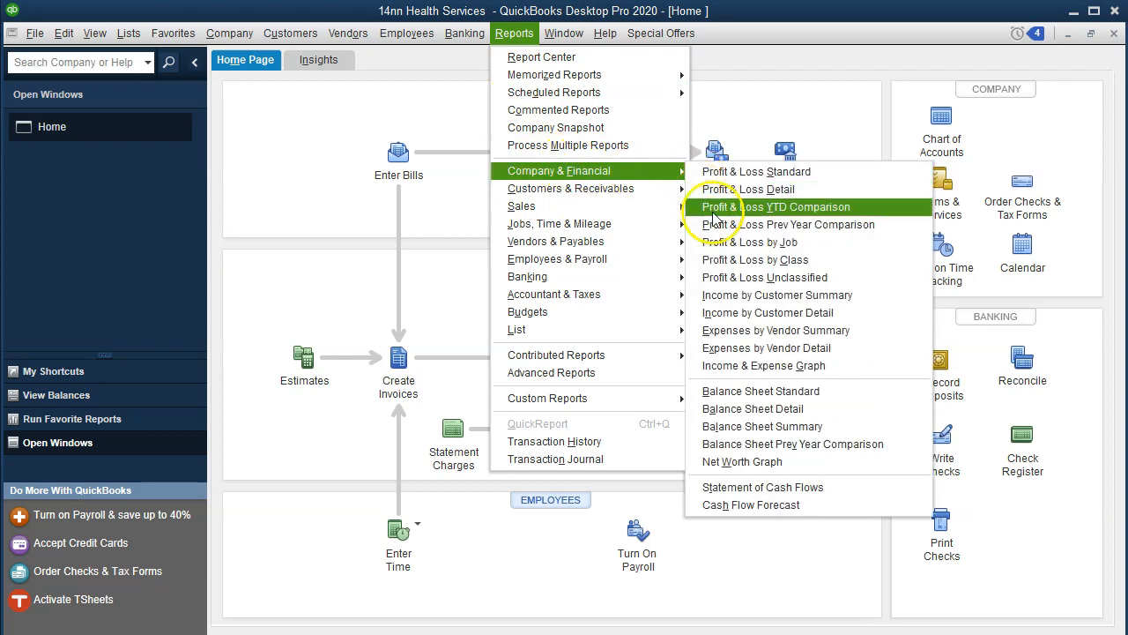
click(731, 254)
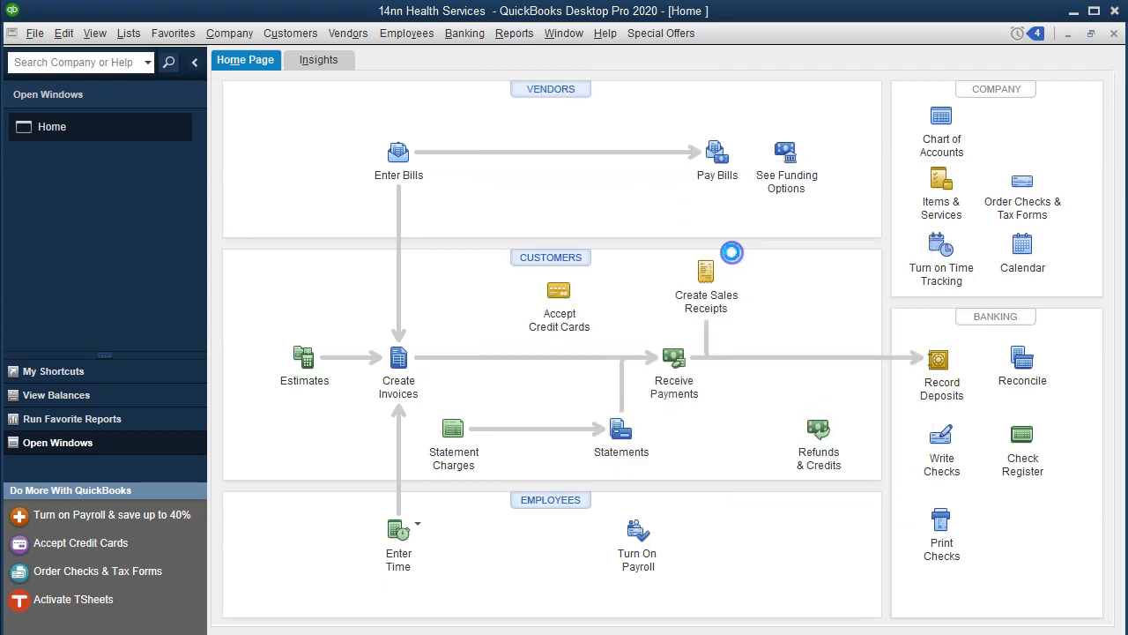
Set the Profit & Loss by Class report's date range from 01/01/2020 to 12/31/2020
key(Tab)
text(010120)
key(Tab)
text(123120)
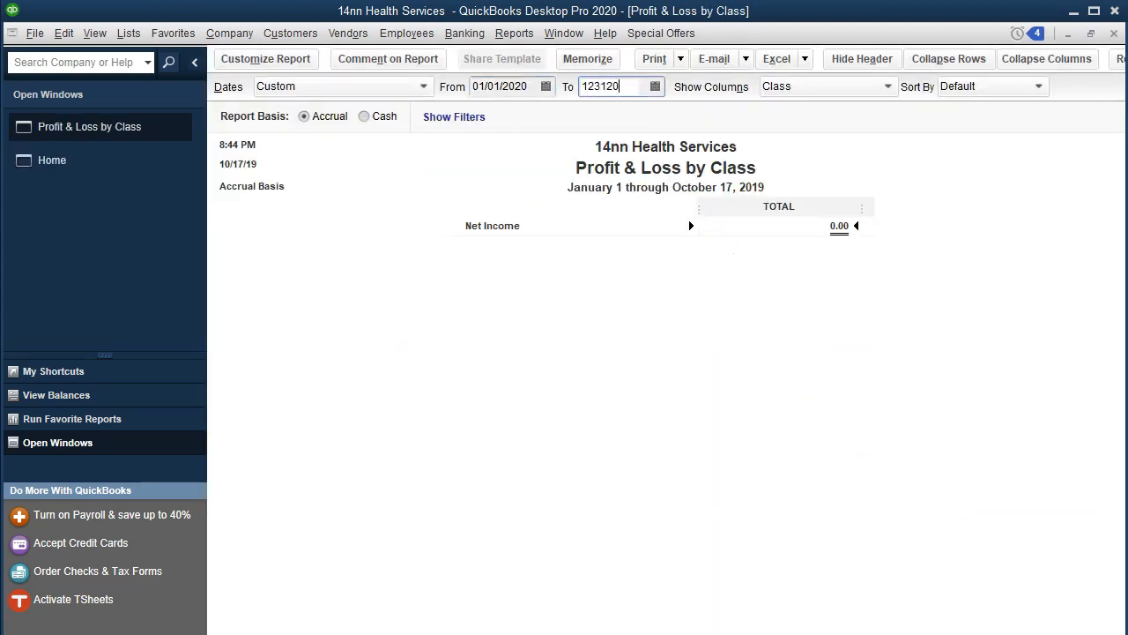
key(Tab)
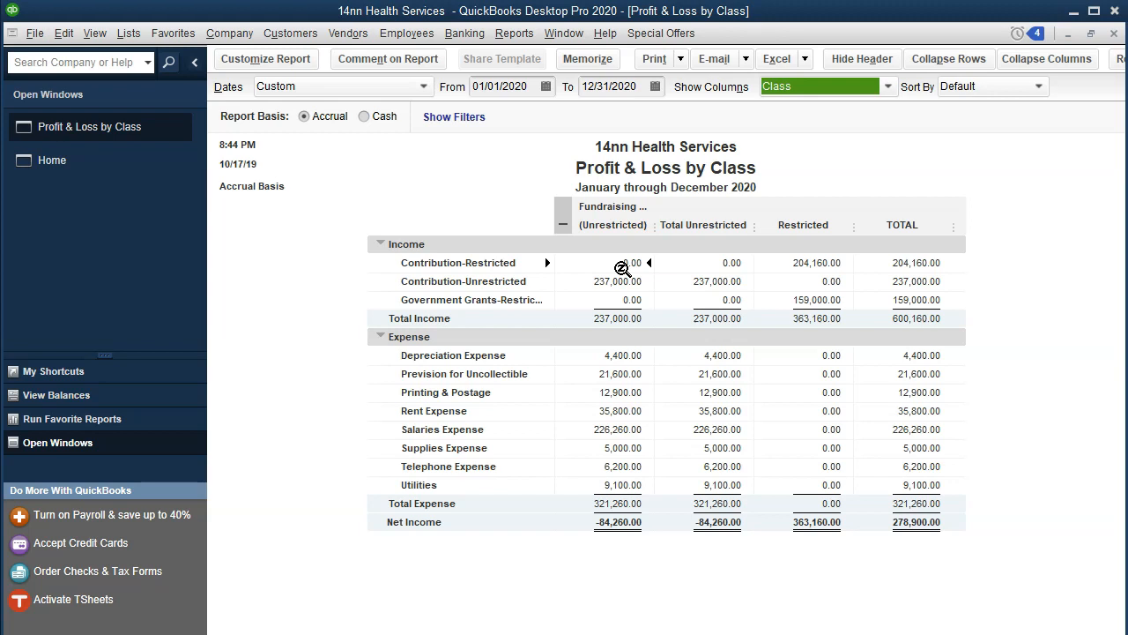
Collapse the report's Unrestricted class columns, then switch to Excel and highlight the four functional expense labels in the Statement of Activities
click(563, 224)
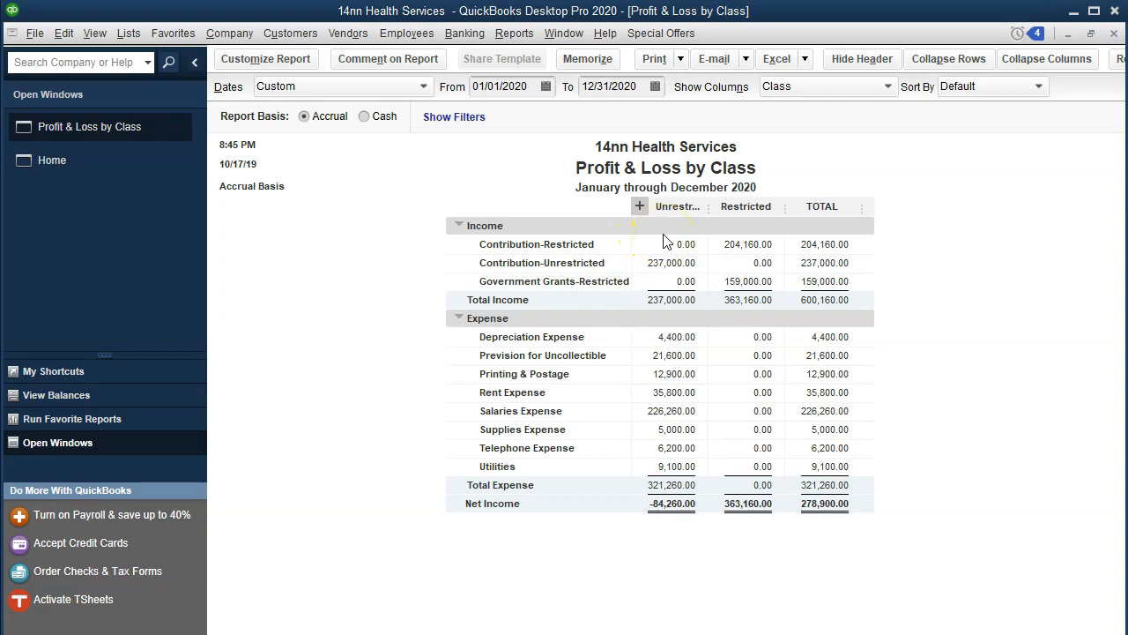
key(alt+Tab)
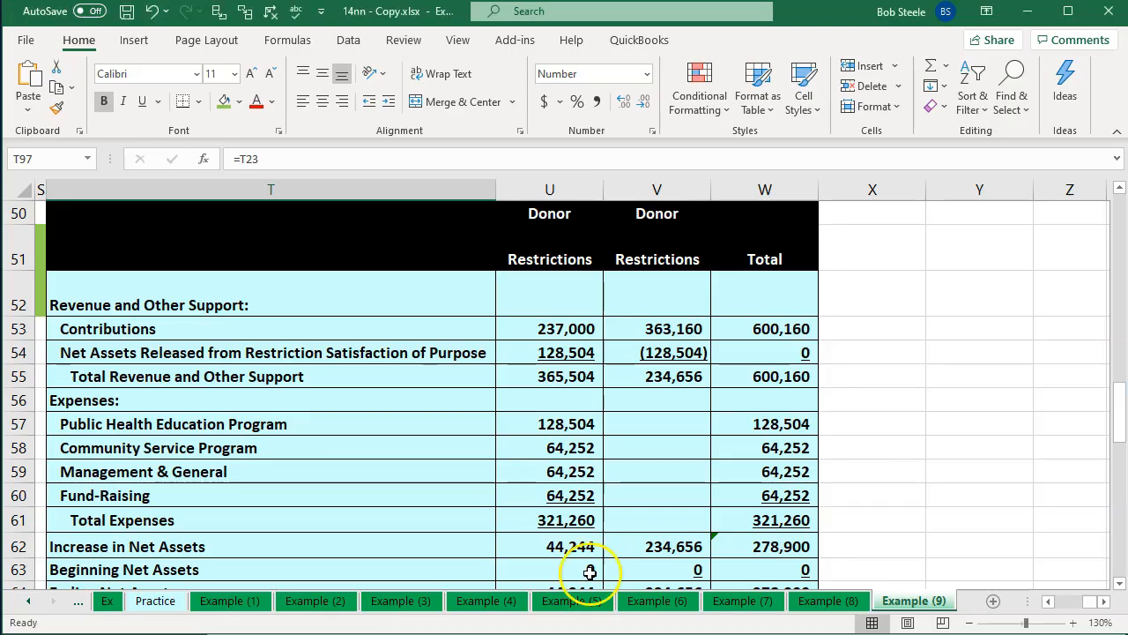
click(591, 468)
scroll(591, 468, down, 1)
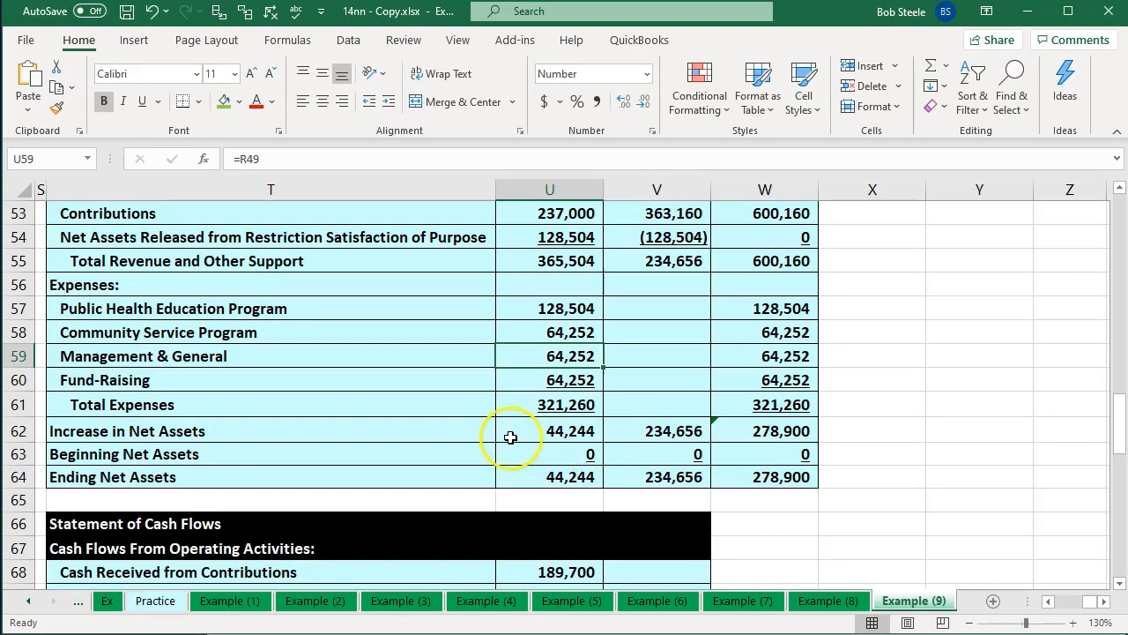
drag(305, 310, 310, 380)
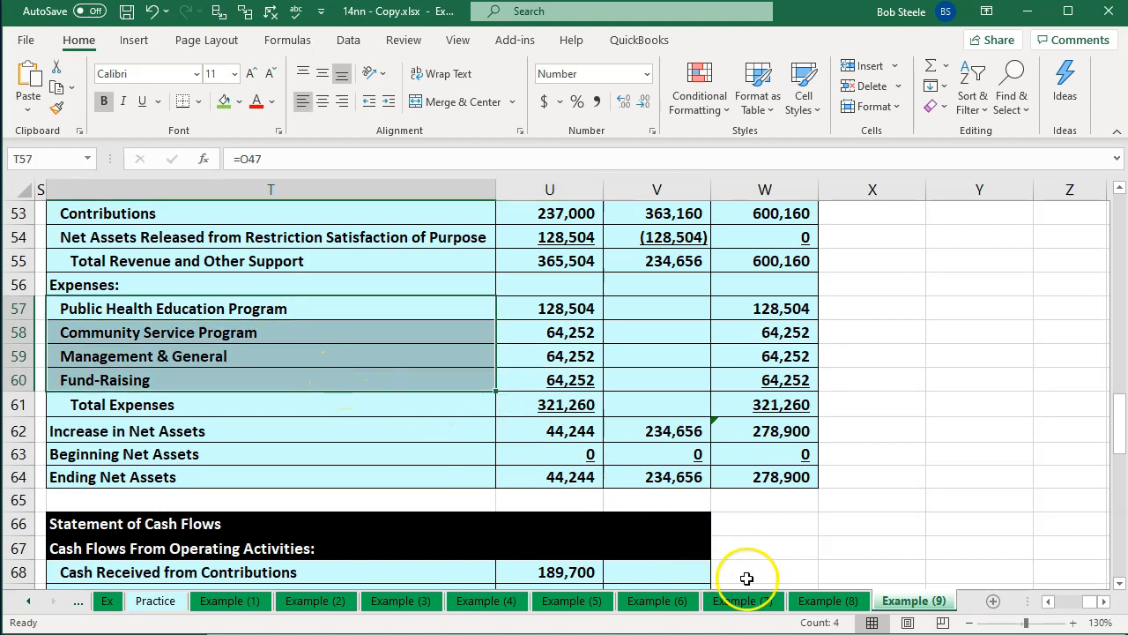
Compare the QuickBooks report with the Excel Statement of Activities, then expand the report's Unrestricted class columns
click(705, 633)
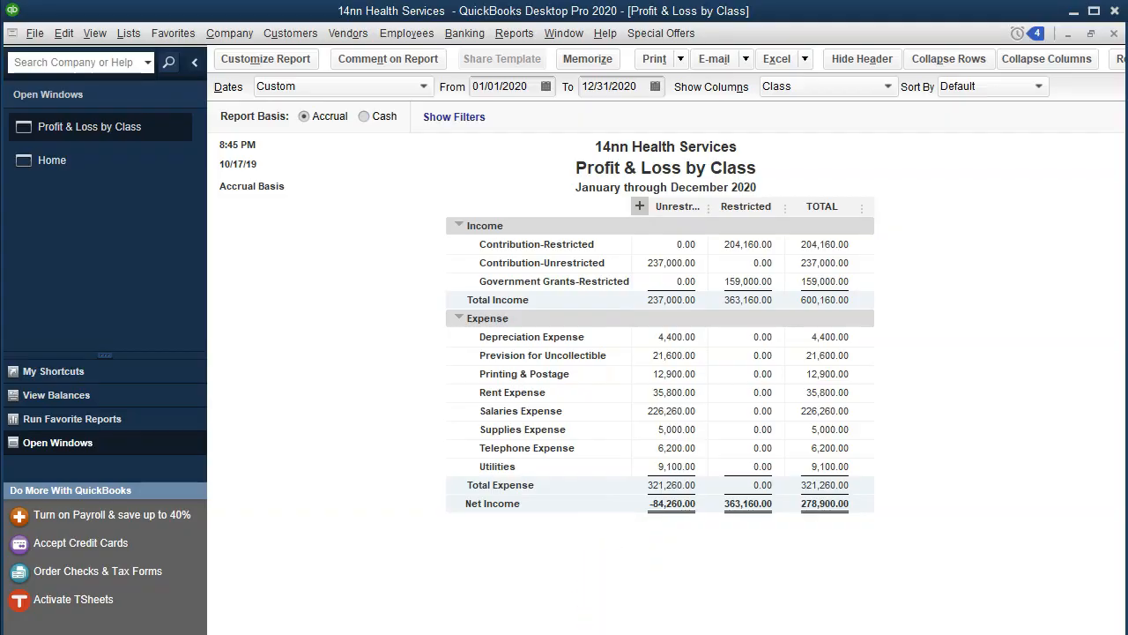
click(589, 634)
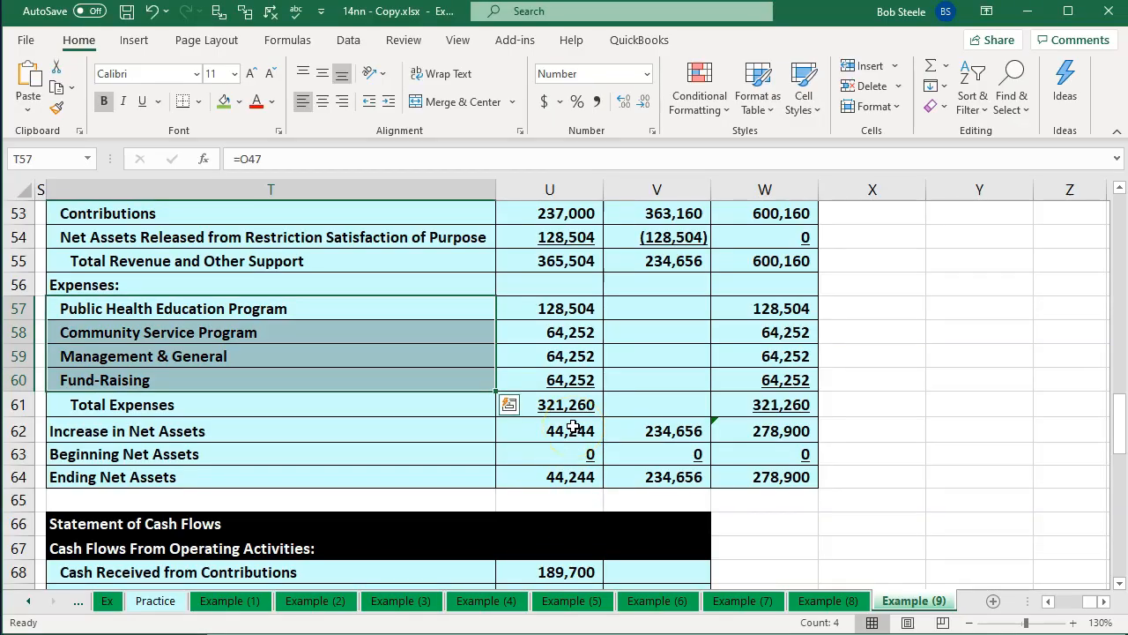
click(589, 634)
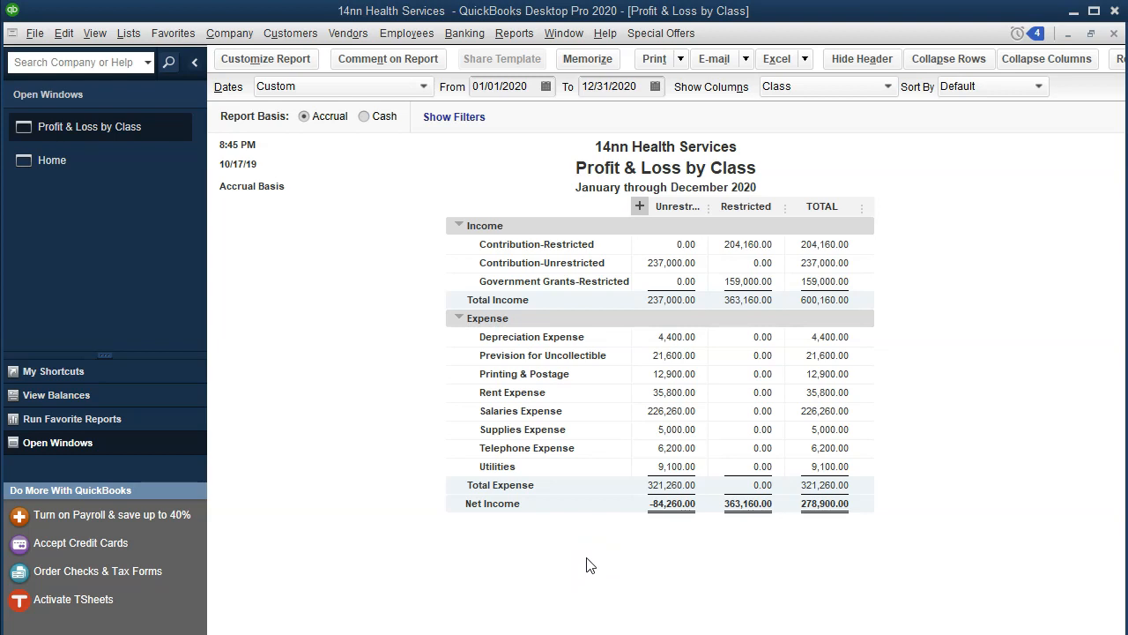
click(587, 533)
click(638, 206)
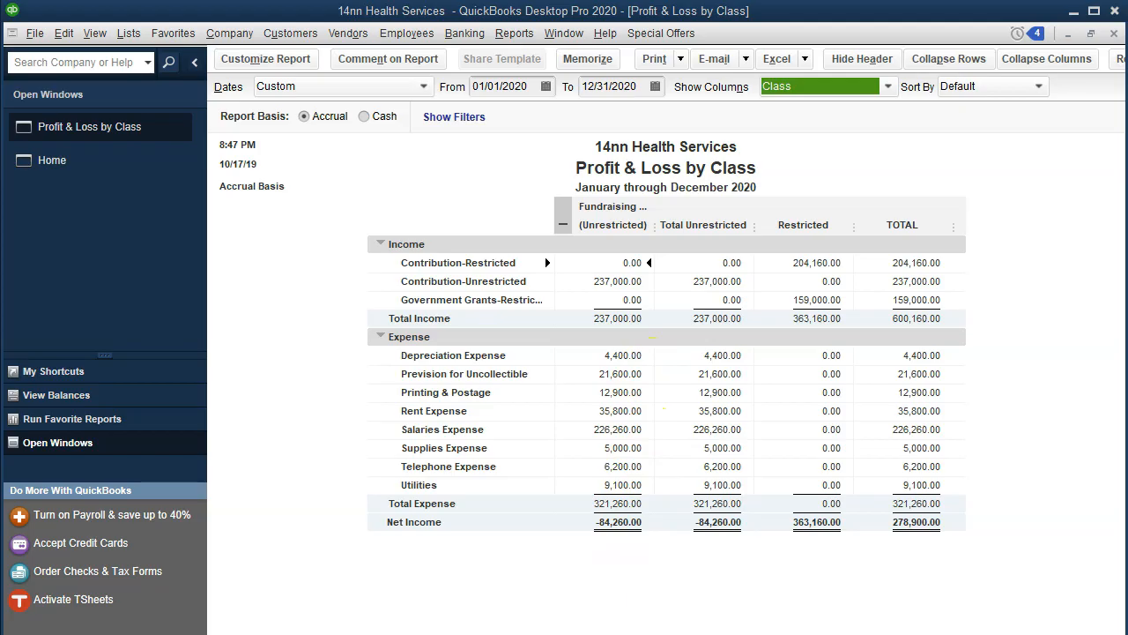
Switch to Excel and examine the allocation percentages and function headings above the expenses table, from Public Health Education to Fund-Raising
key(alt+Tab)
click(639, 434)
scroll(640, 434, down, 3)
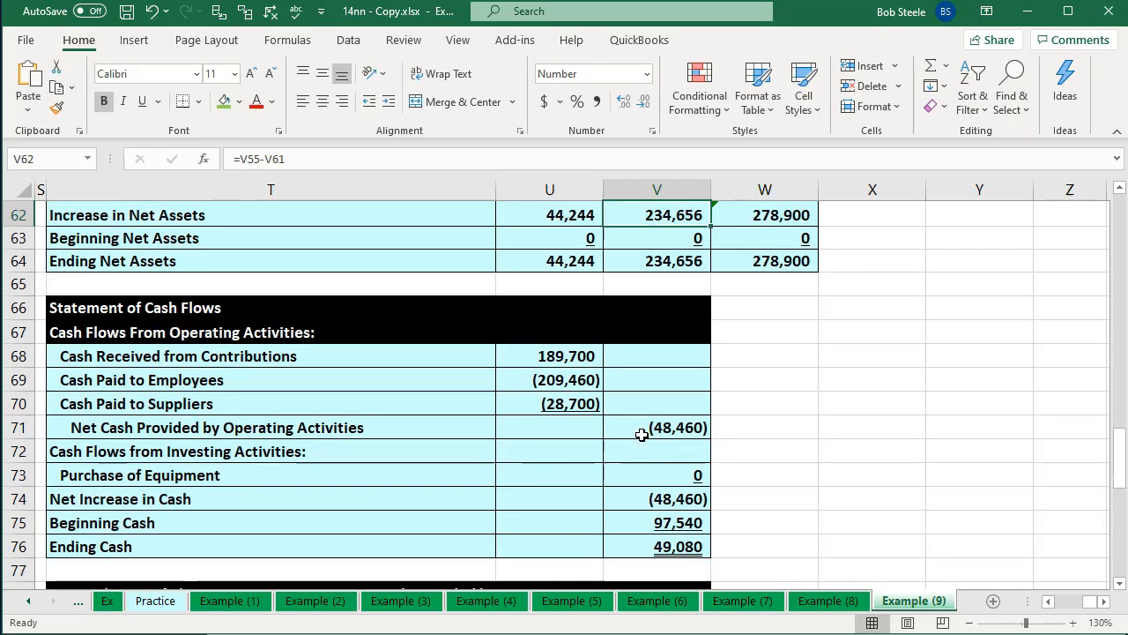
scroll(641, 434, up, 5)
scroll(642, 434, up, 11)
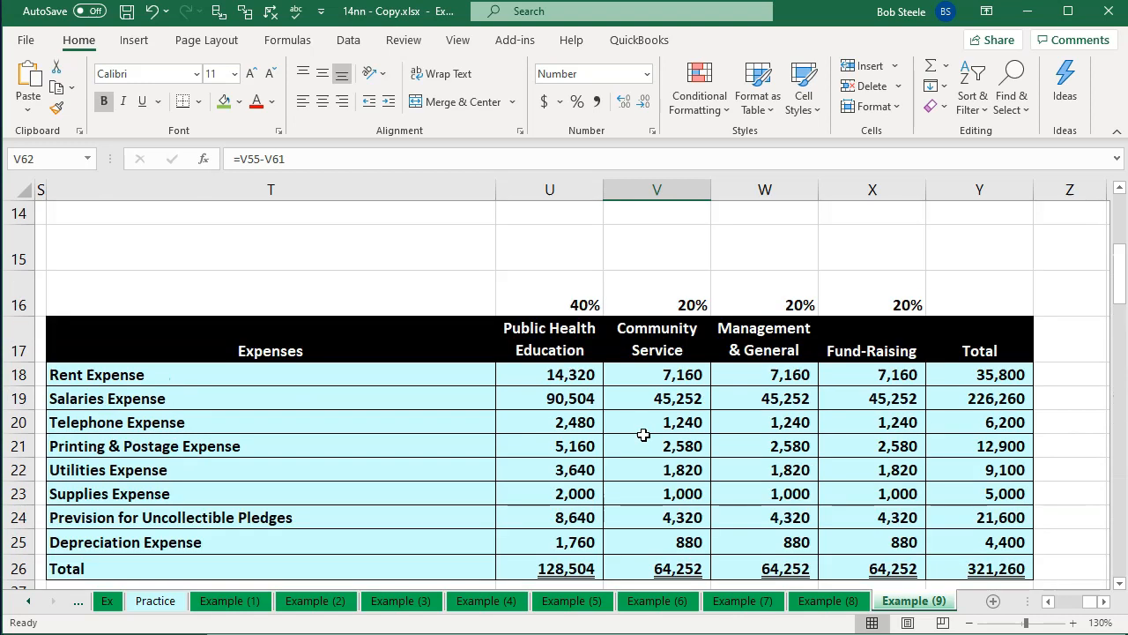
click(581, 303)
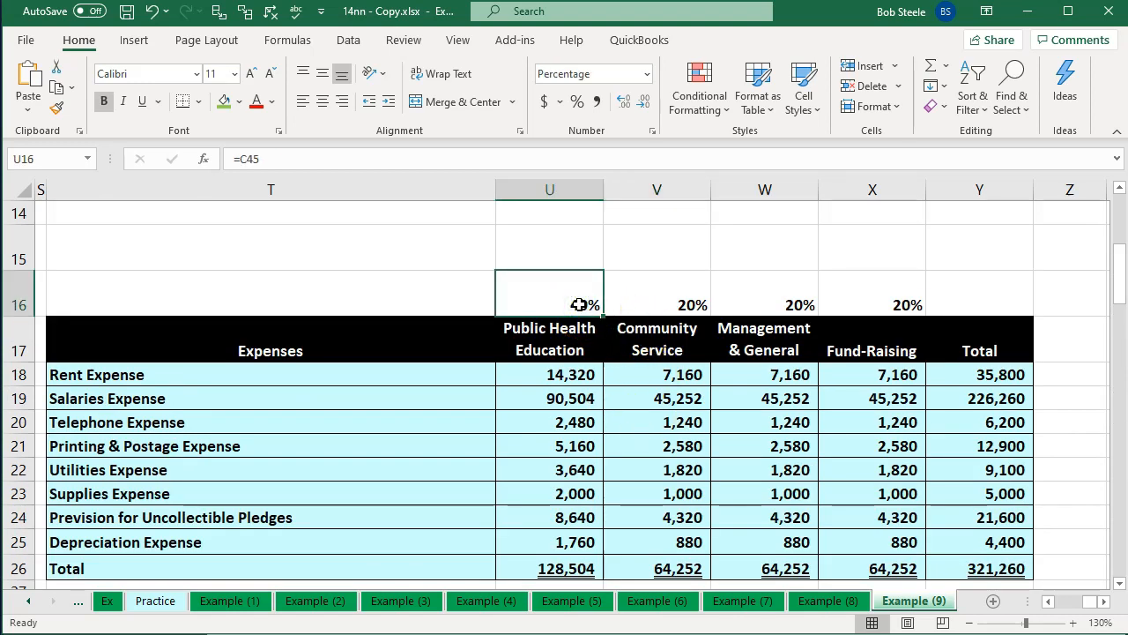
key(Down)
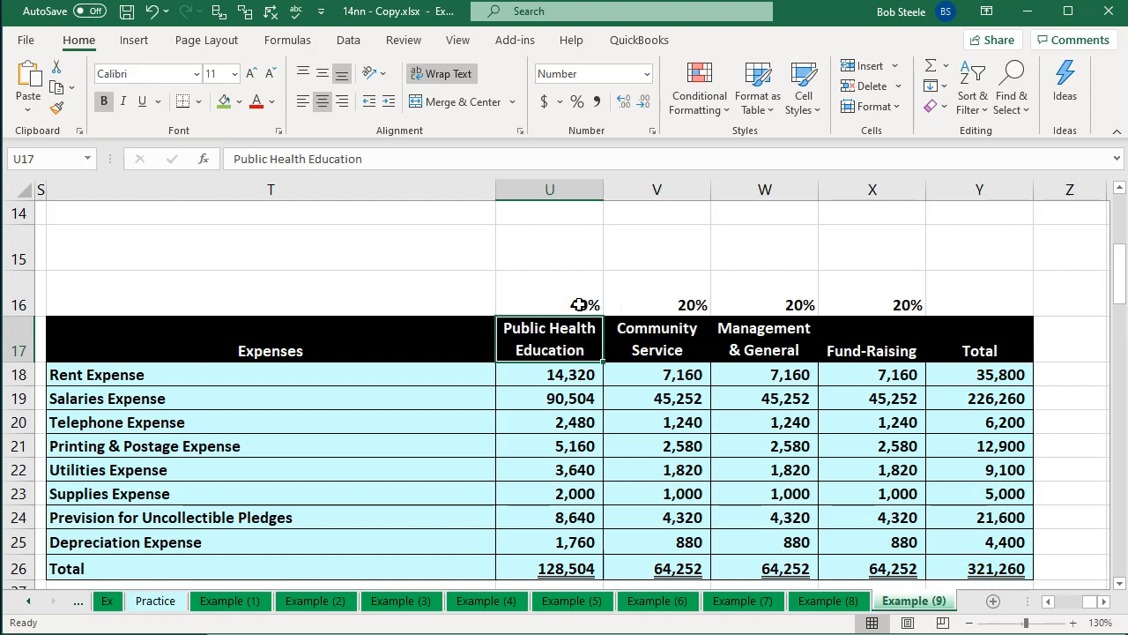
key(Right)
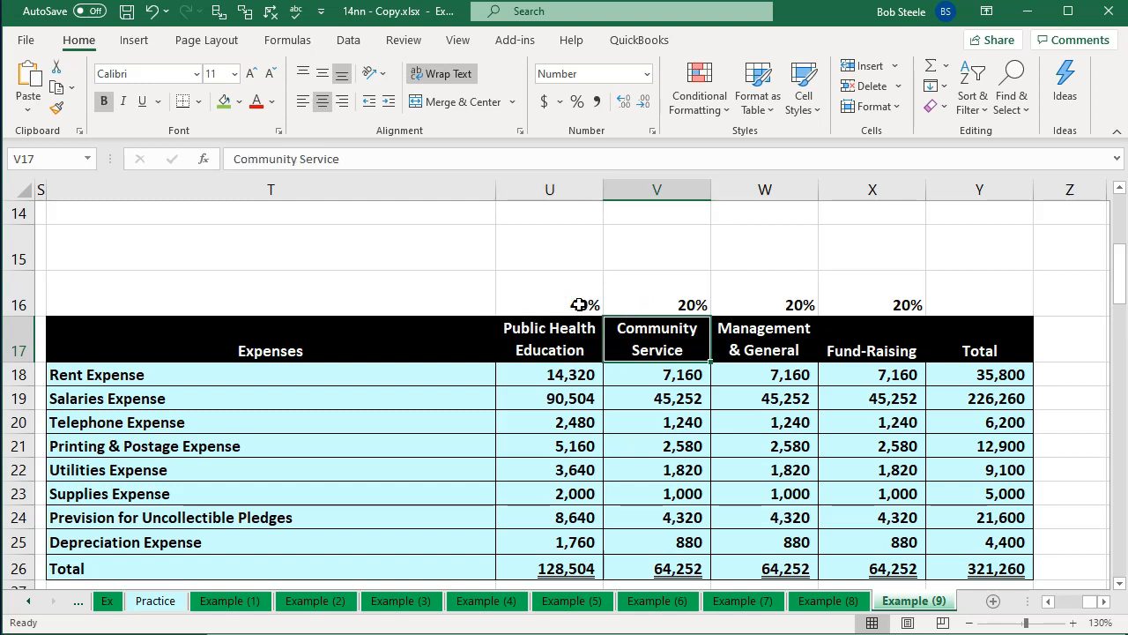
key(Right)
key(Right)
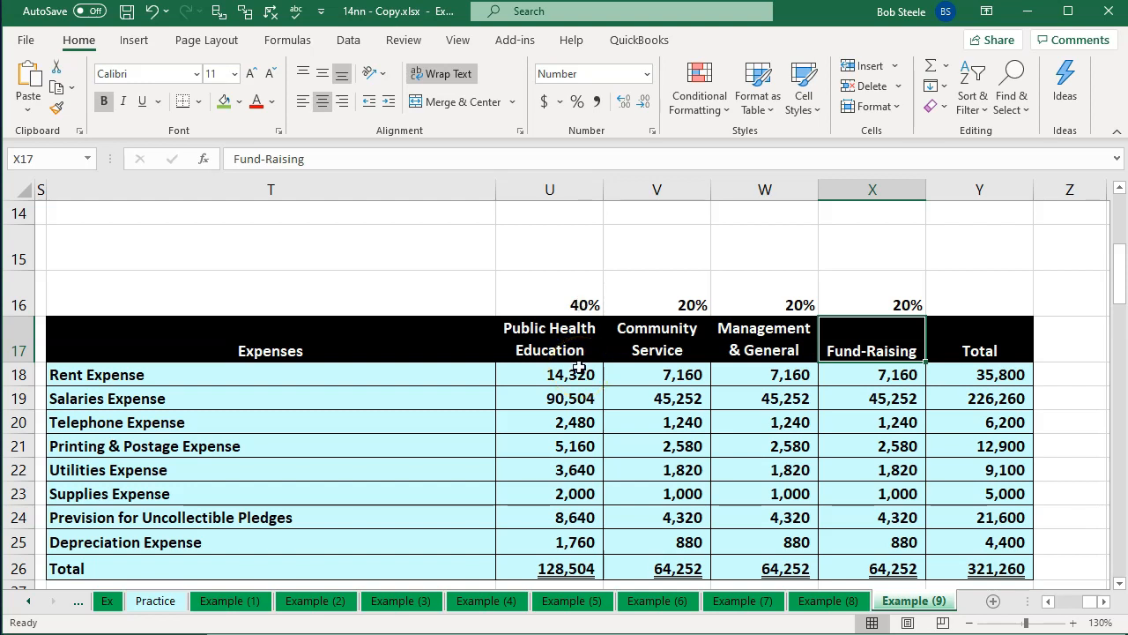
Return to QuickBooks, drill down from the Fundraising column's Depreciation Expense to its general journal entry, and dismiss the entry-numbering message
key(alt+Tab)
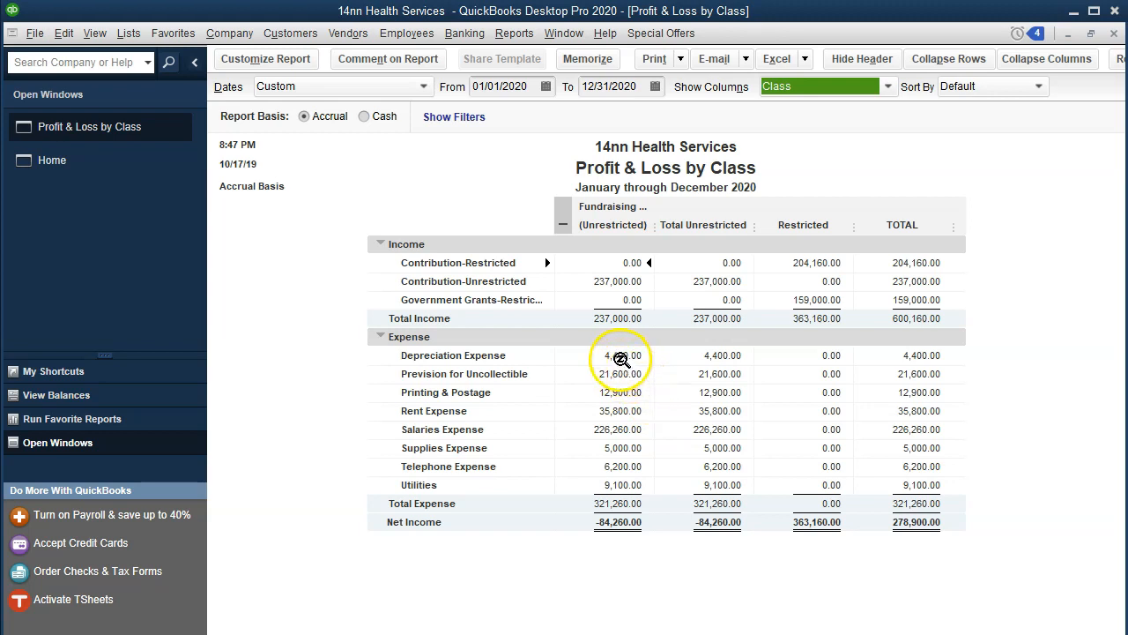
click(620, 357)
double_click(620, 359)
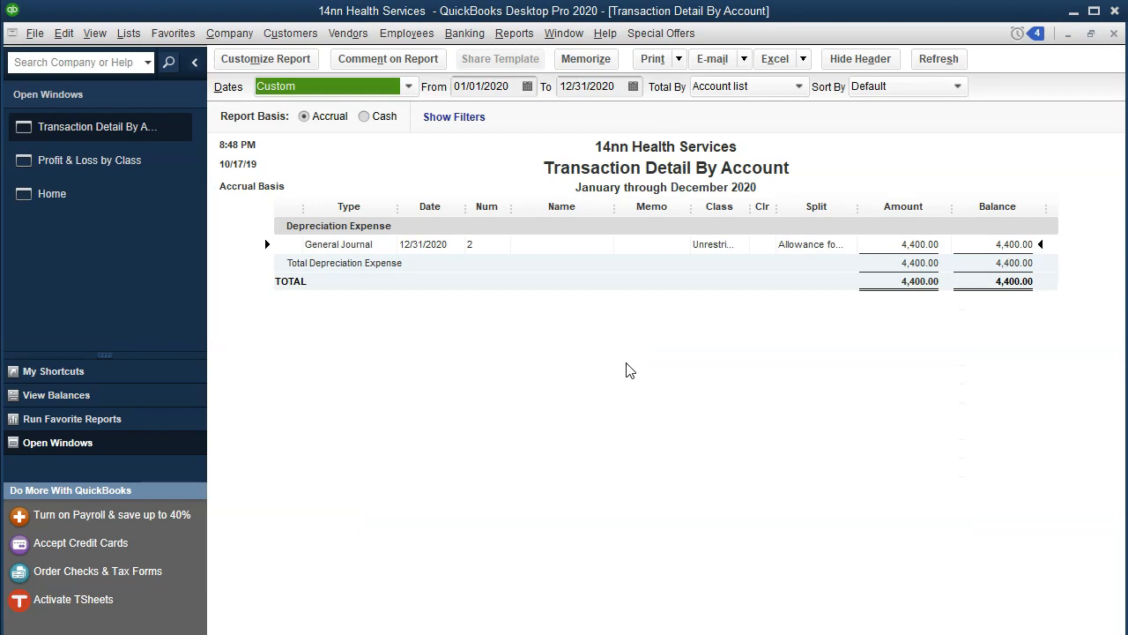
double_click(925, 246)
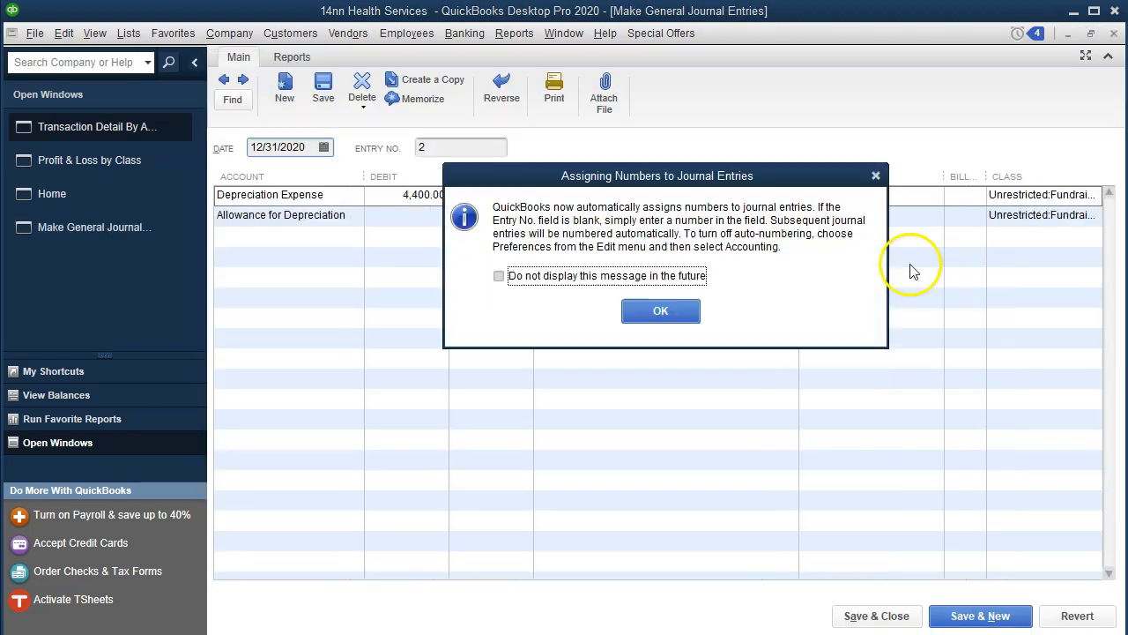
click(875, 175)
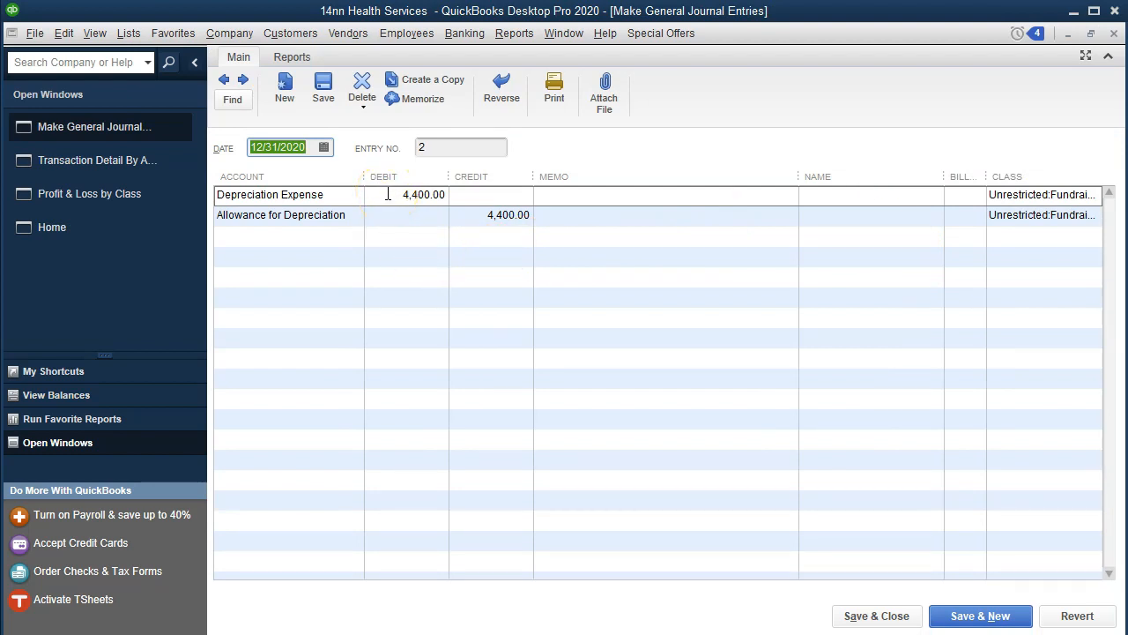
Widen the journal entry's Class column and go through the Depreciation Expense line up to its class
drag(941, 169, 855, 168)
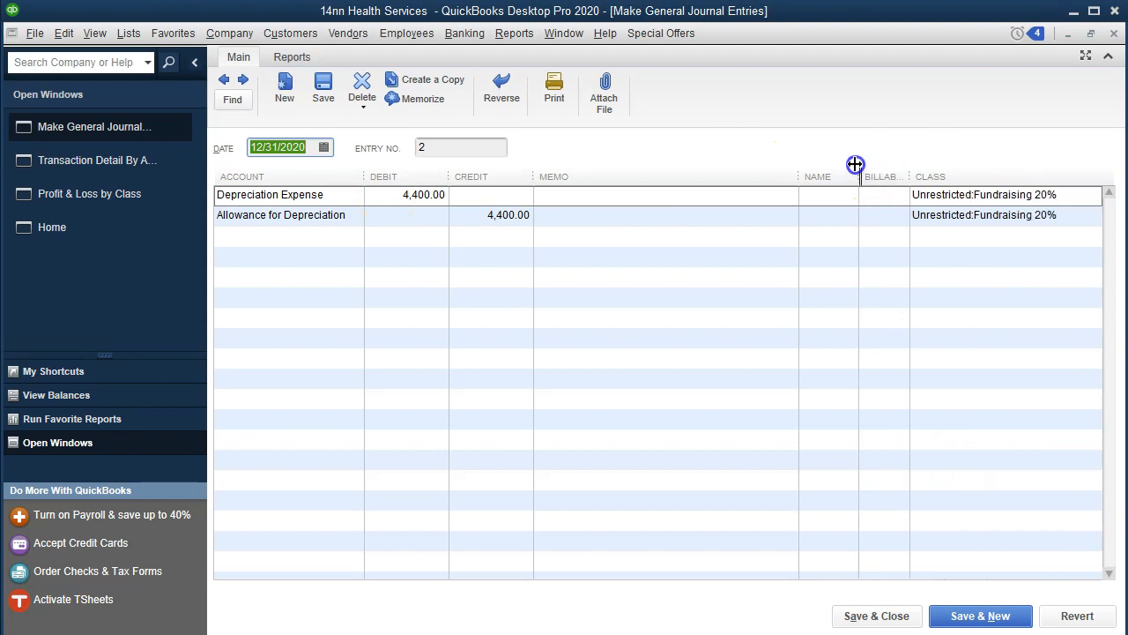
click(335, 190)
key(Tab)
key(Tab)
key(Tab)
key(Tab)
key(Tab)
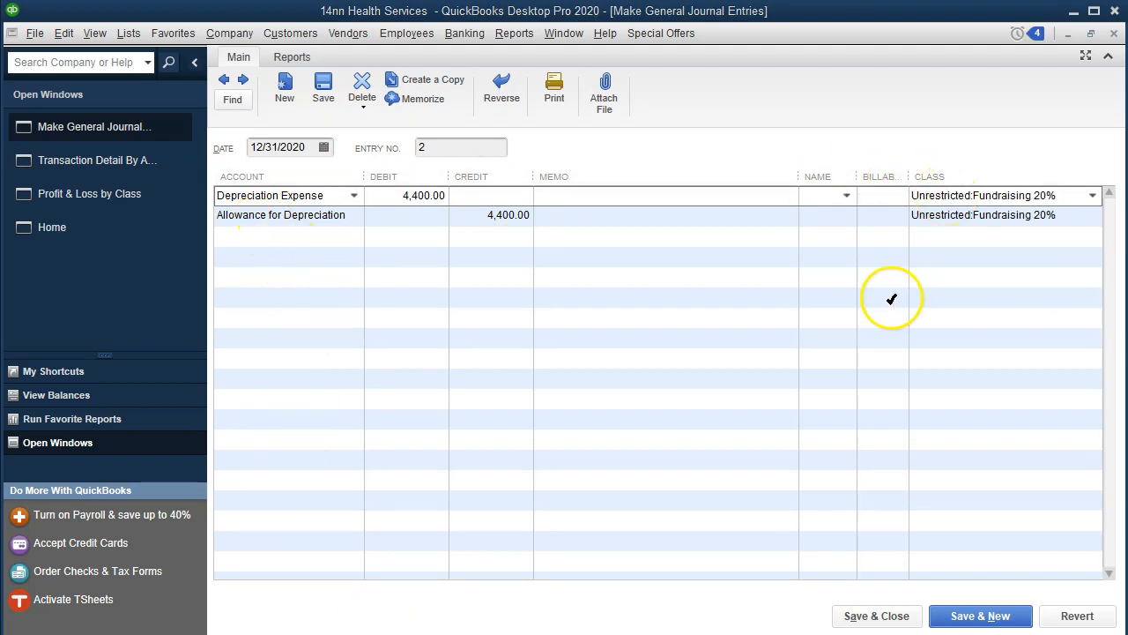
Add a Depreciation Expense line to the journal entry with the class Unrestricted:Programs:Community Service 20%
click(298, 234)
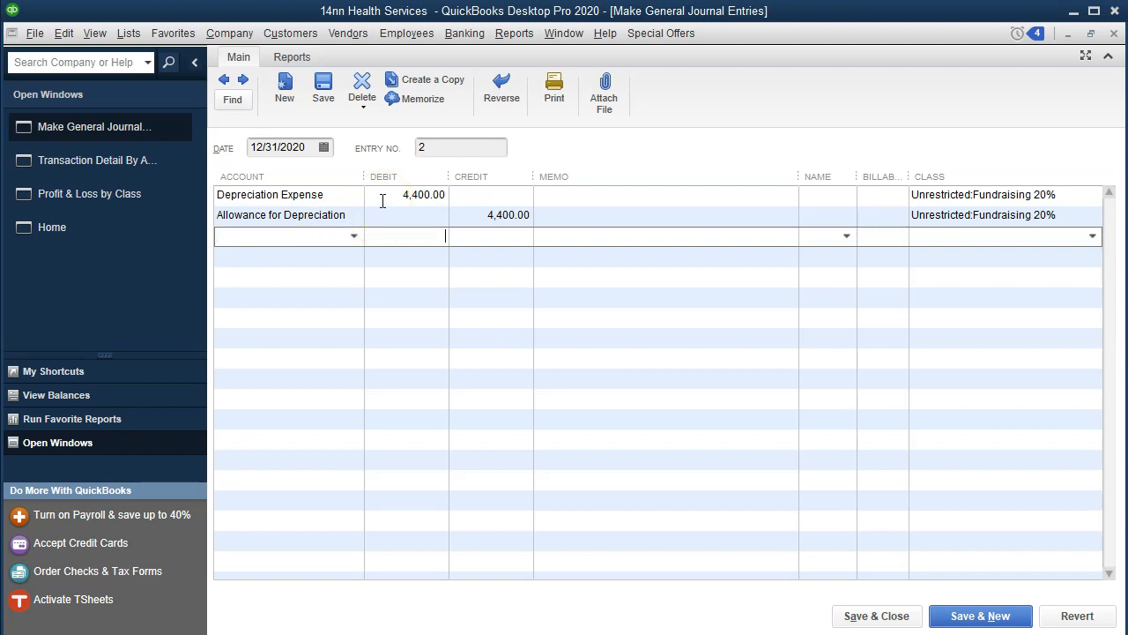
click(283, 235)
text(Depreciation Expense)
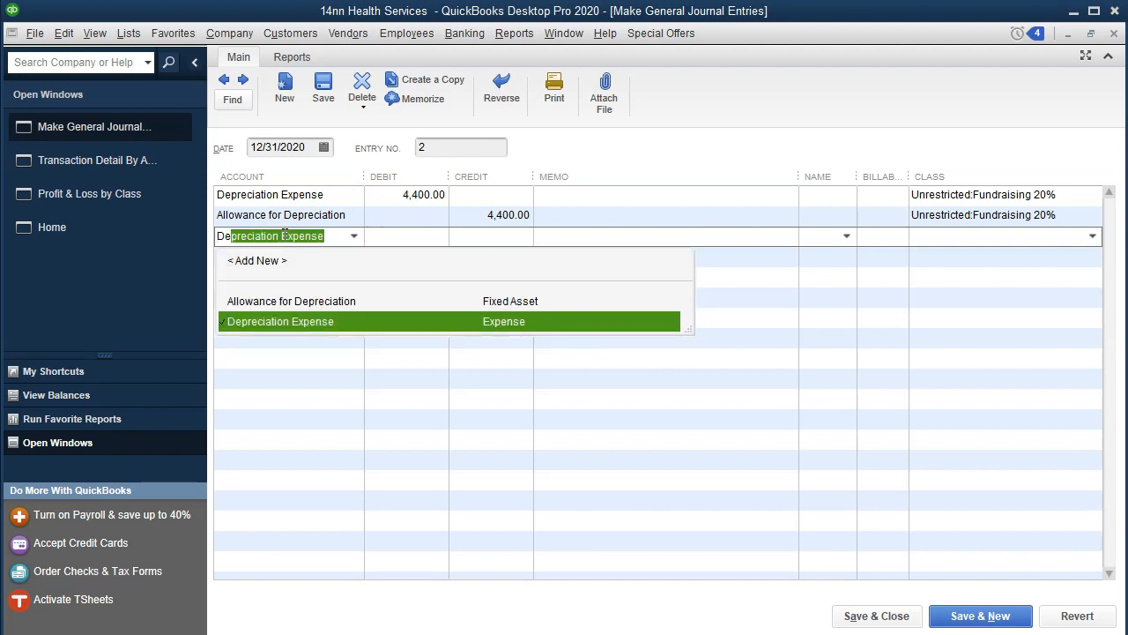
key(Tab)
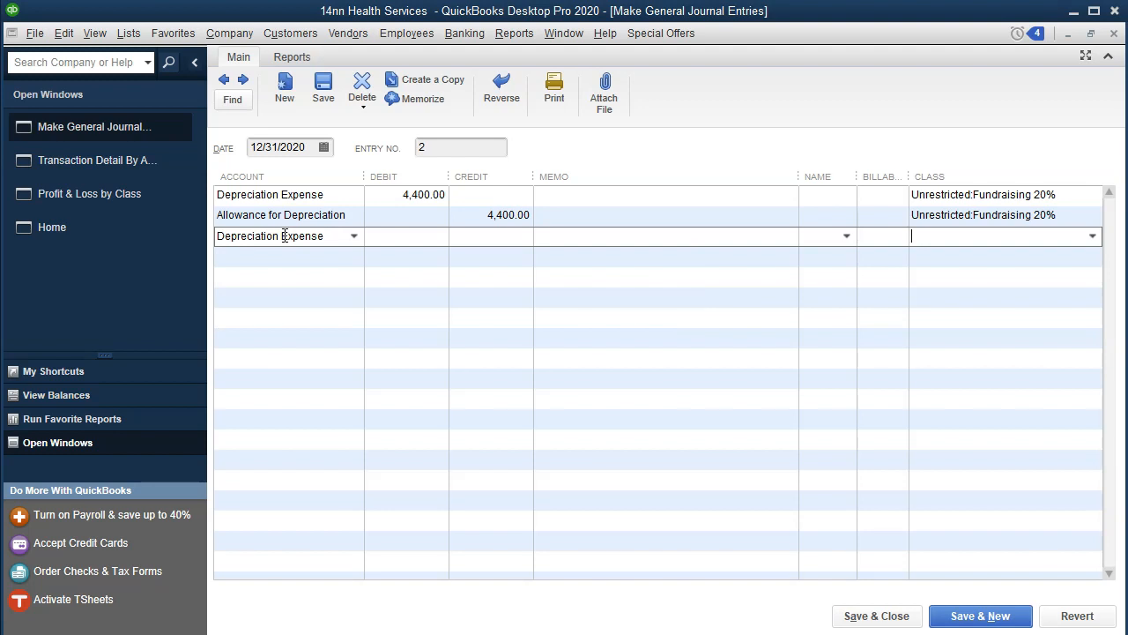
text(Com)
key(Tab)
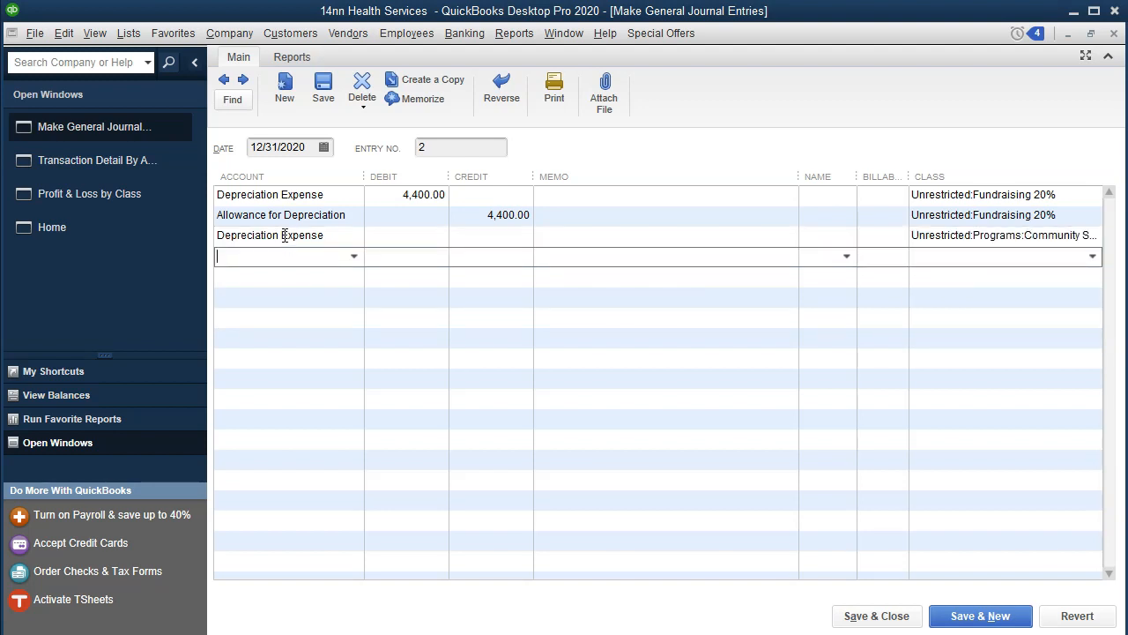
Add another Depreciation Expense line to the journal entry with the class Unrestricted:Adnim 20%
text(Depreciation Expense)
key(Tab)
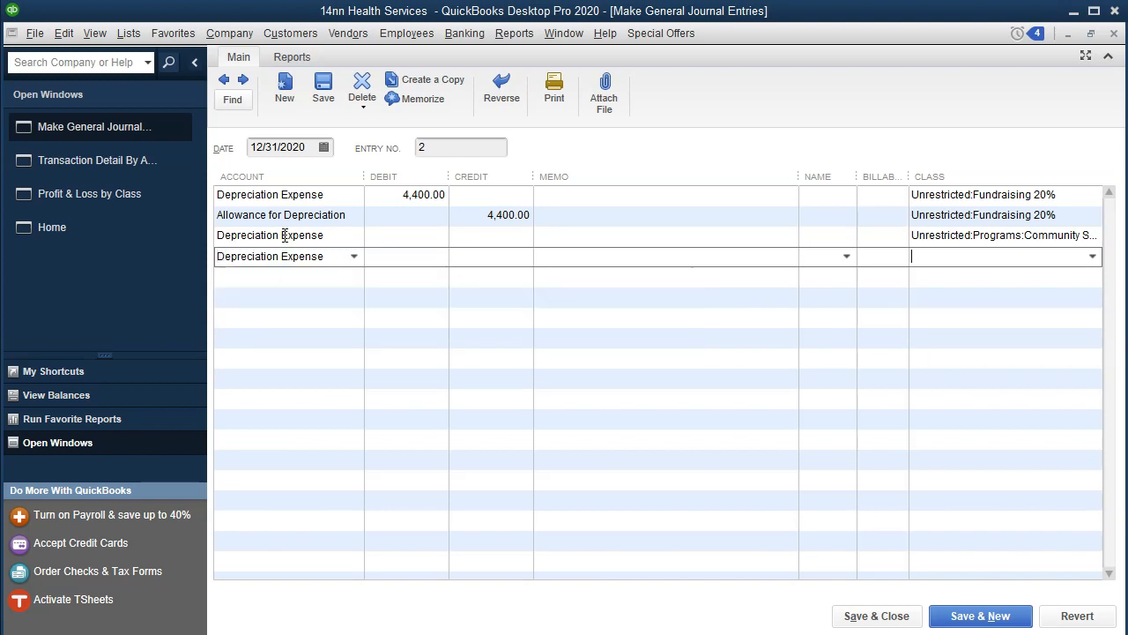
text(adm)
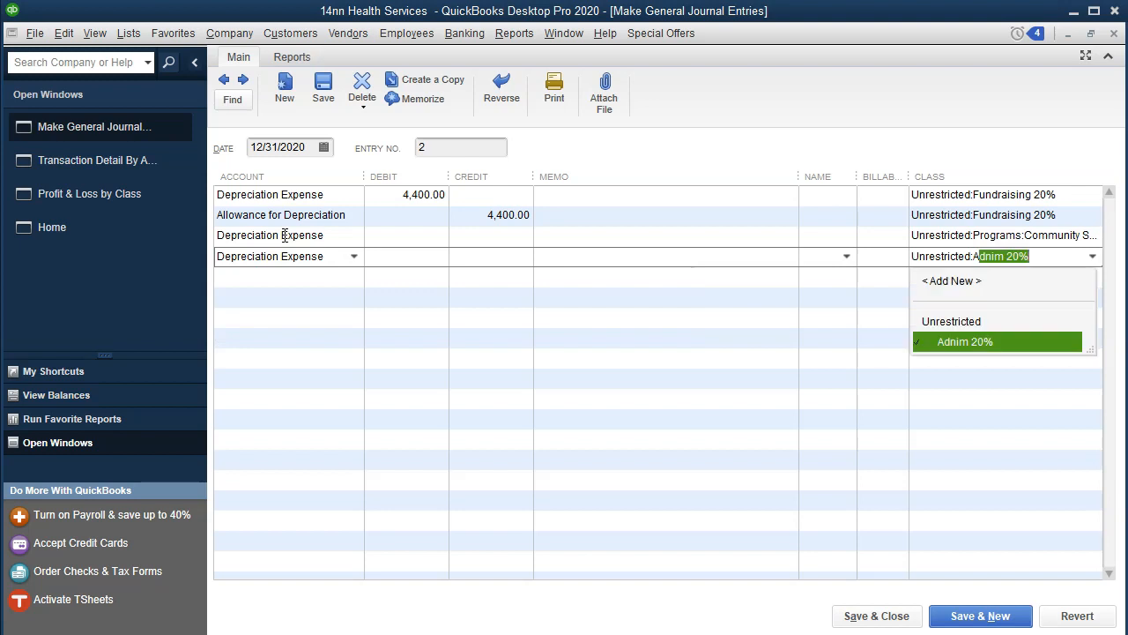
key(Tab)
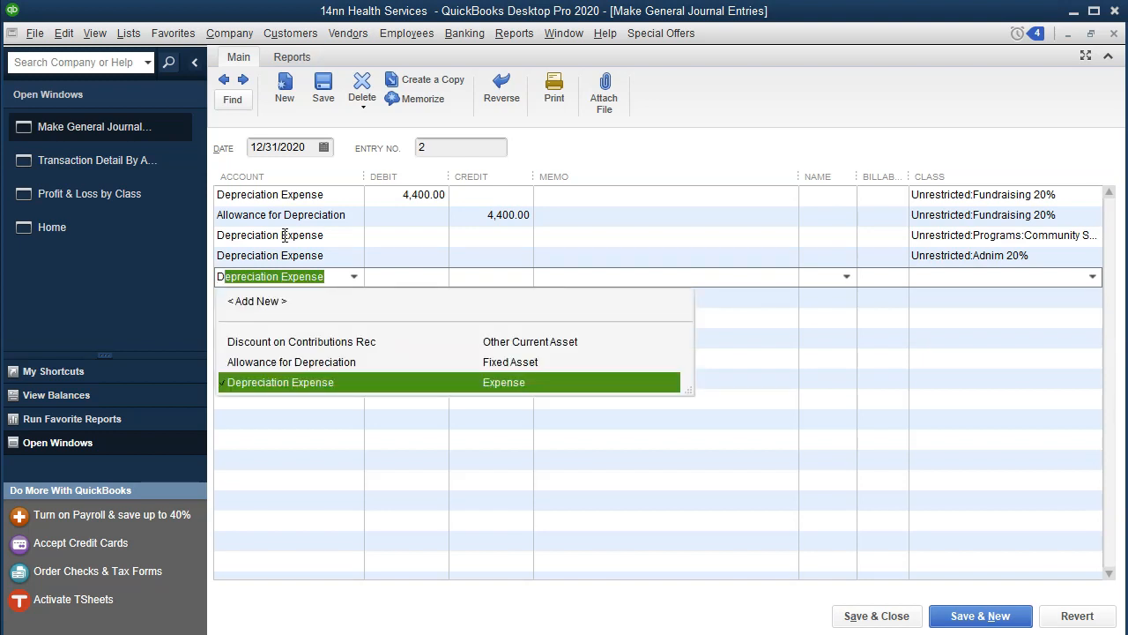
Add a third Depreciation Expense line with the class Unrestricted:Programs:Education 40%, widening the Class column to show full class names
key(Tab)
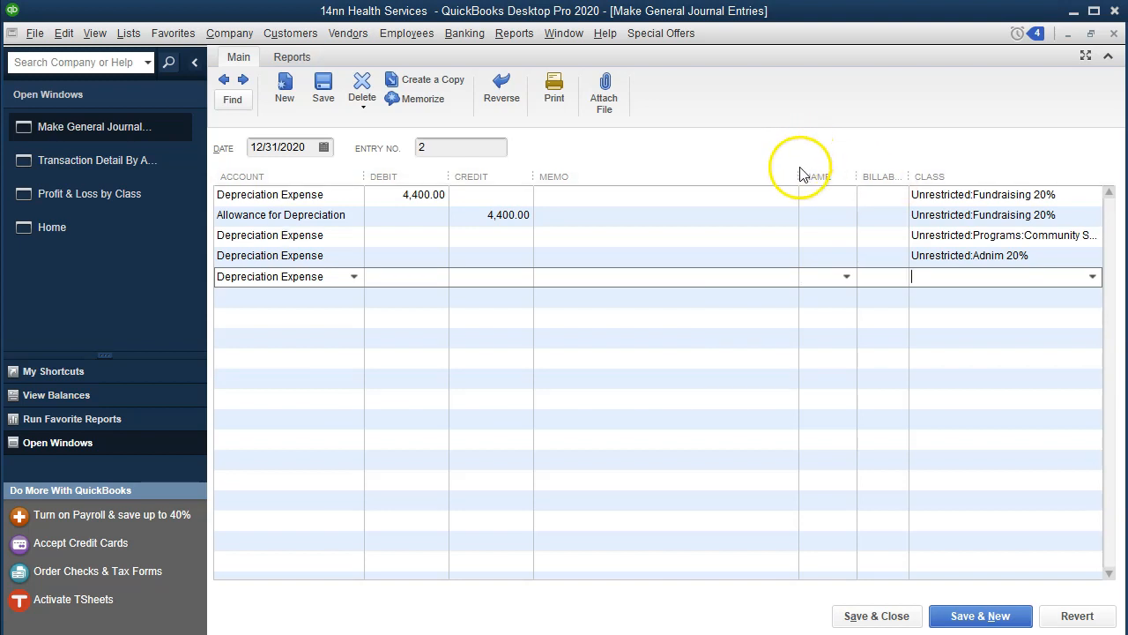
drag(799, 176, 653, 187)
click(1014, 277)
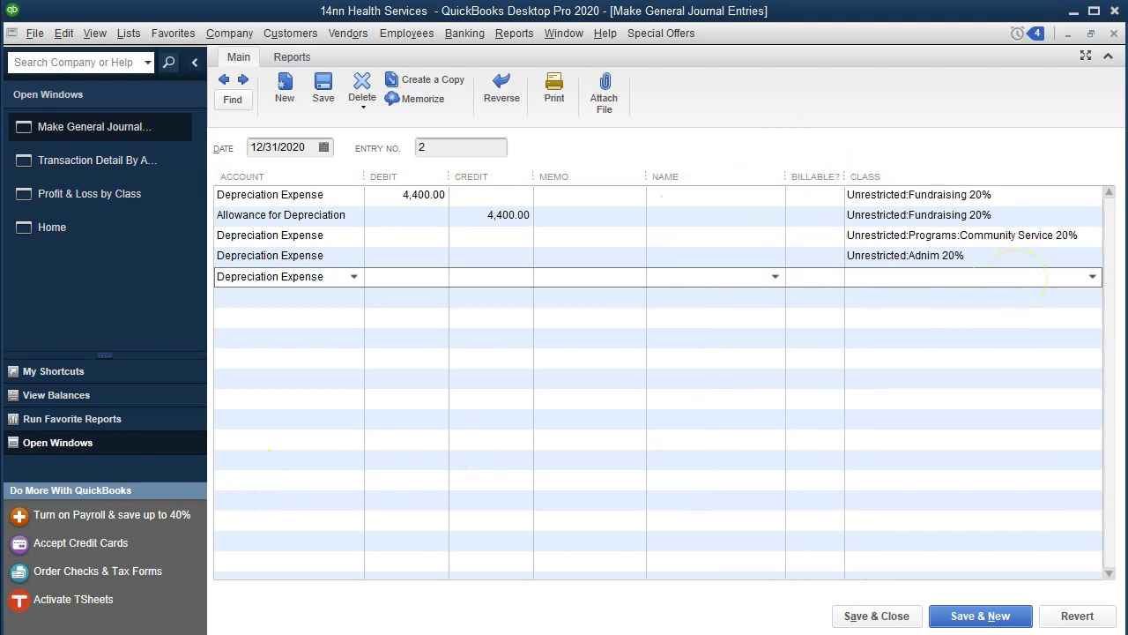
click(871, 281)
text(ed:Programs:Education 40%)
key(Tab)
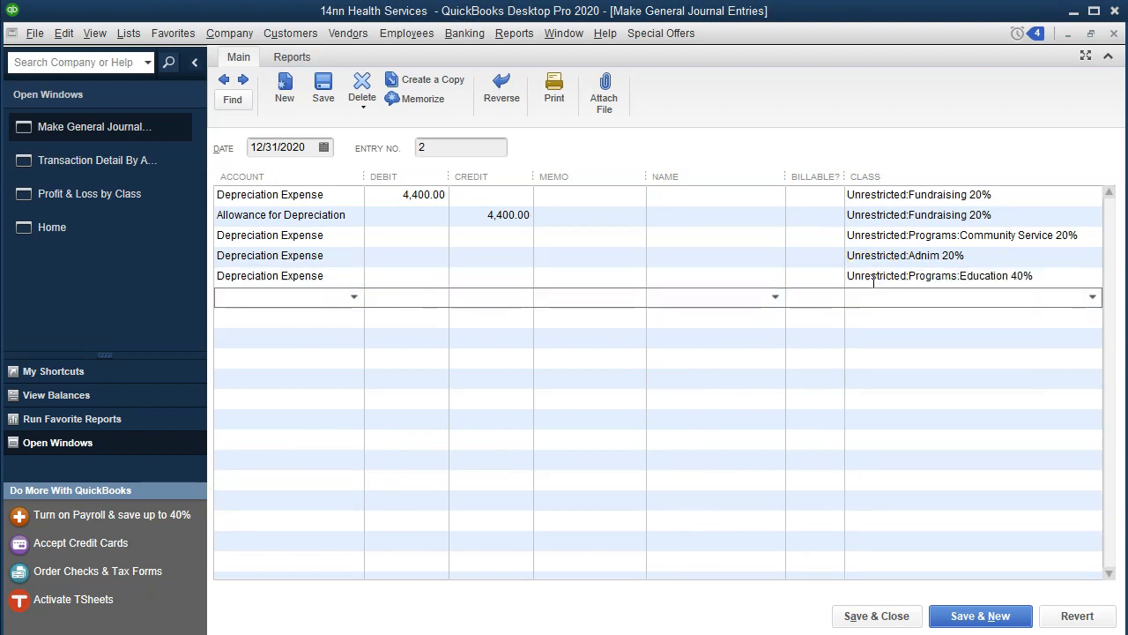
Set the debit of the Fundraising 20% Depreciation Expense line to 880.00, calculated as 4400*.2
click(417, 196)
drag(418, 196, 460, 200)
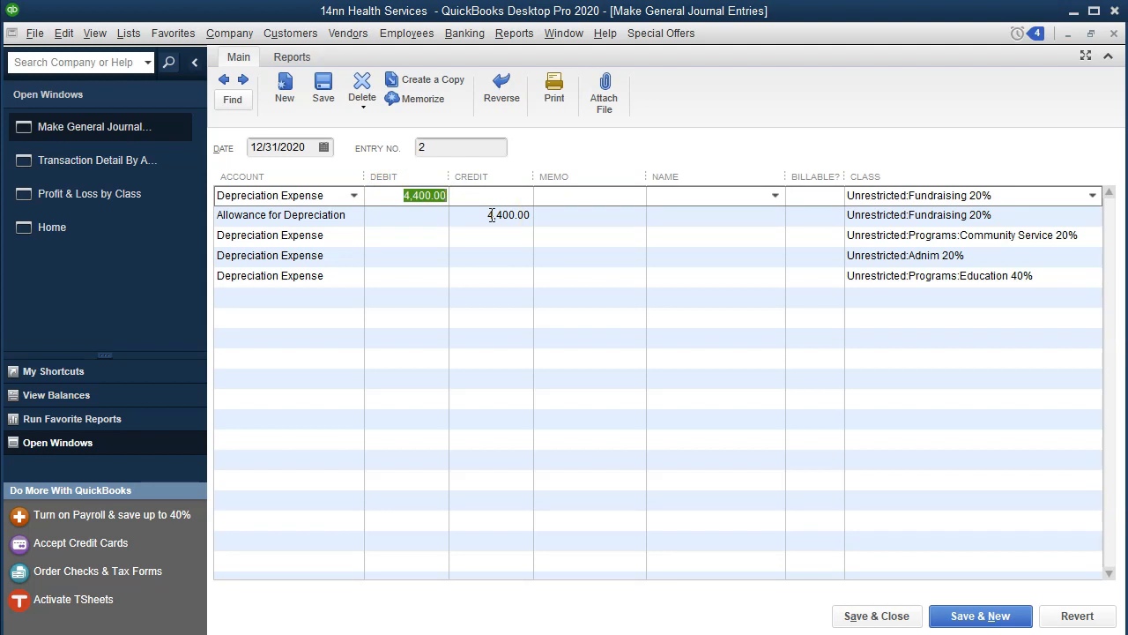
text(4400*)
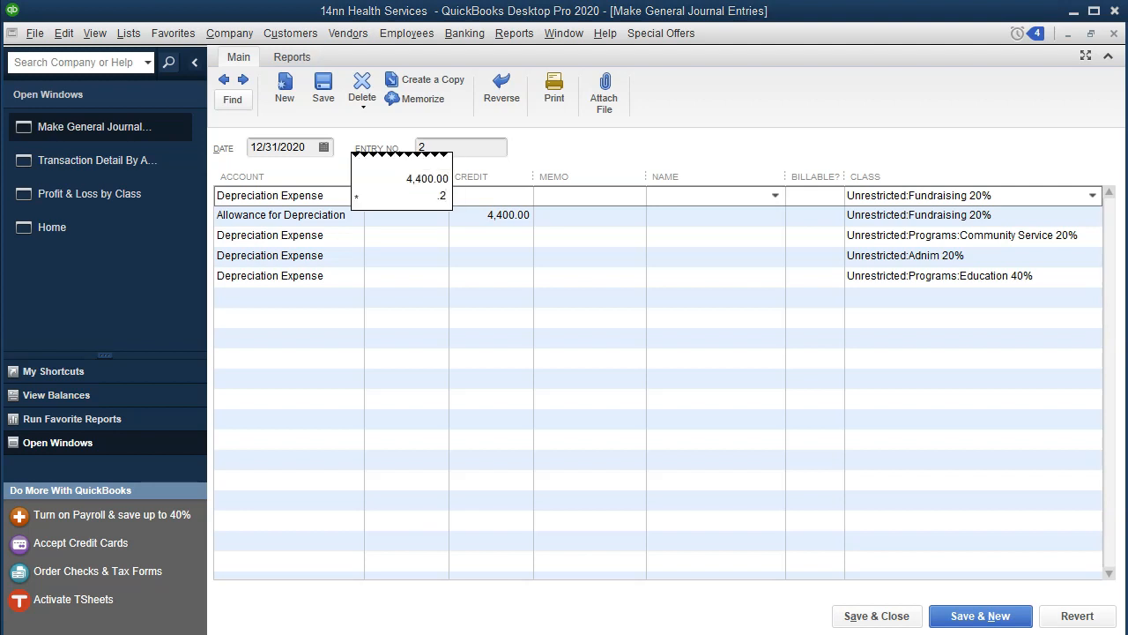
key(Return)
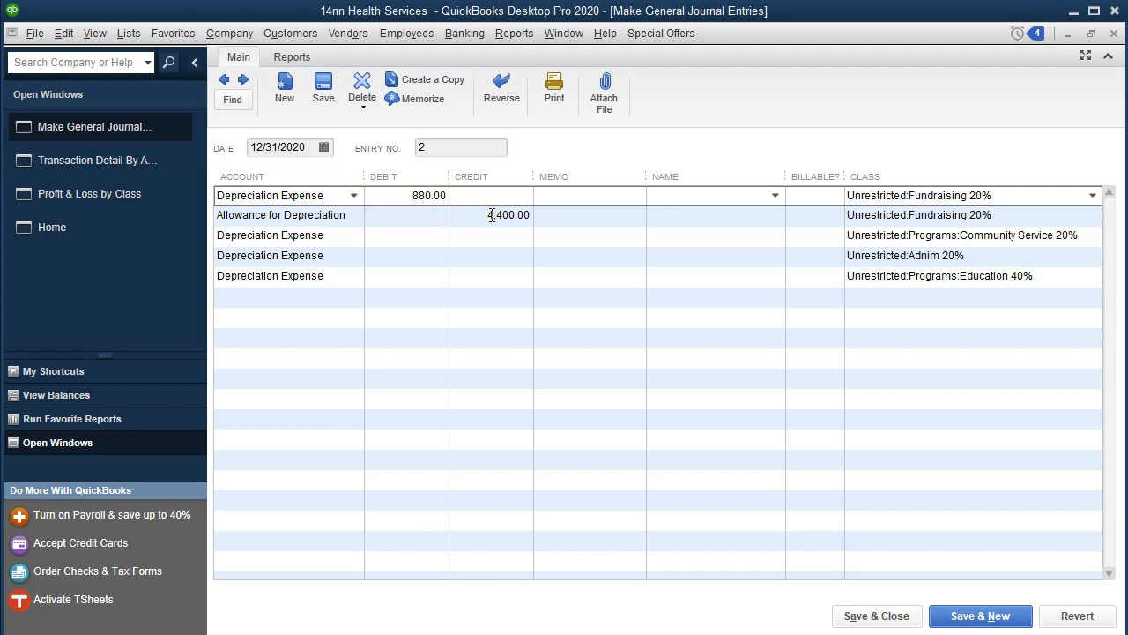
Enter a debit calculated as 4400*.2 on the Community Service 20% Depreciation Expense line
key(Down)
key(Tab)
key(Tab)
key(Tab)
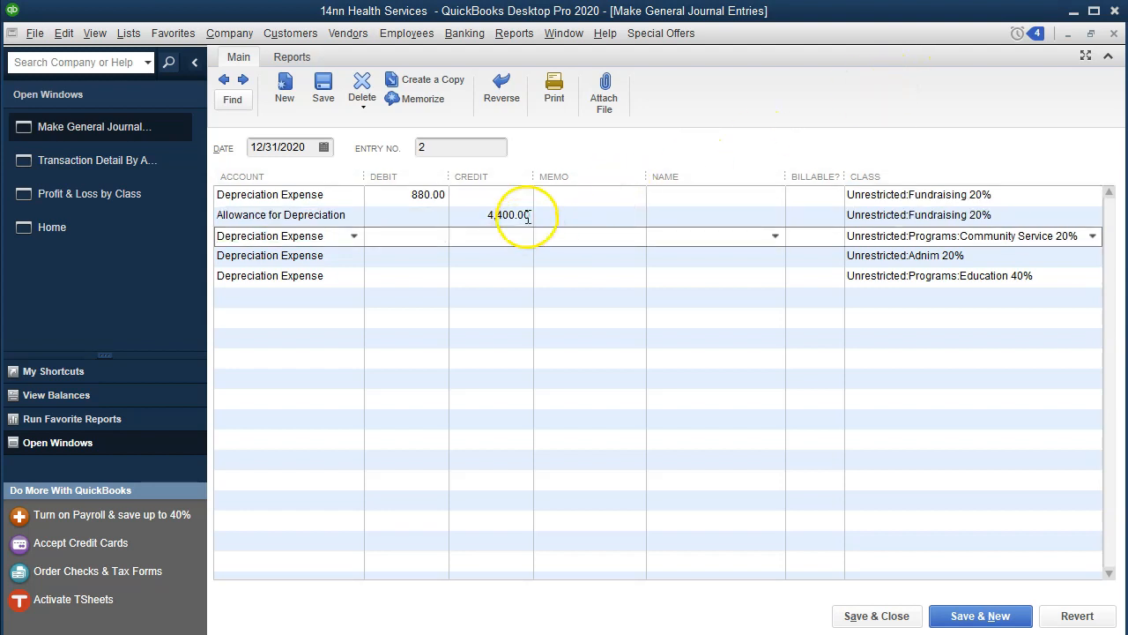
text(4400)
text(*)
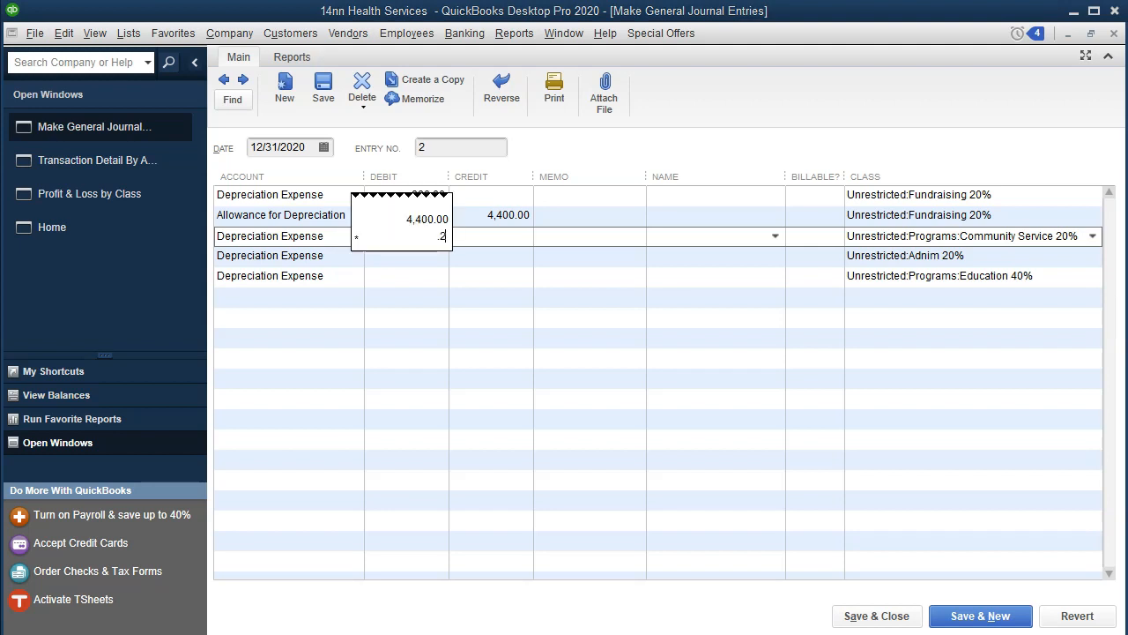
text(.2)
key(Tab)
Enter a debit calculated as 4400*.2 on the Adnim 20% Depreciation Expense line
key(Tab)
key(Tab)
key(Tab)
key(Tab)
key(Tab)
key(Tab)
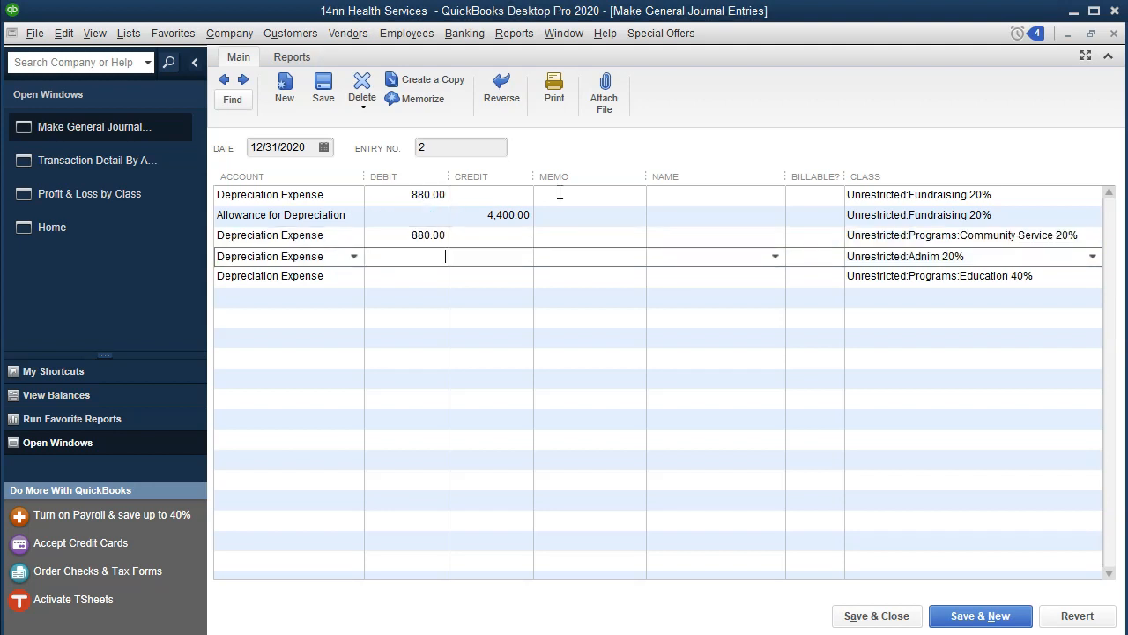
text(4400*.2)
key(Tab)
Enter a debit calculated as 4400*.4 on the Education 40% Depreciation Expense line and complete the line
key(Tab)
key(Tab)
key(Tab)
key(Tab)
key(Tab)
key(Tab)
text(4400*)
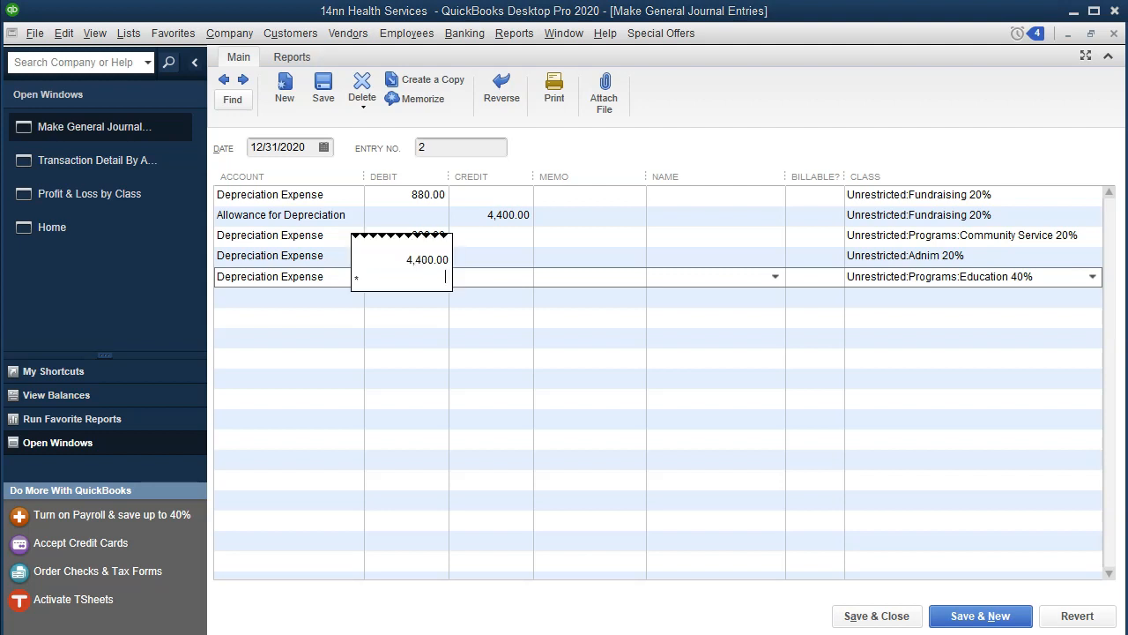
text(.4)
key(Tab)
key(Tab)
key(Tab)
key(Tab)
key(Tab)
key(Tab)
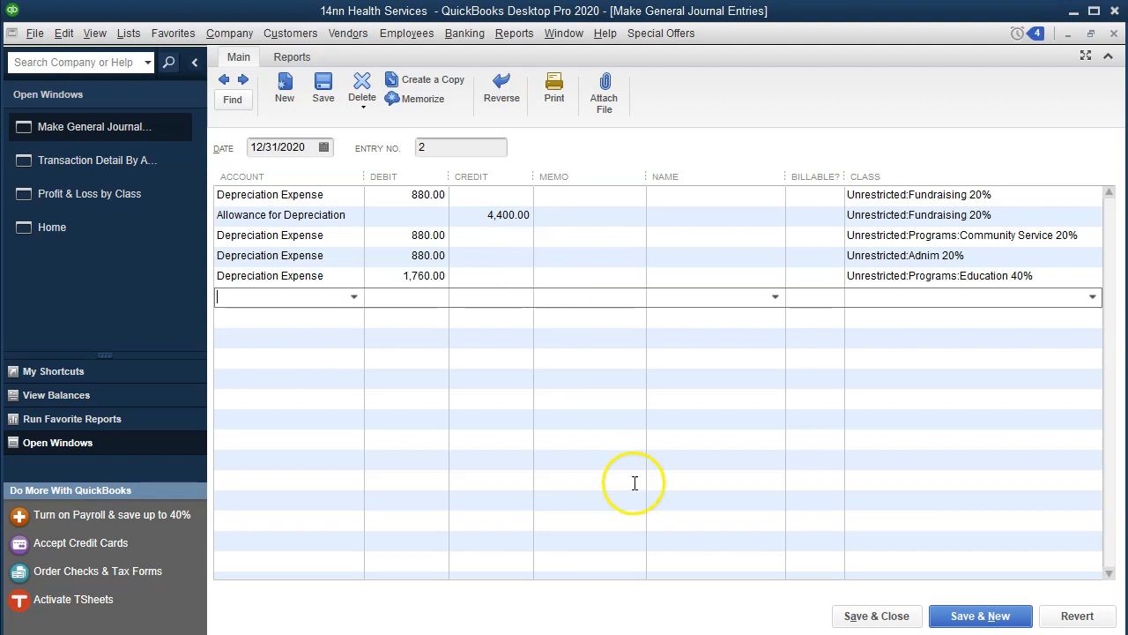
Save and close the depreciation journal entry, recording the changes and accepting its future date
click(872, 617)
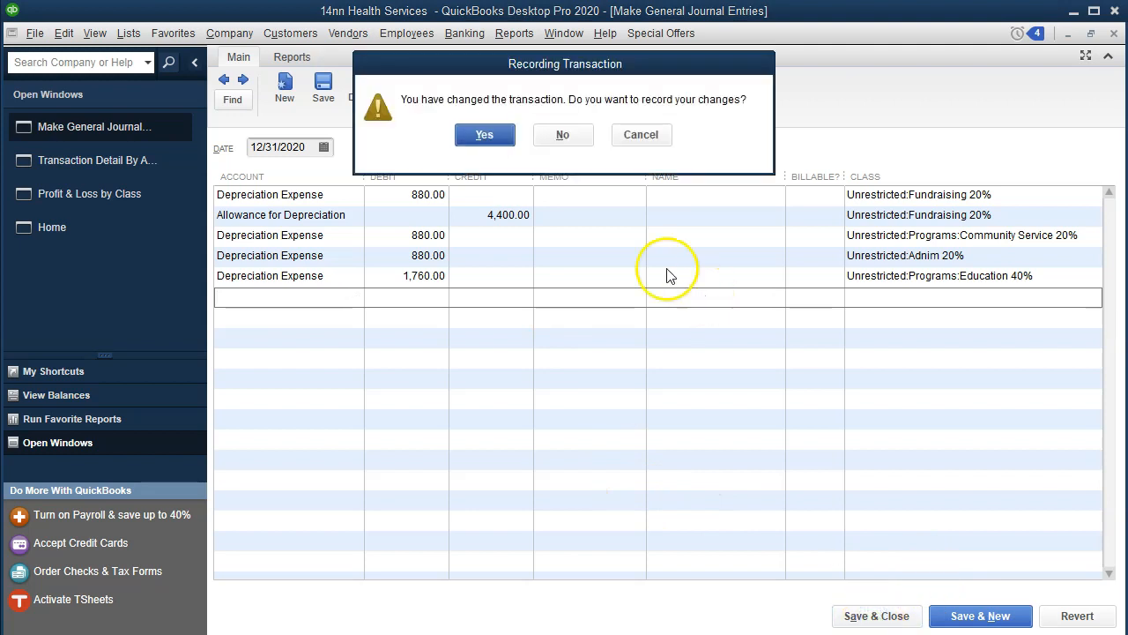
click(483, 132)
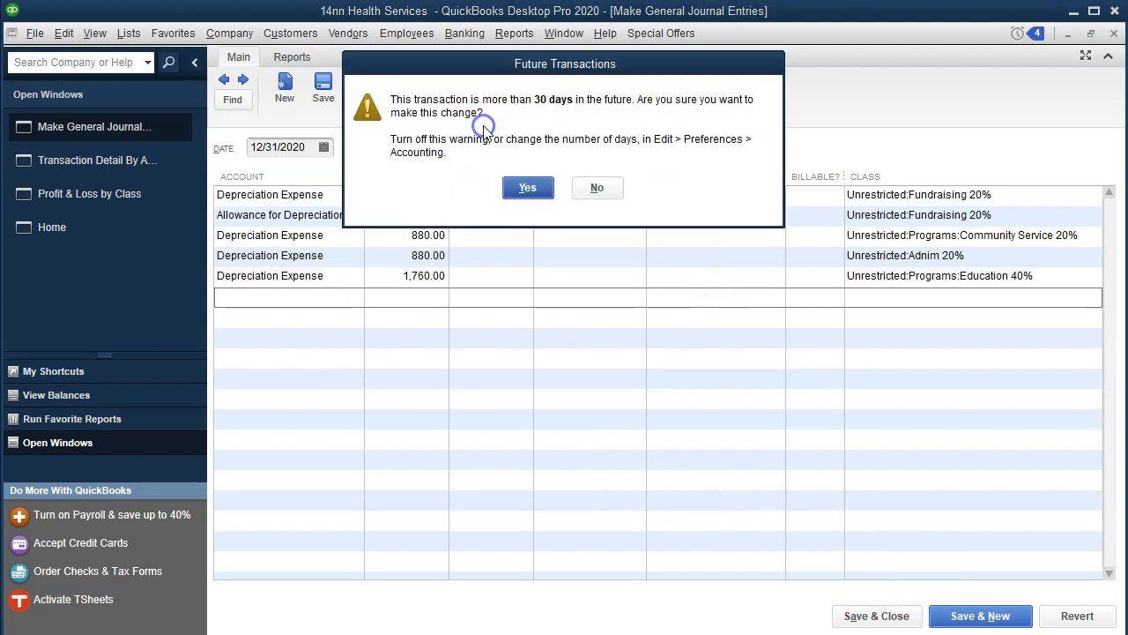
click(521, 187)
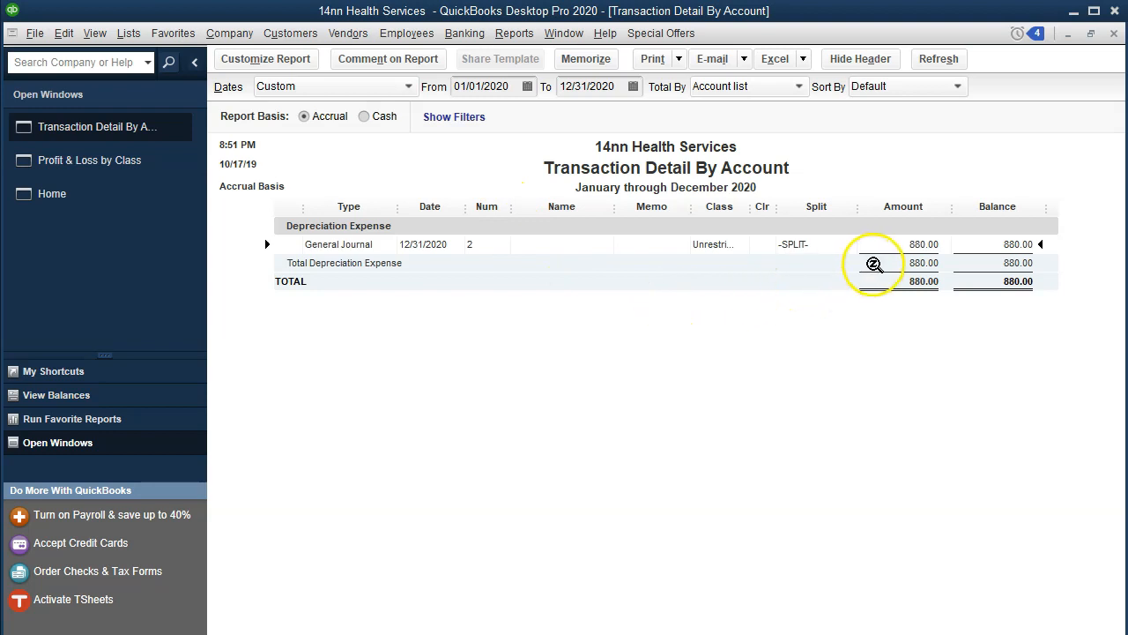
Reopen the depreciation journal entry from the transaction detail report, check its class allocation, and close it
double_click(921, 246)
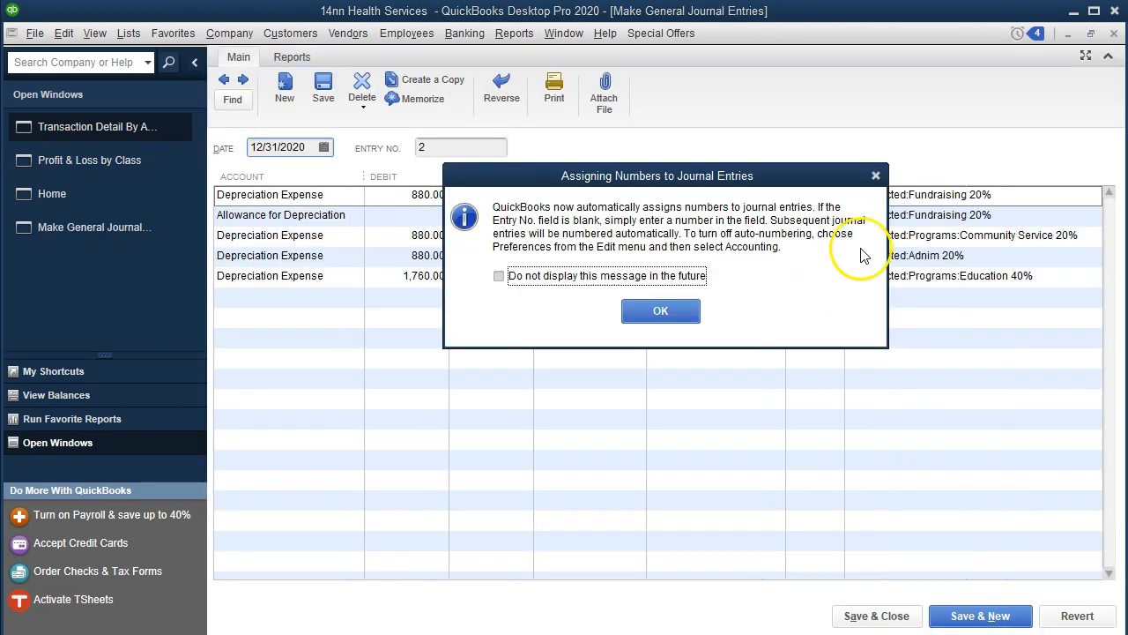
click(876, 175)
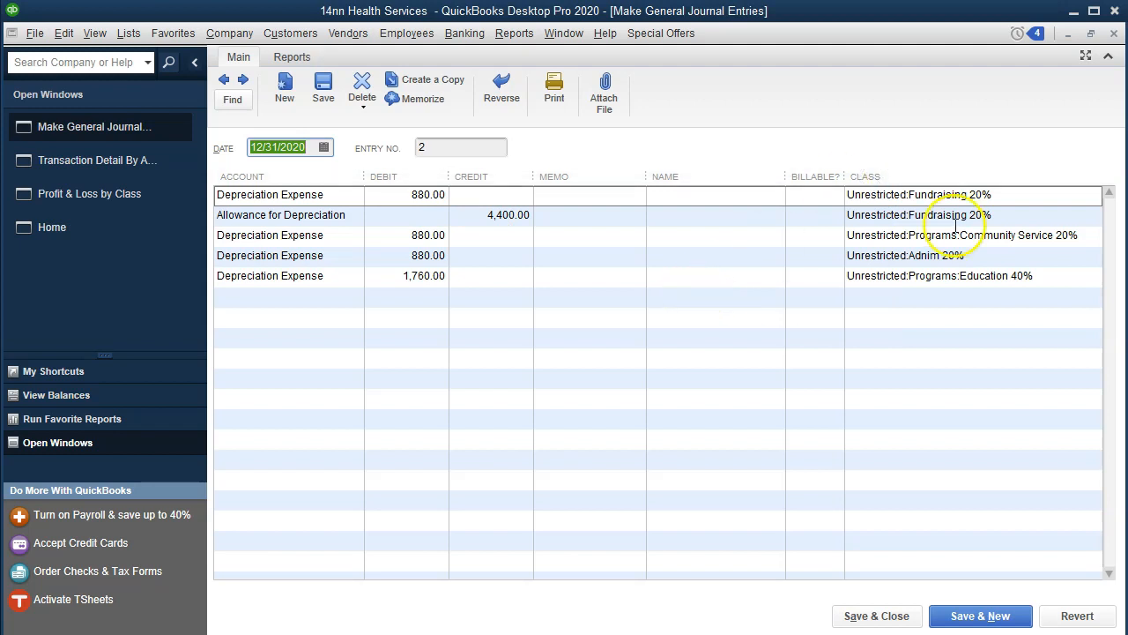
click(1114, 33)
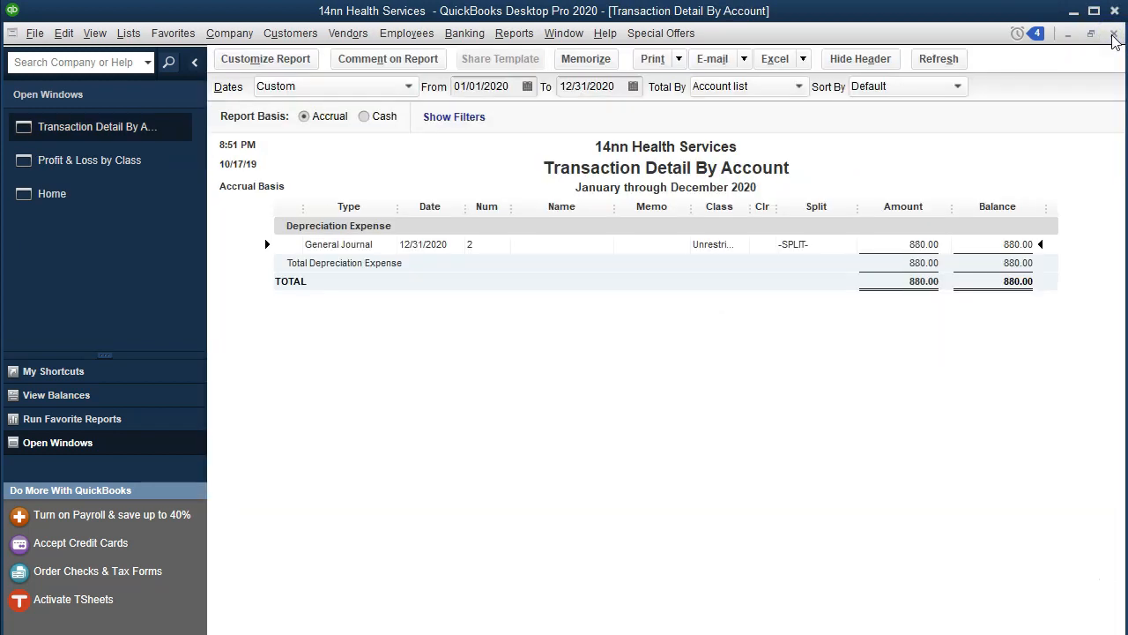
Close the transaction detail report, drill down from the Fundraising column's Prevision for Uncollectible to its journal entry, and dismiss the entry-numbering message
click(1114, 33)
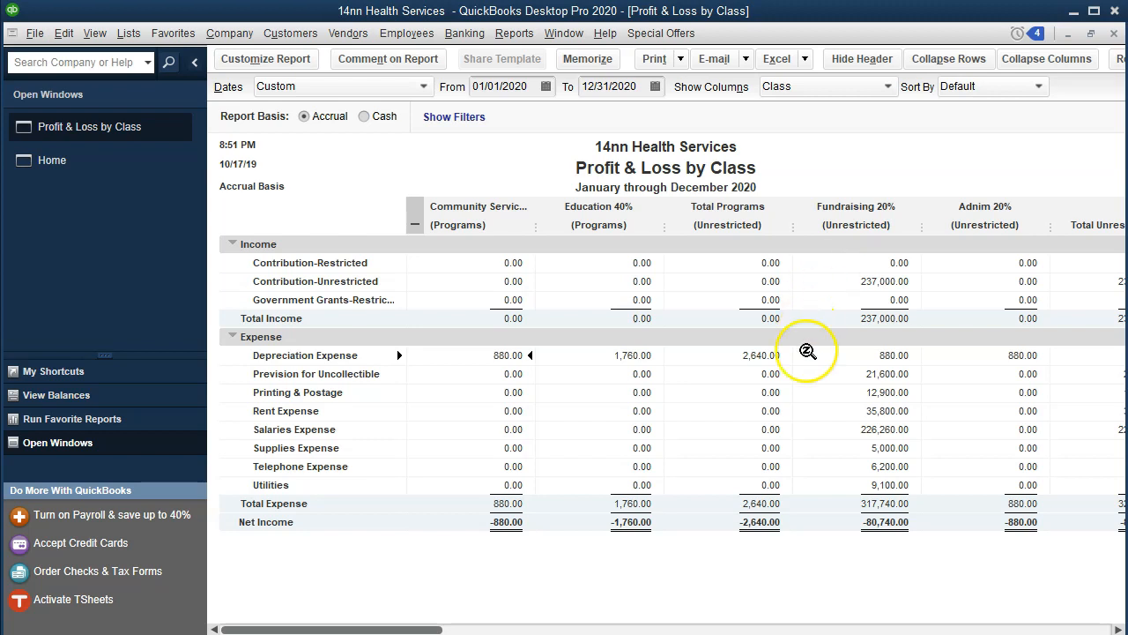
click(886, 373)
double_click(886, 378)
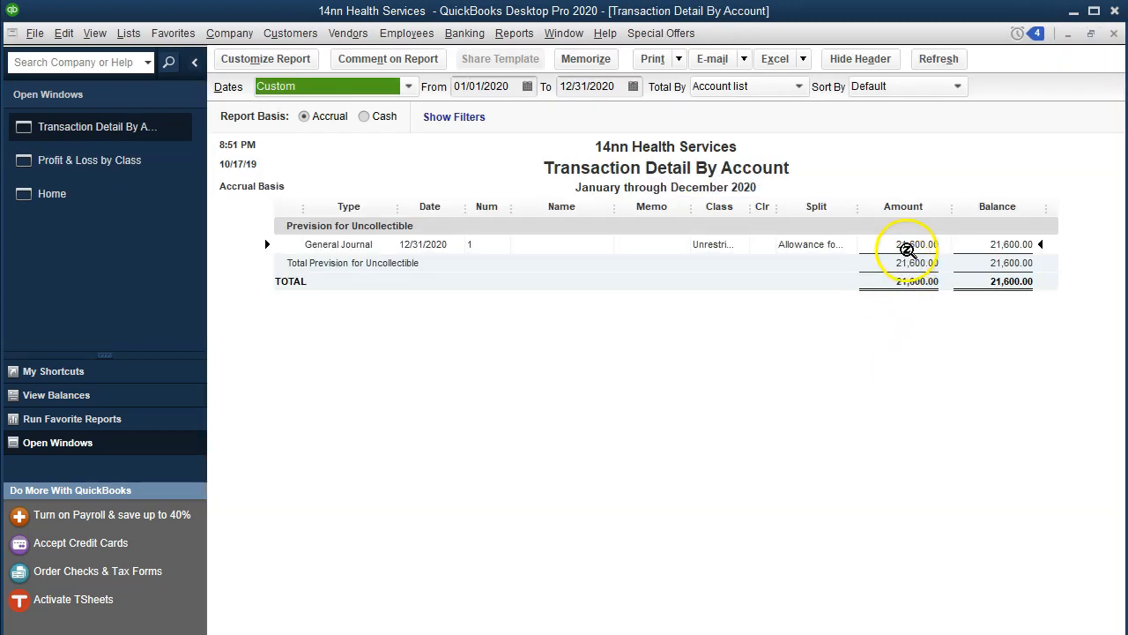
double_click(908, 250)
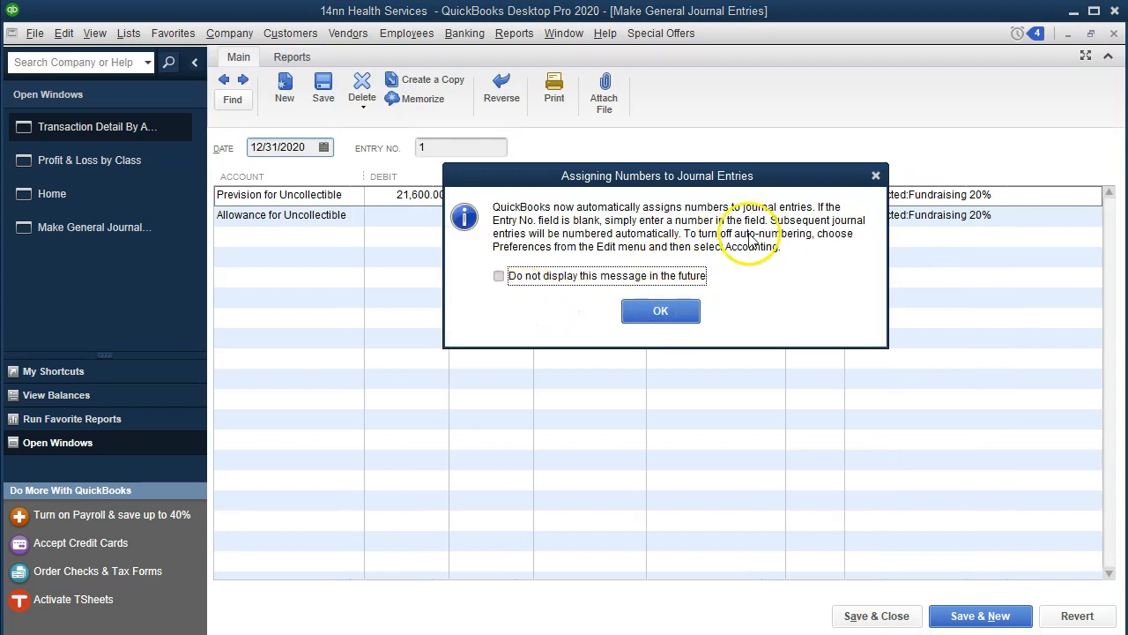
click(875, 175)
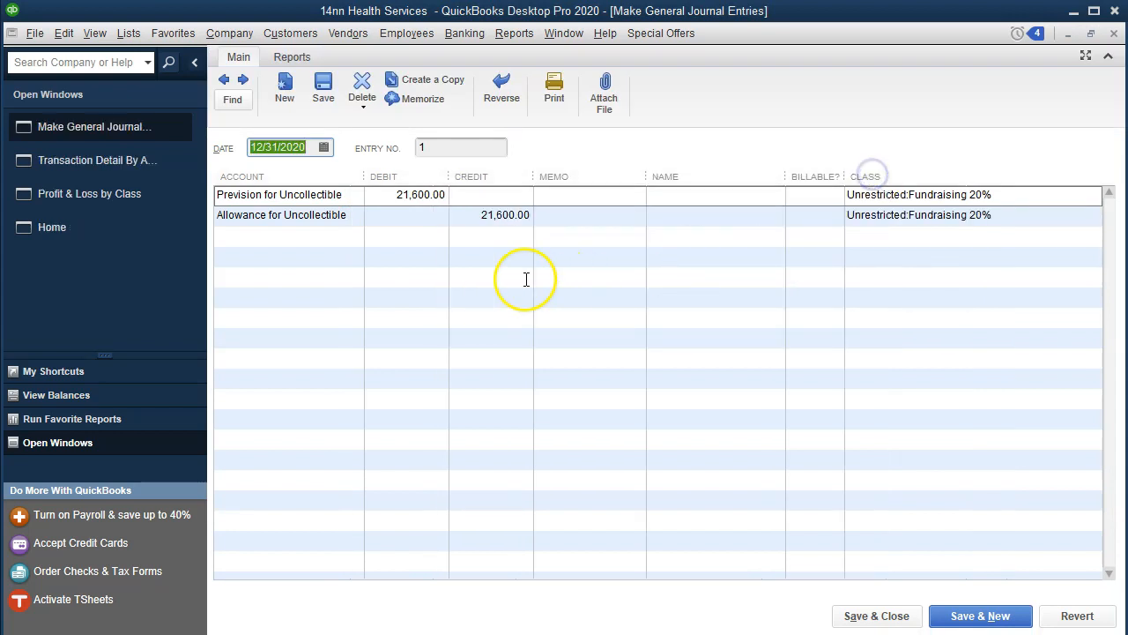
Add a Prevision for Uncollectible line to the journal entry with the class Unrestricted:Programs:Education 40%
click(339, 196)
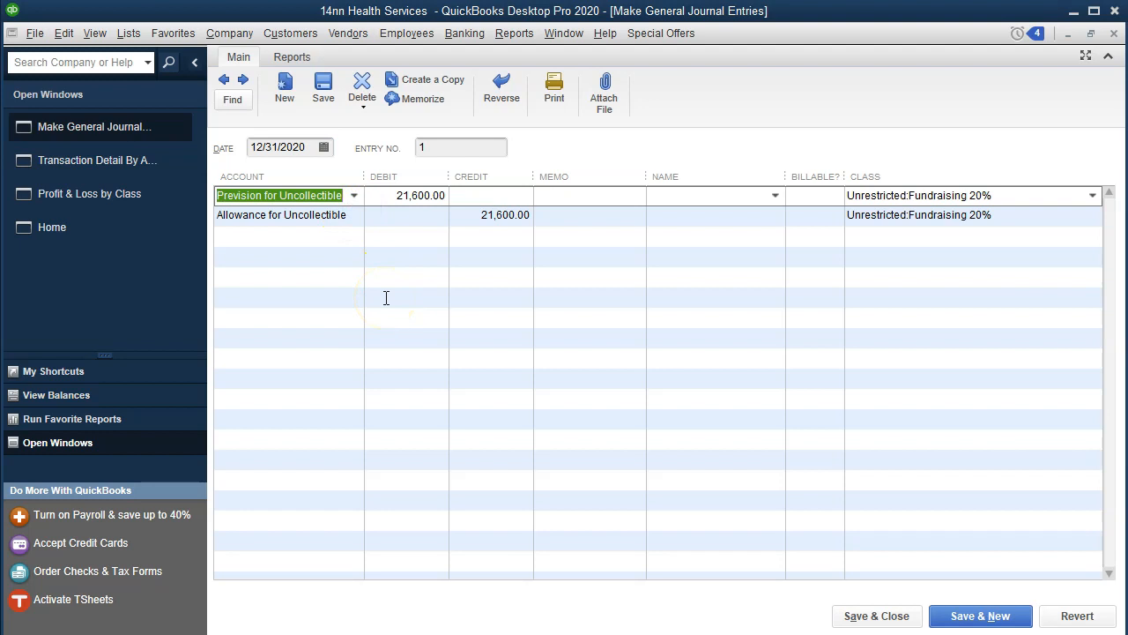
click(306, 238)
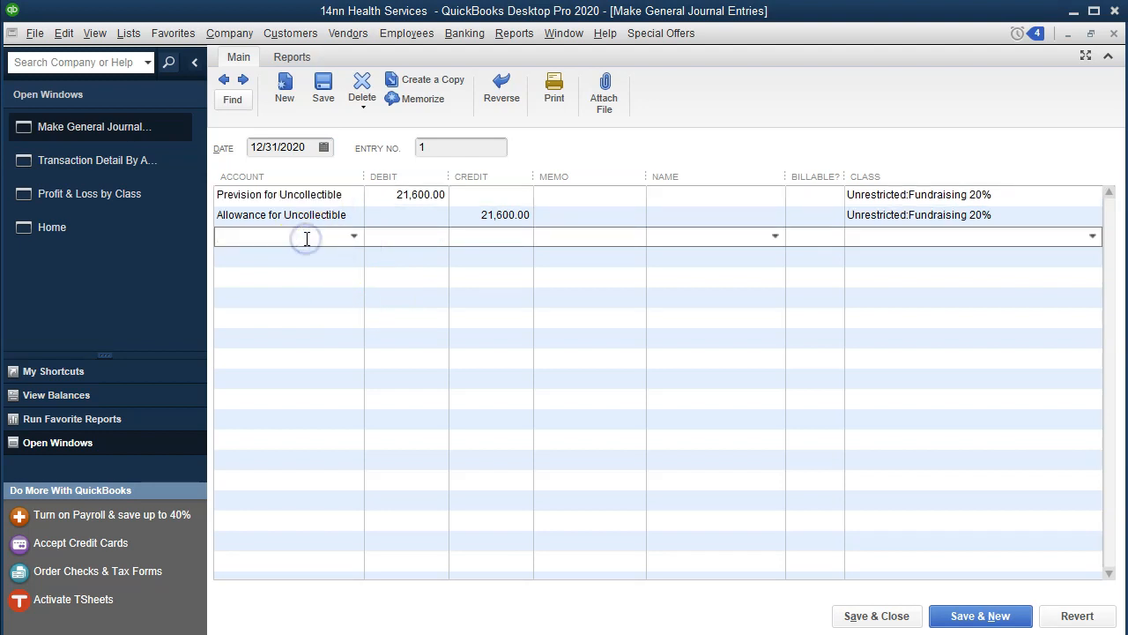
text(Prevision for Uncollectible)
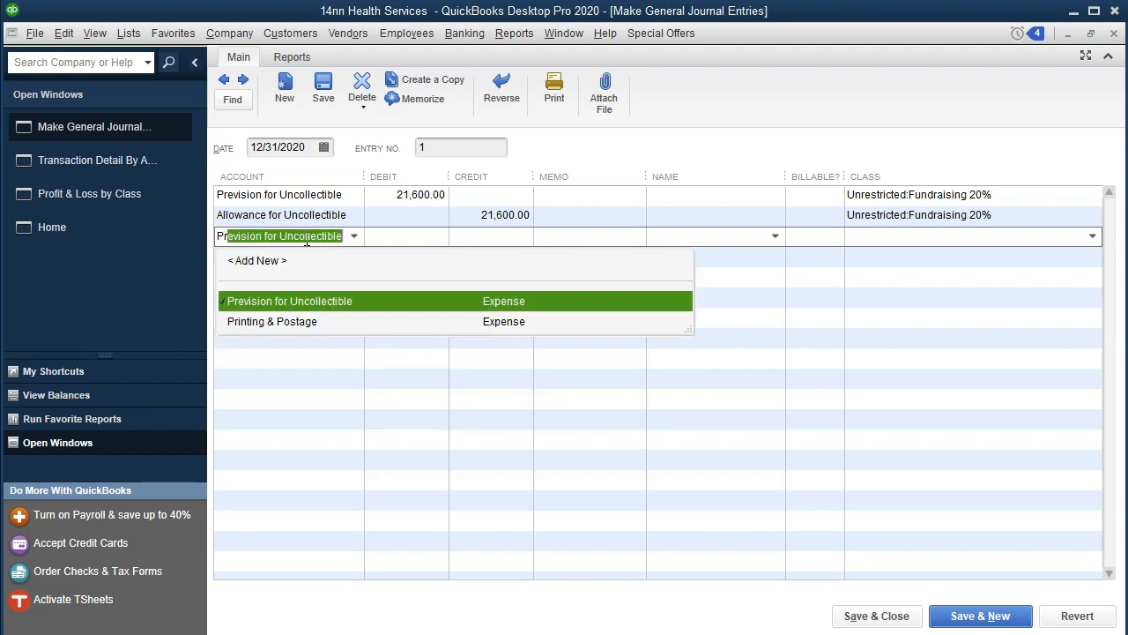
key(Tab)
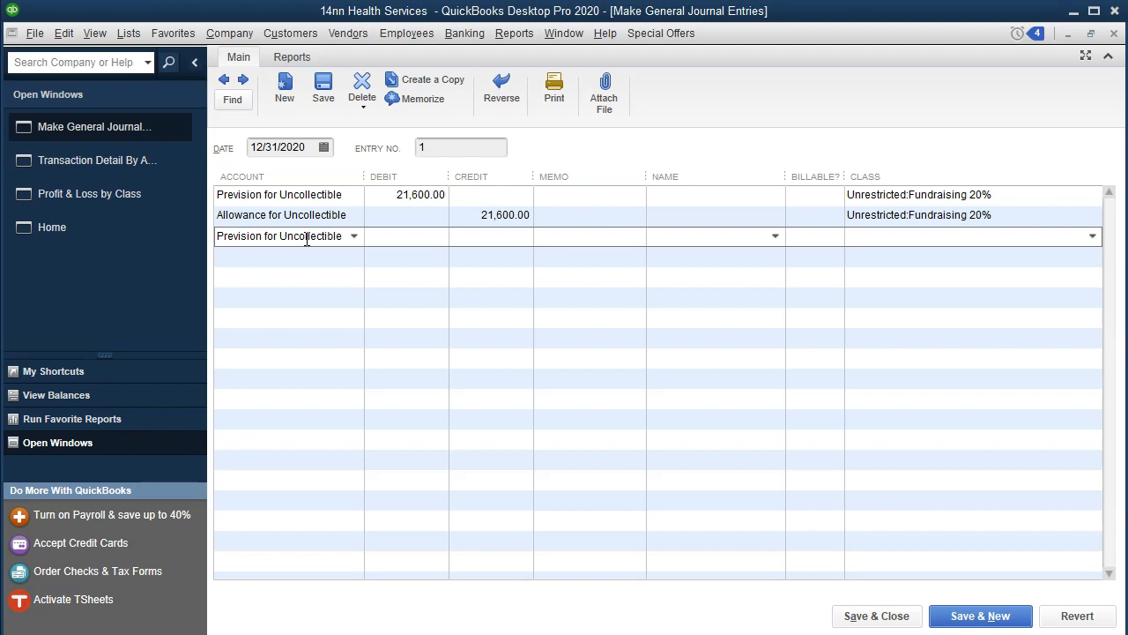
text(Education 40%)
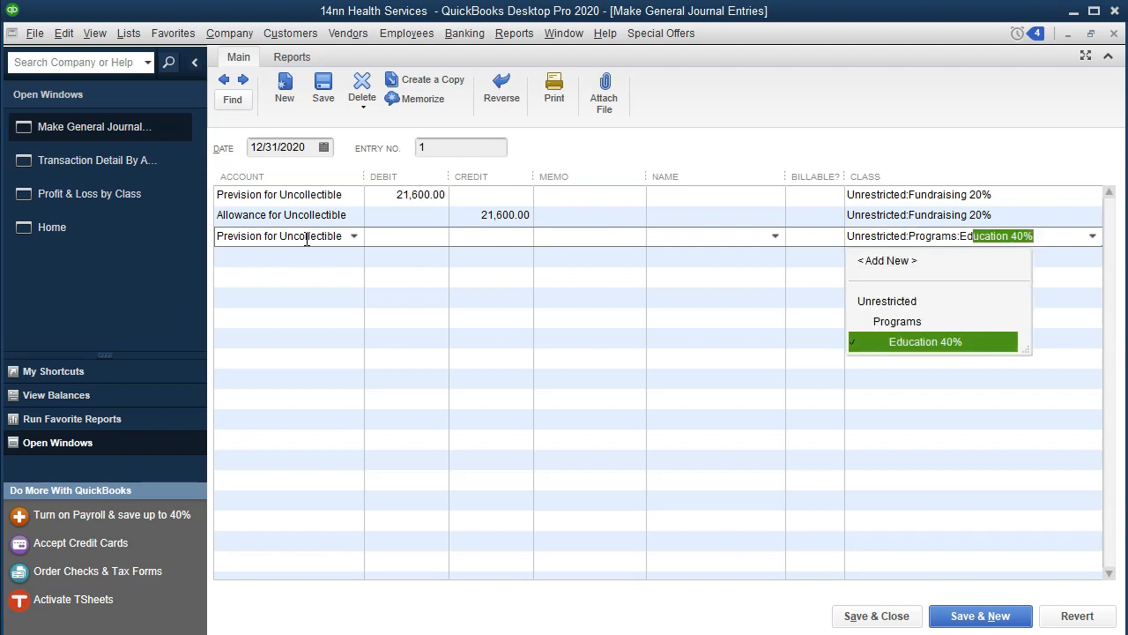
key(Tab)
Add another Prevision for Uncollectible line with the class Unrestricted:Adnim 20%
text(Pr)
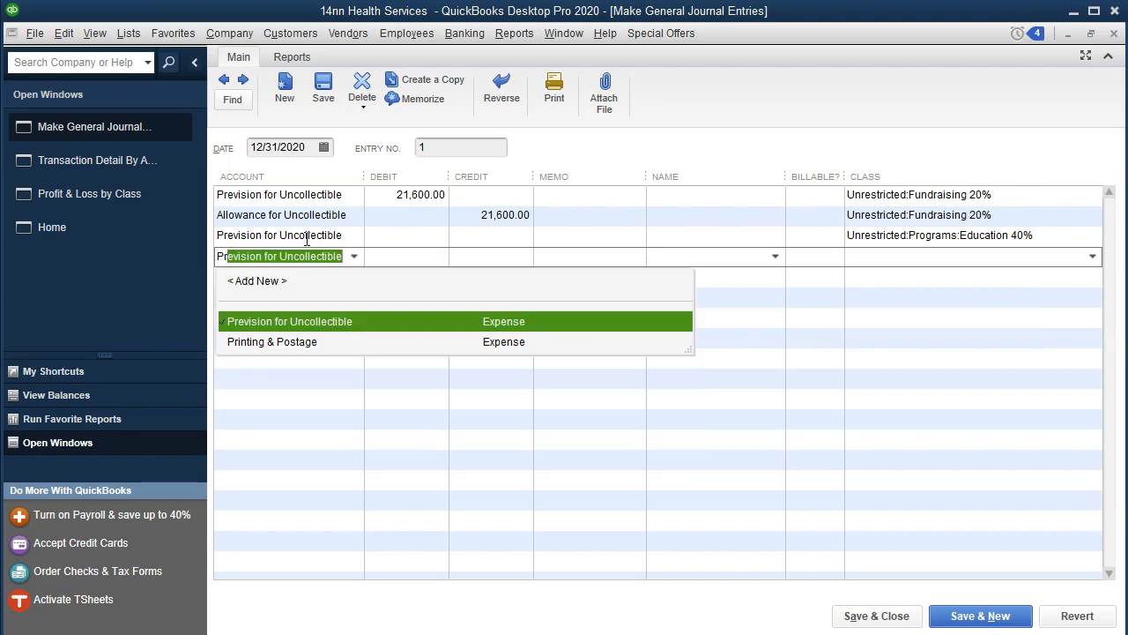
key(Tab)
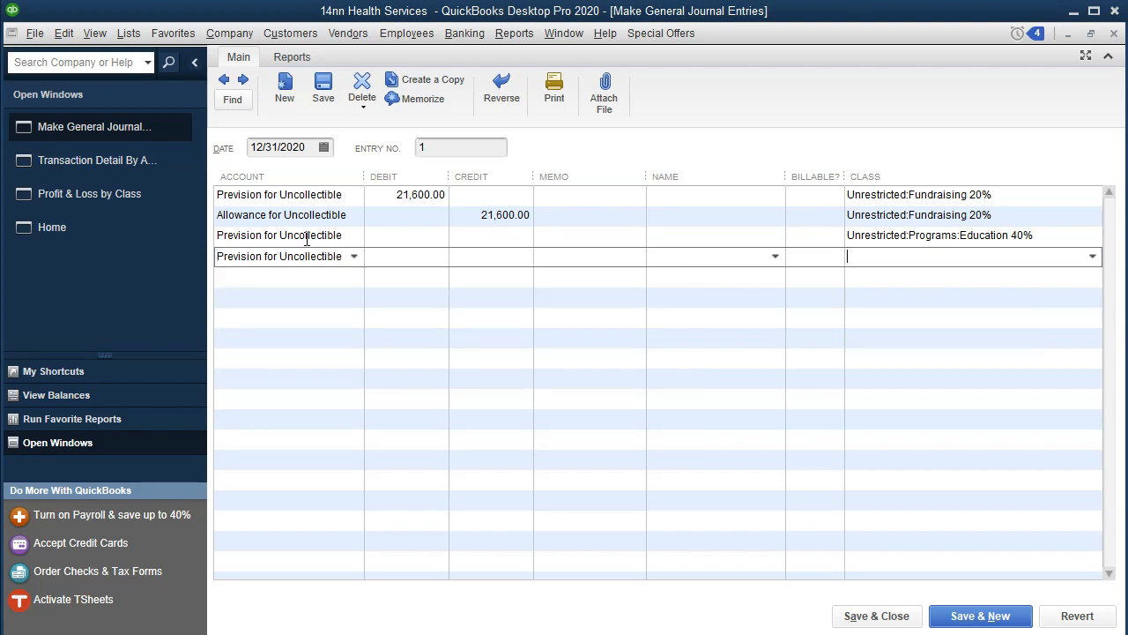
text(Adnim 20%)
key(Tab)
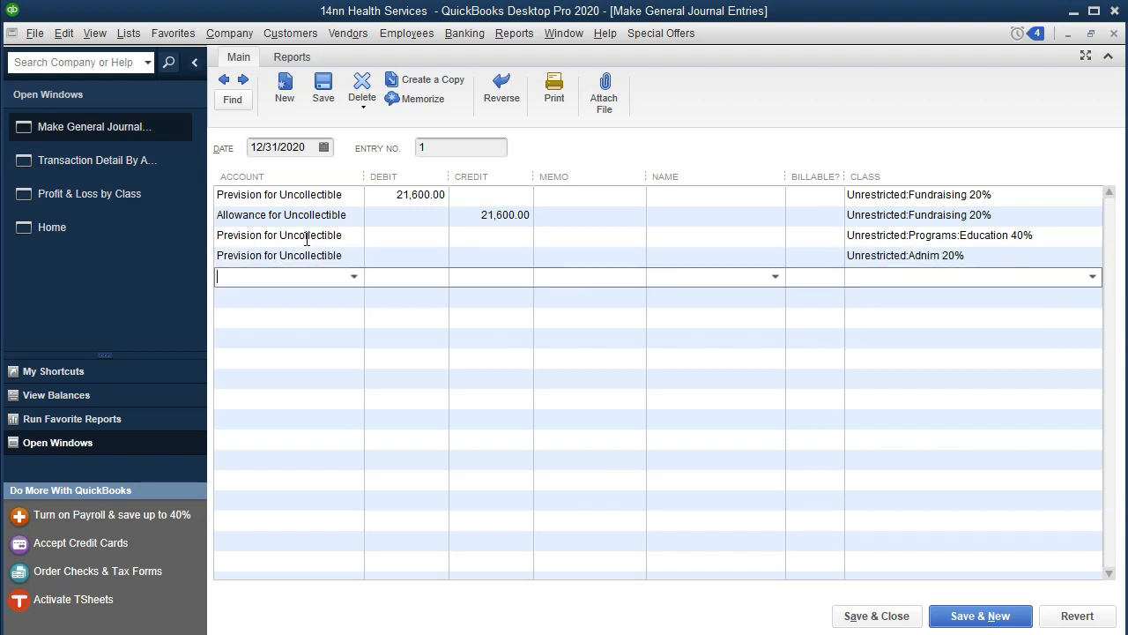
Add a third new Prevision for Uncollectible line with the class Unrestricted:Programs:Community Service 20%
text(Prevision for Uncollectible)
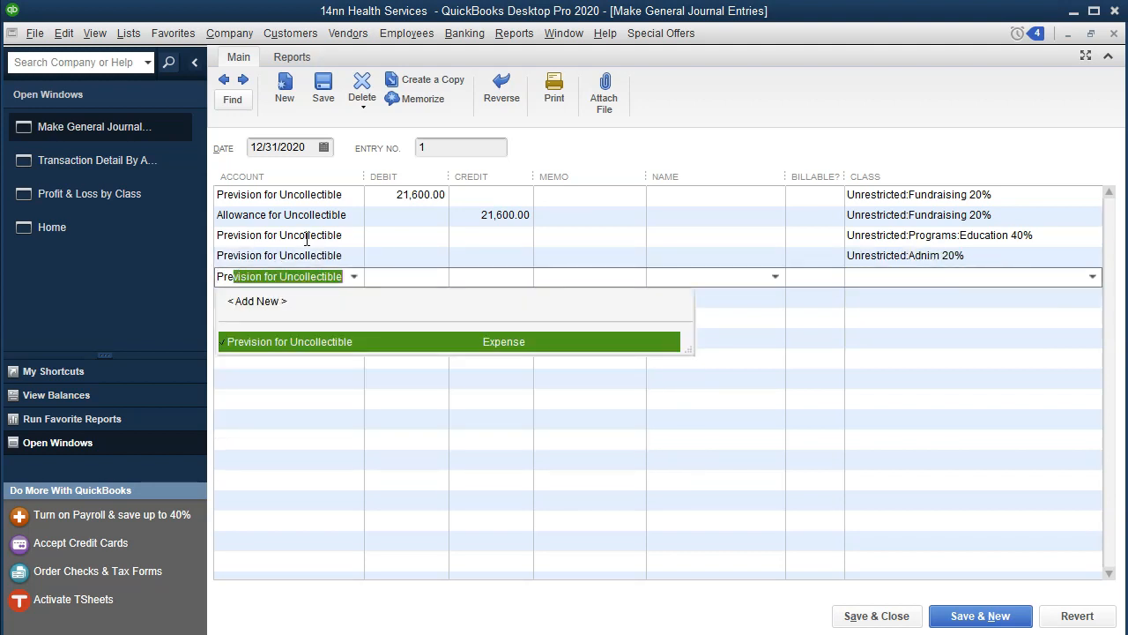
key(Tab)
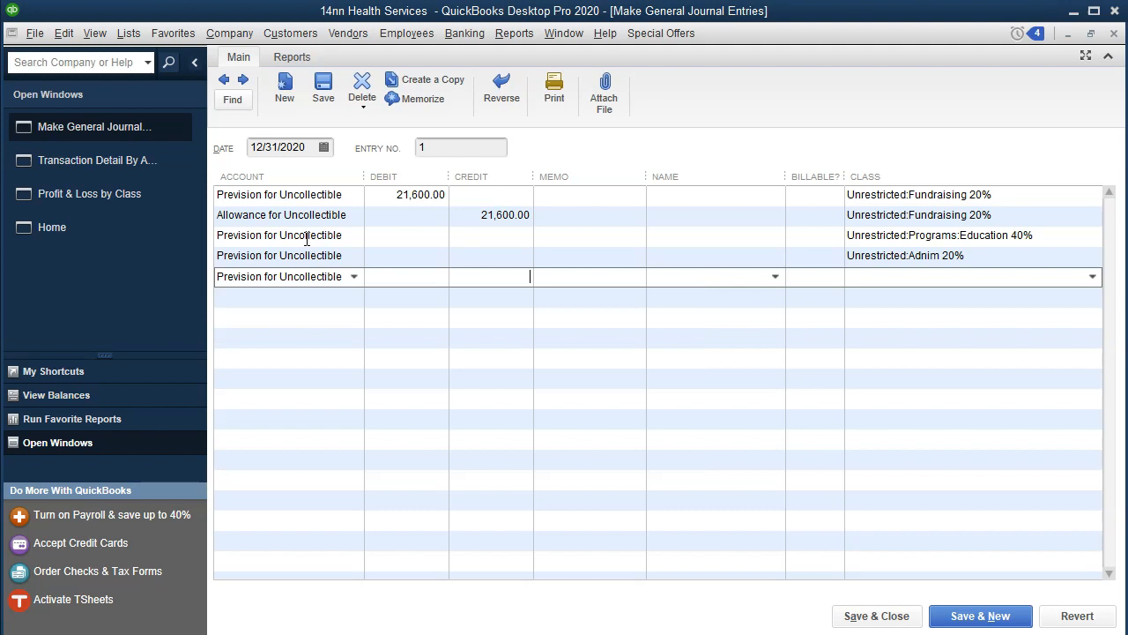
key(Tab)
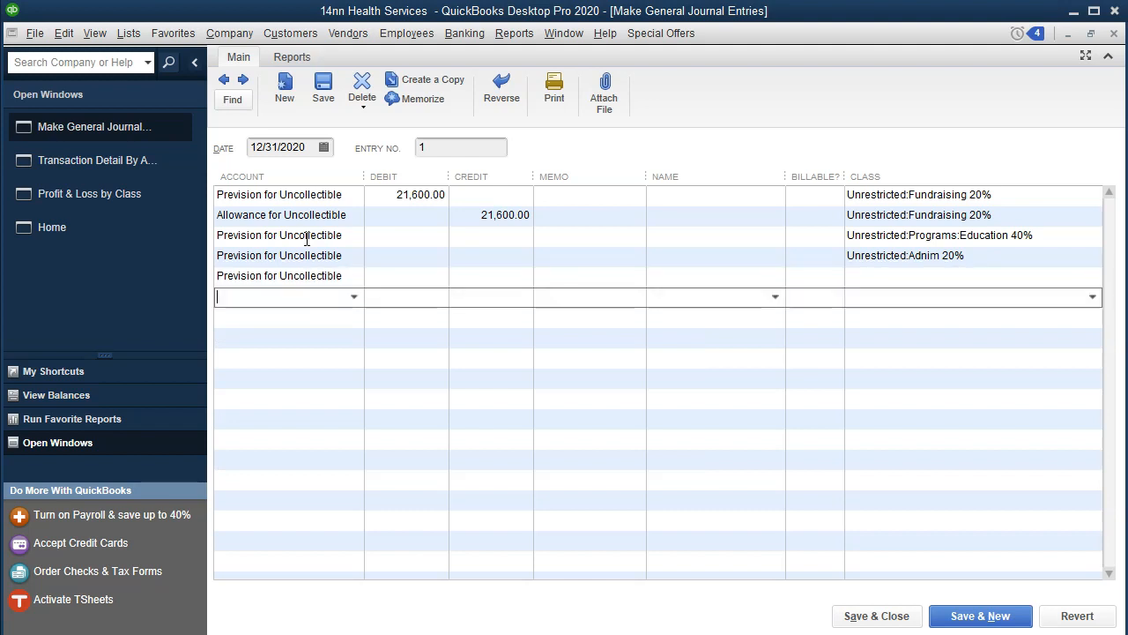
click(903, 279)
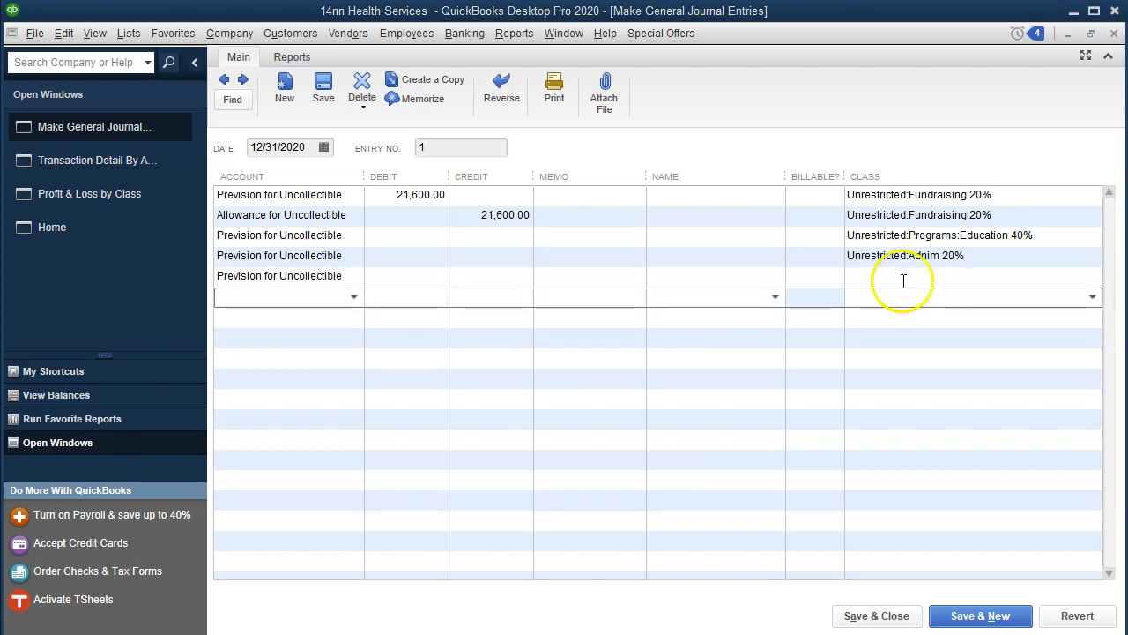
text(Unrestricted:Programs:Community Service 20%)
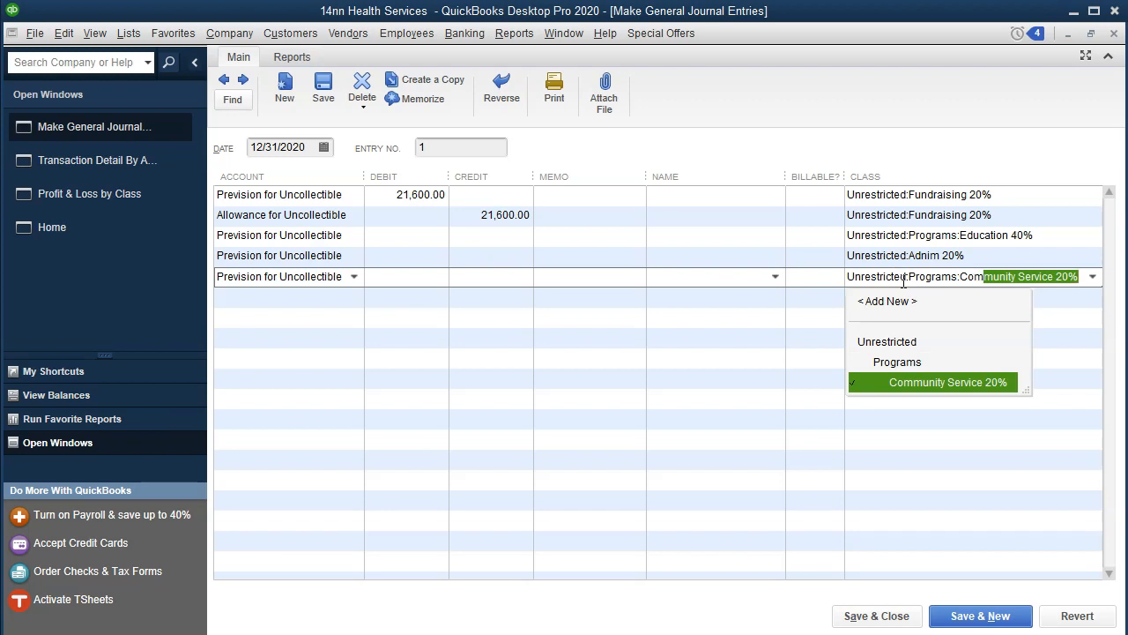
key(Tab)
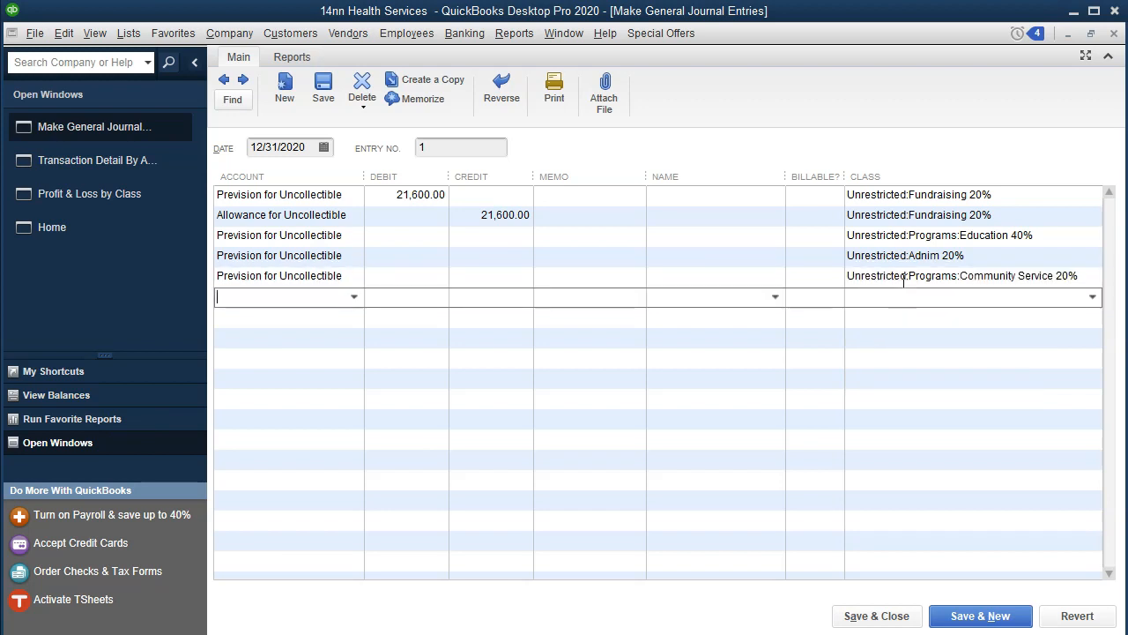
Set the debit of the Prevision for Uncollectible line with class Fundraising 20% to 4,320.00, calculated as 20% of 21,600
click(388, 196)
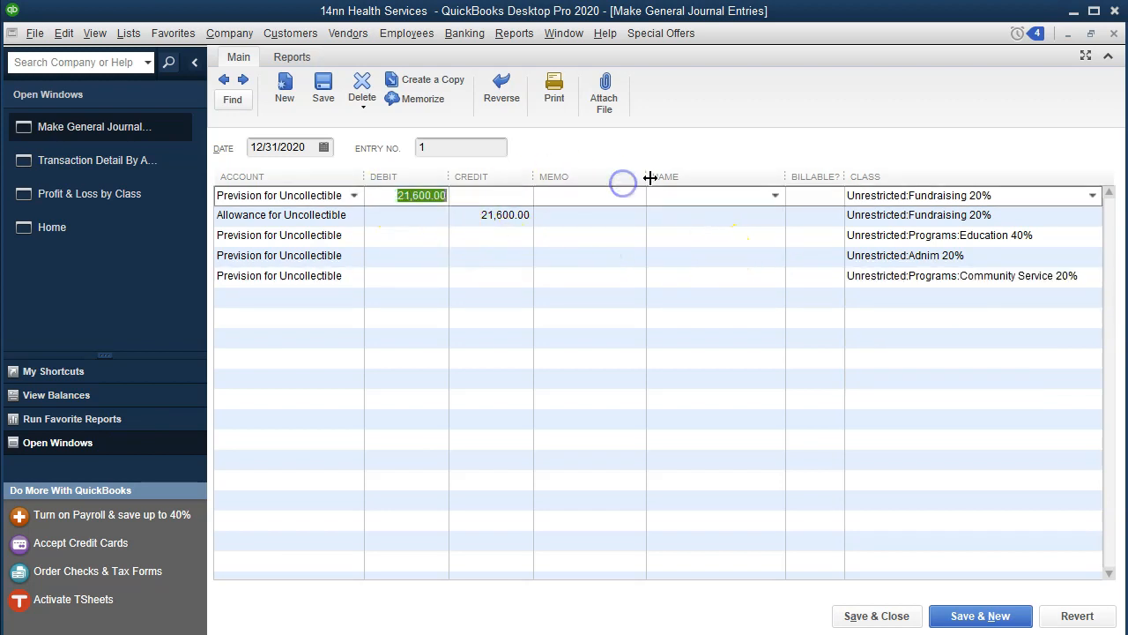
text(21,600.00 )
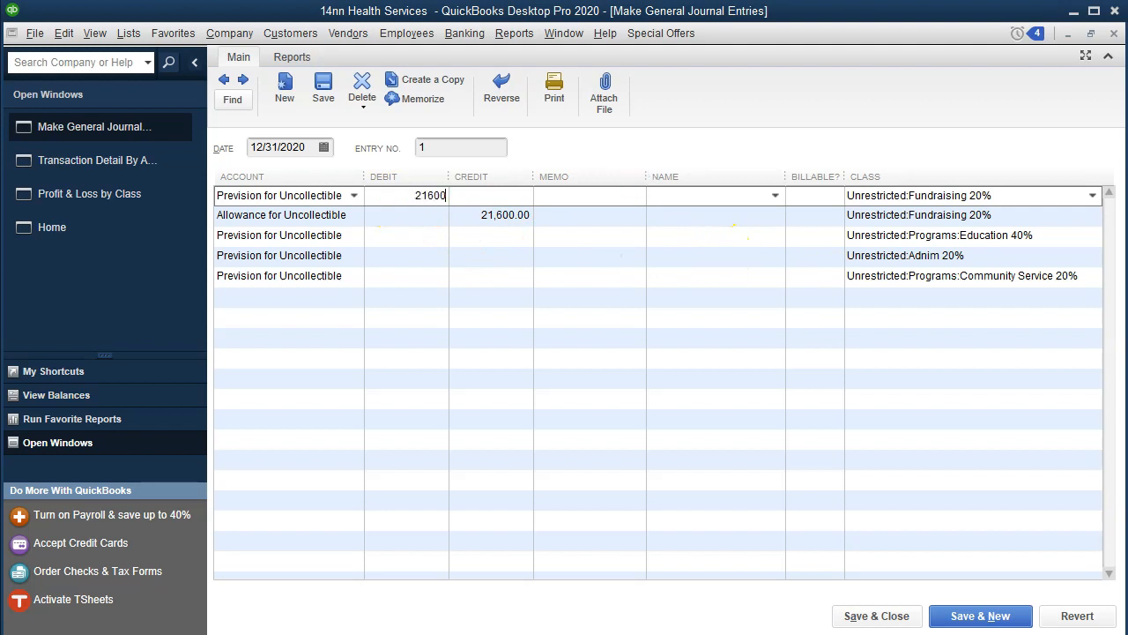
text(*)
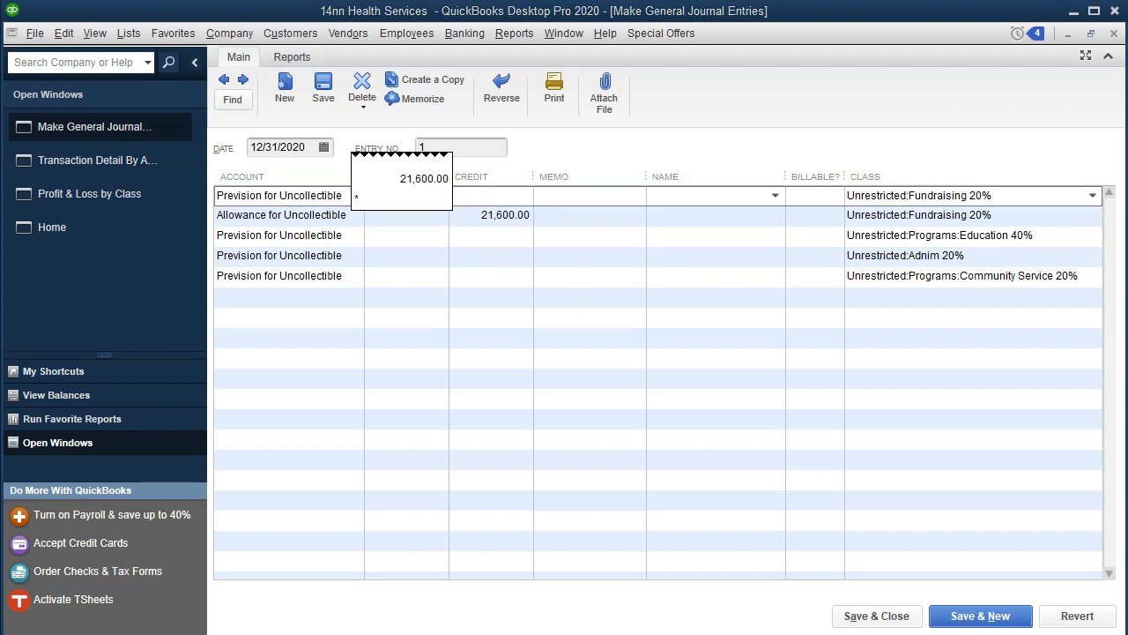
key(Tab)
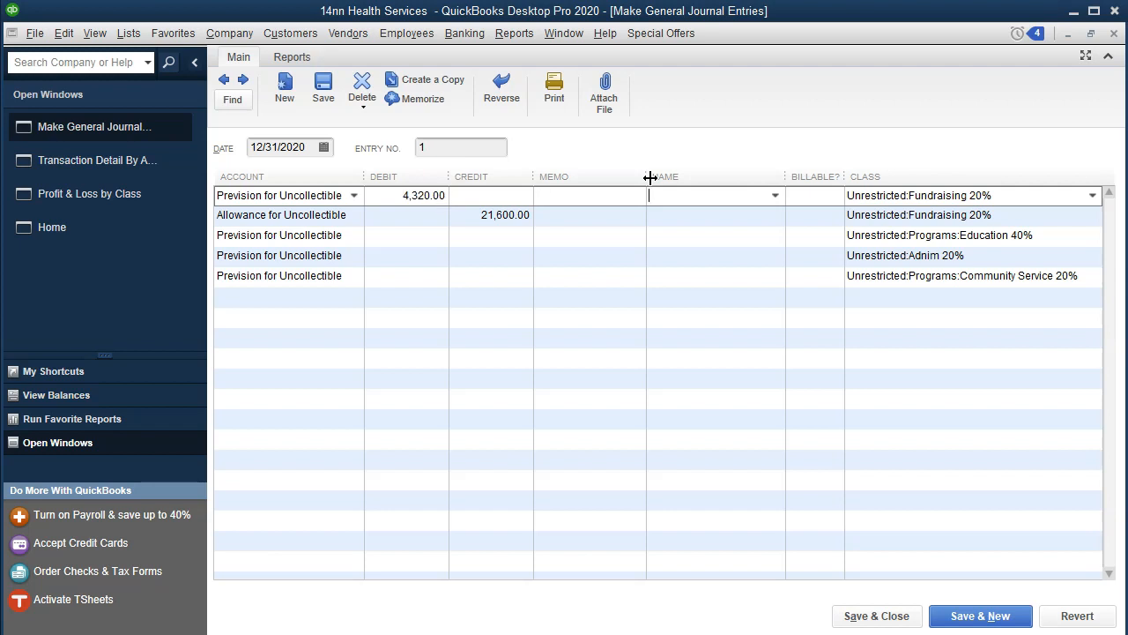
Calculate the Education 40% line's debit as 21,600 times .4, entering 8,640.00
key(Tab)
key(Tab)
key(Tab)
key(Tab)
key(Tab)
key(Tab)
text(216)
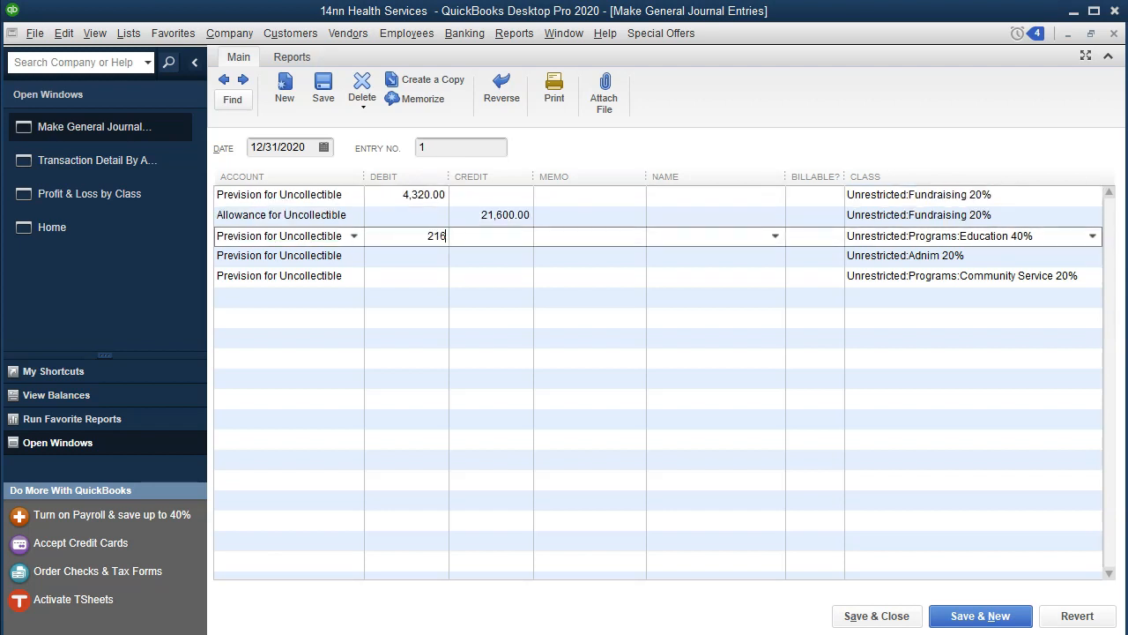
text(00*)
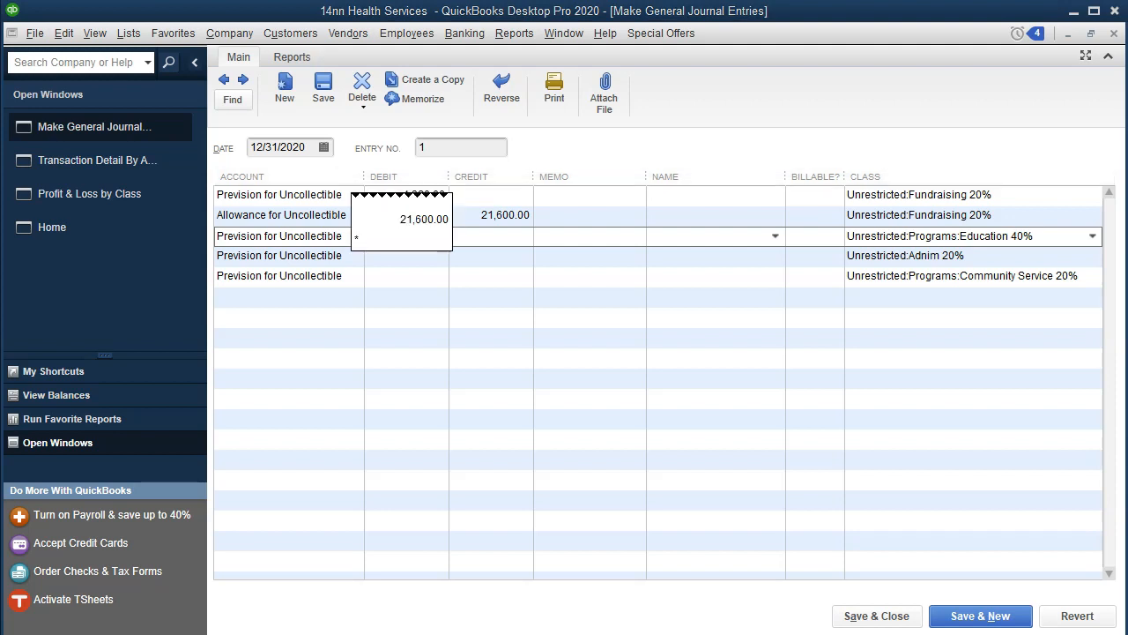
text(.4)
key(Return)
Enter a 4,320.00 debit on the Adnim 20% line, calculated as 20% of 21,600
key(Tab)
key(Tab)
key(Tab)
key(Tab)
key(Tab)
key(Tab)
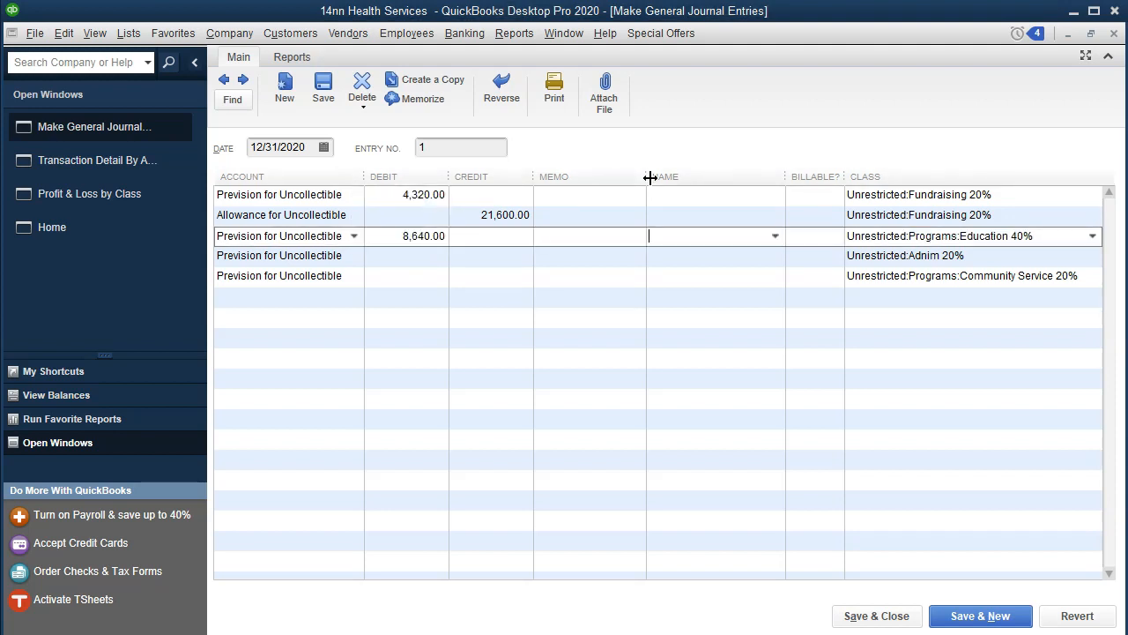
key(Tab)
text(21,600.00 )
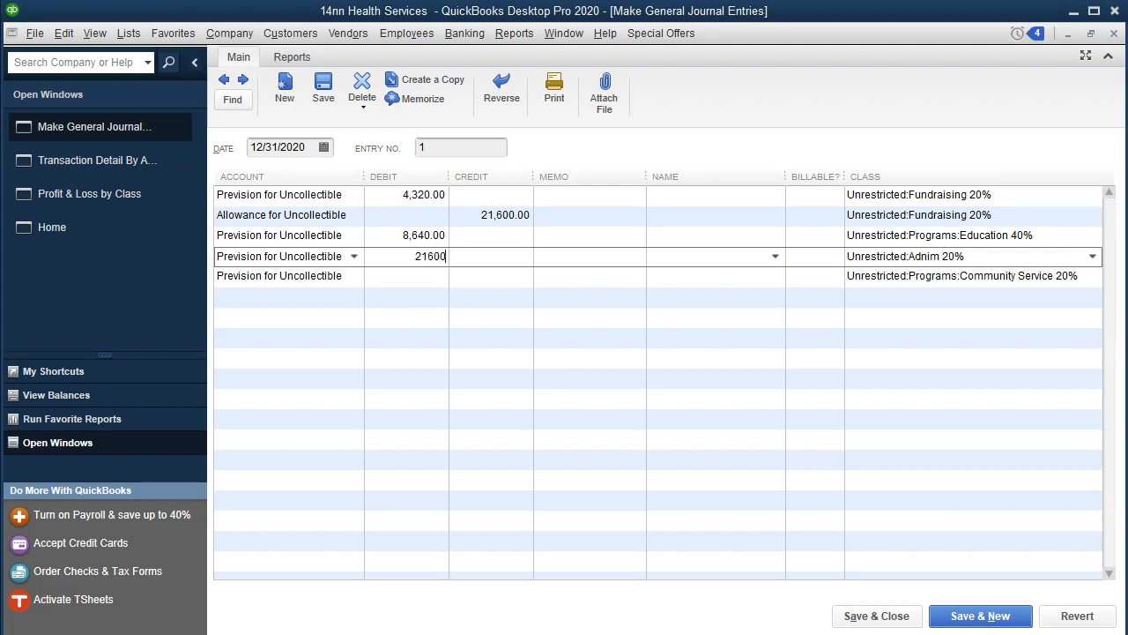
text(*)
key(Tab)
Calculate the Community Service 20% line's debit as 21,600 times .2, entering 4,320.00
key(Tab)
key(Tab)
key(Tab)
key(Tab)
key(Tab)
text(2)
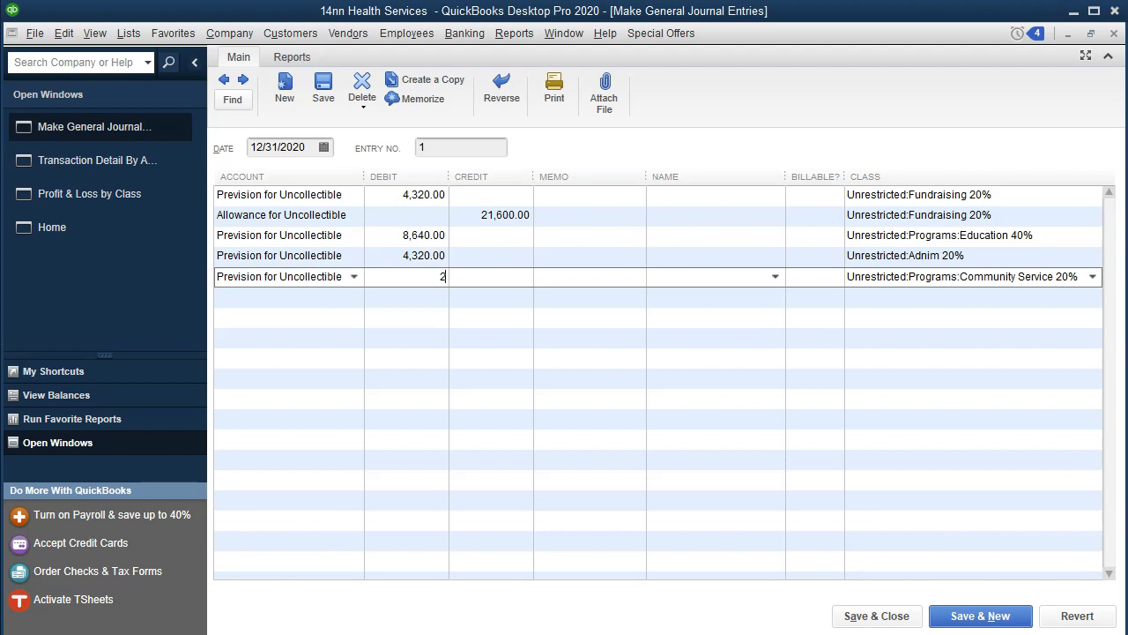
text(1600*)
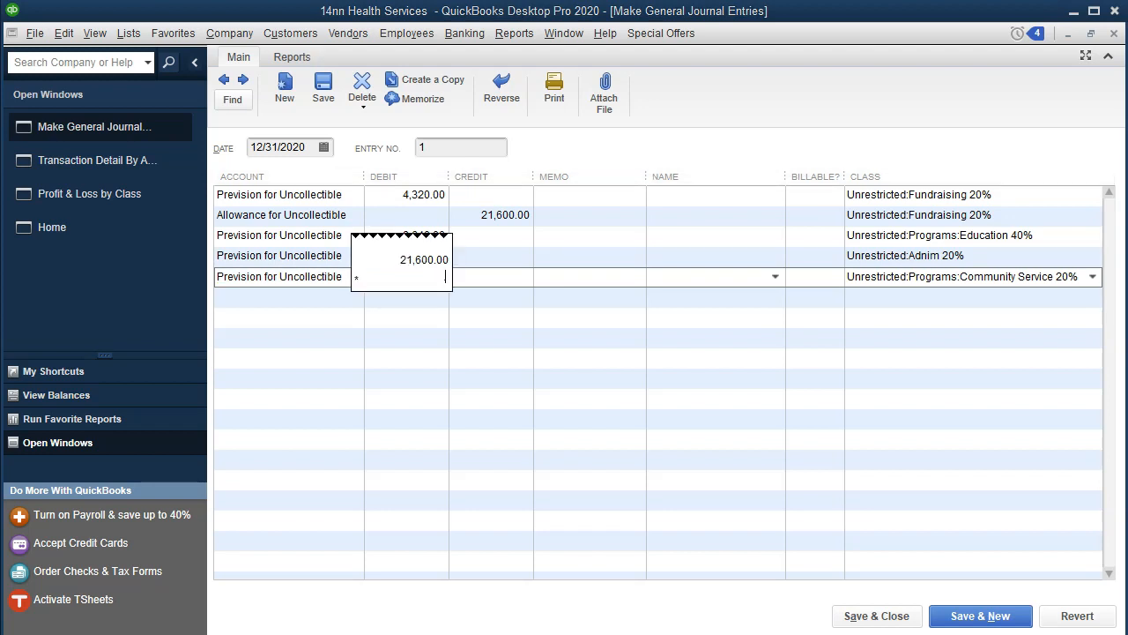
text(.2)
key(Tab)
key(Tab)
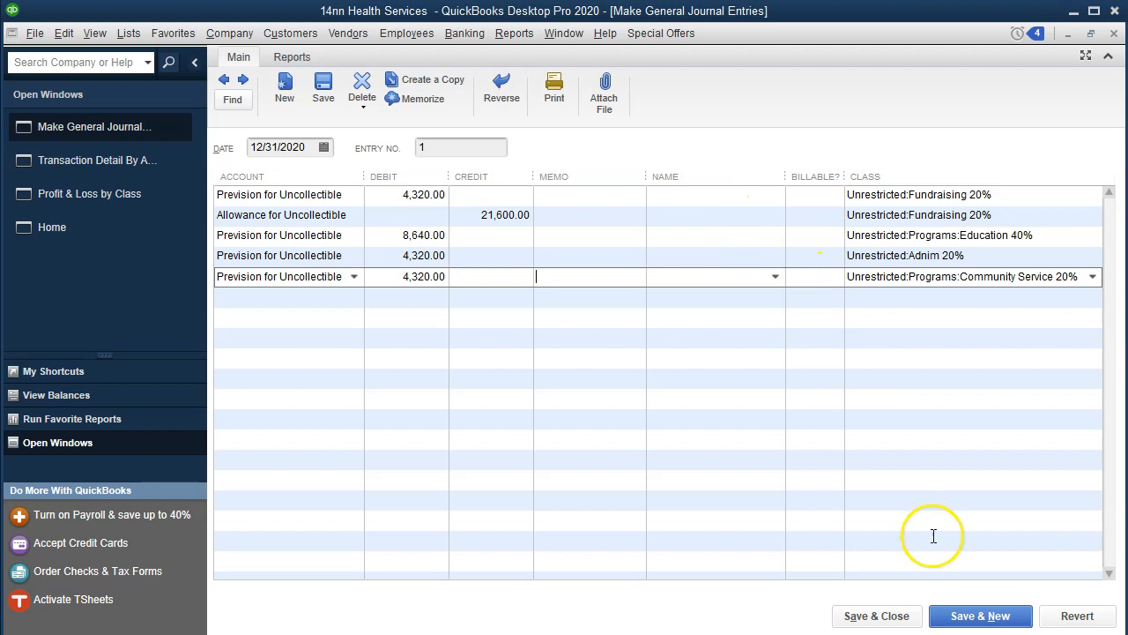
Save and close the journal entry with its changes recorded, and close the transaction detail report
click(876, 616)
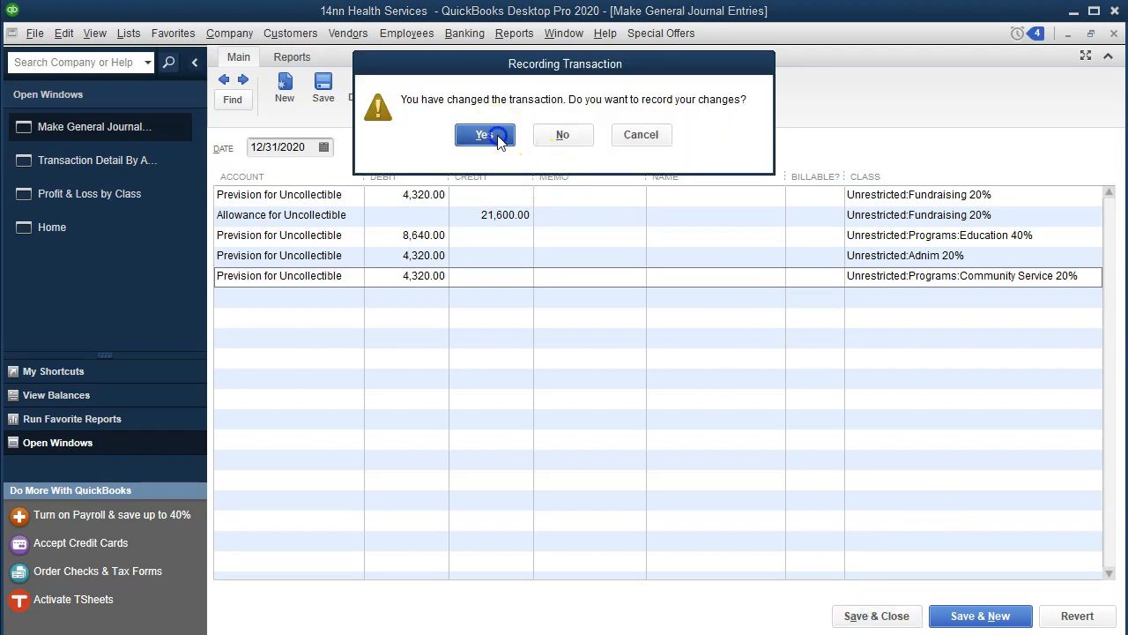
click(495, 136)
click(518, 184)
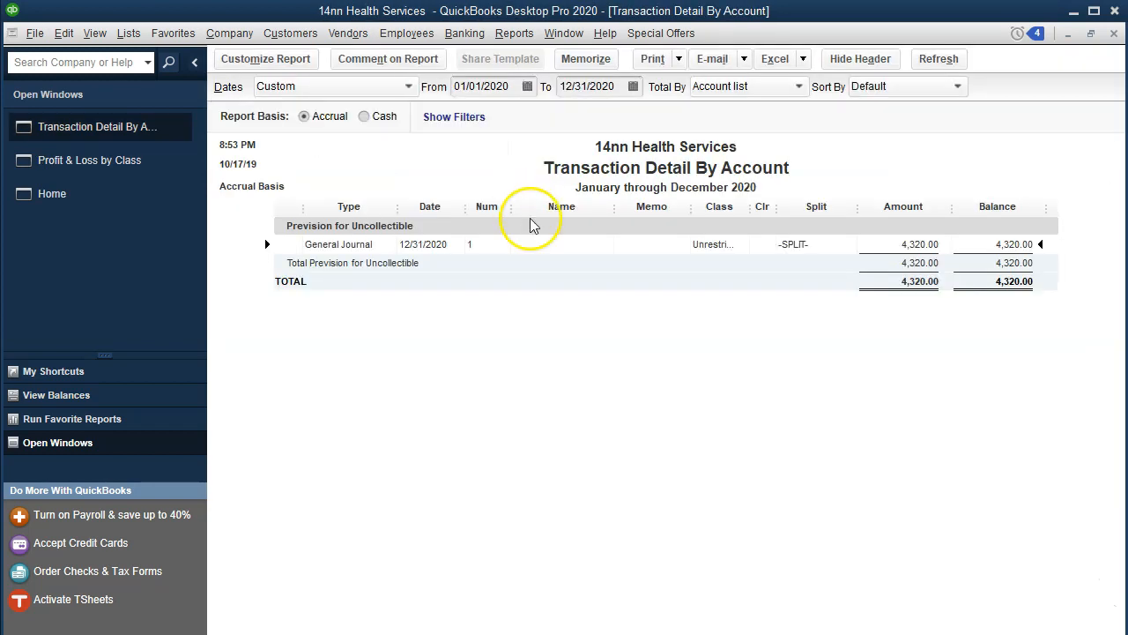
click(1114, 32)
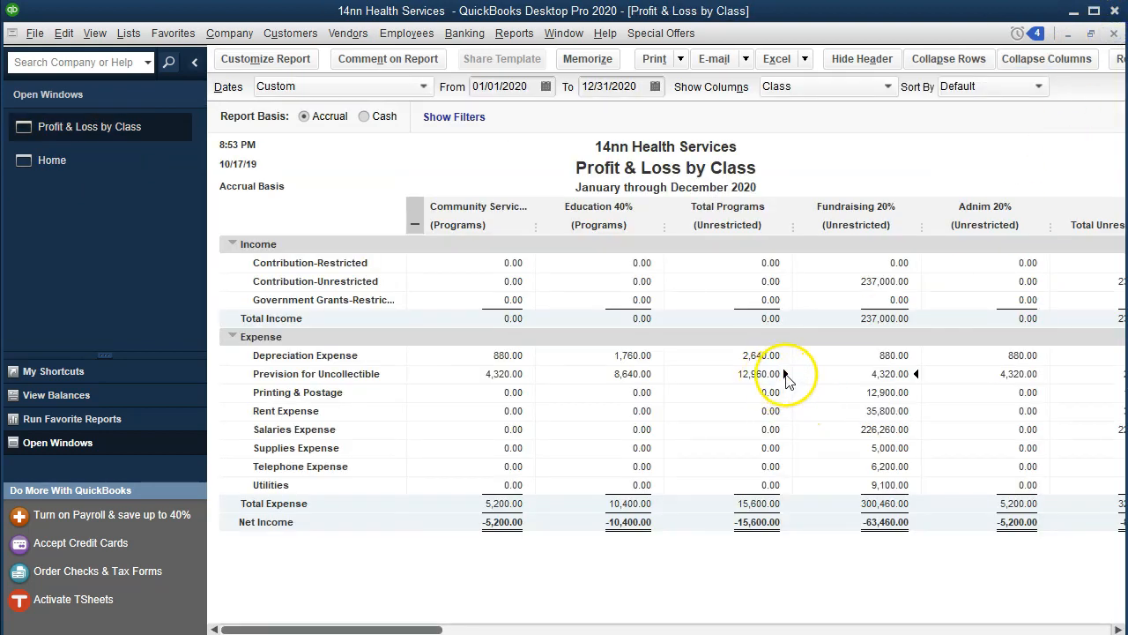
Drill down from the Fundraising column's Printing & Postage amount to the Staples check
double_click(892, 393)
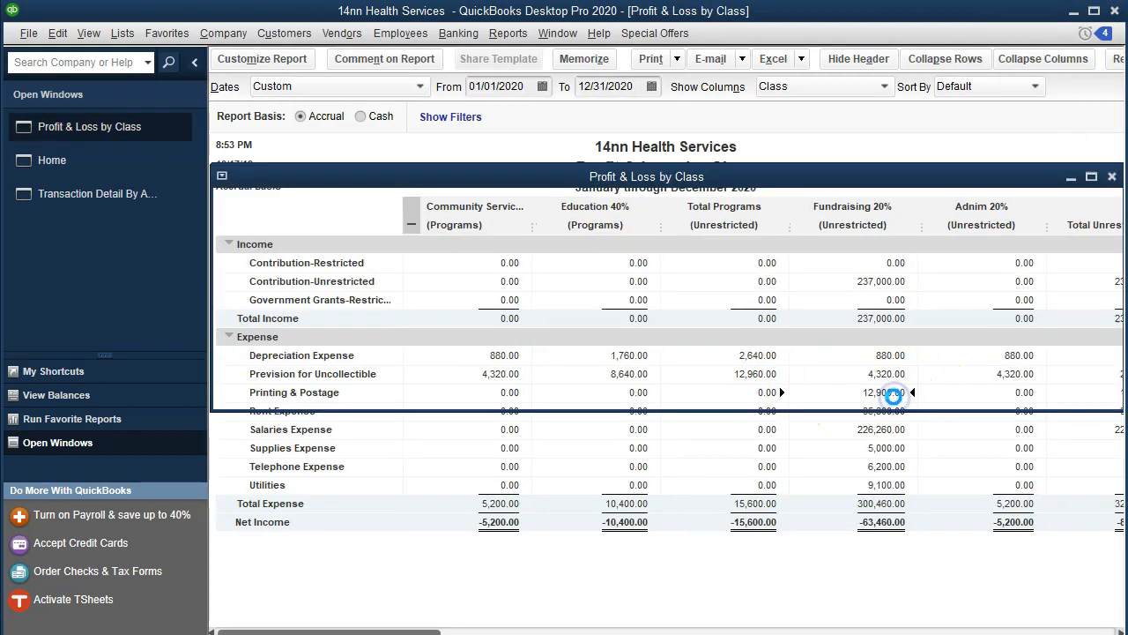
double_click(905, 243)
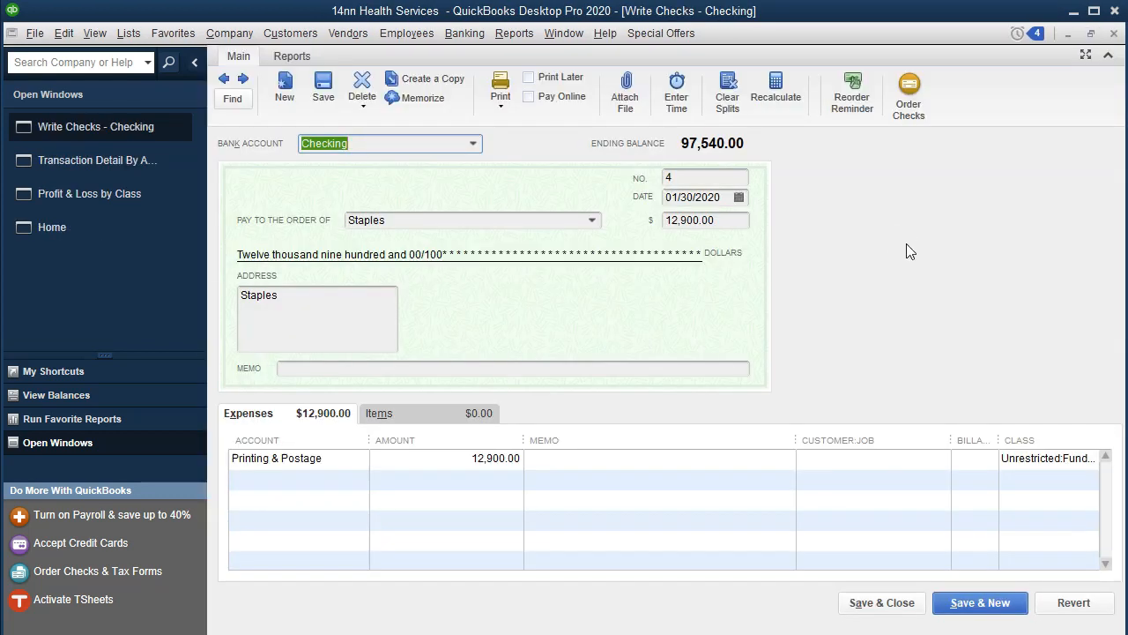
click(715, 226)
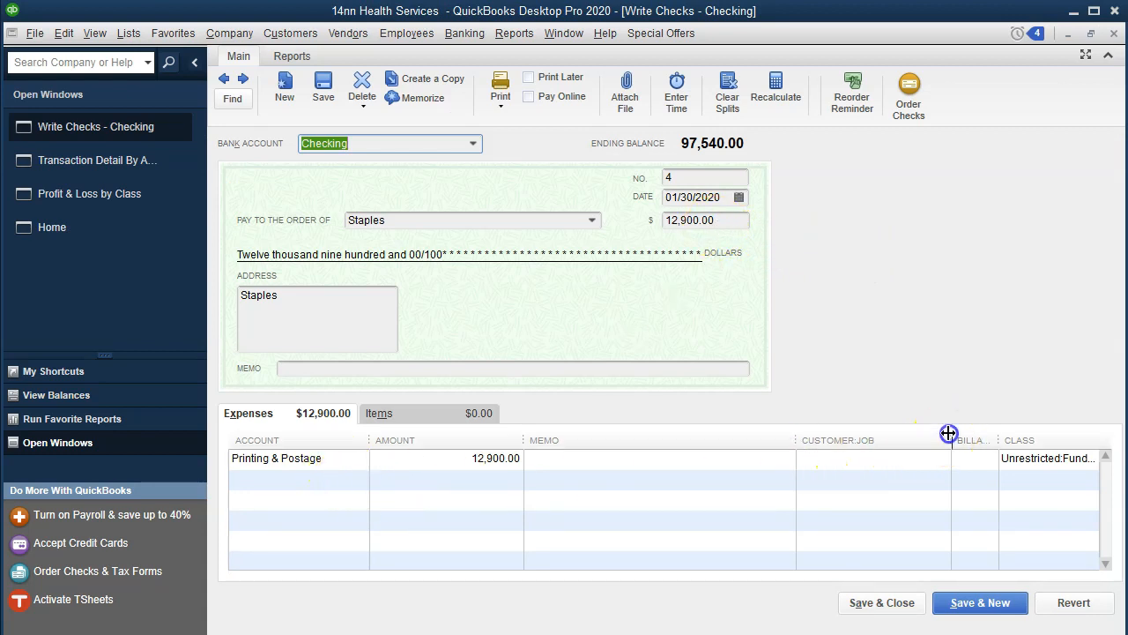
Widen the check's Class column and add a Prevision for Uncollectible expense line with the class Unrestricted:Programs:Education 40%
drag(950, 440, 805, 438)
click(290, 480)
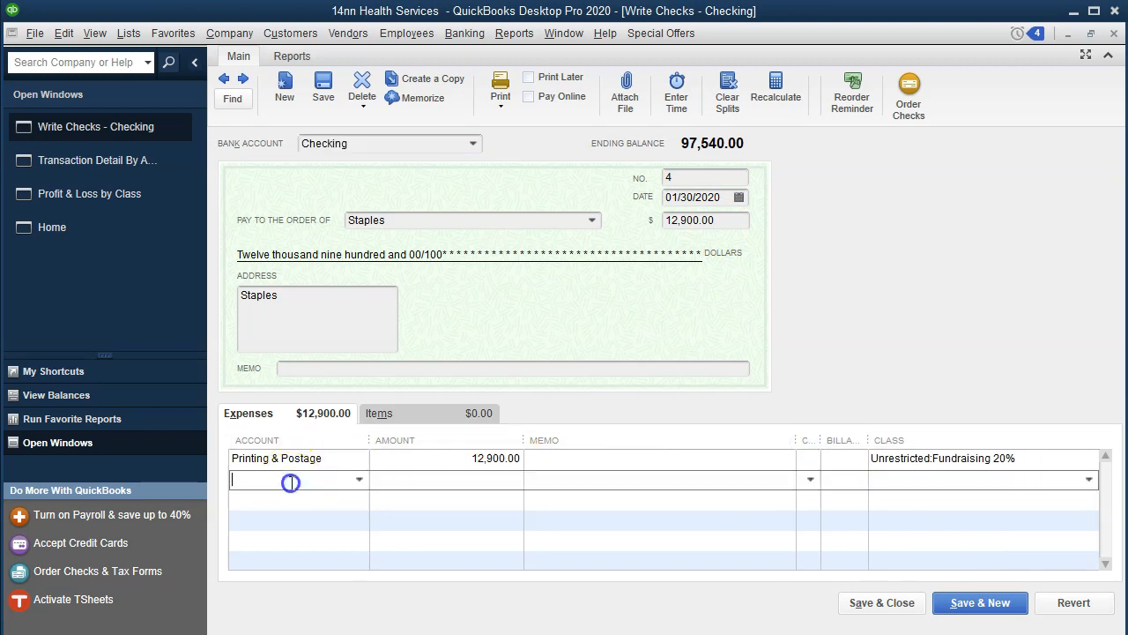
text(P)
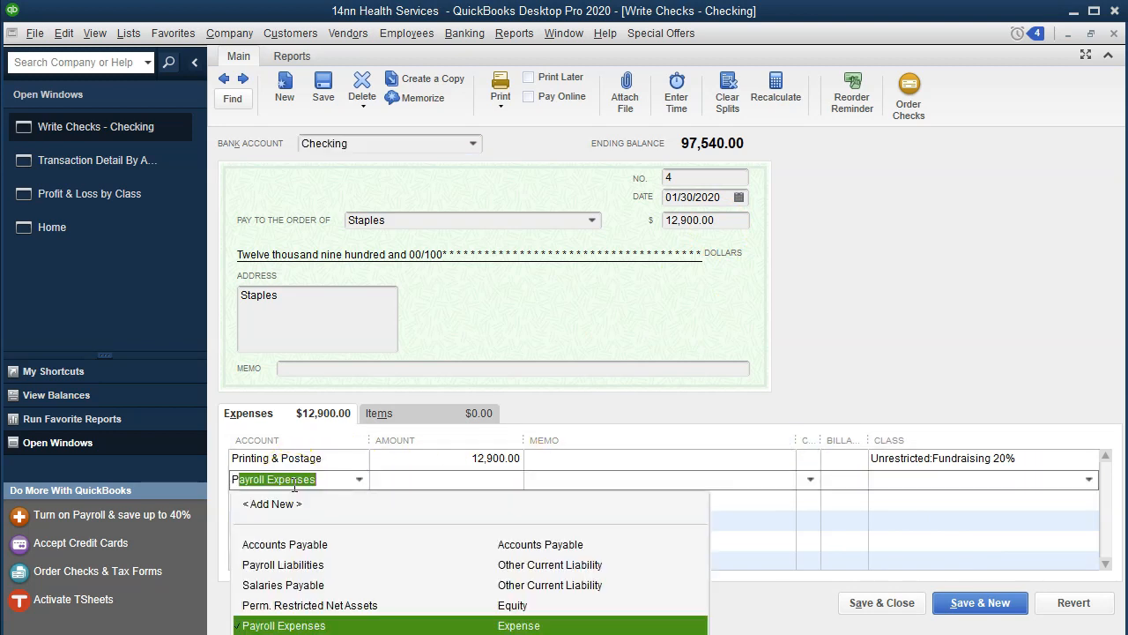
text(revision for Uncollectible)
key(Tab)
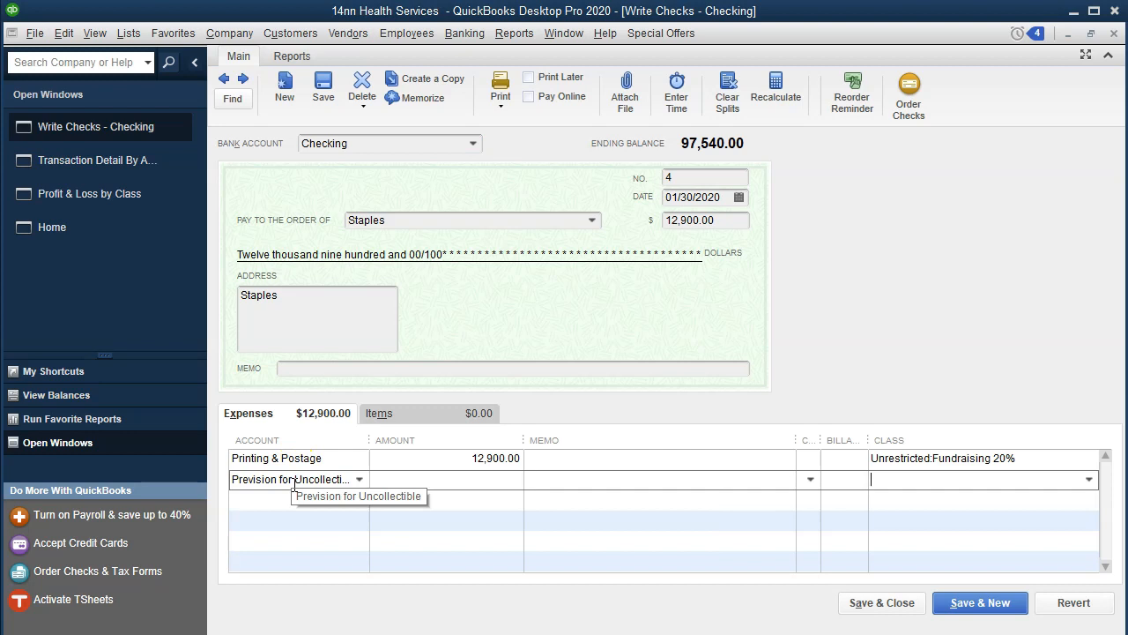
text(Education 40%)
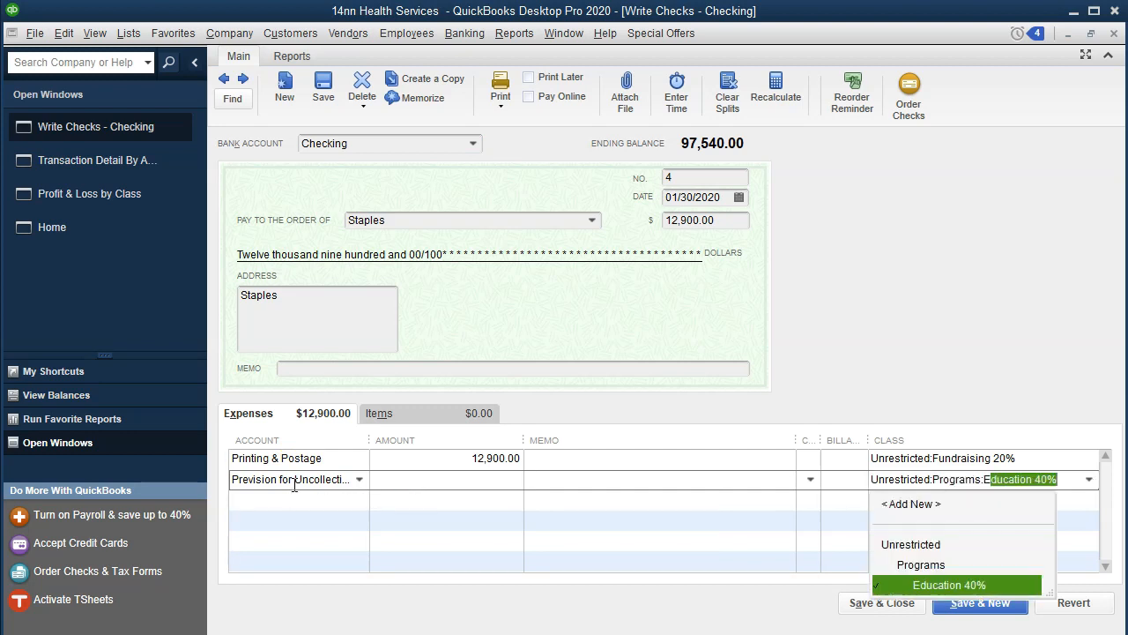
key(Tab)
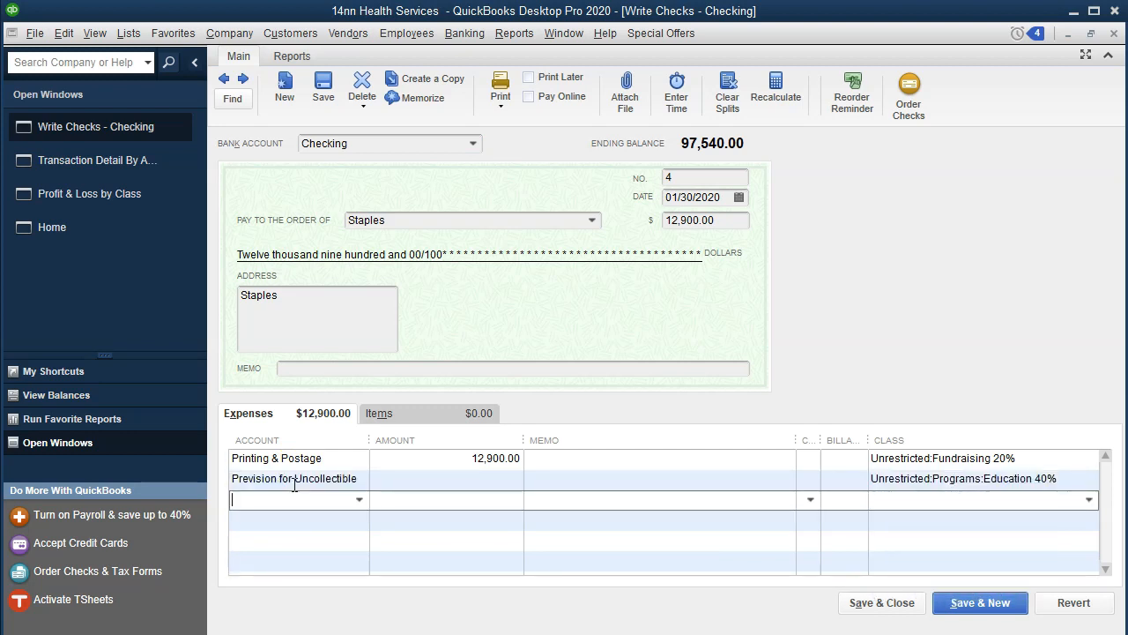
Change the account of the check's Education 40% expense line to Printing & Postage
click(241, 478)
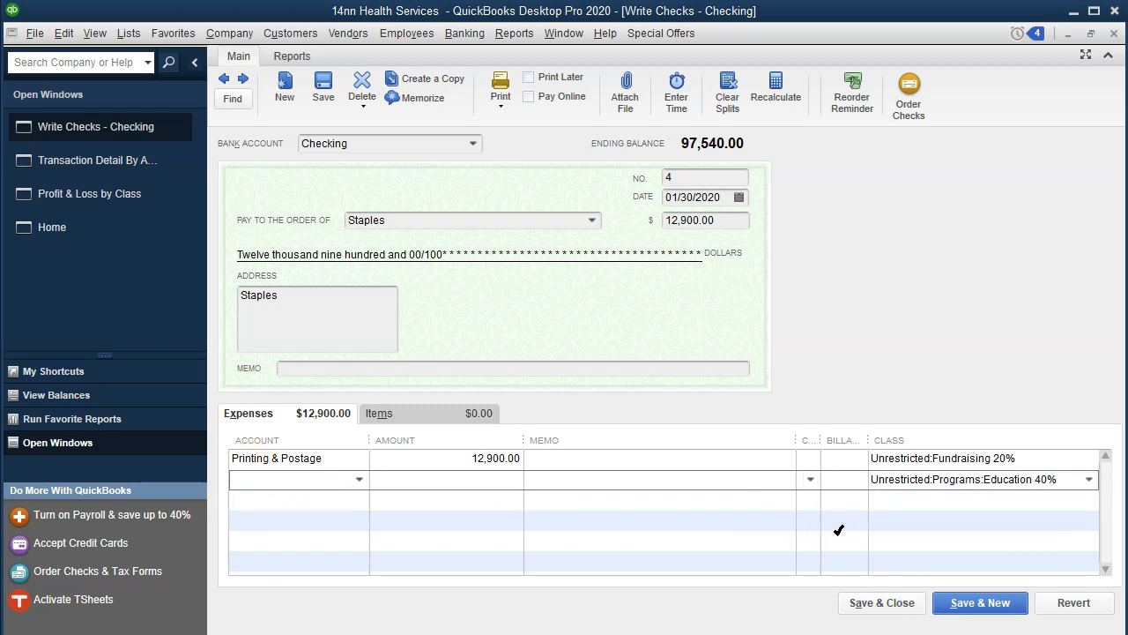
text(Printing & Postage)
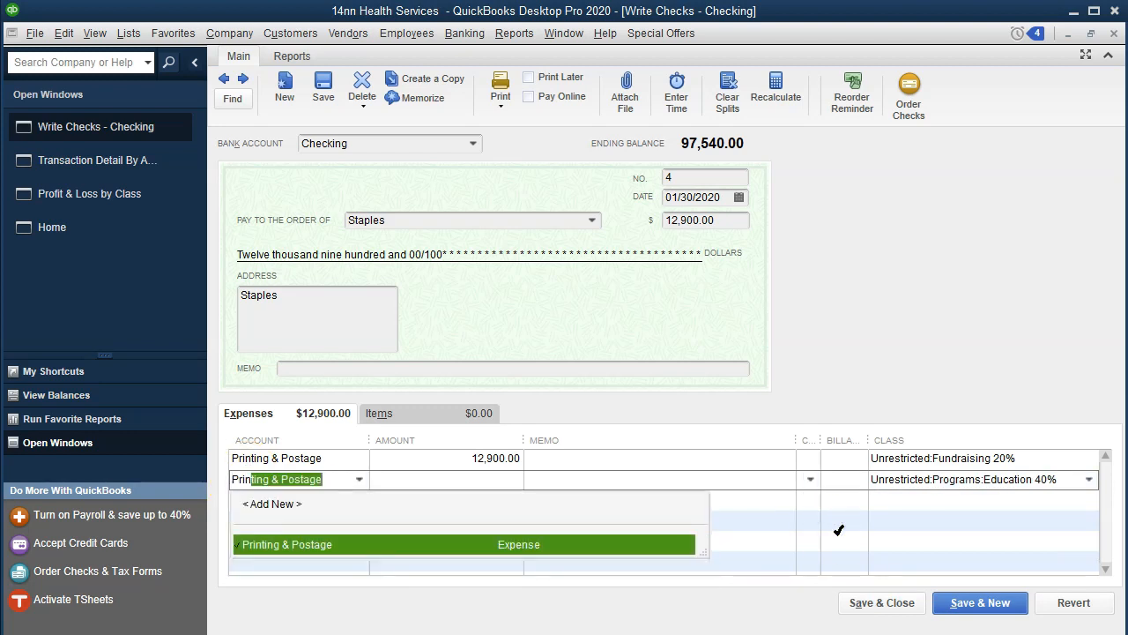
key(Tab)
key(Tab)
key(Tab)
key(Tab)
key(Tab)
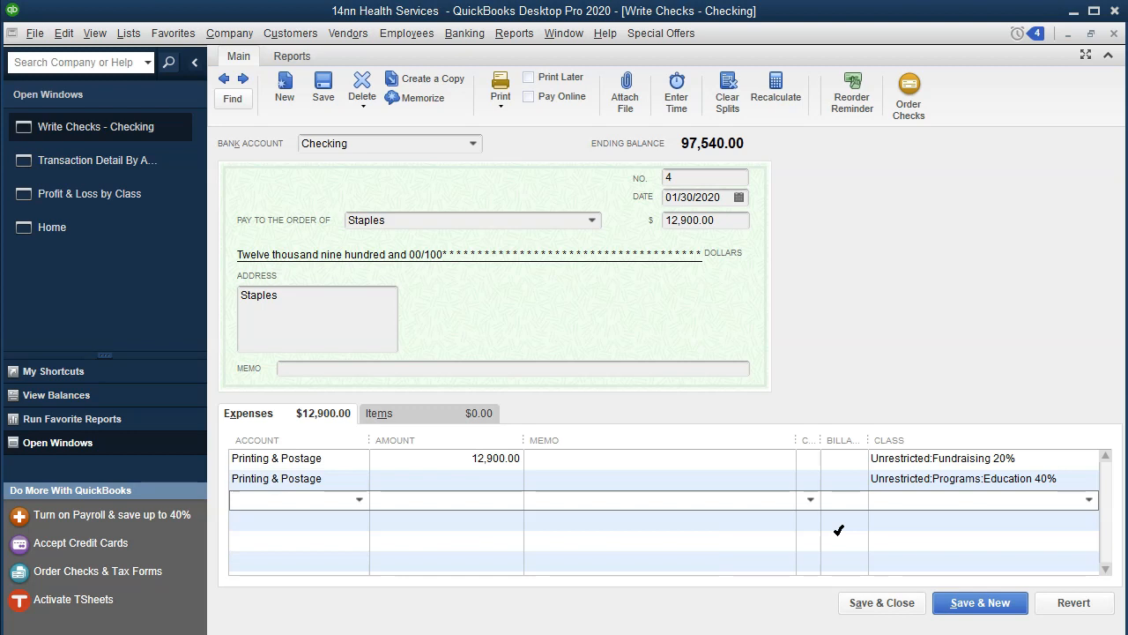
Add a Printing & Postage expense line to the check with the class Unrestricted:Programs:Community Service 20%
text(Pr)
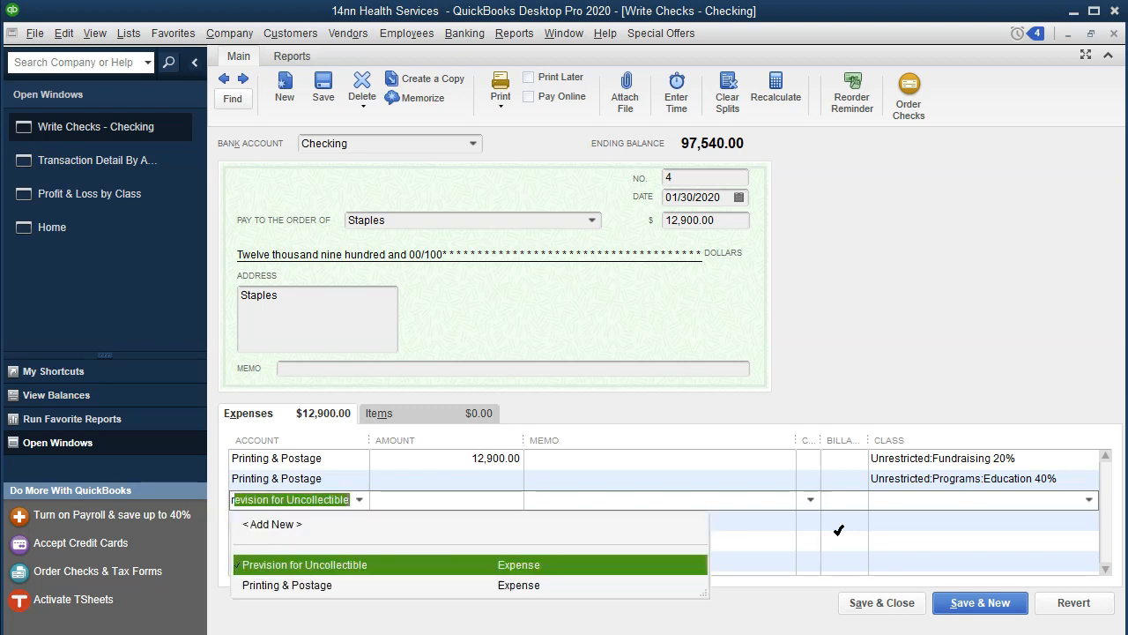
text(i)
key(Tab)
key(Tab)
key(Tab)
key(Tab)
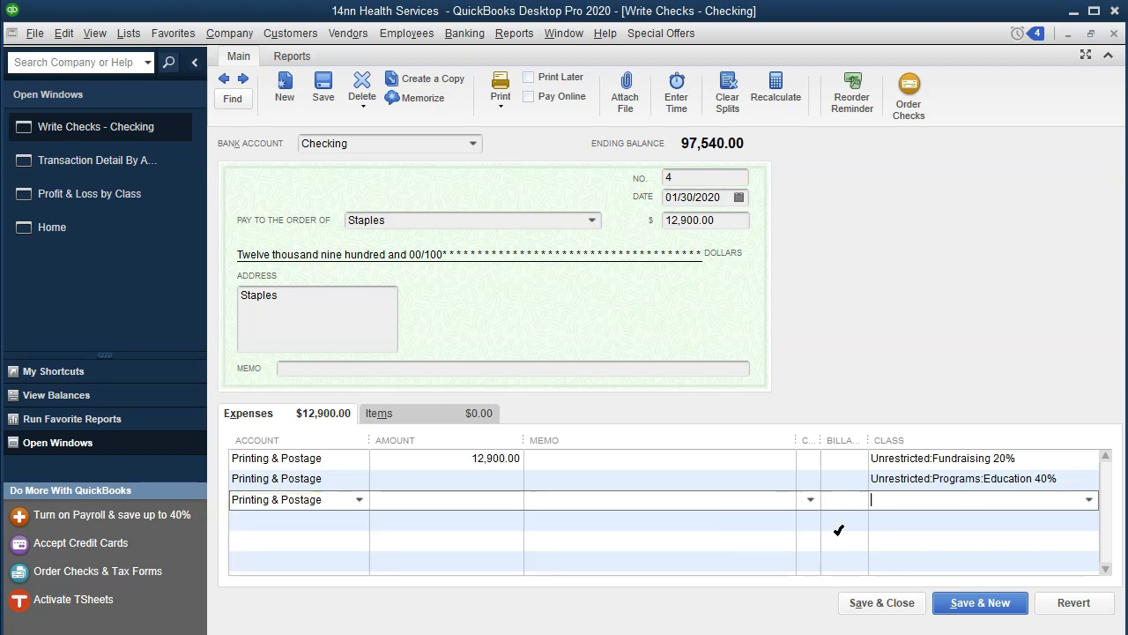
text(Community Service 20%)
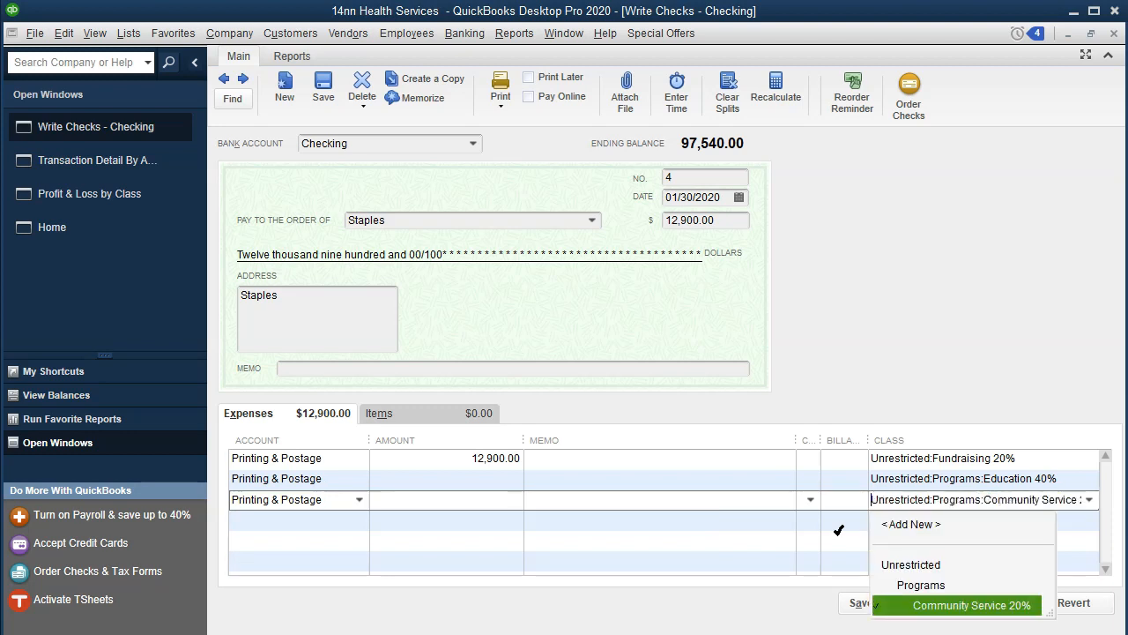
key(Tab)
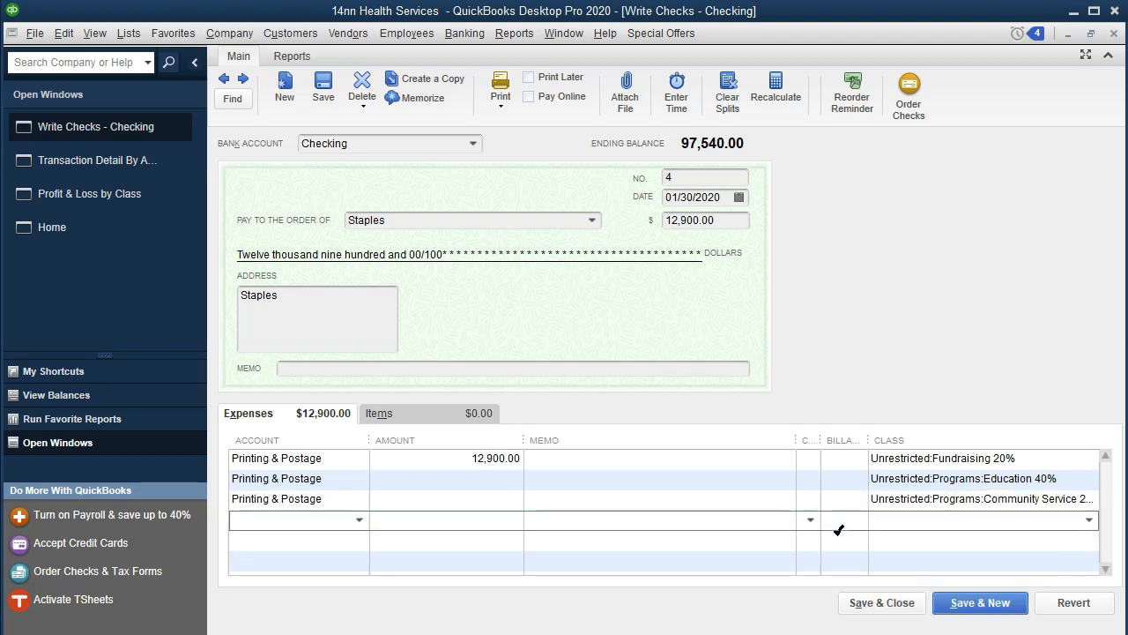
Add another Printing & Postage expense line to the check with the class Unrestricted:Adnim 20%
text(prim)
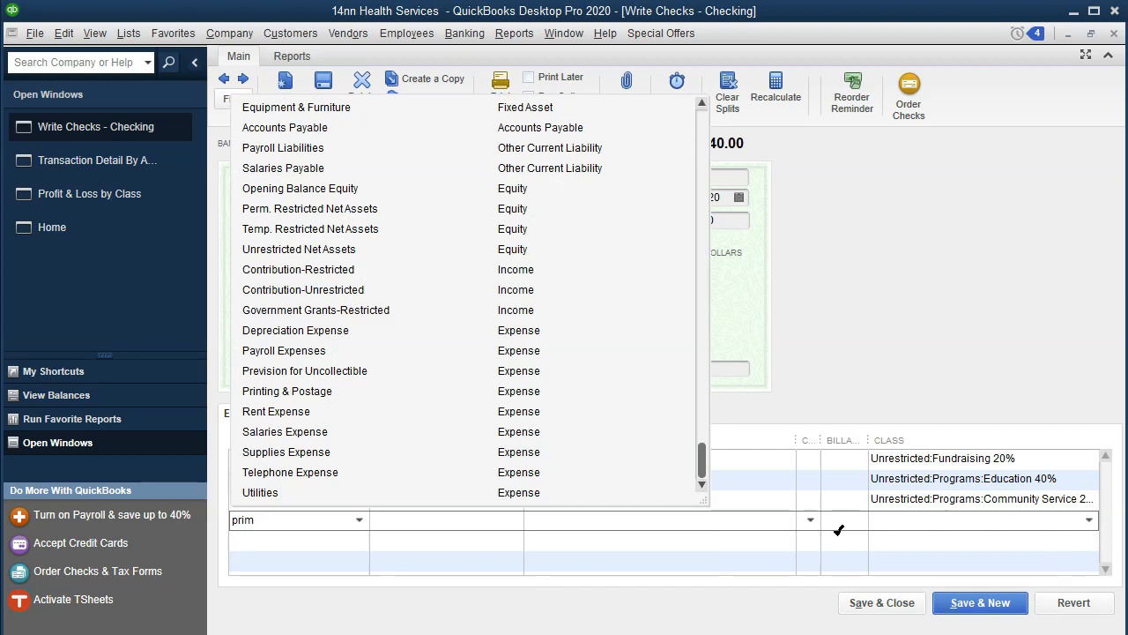
key(BackSpace)
key(Tab)
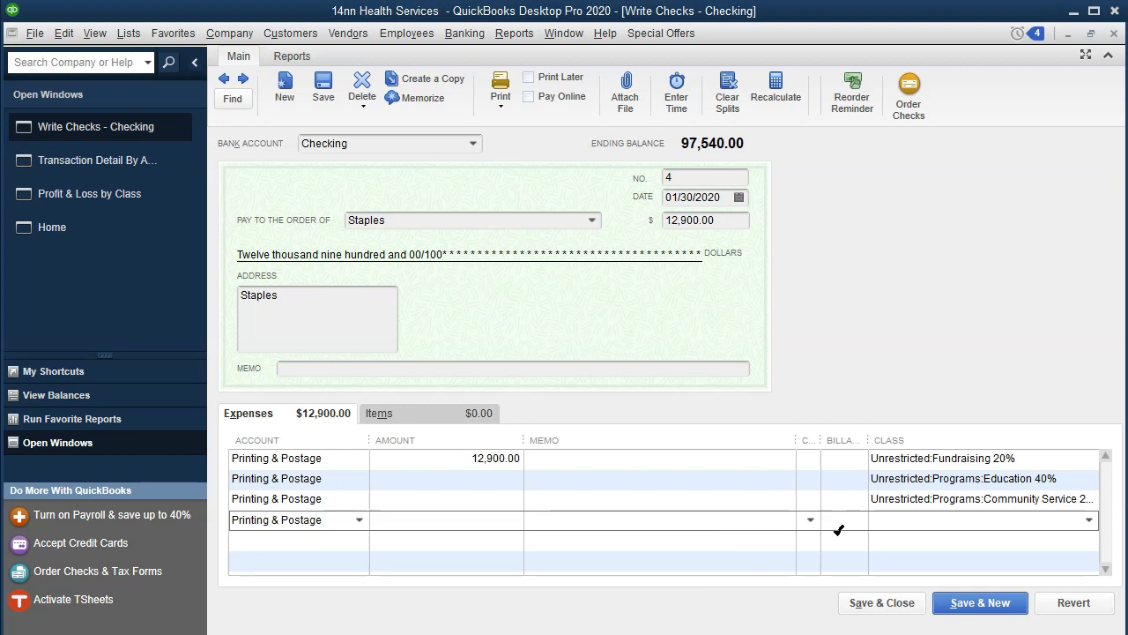
text(Unrestricted:Adnim 20%)
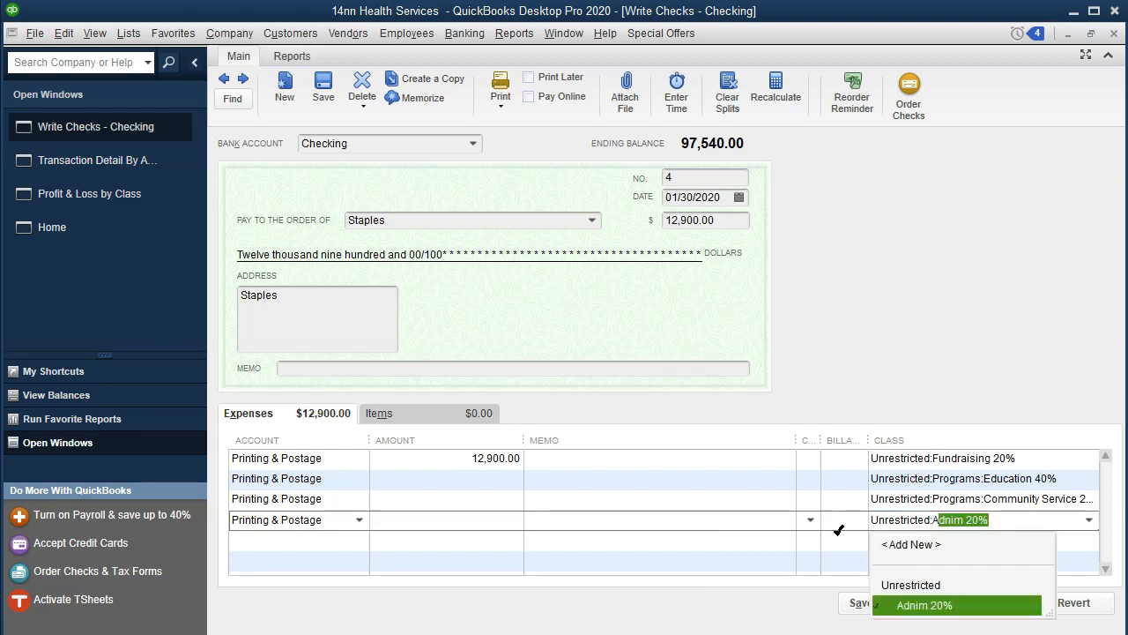
key(Tab)
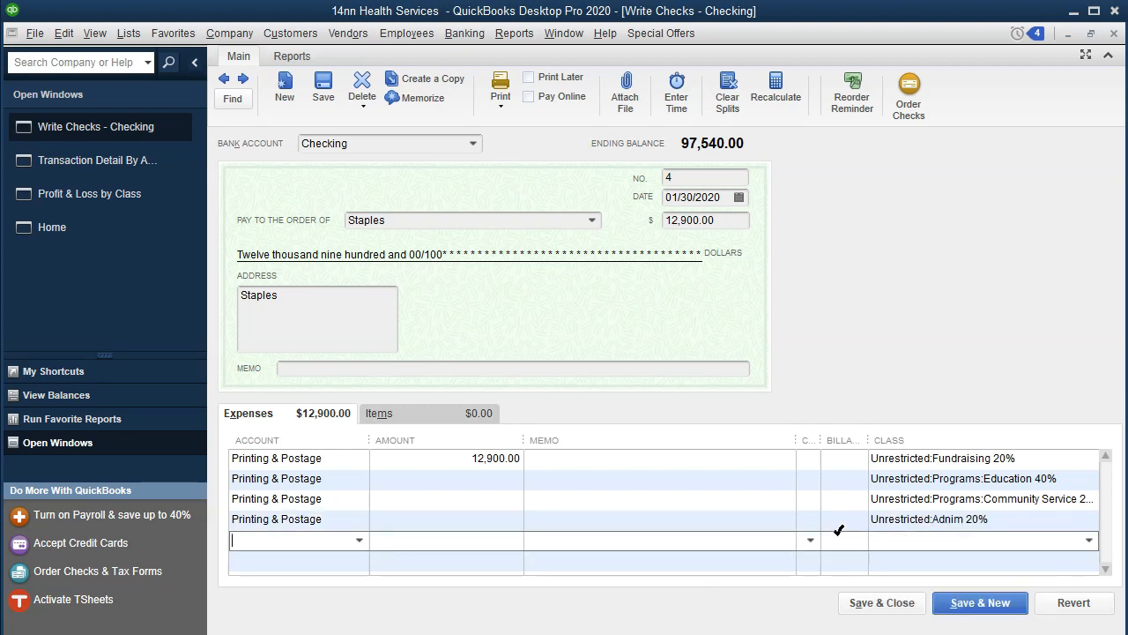
Set the amount of the check's Fundraising 20% Printing & Postage line to 12900 × .2, giving 2,580.00
click(481, 459)
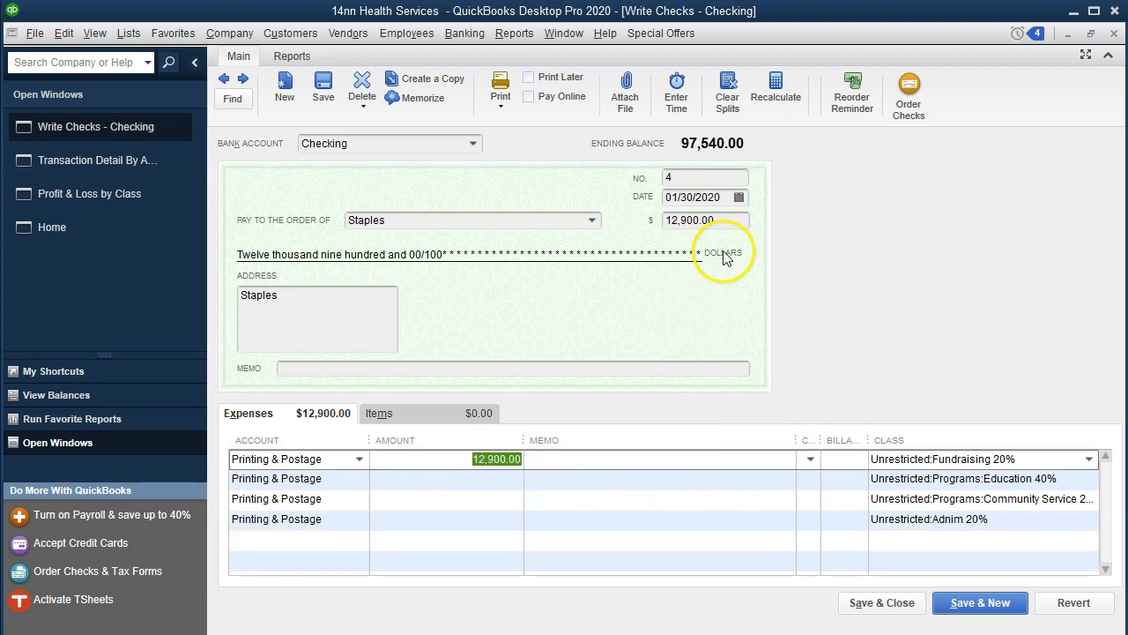
text(12,900.)
key(BackSpace)
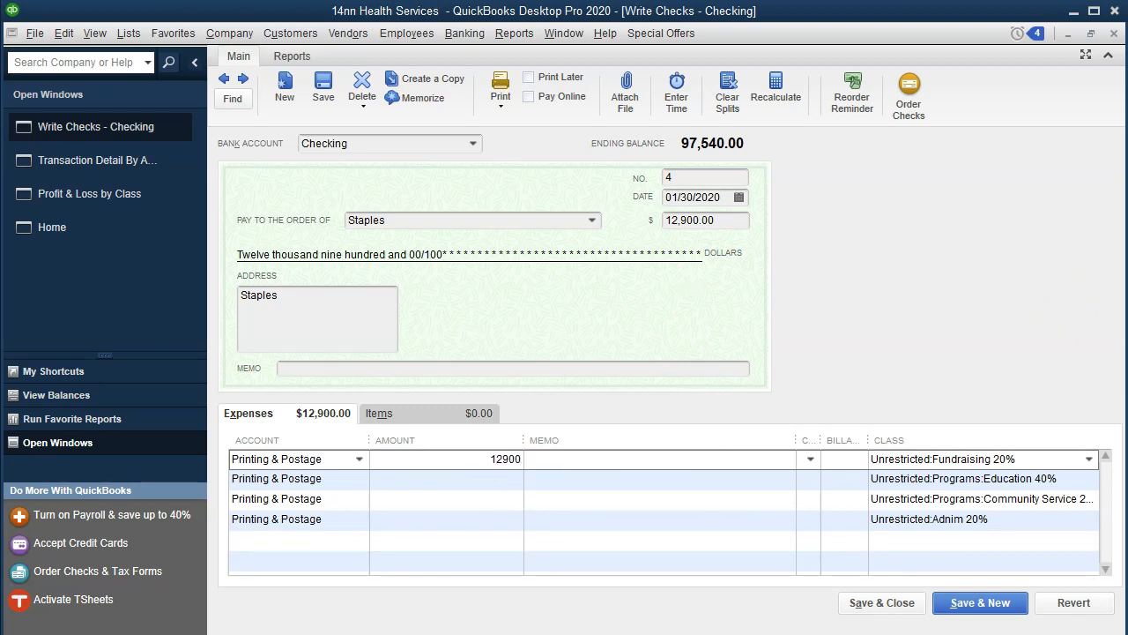
text(*.2)
key(Return)
Set the amount of the check's Education 40% Printing & Postage line to 40% of 12,900, giving 5,160.00
key(Tab)
key(Tab)
key(Tab)
key(Tab)
key(Tab)
key(Tab)
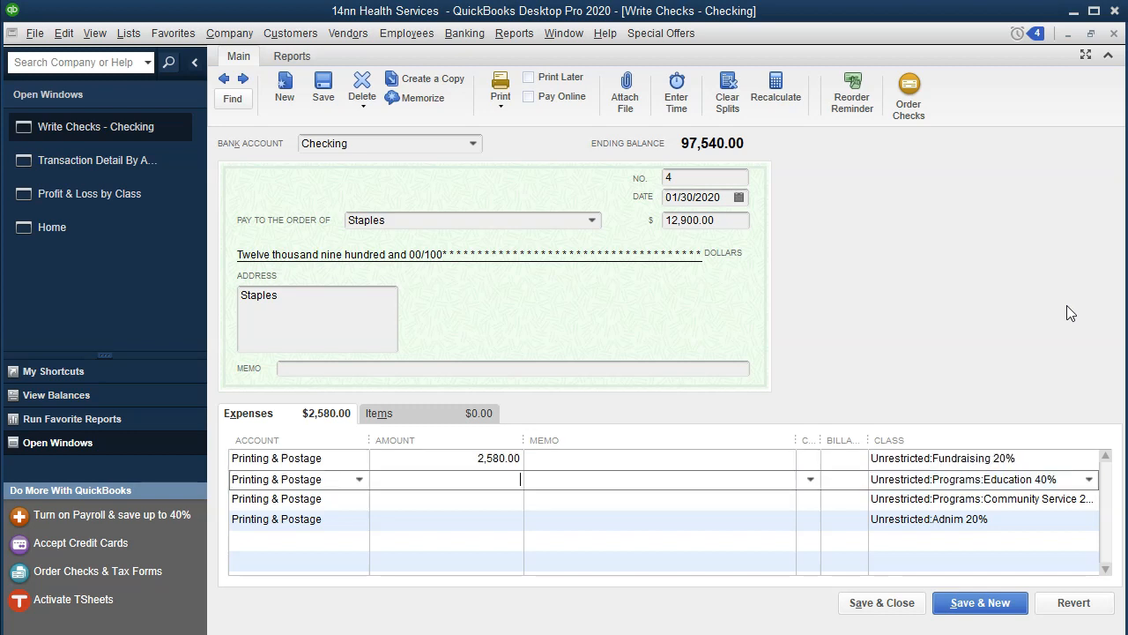
text(12,900.00 *)
key(Return)
Set the amount of the check's Community Service 20% Printing & Postage line to 20% of 12,900, giving 2,580.00
key(Tab)
key(Tab)
key(Tab)
key(Tab)
key(Tab)
key(Tab)
text(12,90)
text(0.00 )
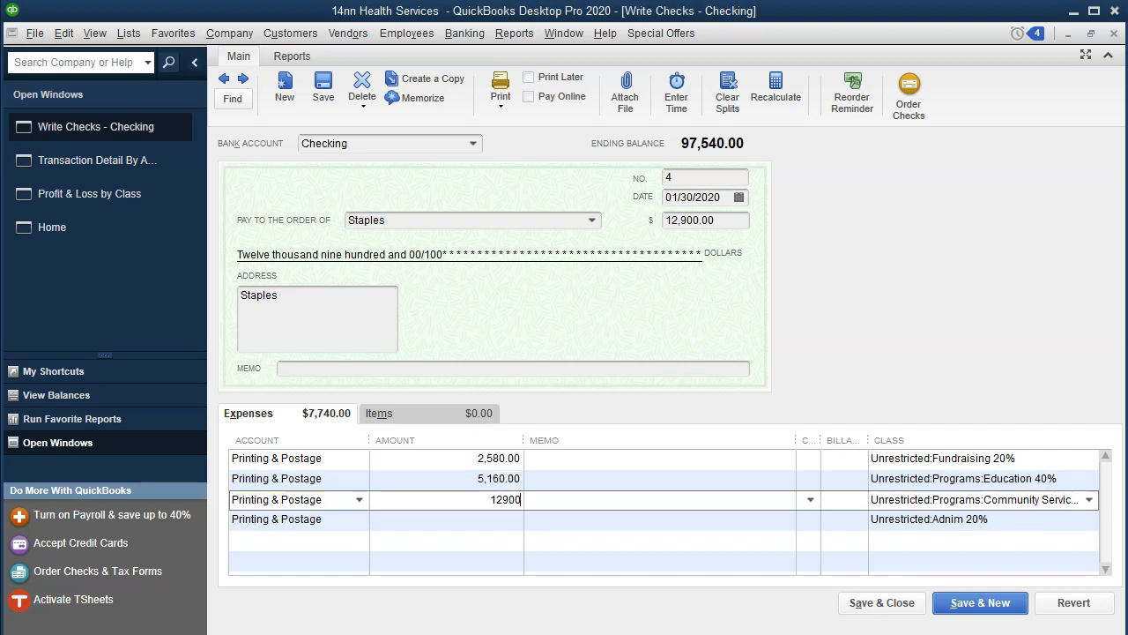
text(*)
key(Return)
Set the amount of the check's Adnim 20% Printing & Postage line to 12900 × .2, giving 2,580.00
key(Tab)
key(Tab)
key(Tab)
key(Tab)
key(Tab)
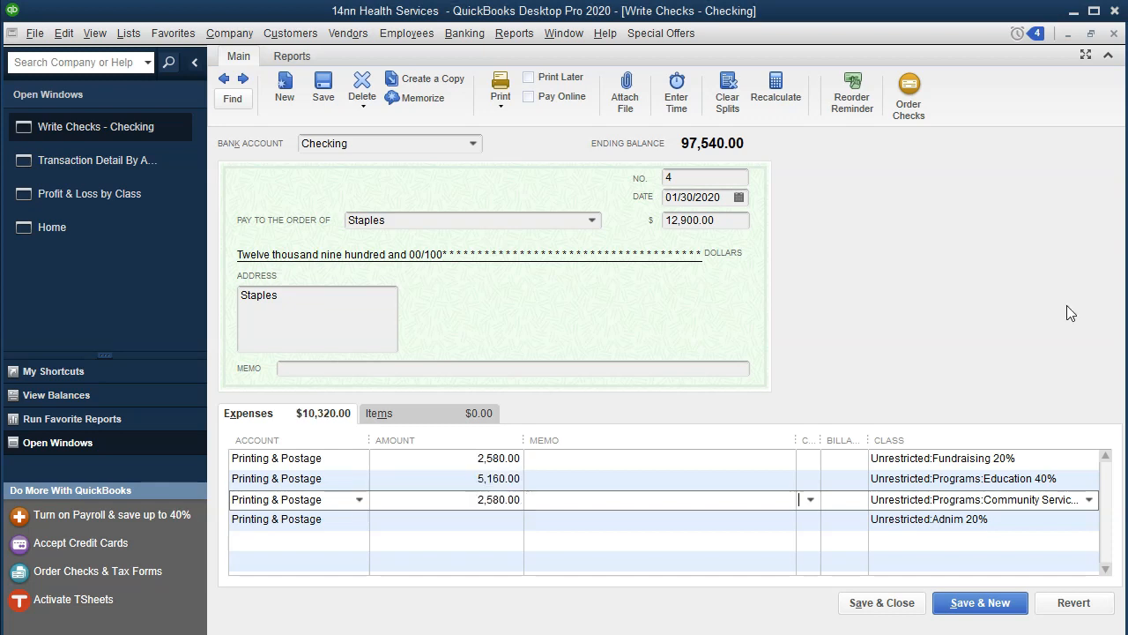
text(12900*.2)
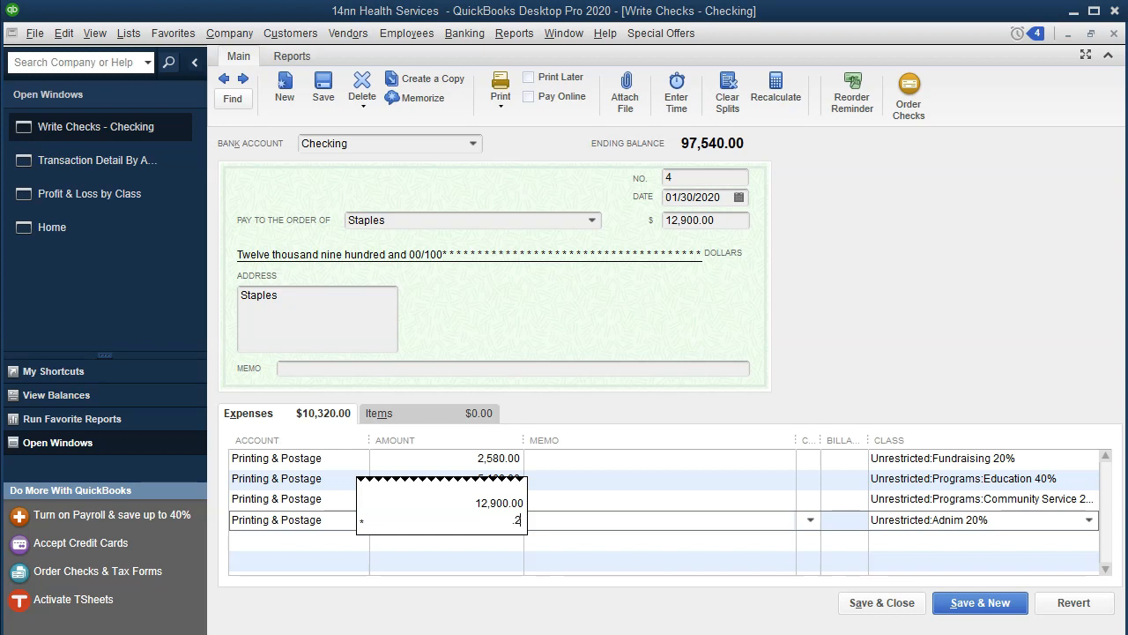
key(Return)
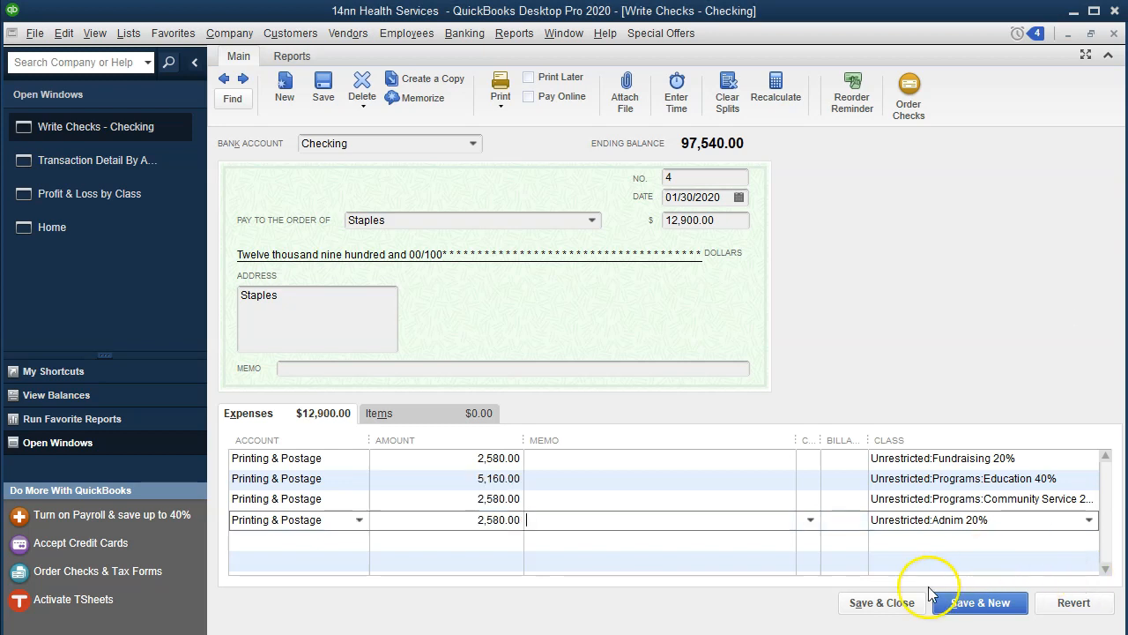
Save and close the Staples check, recording the changes without setting a check reminder, and close the transaction detail report
click(899, 608)
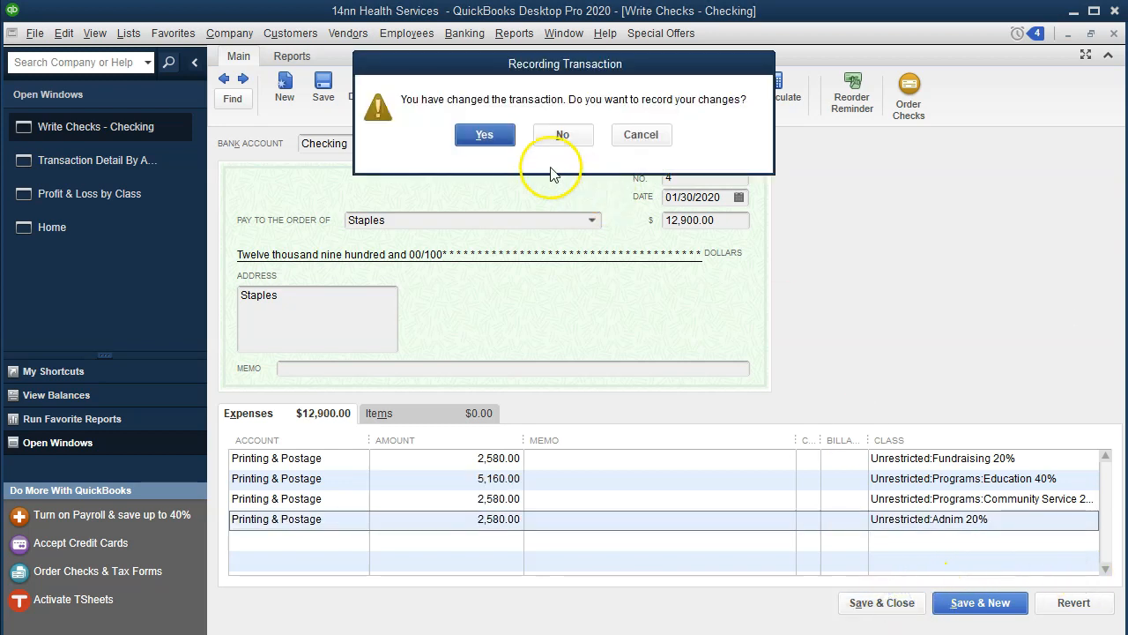
click(498, 139)
click(519, 188)
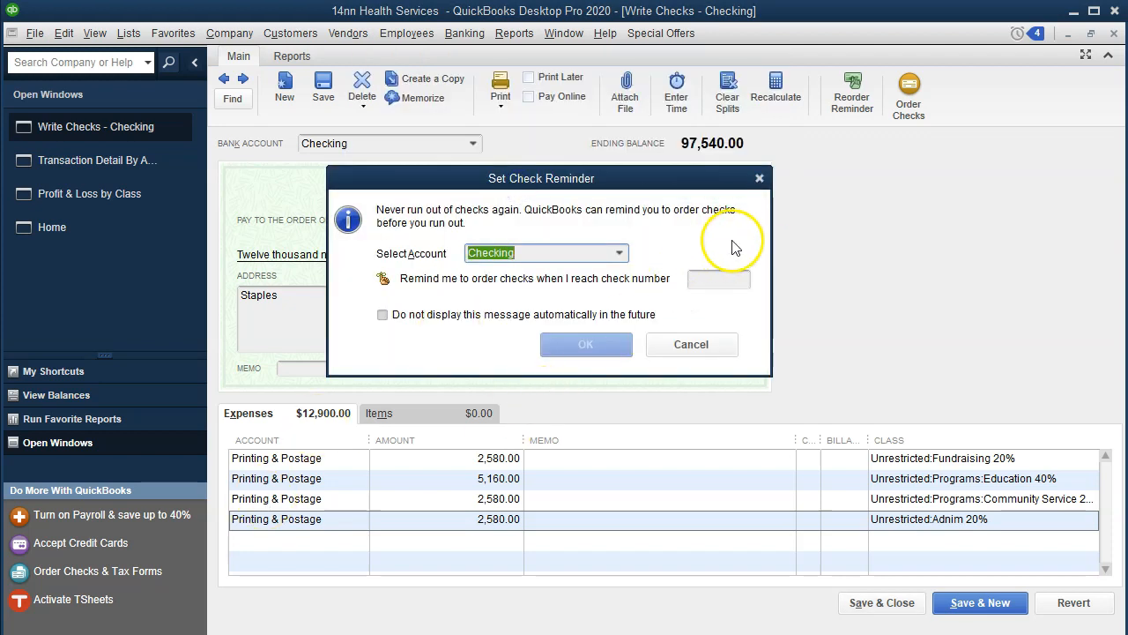
click(759, 178)
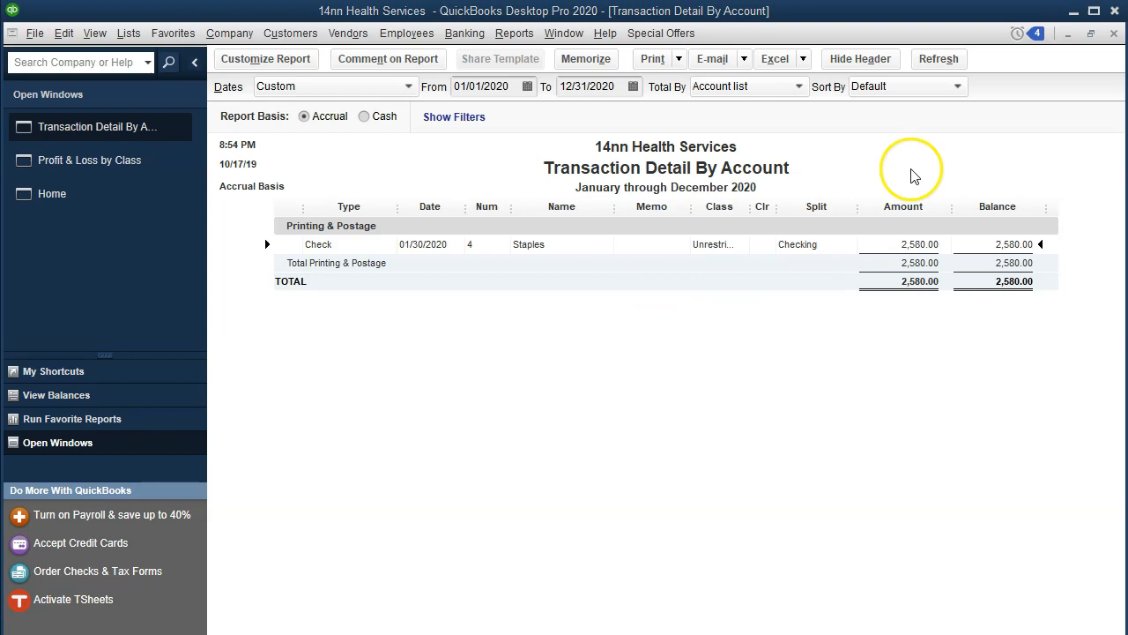
click(1114, 34)
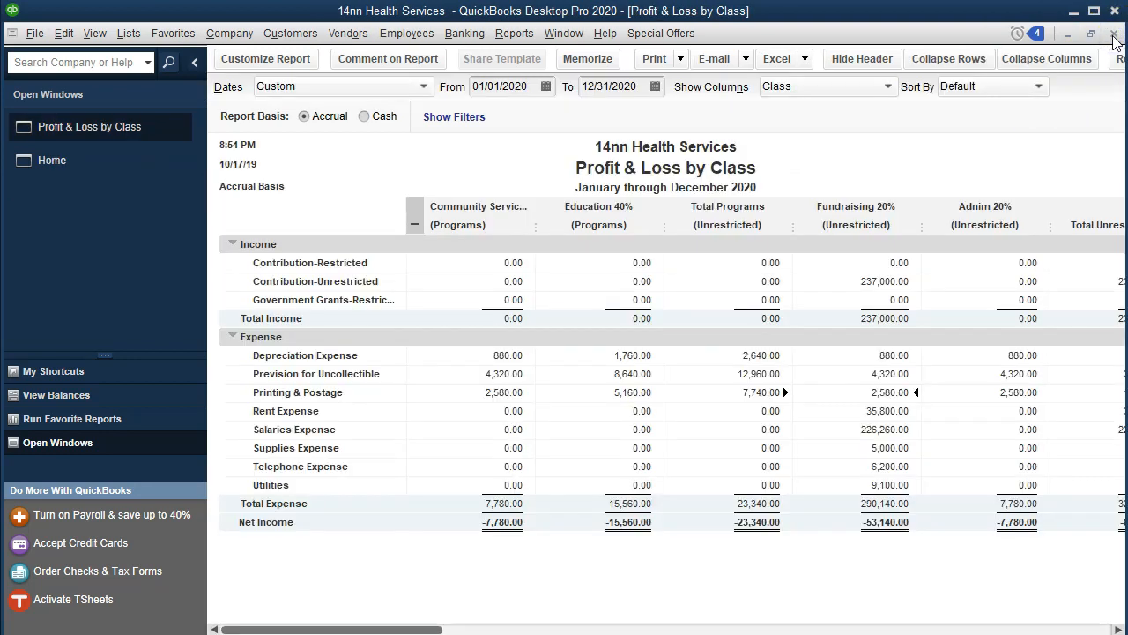
Open the check behind the Fundraising 20% Rent Expense amount and change its expense line's class to Unrestricted:Programs:Education 40%
double_click(878, 411)
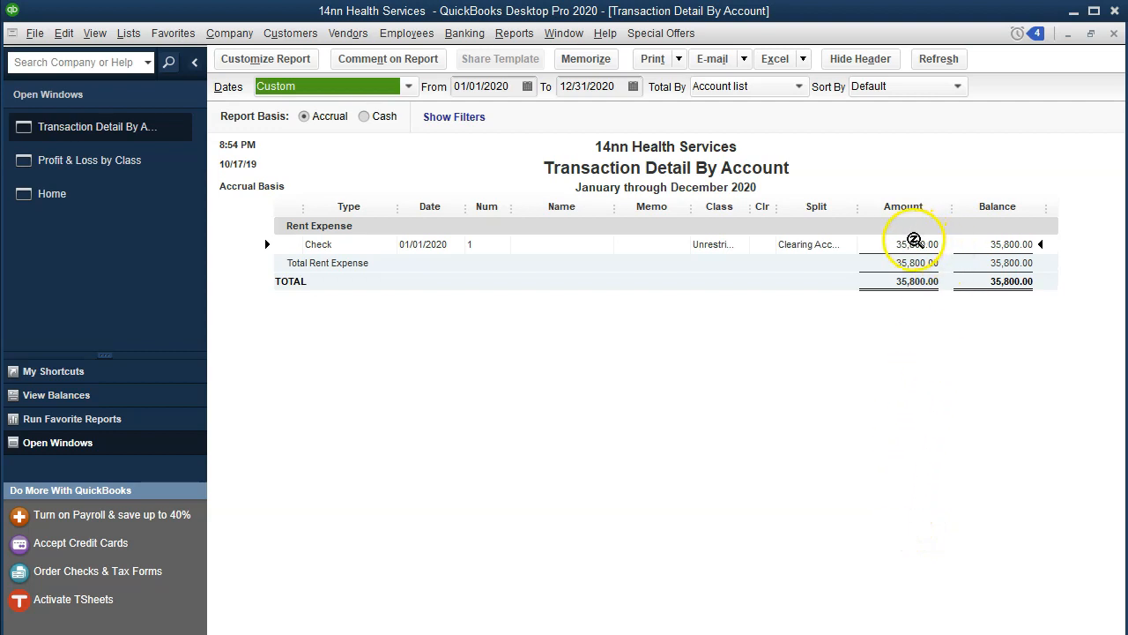
double_click(914, 241)
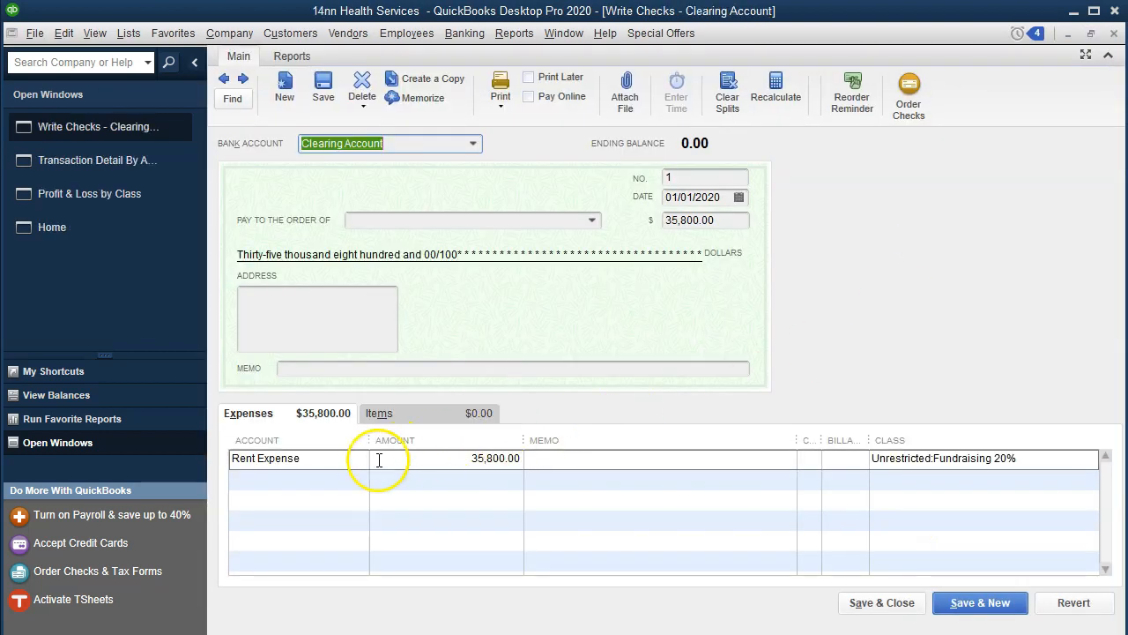
click(347, 462)
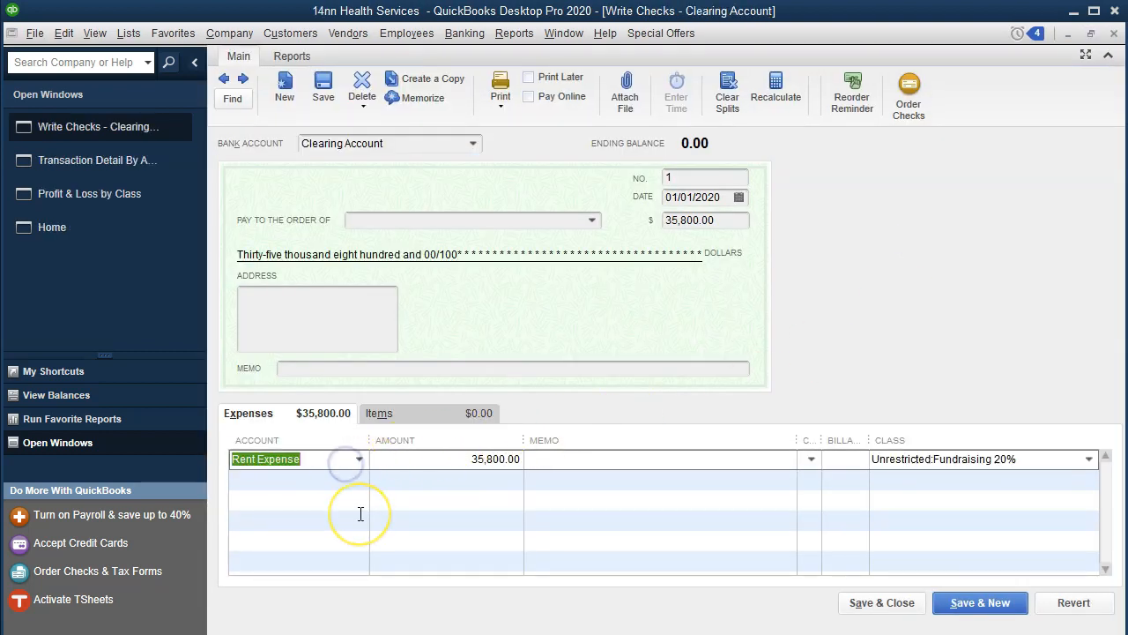
key(Tab)
key(Tab)
key(Tab)
key(Tab)
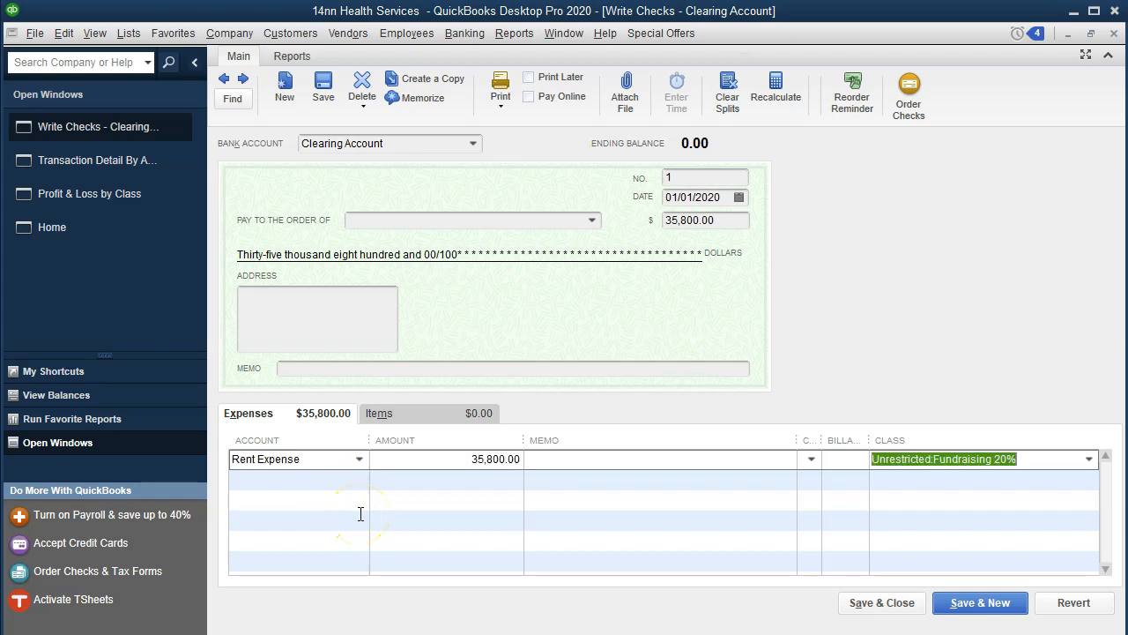
text(Educatio)
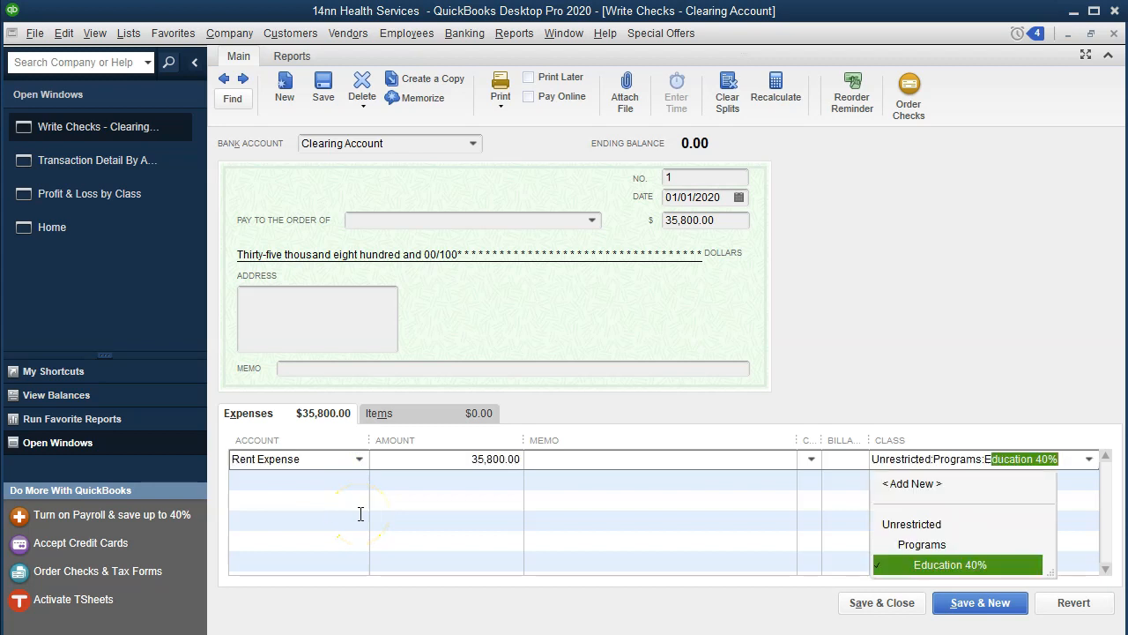
key(Tab)
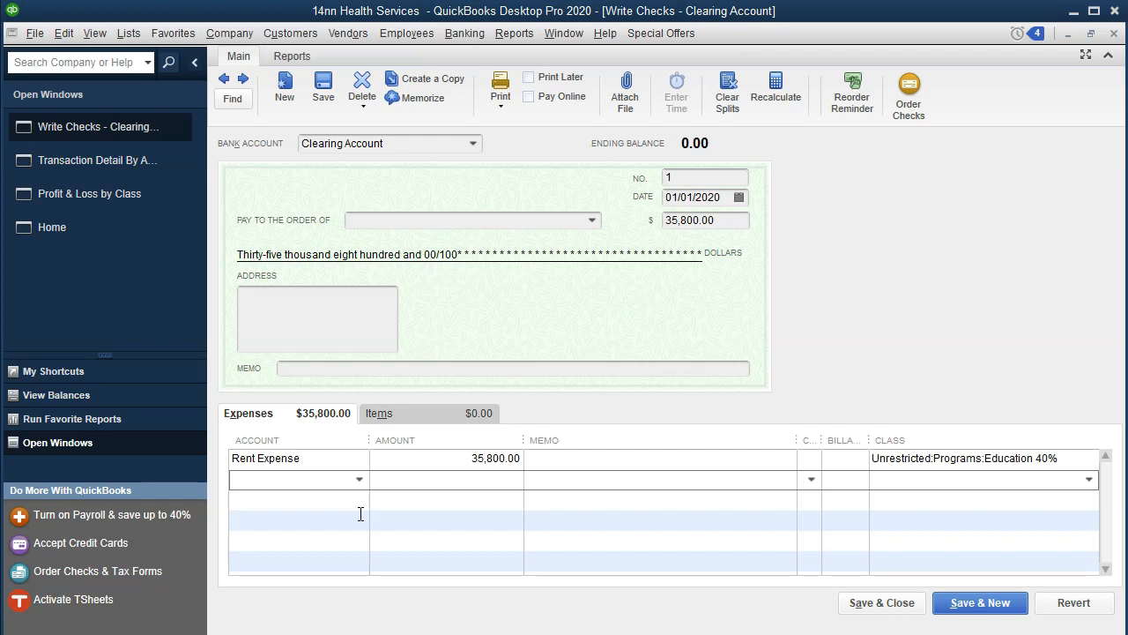
Add a second Rent Expense line to the check with the class Unrestricted:Programs:Community Service 20%
text(Rent Expense)
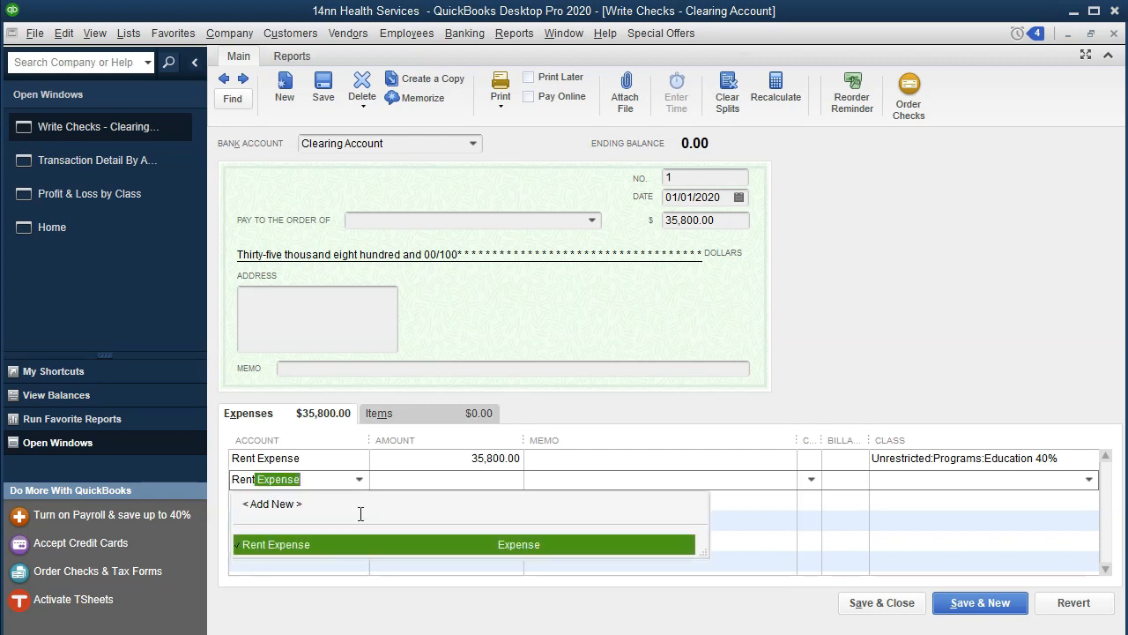
key(Tab)
key(Tab)
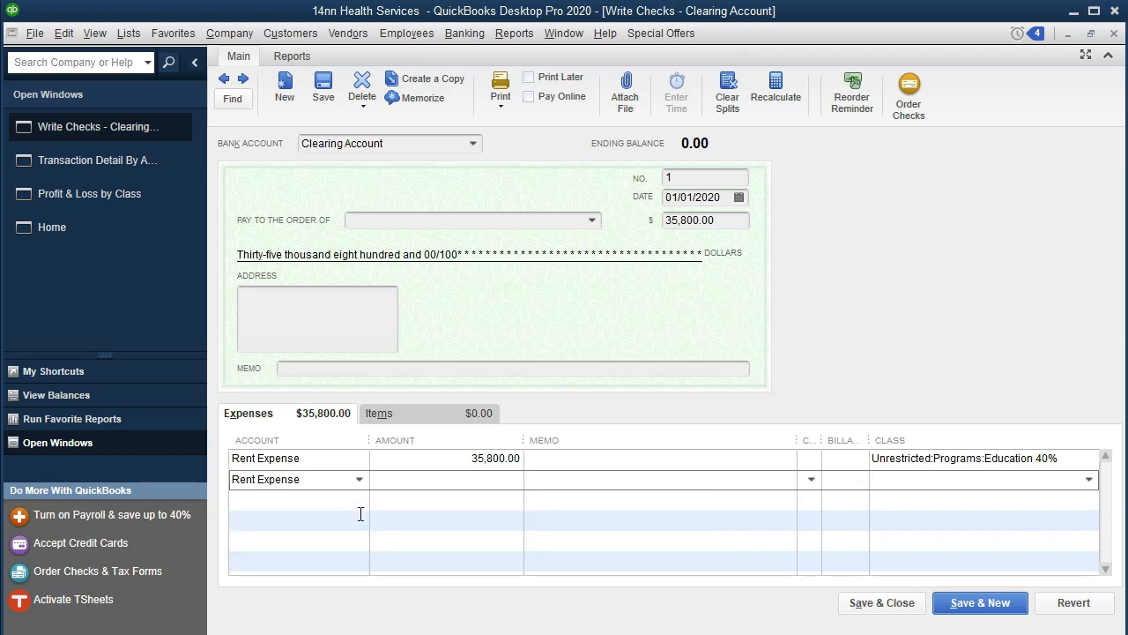
key(Tab)
key(Tab)
text(Co)
key(Tab)
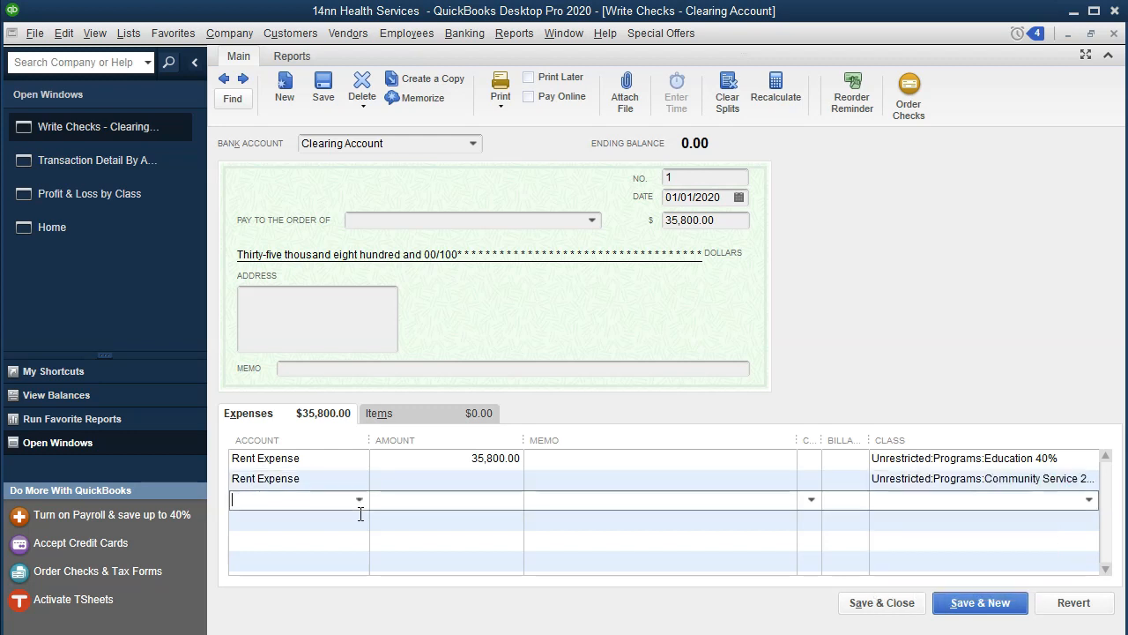
Add a third Rent Expense line to the check with the class Unrestricted:Adnim 20%
text(ad)
key(BackSpace)
key(BackSpace)
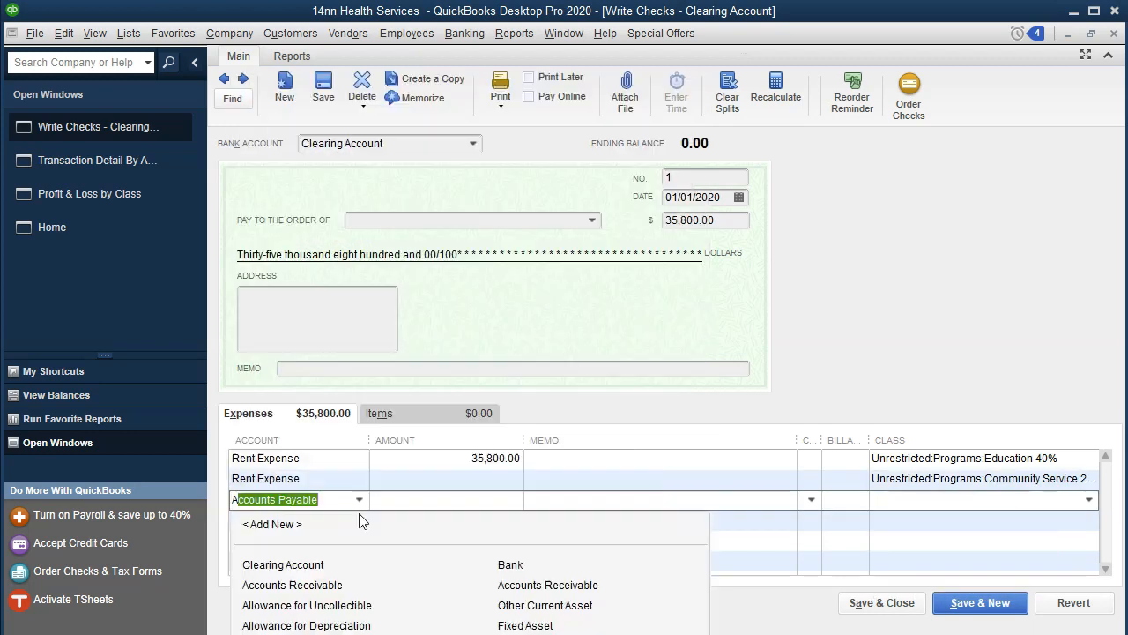
text(Ren)
key(Tab)
key(Tab)
key(Tab)
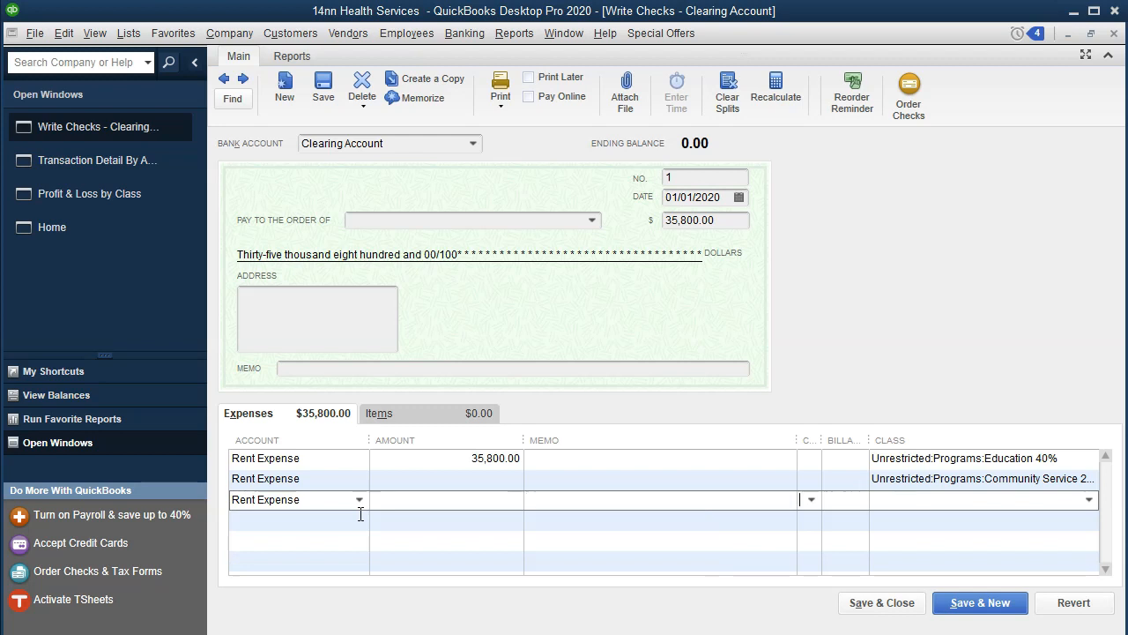
text(ad)
key(Tab)
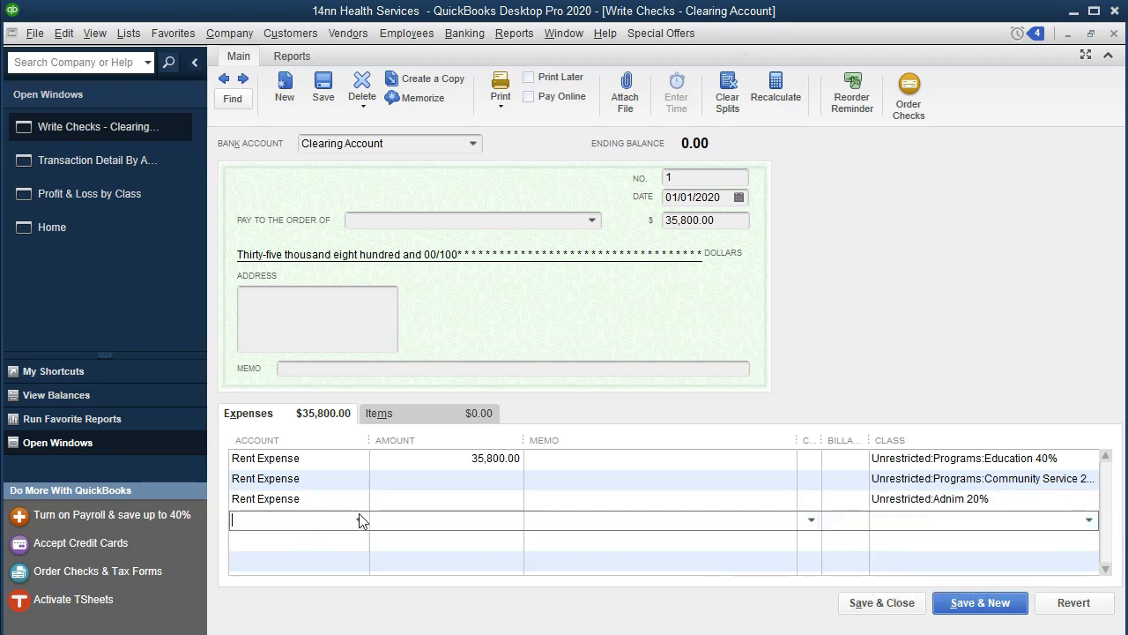
Add a fourth Rent Expense line to the check with the class Unrestricted:Fundraising 20%
text(re)
key(Tab)
key(Tab)
key(Tab)
key(Tab)
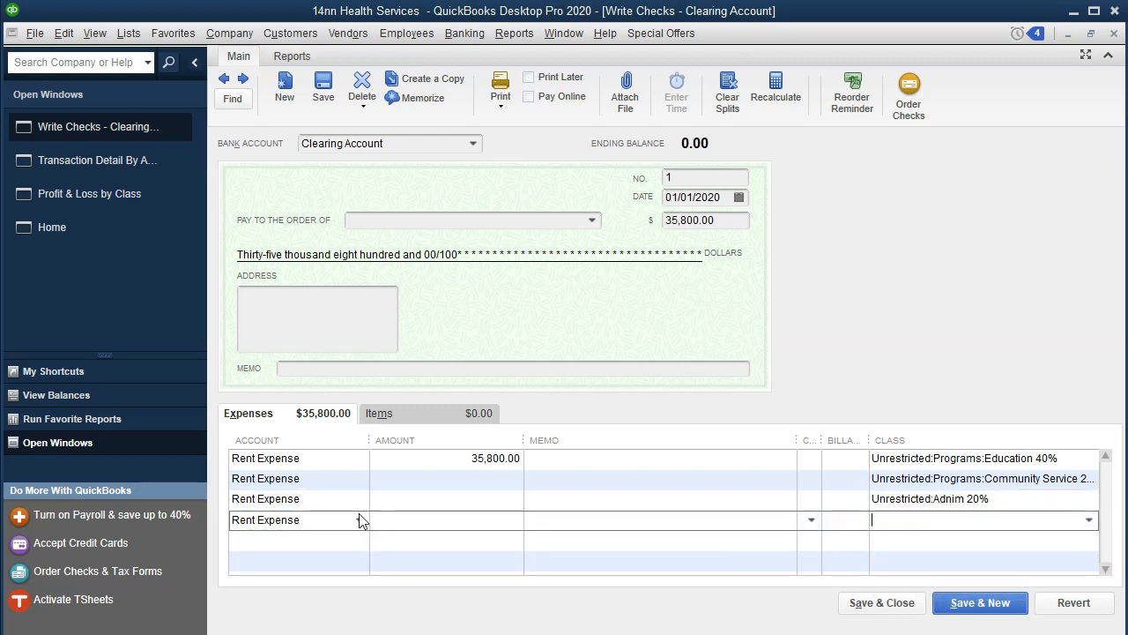
text(fu)
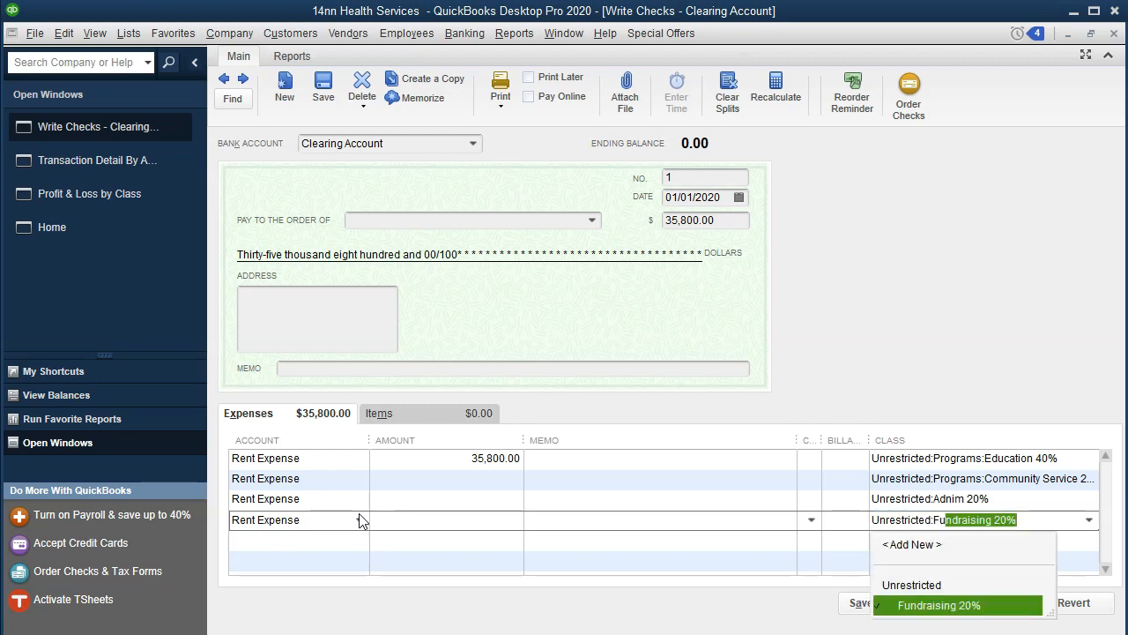
key(Tab)
Set the amount of the check's Education 40% Rent Expense line to 35800 × .4, giving 14,320.00
click(339, 459)
key(Tab)
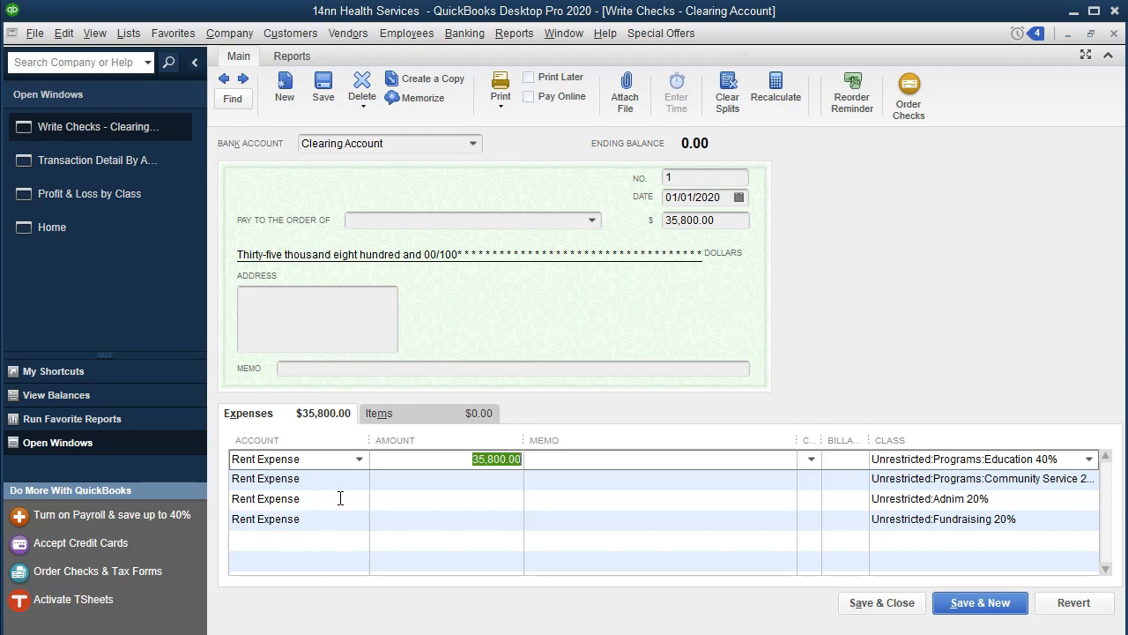
text(35800*.4)
key(Return)
Set the amount of the check's Community Service 20% Rent Expense line to 20% of 35,800, giving 7,160.00
key(Tab)
key(Tab)
key(Tab)
key(Tab)
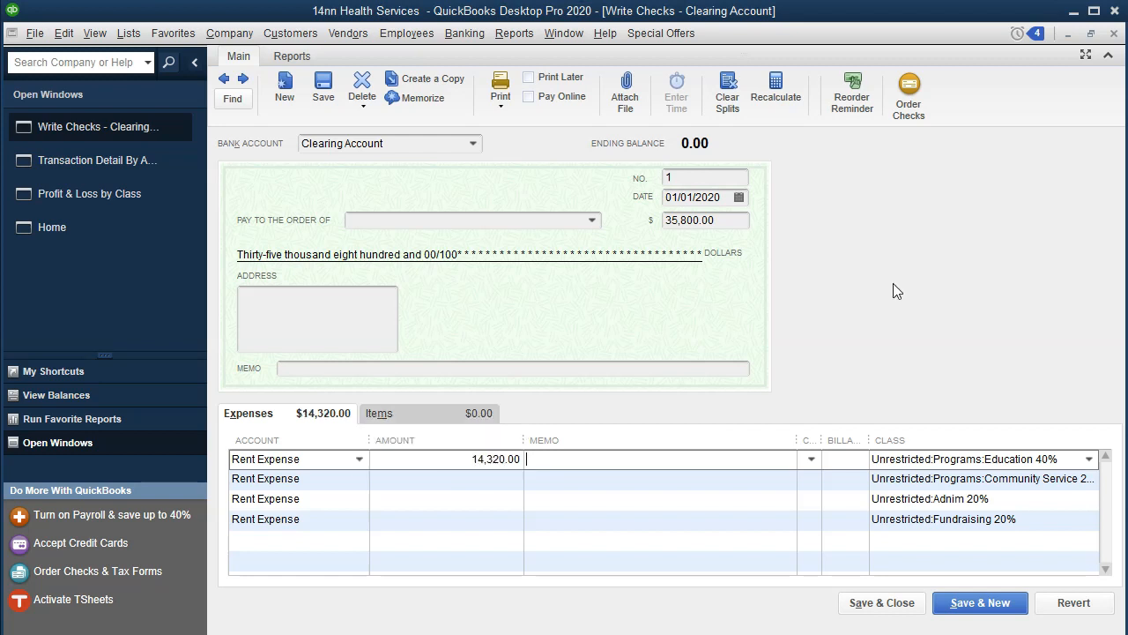
key(Tab)
text(35,800.00 *)
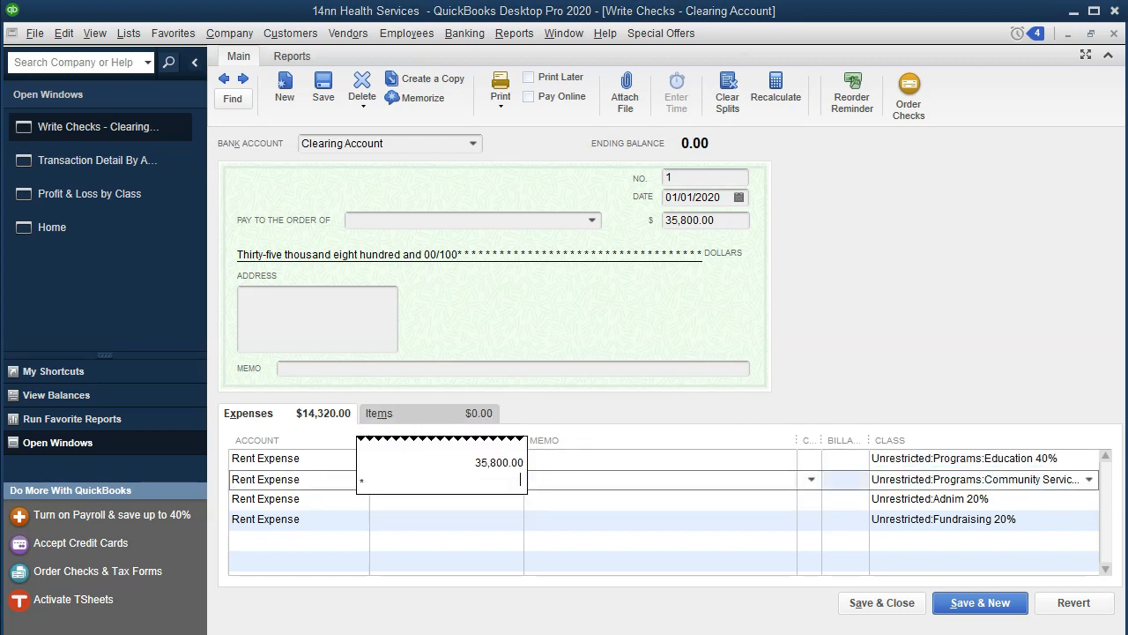
key(Return)
Set the amount of the check's Adnim 20% Rent Expense line to 20% of 35,800, giving 7,160.00
key(Tab)
key(Tab)
key(Tab)
key(Tab)
key(Tab)
text(35,800.00 *)
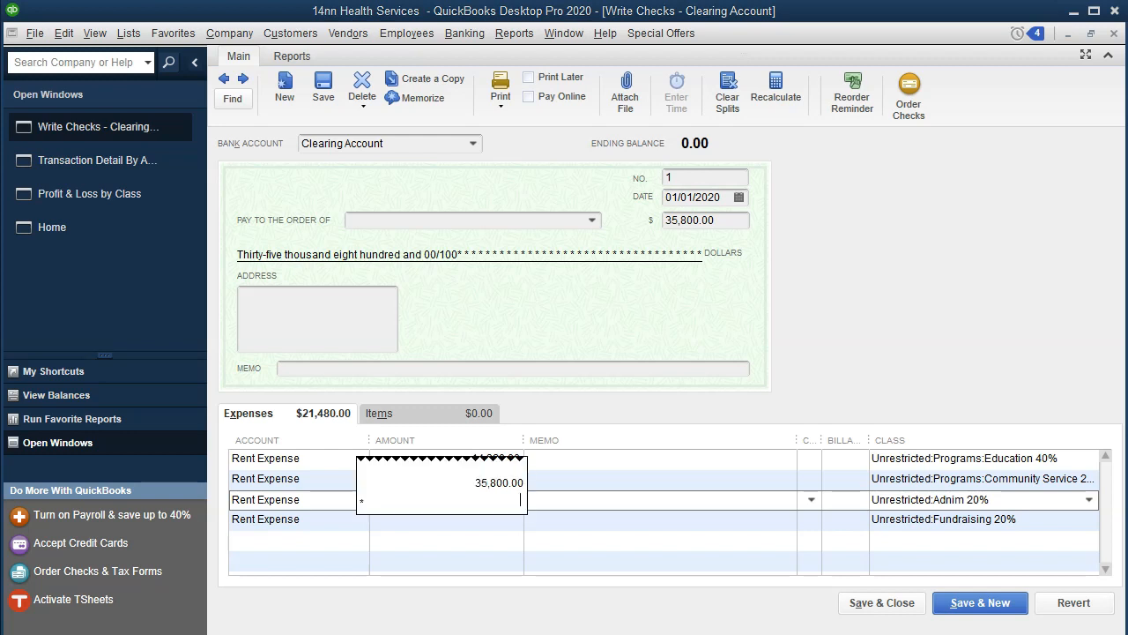
key(Return)
Set the amount of the check's Fundraising 20% Rent Expense line to 35,800 × .2, giving 7,160.00
key(Tab)
key(Tab)
key(Tab)
key(Tab)
key(Tab)
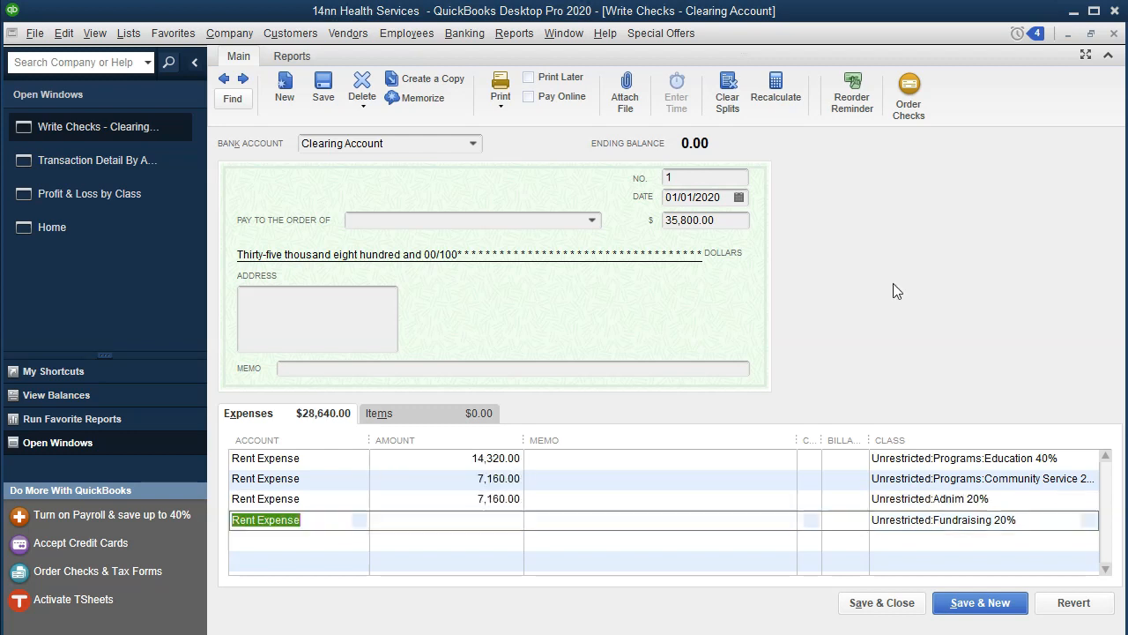
text(35,800.00 *)
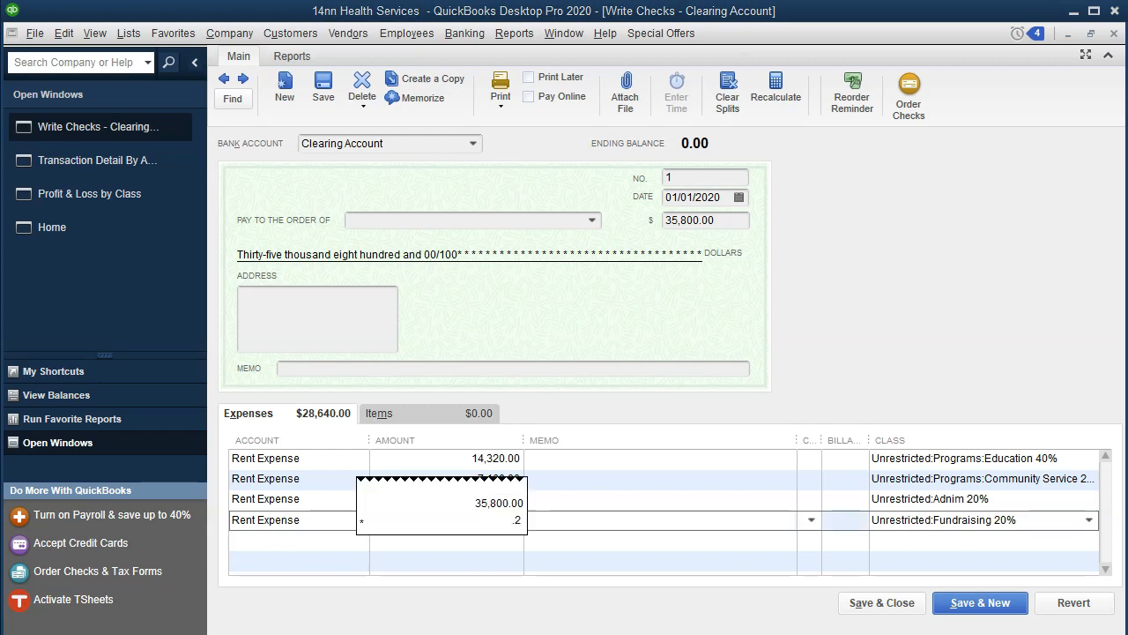
key(Tab)
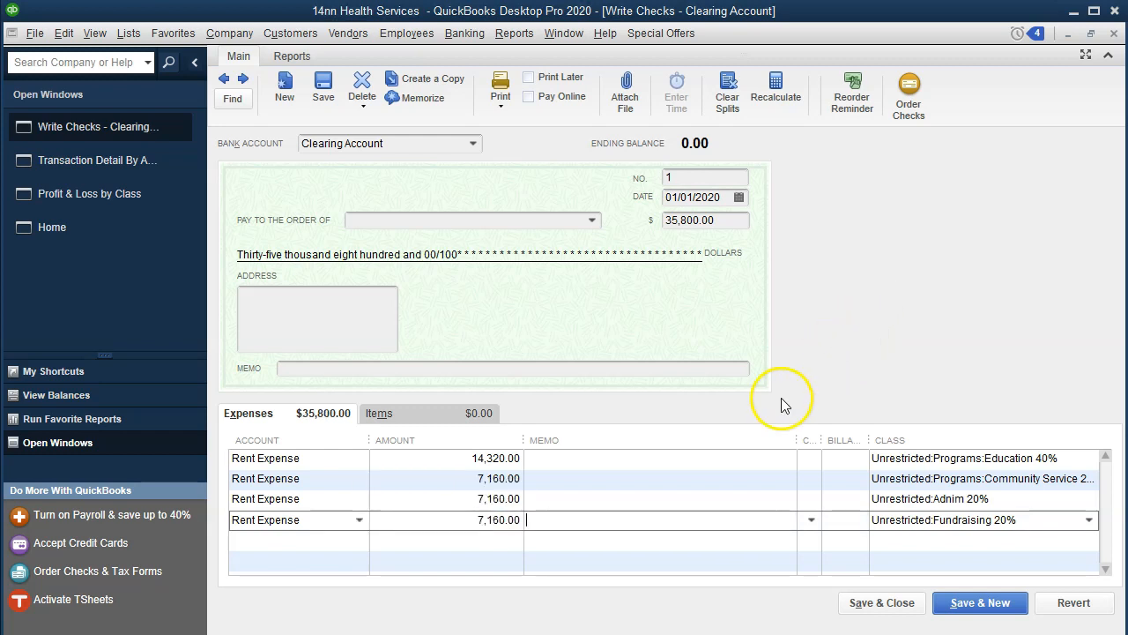
Save and close the rent check, recording the changes, and close the transaction detail report
click(862, 605)
click(485, 134)
click(524, 189)
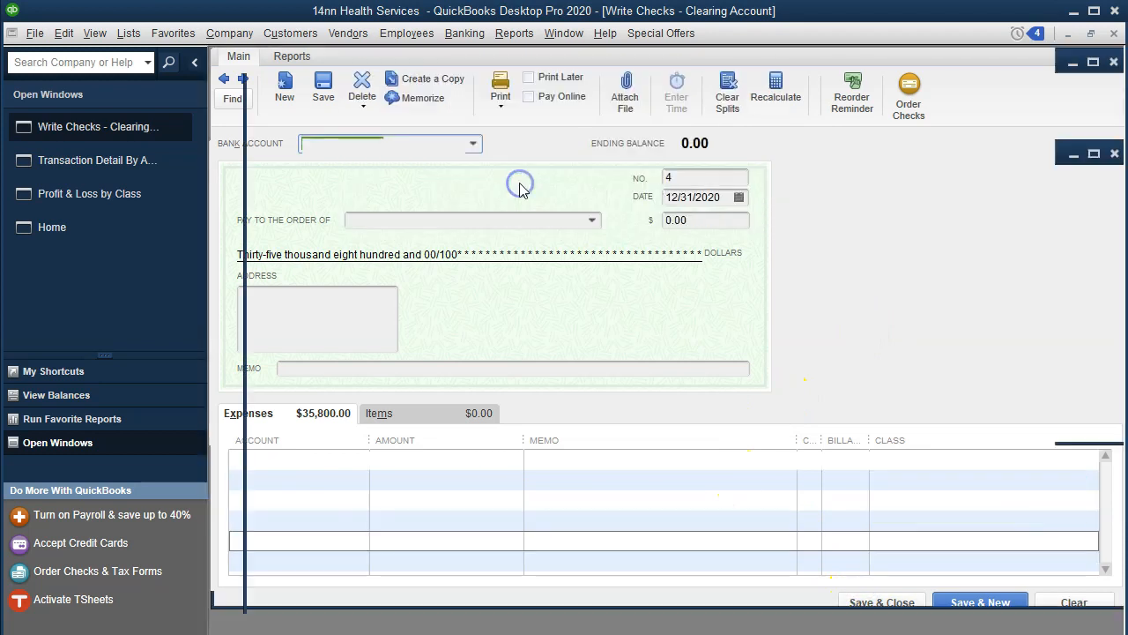
click(1114, 33)
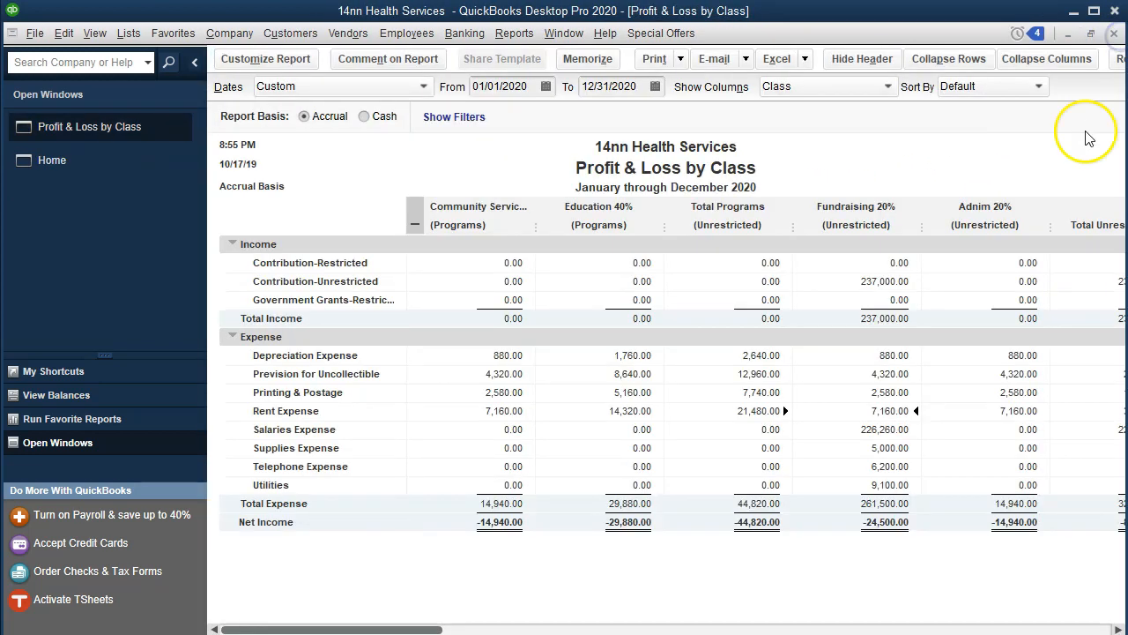
Open the Employee 1 check behind the Fundraising Salaries Expense and change its expense line's class to Education 40%
double_click(875, 430)
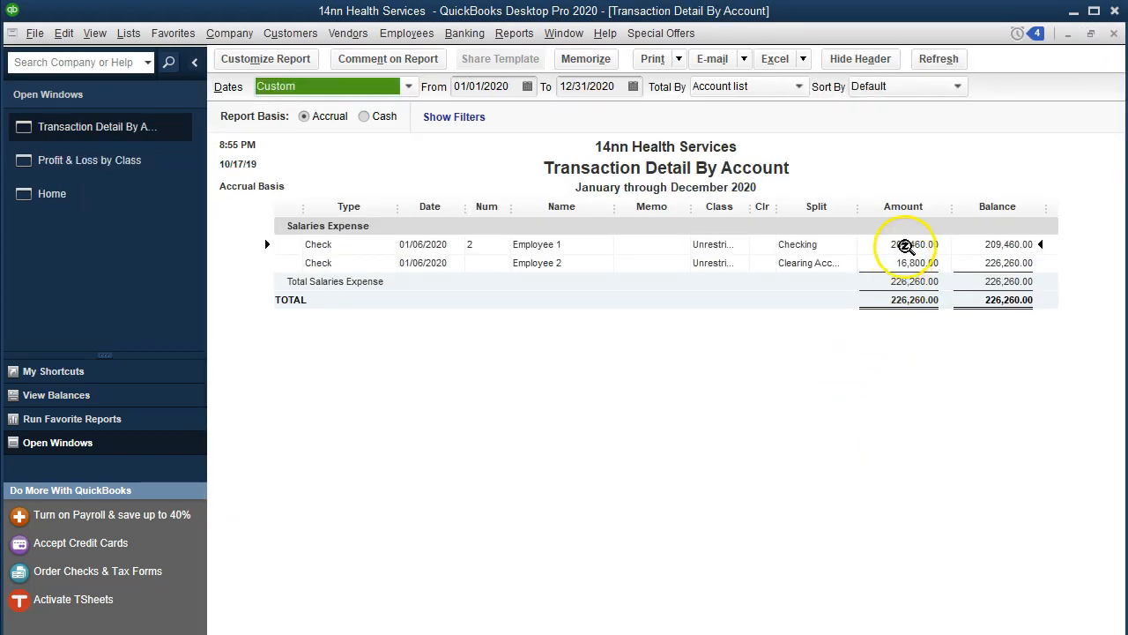
double_click(910, 245)
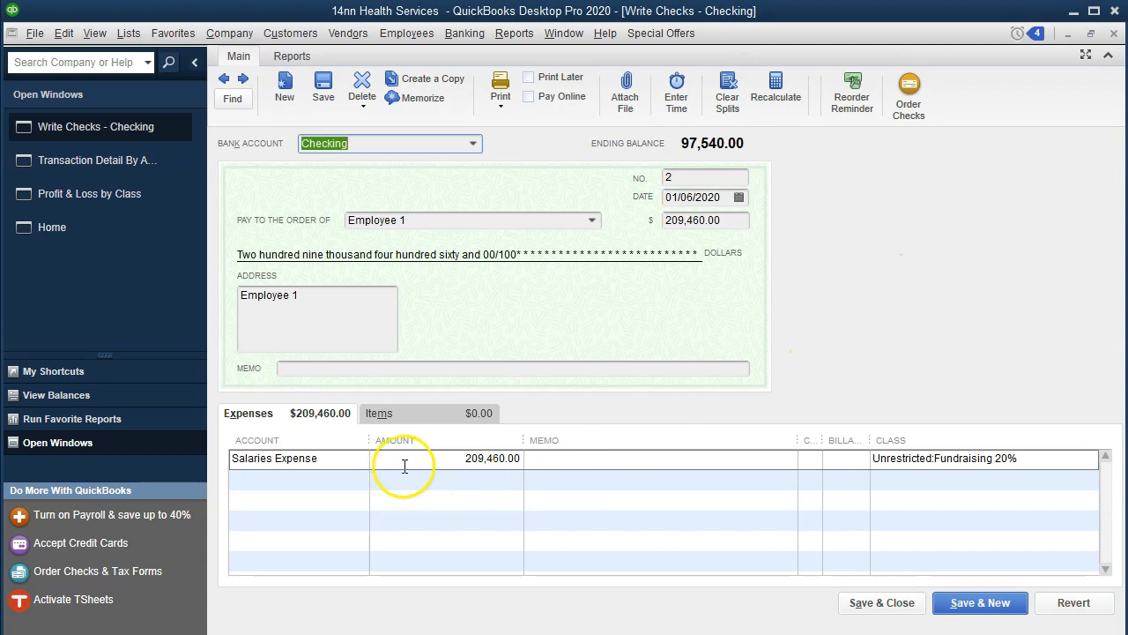
click(343, 457)
key(Tab)
key(Tab)
key(Tab)
key(Tab)
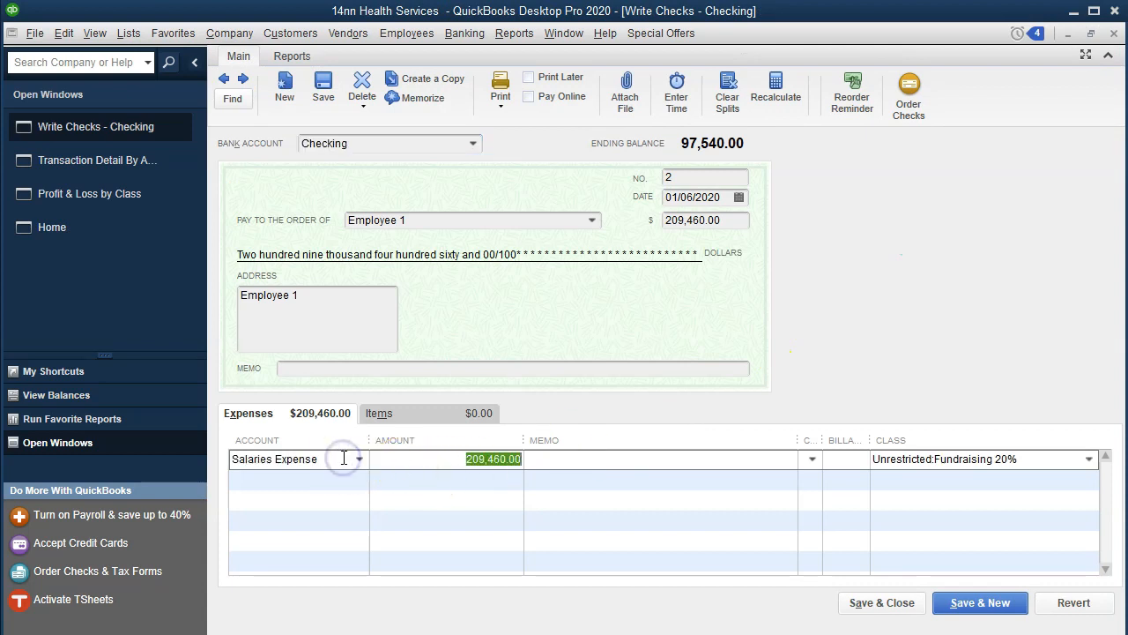
text(Ed)
key(Tab)
Add a second Salaries Expense line to the check with the class Community Service 20%
text(Sa)
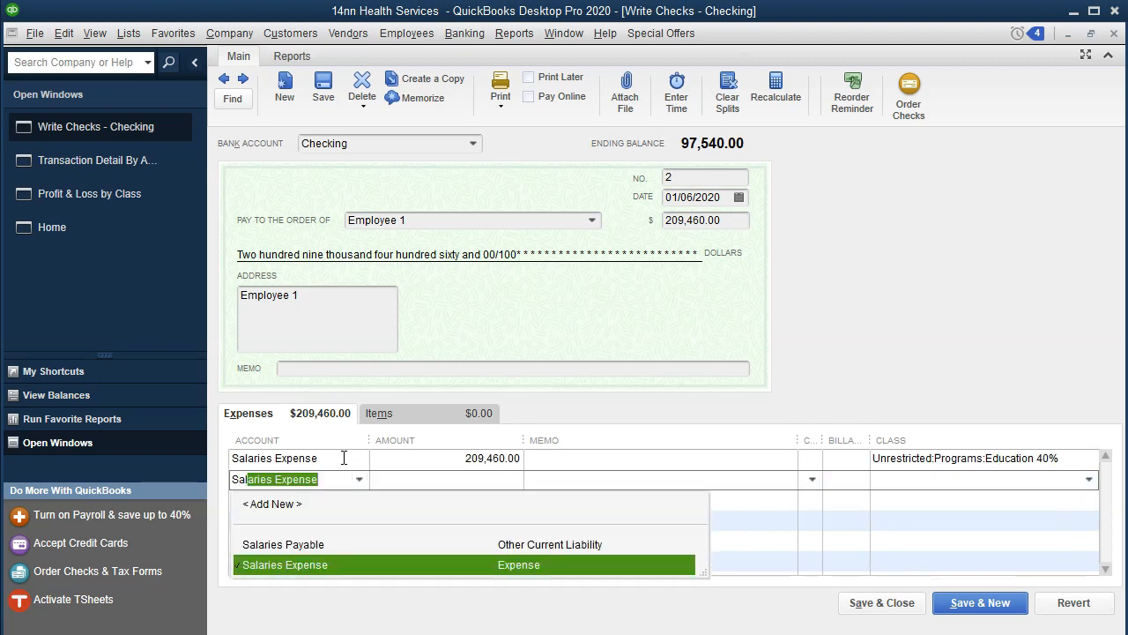
key(Tab)
key(Tab)
key(Tab)
key(Tab)
text(Co)
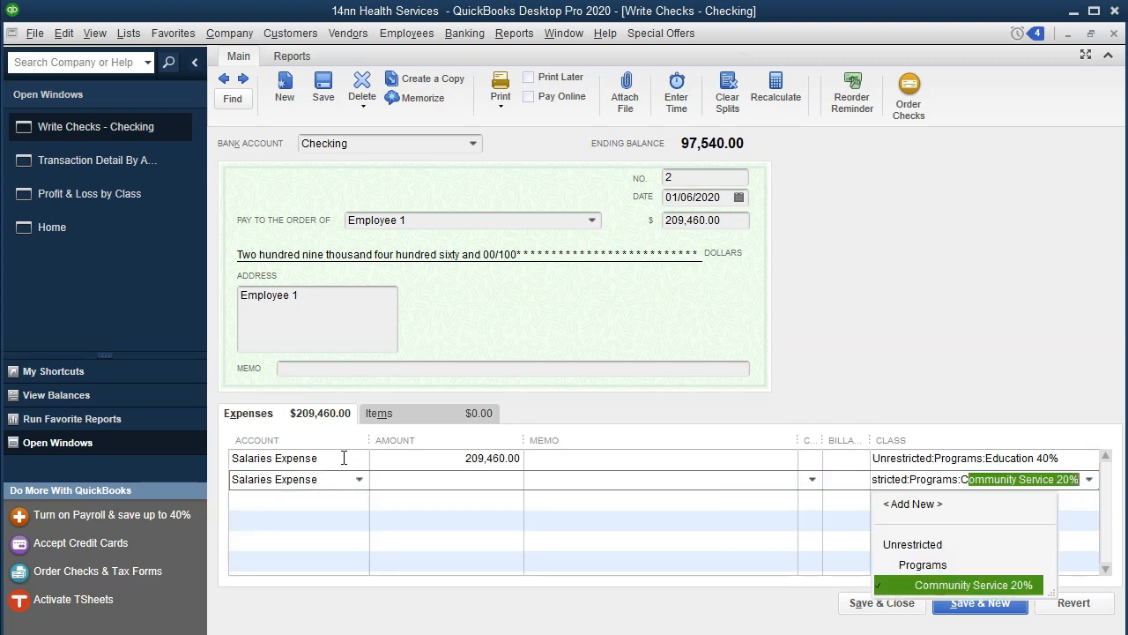
key(Tab)
Add a third Salaries Expense line to the check with the class Adnim 20%
text(Sa)
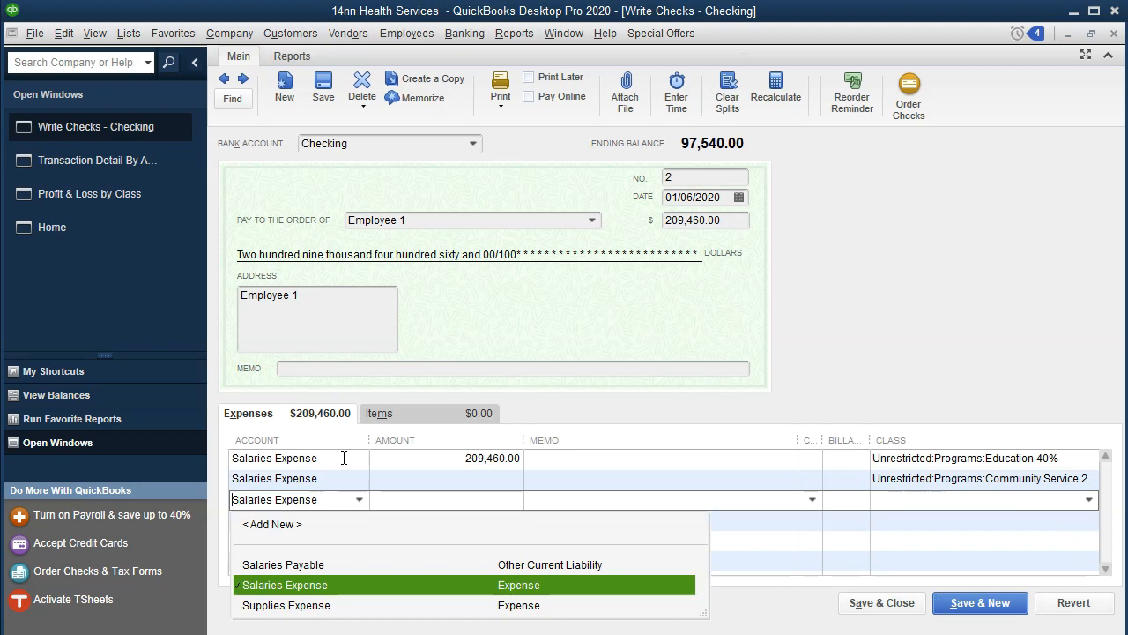
key(Tab)
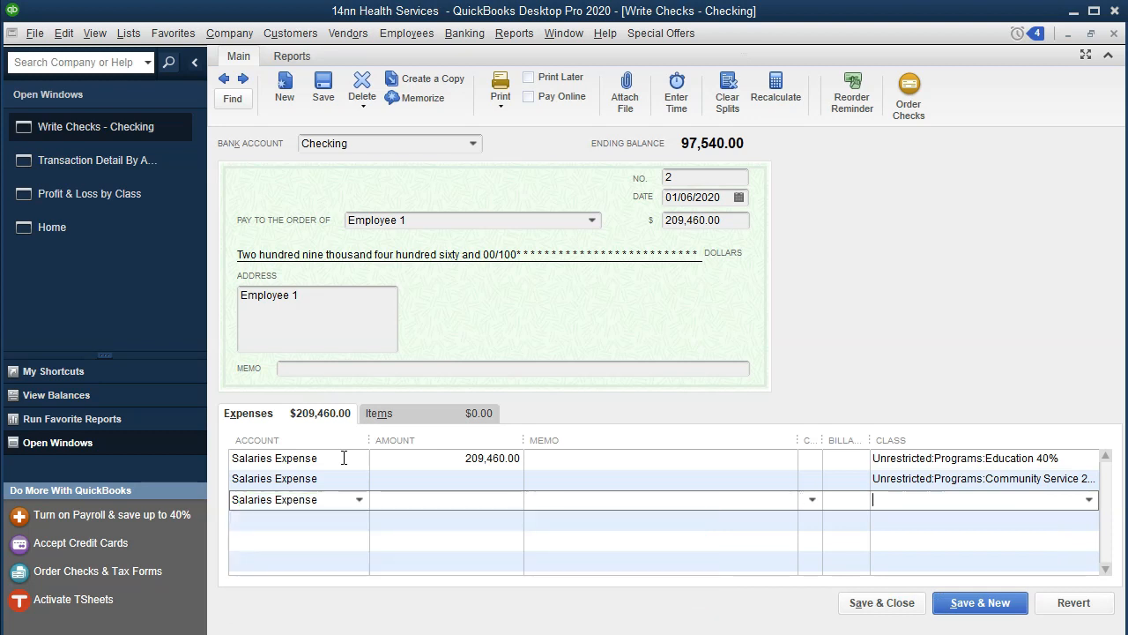
text(Adnim 20%)
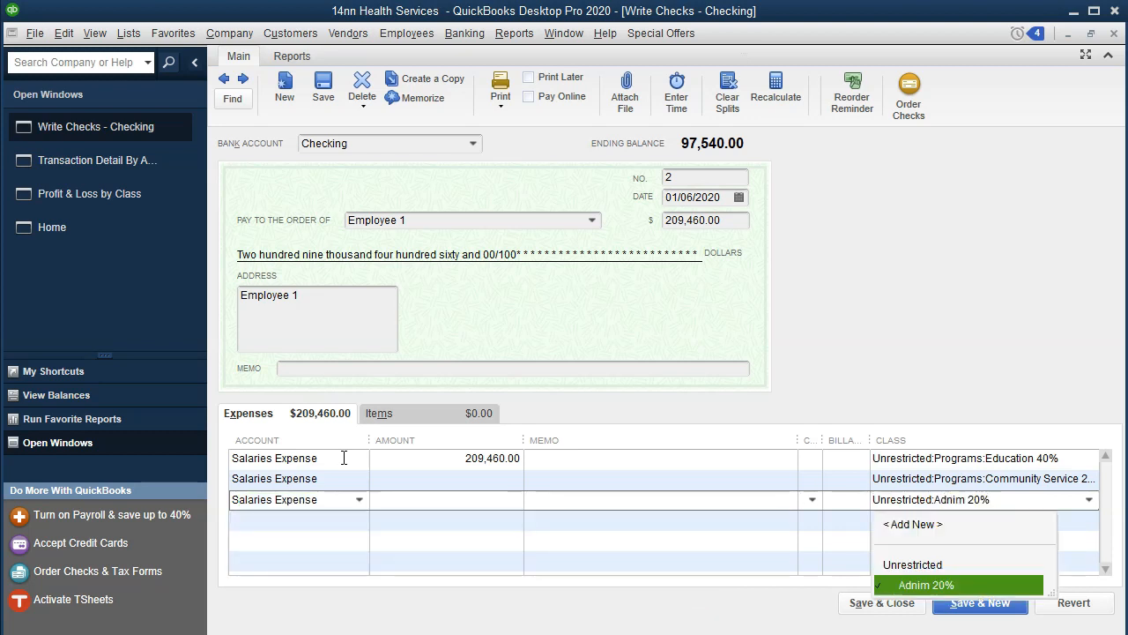
key(Tab)
Add a fourth Salaries Expense line to the check with the class Fundraising 20%
text(Sa)
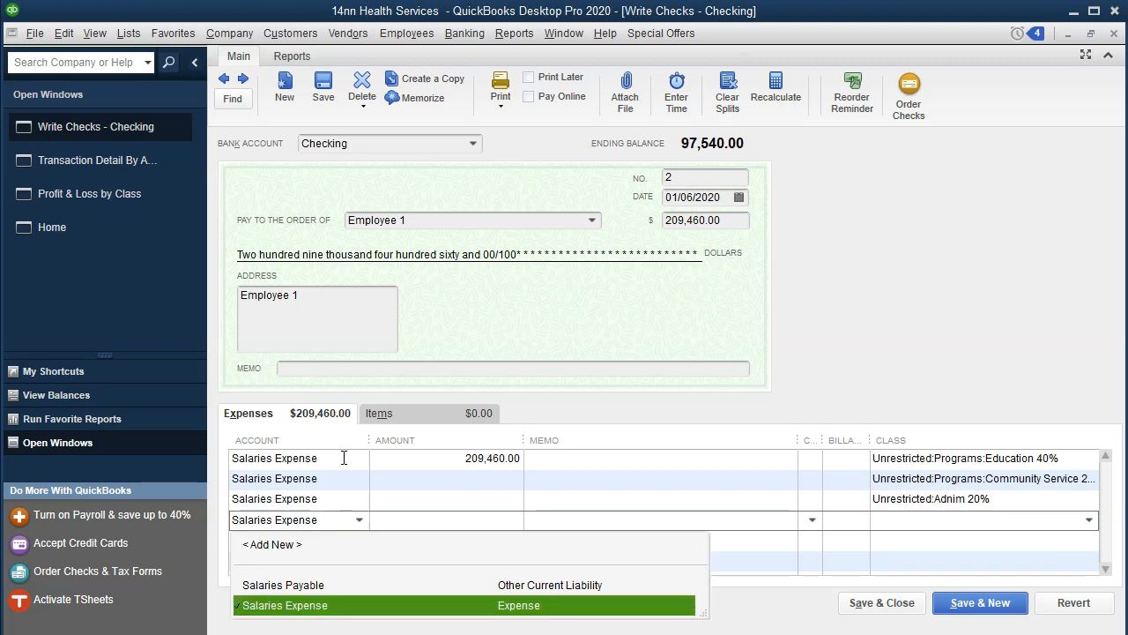
key(Tab)
key(Tab)
key(Tab)
text(Fu)
key(Tab)
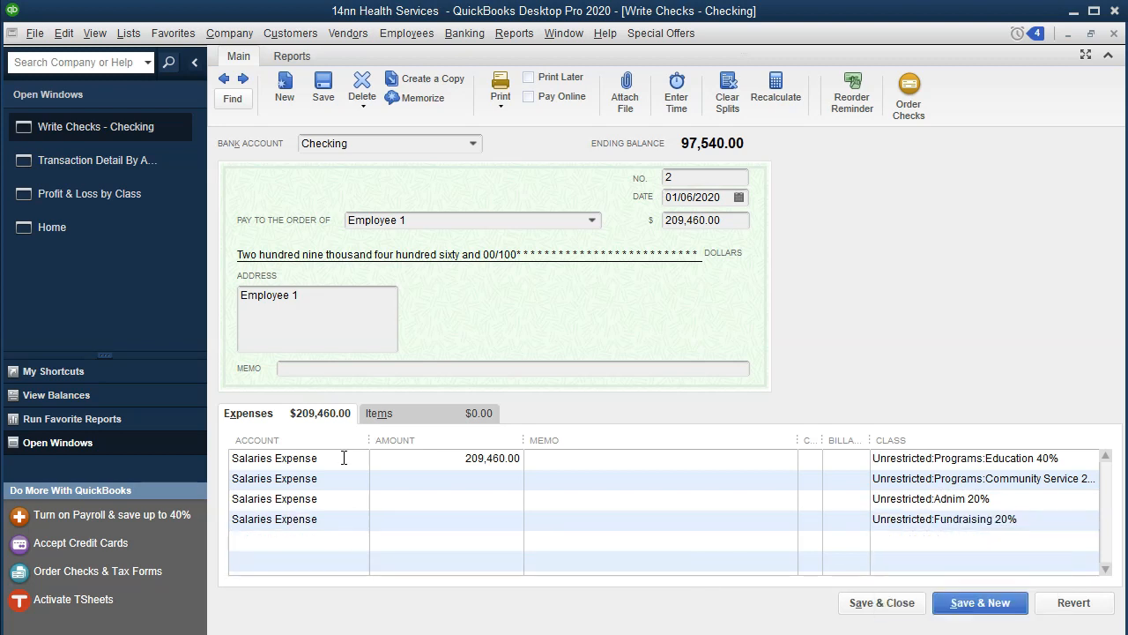
Set the amount of the check's Education 40% Salaries Expense line to 209,460 × .4, giving 83,784.00
click(344, 458)
key(Tab)
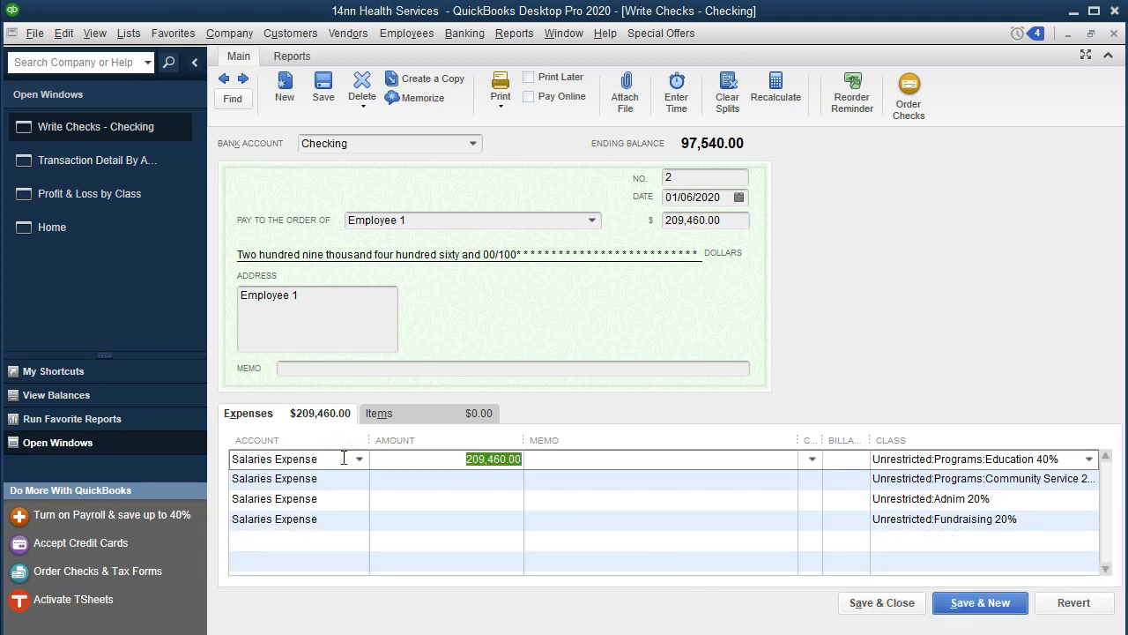
text(209460)
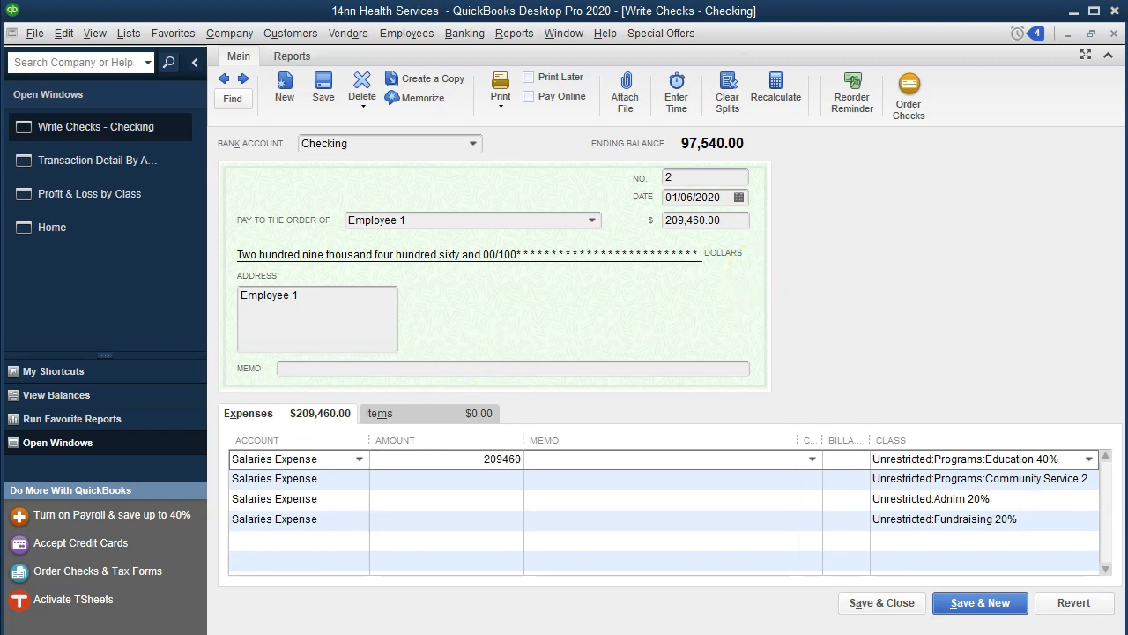
text(*)
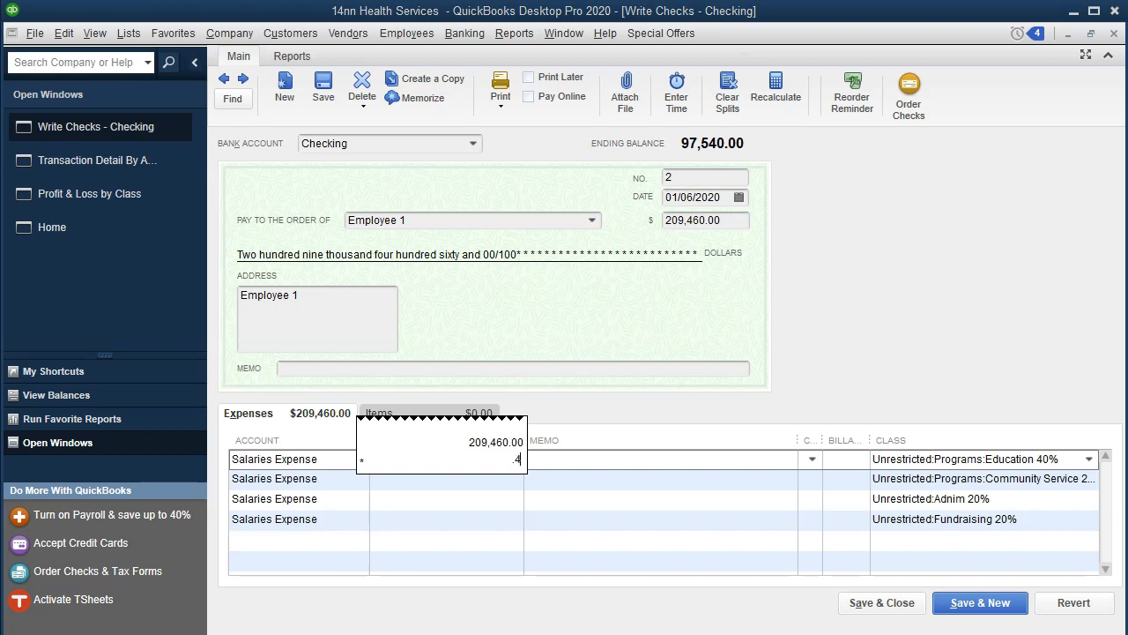
text(.4)
key(Tab)
Set the amount of the check's Community Service 20% Salaries Expense line to 209,460 × .2, giving 41,892.00
key(Tab)
key(Tab)
key(Tab)
key(Tab)
key(Tab)
text(209460*)
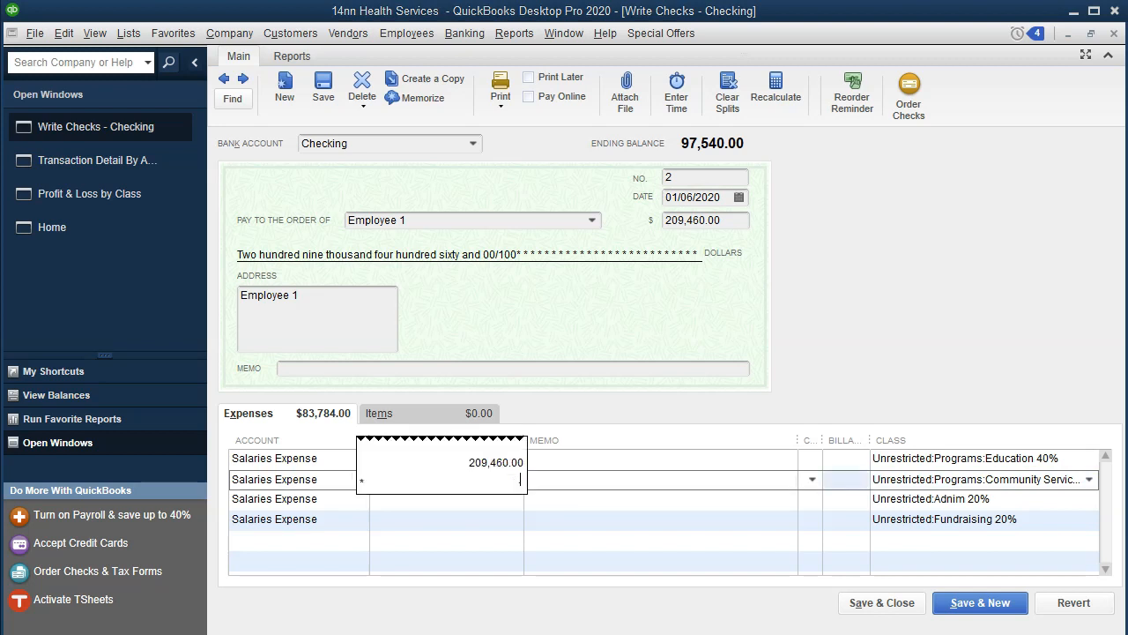
text(.2)
key(Tab)
Set the amount of the check's Adnim 20% Salaries Expense line to 209,460 × .2, giving 41,892.00
key(Tab)
key(Tab)
key(Tab)
key(Tab)
key(Tab)
text(20946)
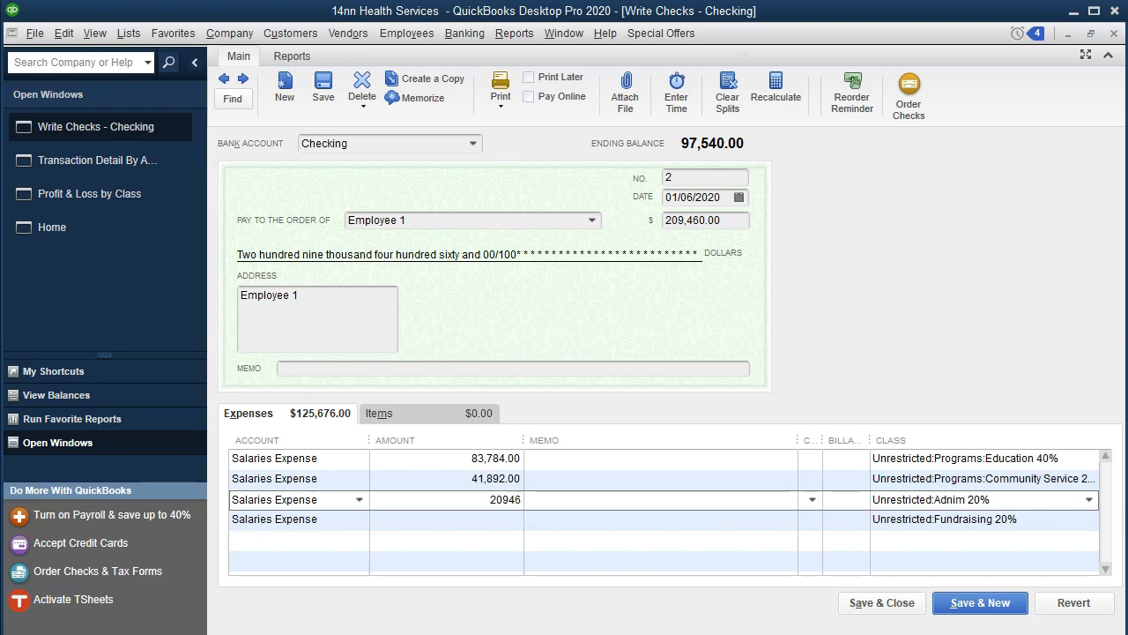
text(0*.)
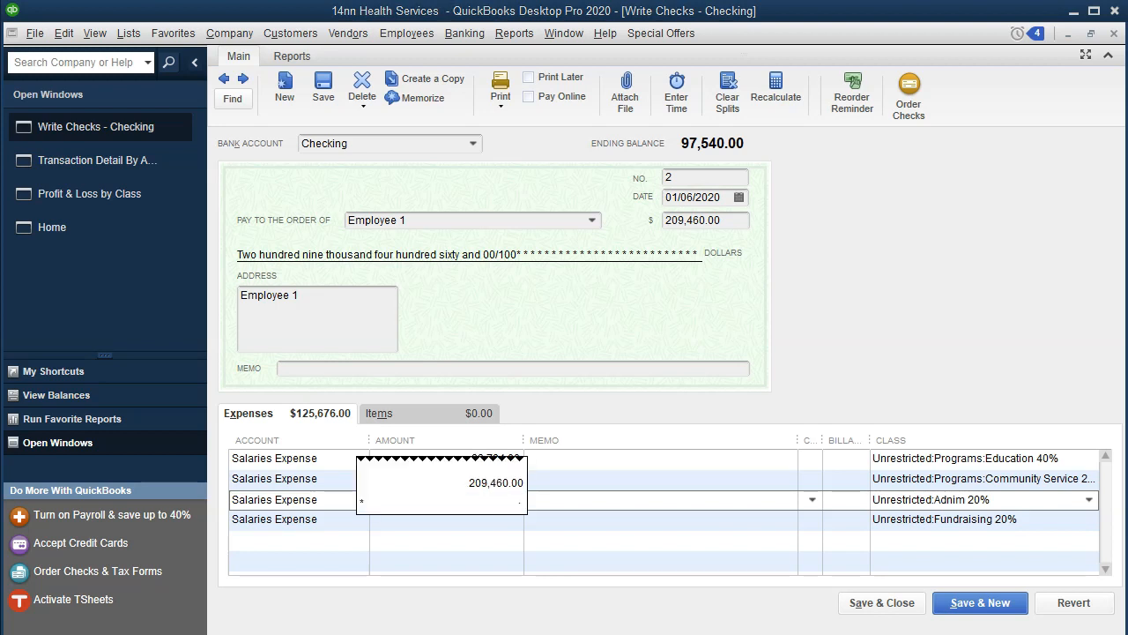
text(2)
key(Tab)
Set the amount of the check's Fundraising 20% Salaries Expense line to 209,460 × .2, giving 41,892.00
key(Tab)
key(Tab)
key(Tab)
key(Tab)
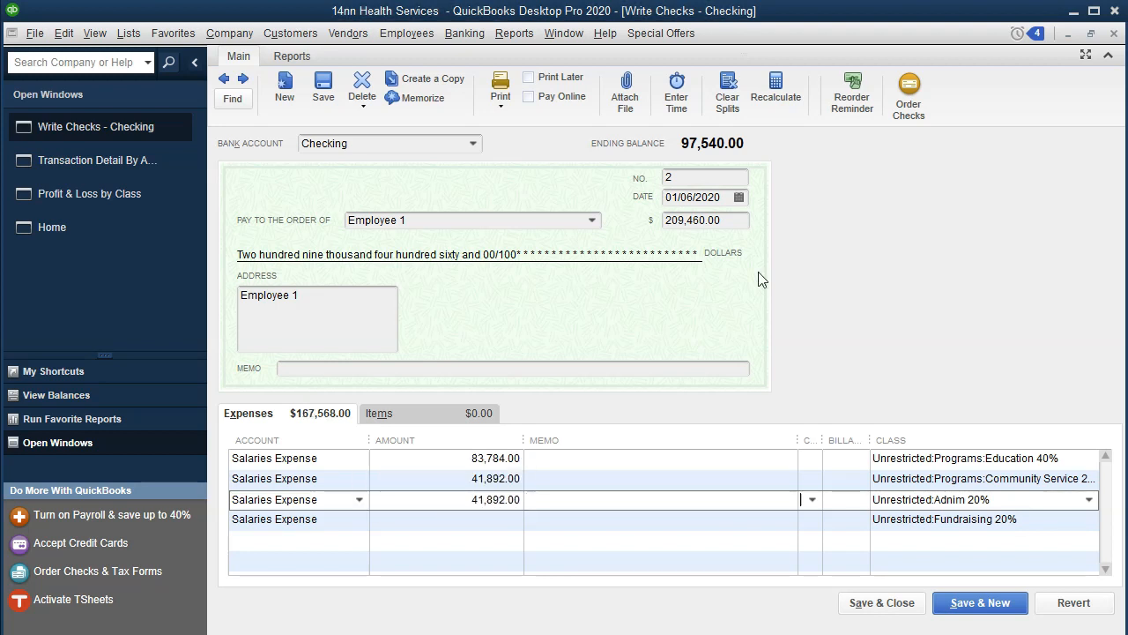
key(Tab)
text(2)
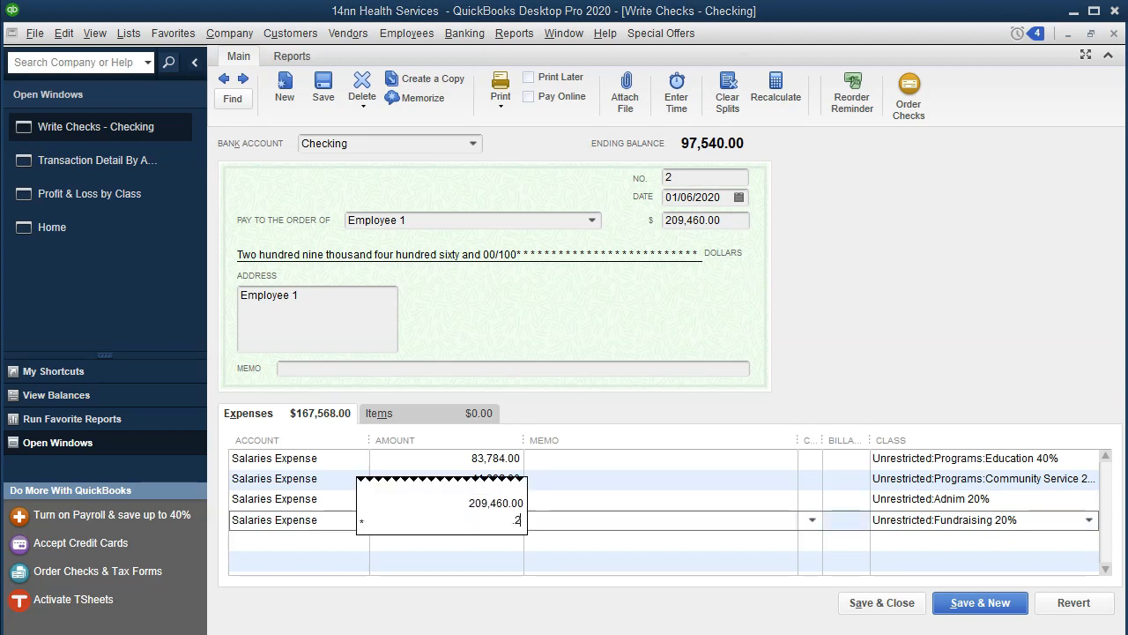
text(09460*.2)
key(Tab)
key(Tab)
key(Tab)
key(Tab)
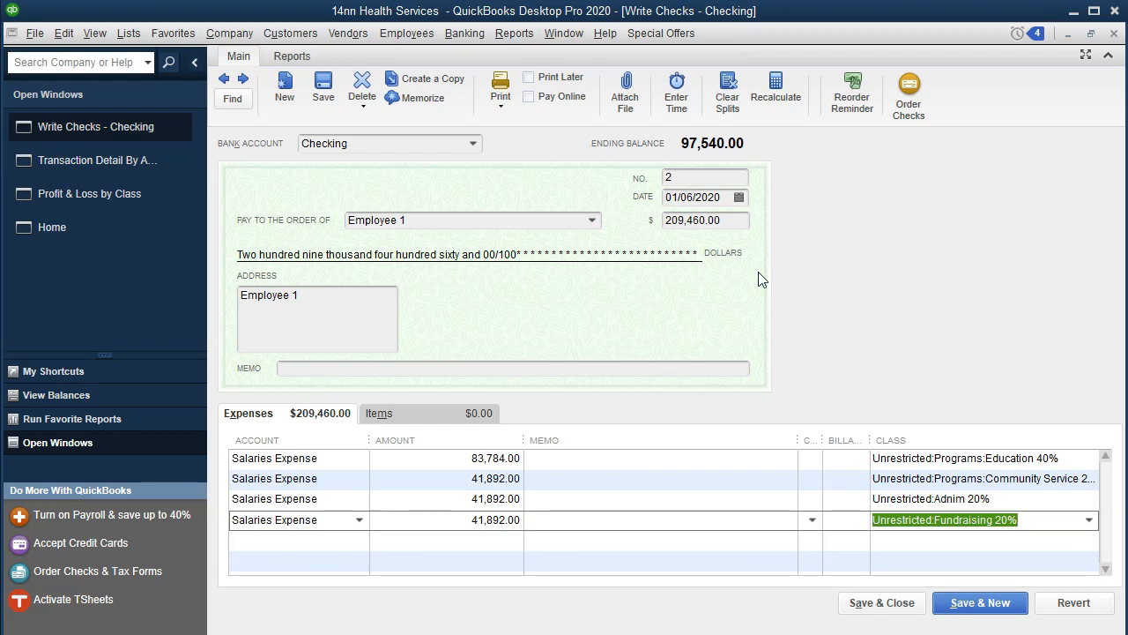
Save and close the Employee 1 salaries check, recording the changes
click(853, 608)
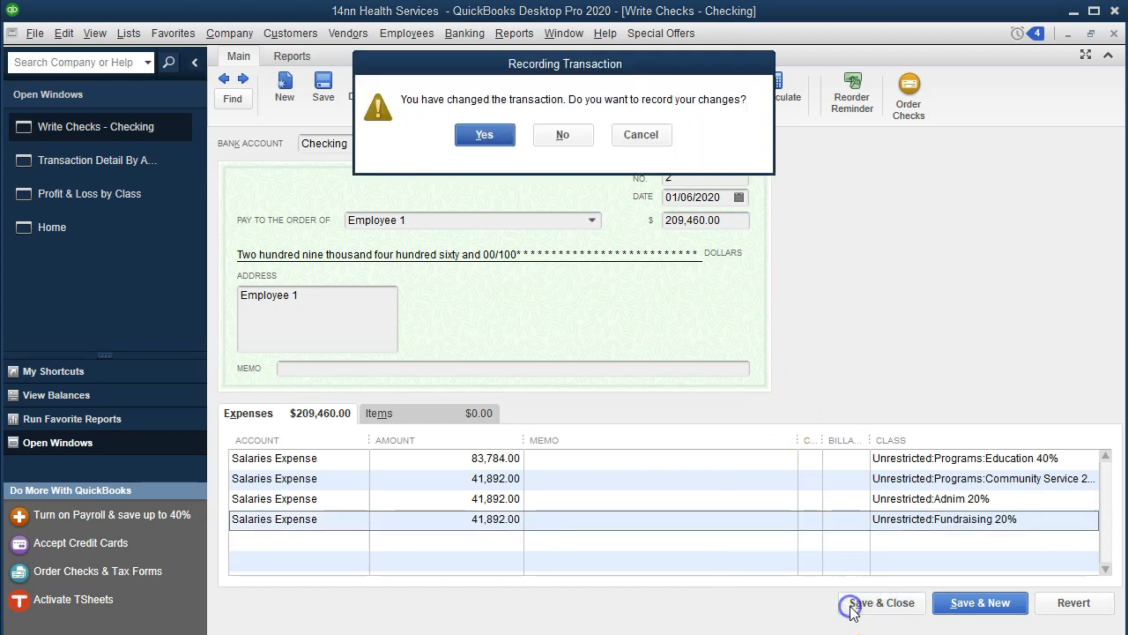
click(487, 134)
click(519, 186)
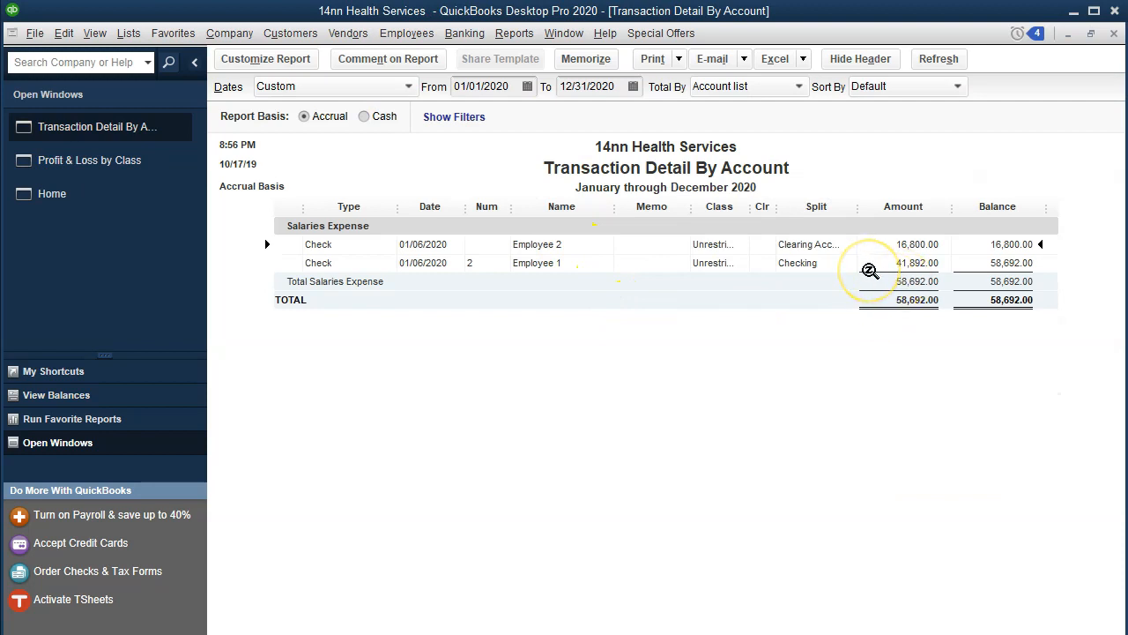
Reopen the Employee 1 check from the detail report to review its class split, and close it
click(907, 264)
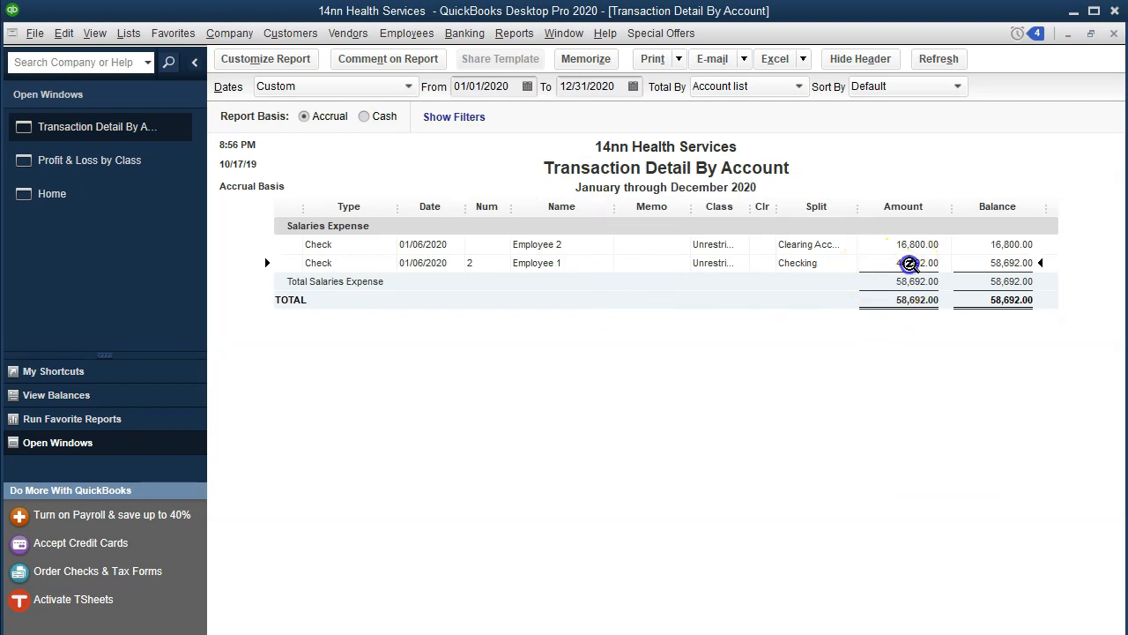
double_click(909, 263)
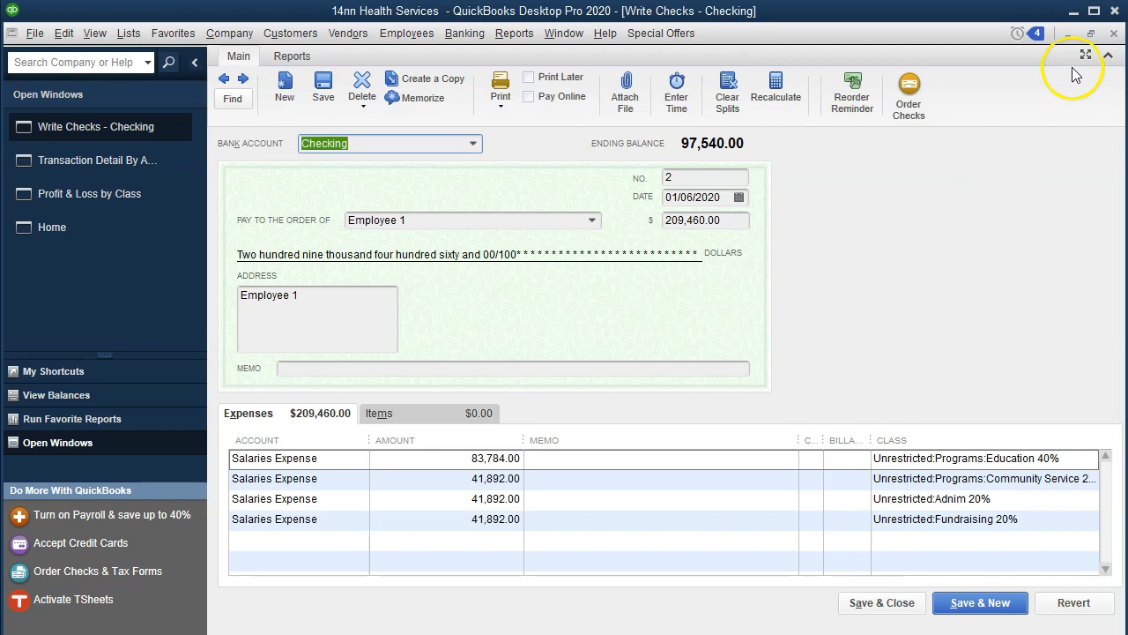
click(1114, 33)
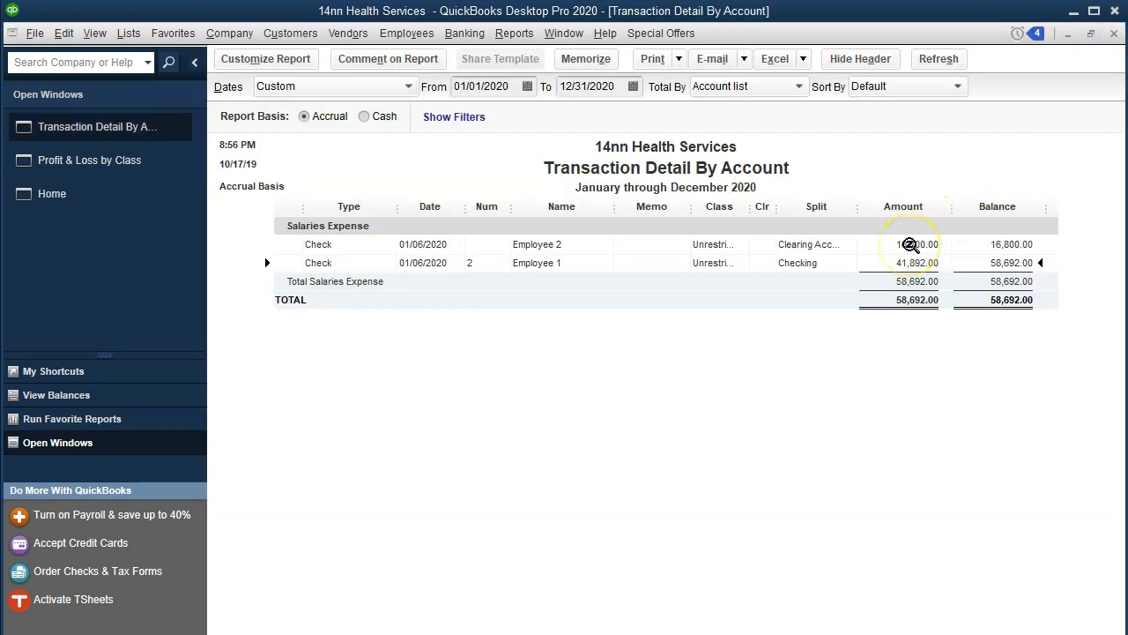
Open the Employee 2 check from the detail report and change its Salaries Expense line's class to Education 40%
double_click(908, 242)
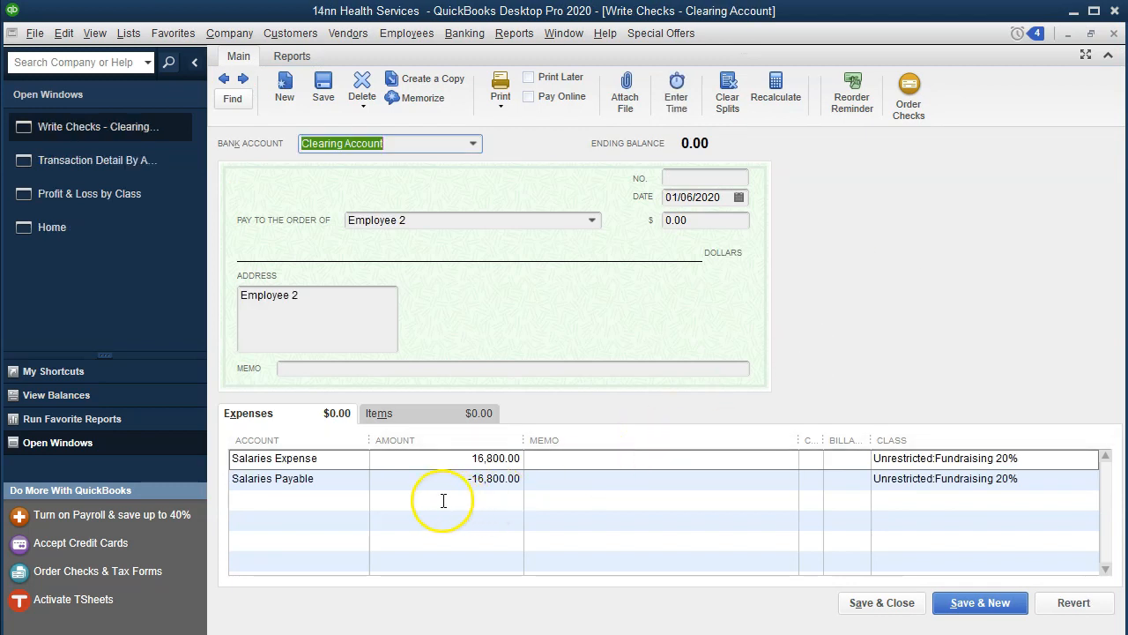
click(338, 456)
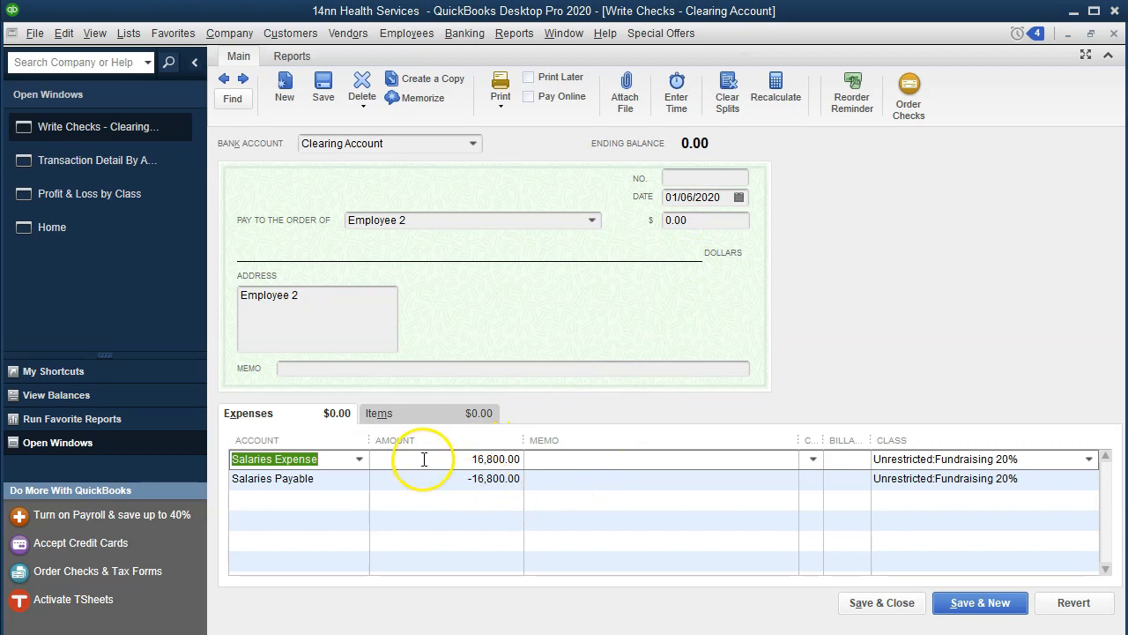
key(Tab)
key(Tab)
key(Tab)
key(Tab)
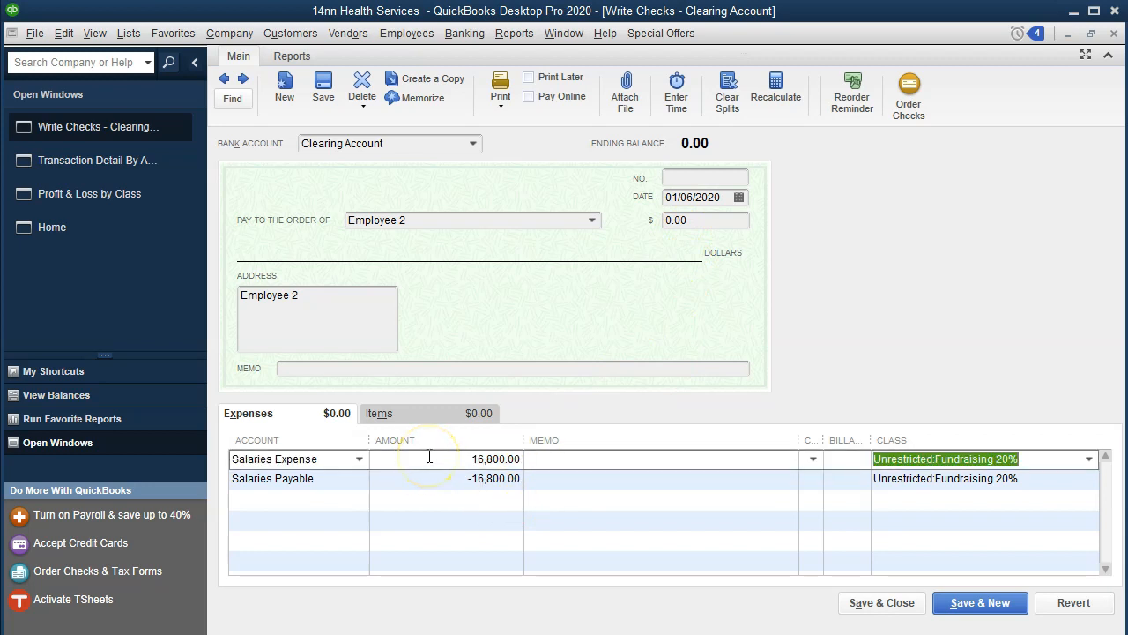
text(ed)
key(Tab)
Below the Salaries Payable line, add a Salaries Expense line with the class Community Service 20%
key(Tab)
key(Tab)
key(Tab)
key(Tab)
key(Tab)
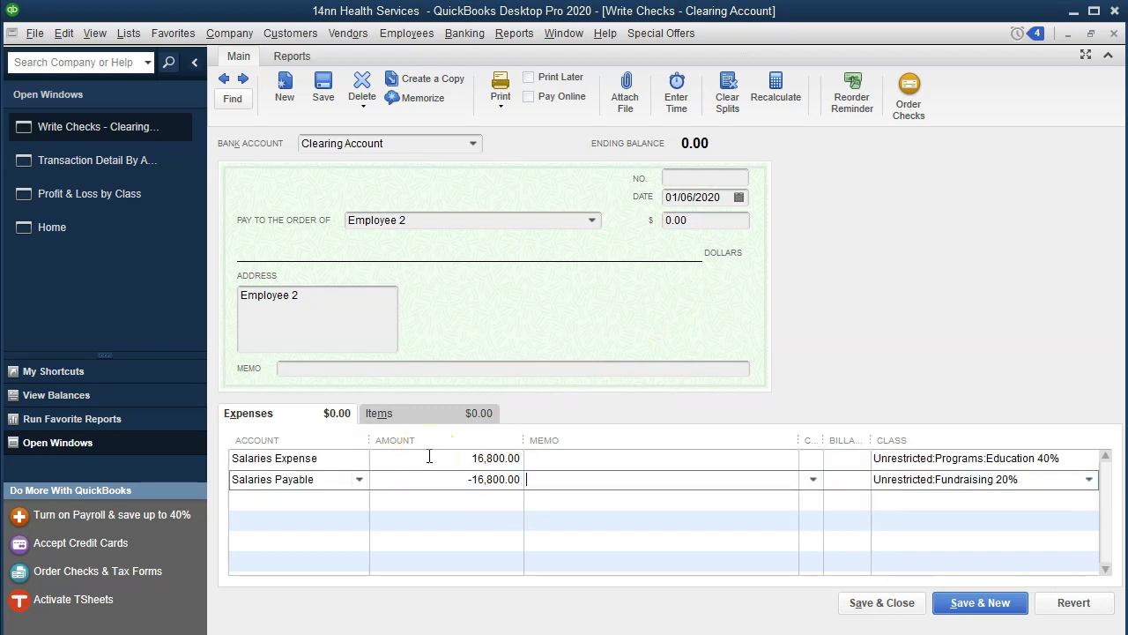
text(Salaries Expense)
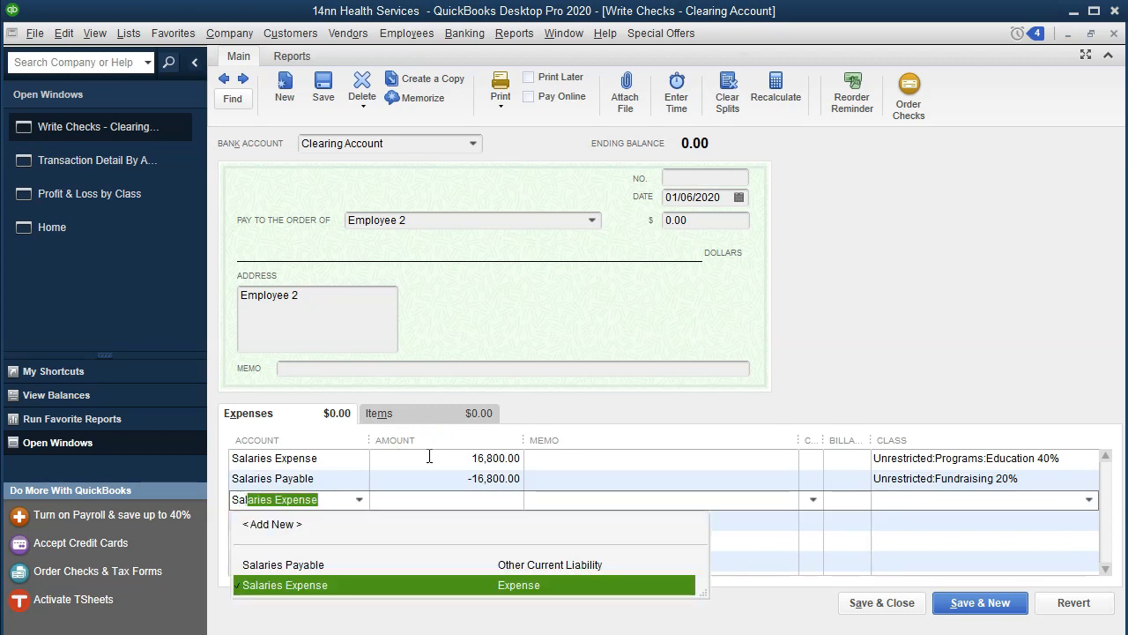
key(Tab)
key(Tab)
key(Tab)
key(Tab)
text(co)
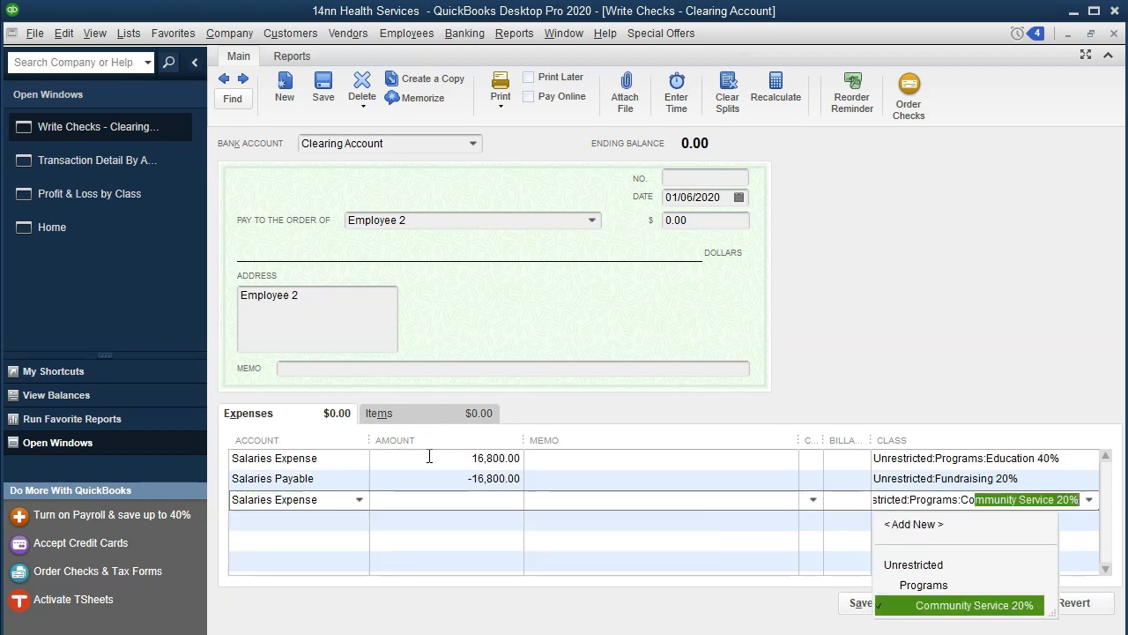
key(Tab)
Add another Salaries Expense line to the Employee 2 check with the class Adnim 20%
text(Sa)
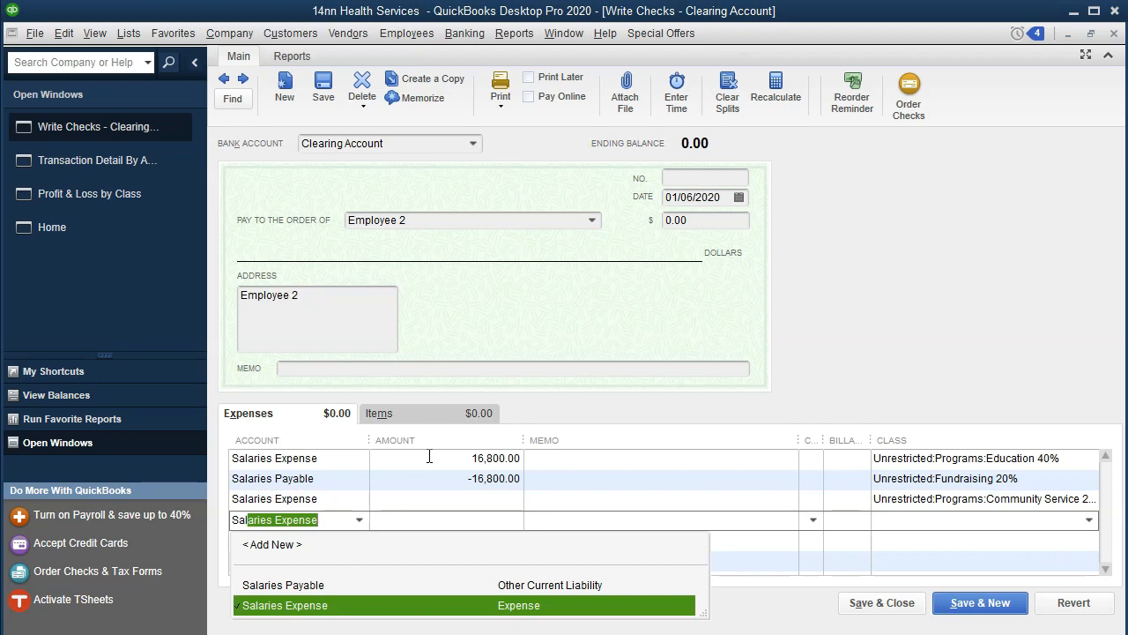
key(Tab)
key(Tab)
key(Tab)
key(Tab)
text(ad)
key(Tab)
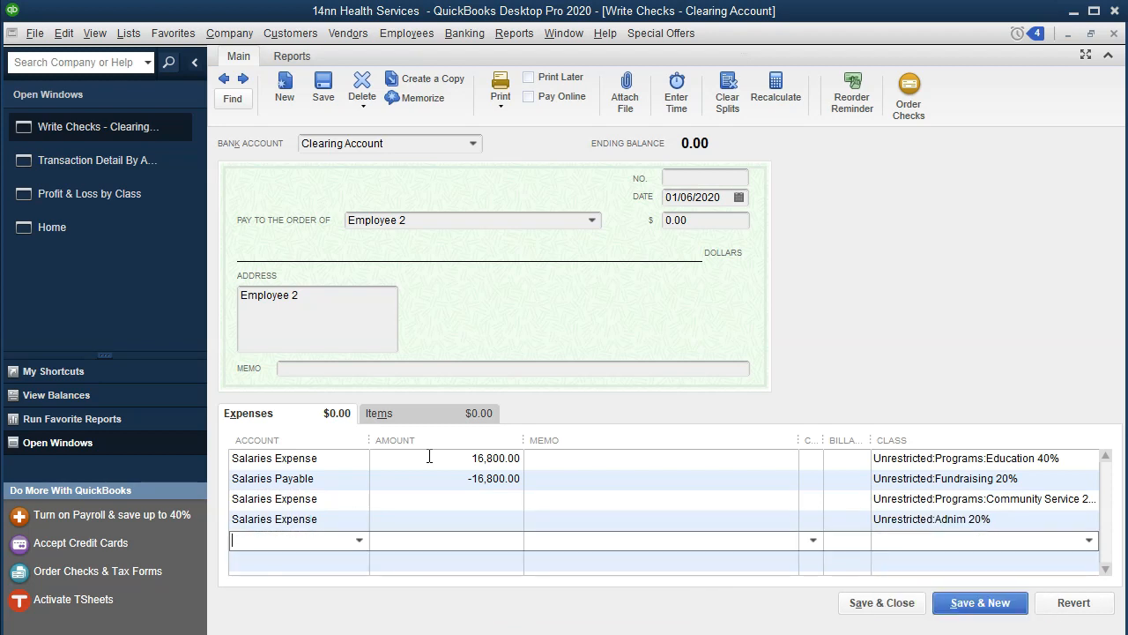
Add a last Salaries Expense line to the Employee 2 check with the class Fundraising 20%
text(sa)
key(Tab)
key(Tab)
key(Tab)
text(fu)
key(Tab)
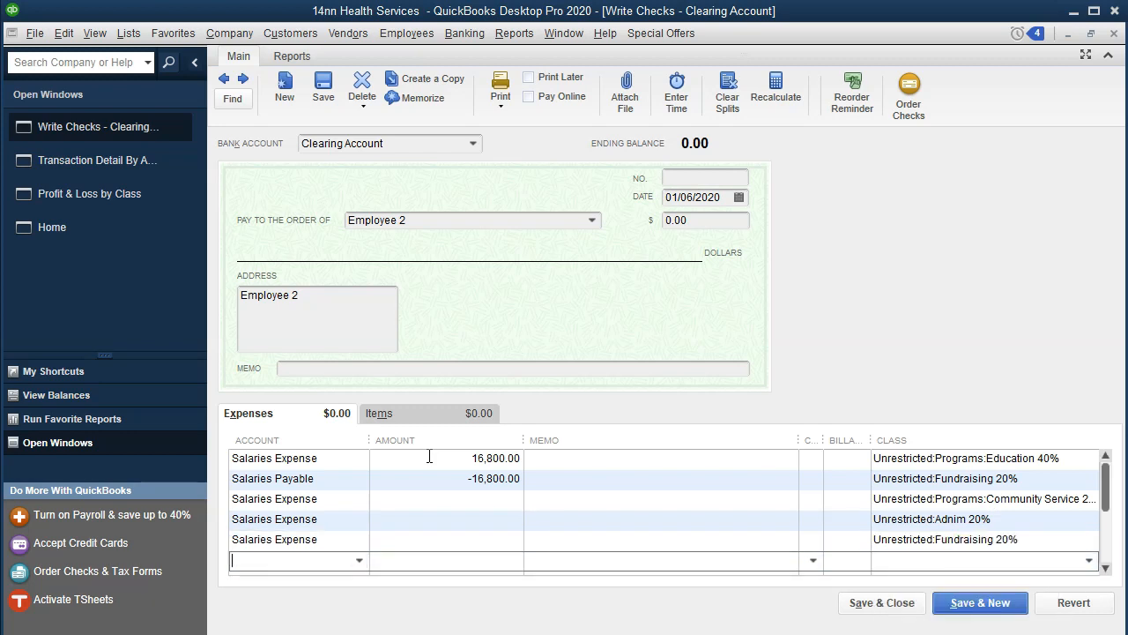
Set the amount of the Employee 2 check's Education 40% line to 40% of 16,800, giving 6,720.00
click(430, 456)
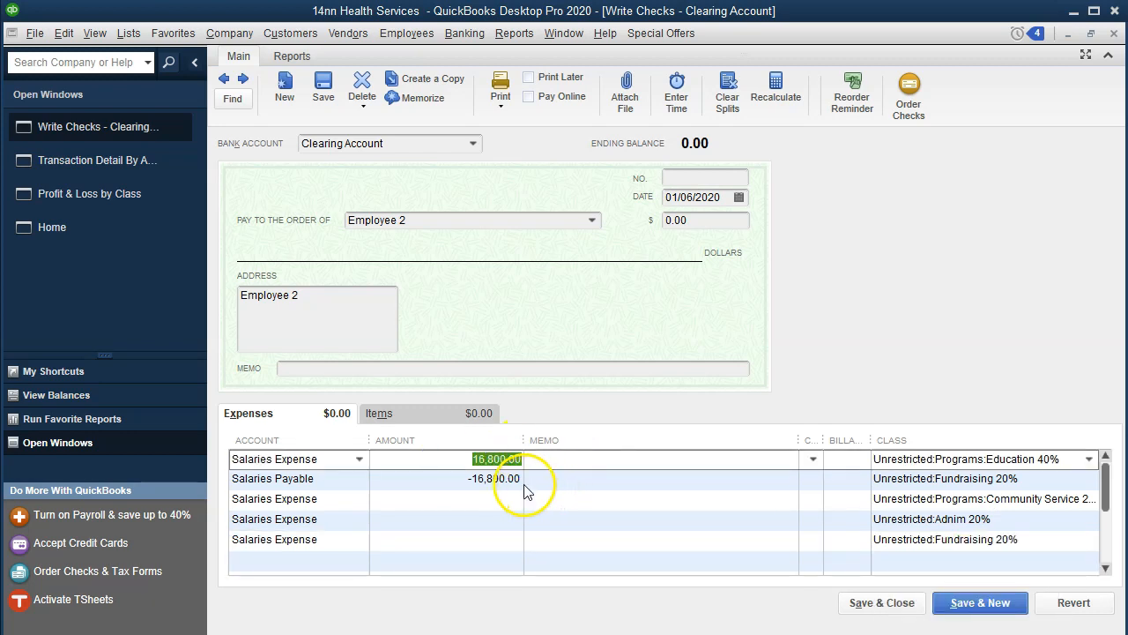
text(16,800.00 *)
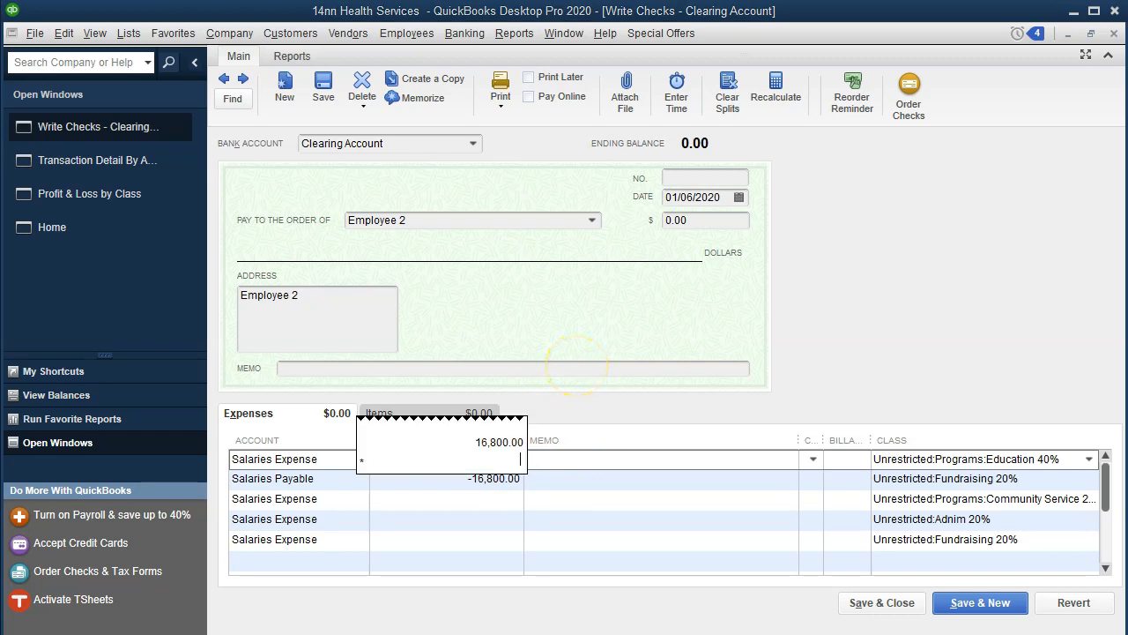
key(Return)
key(Tab)
key(Tab)
key(Tab)
key(Tab)
key(Tab)
key(Tab)
key(Tab)
key(Tab)
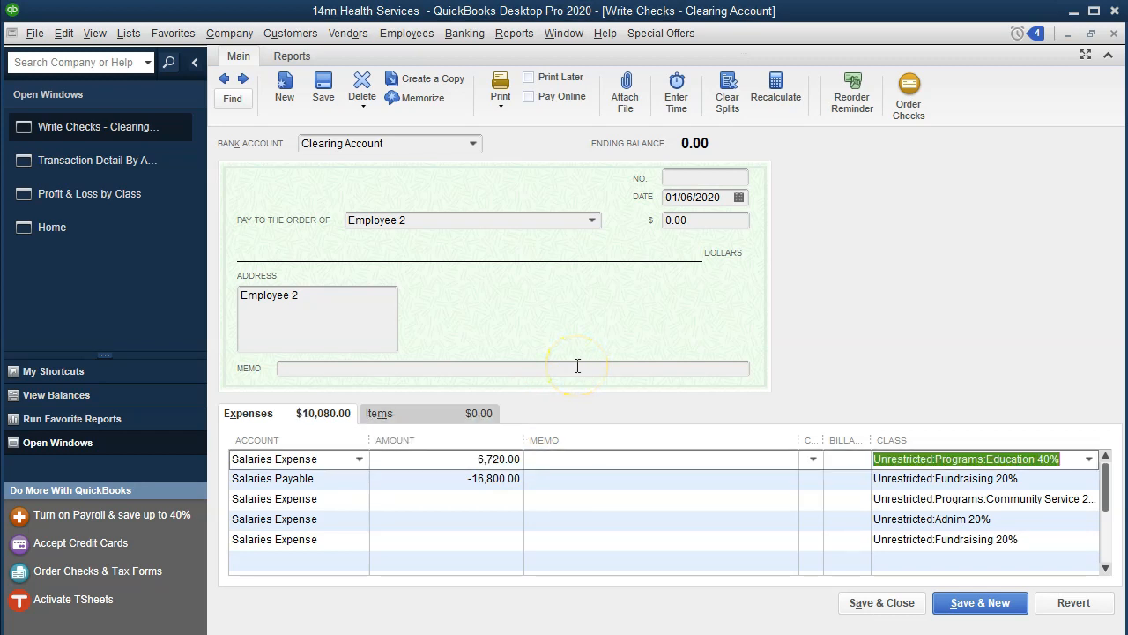
Set the Community Service 20% line's amount to 20% of 16,800, giving 3,360.00
key(Tab)
key(Tab)
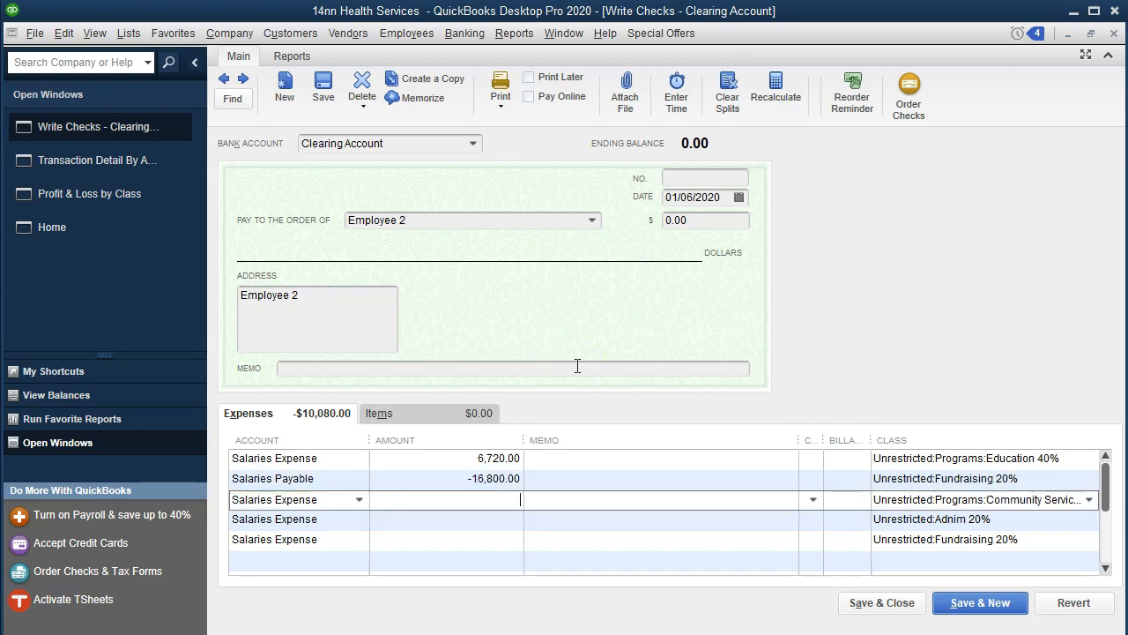
text(16800*.2)
key(Return)
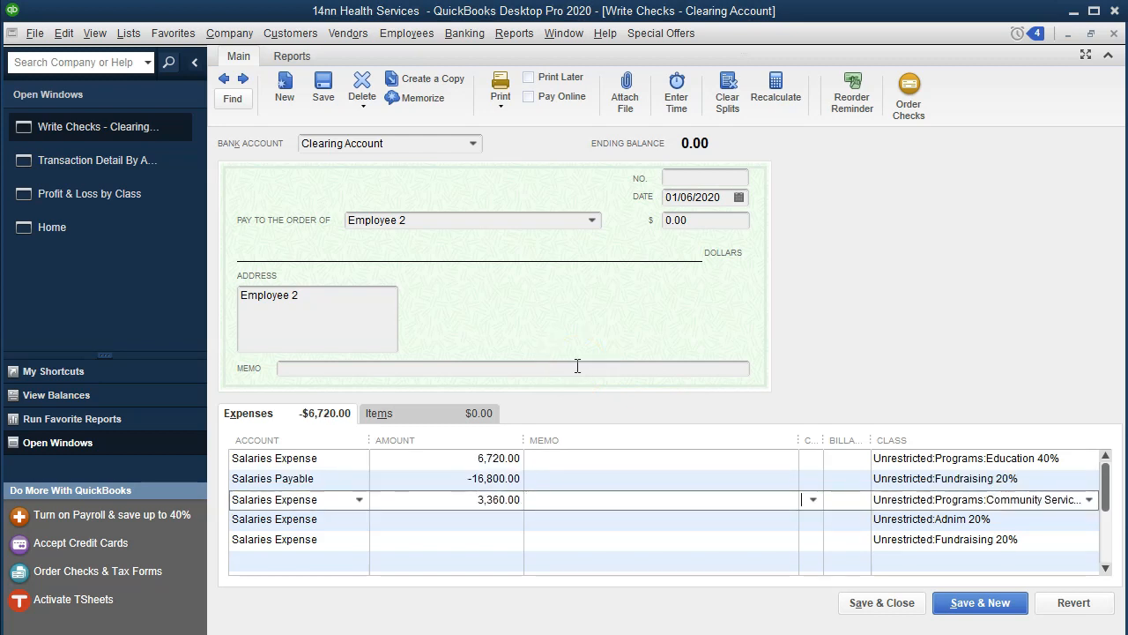
Set the Adnim 20% salaries line's amount to 16,800 times .2, giving 3,360.00
key(Tab)
key(Tab)
key(Tab)
key(Tab)
text(16800*)
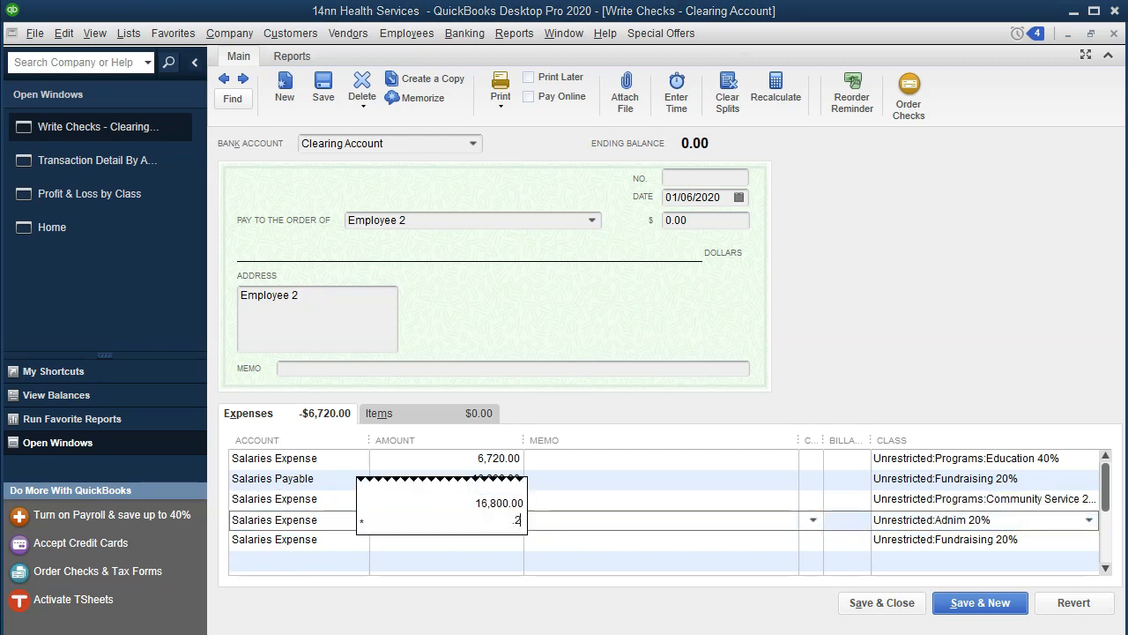
text(.2)
key(Return)
Set the last Salaries Expense line, Fundraising 20%, to 20% of 16,800, giving 3,360.00
key(Tab)
key(Tab)
key(Tab)
key(Tab)
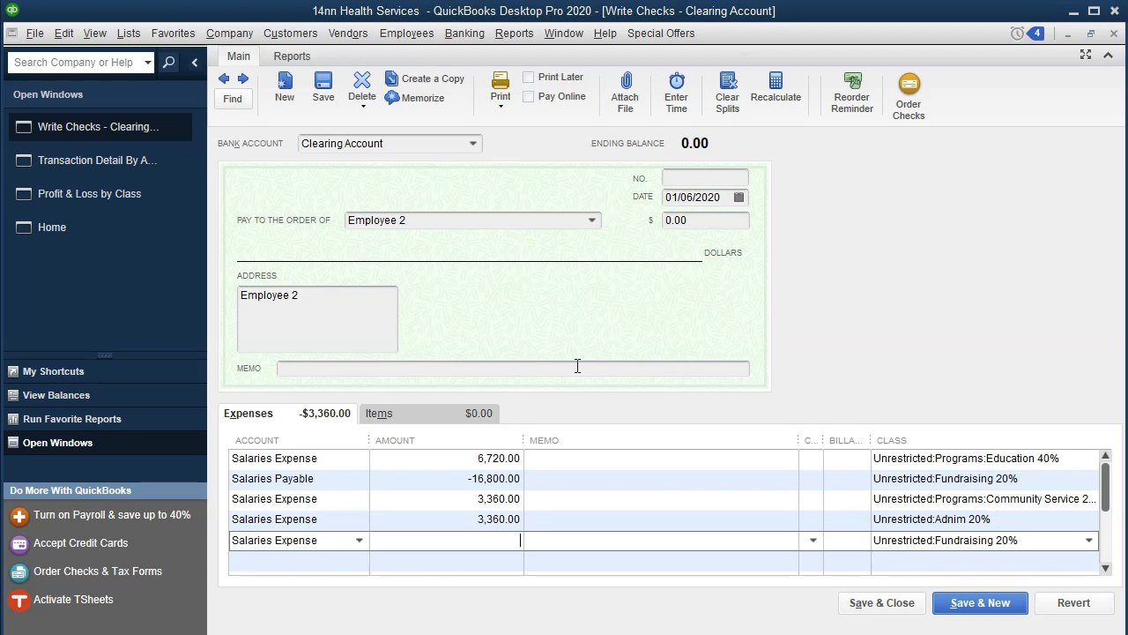
text(16,800.00 *)
key(Return)
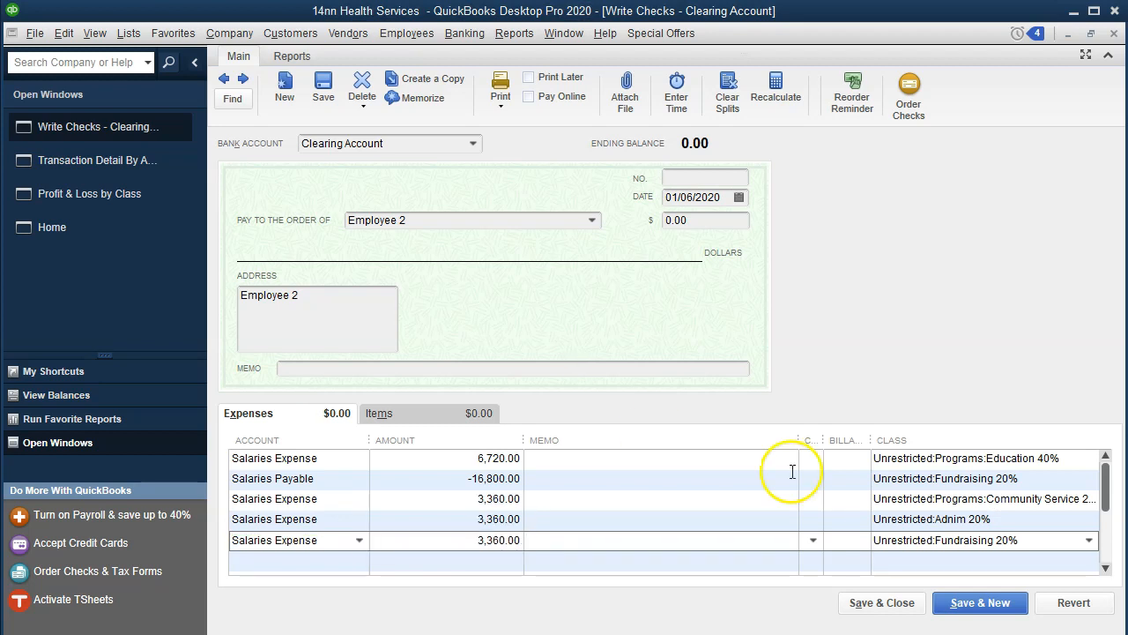
Save and close the Employee 2 check, recording the changes, and close the transaction detail to return to Profit & Loss by Class
click(868, 603)
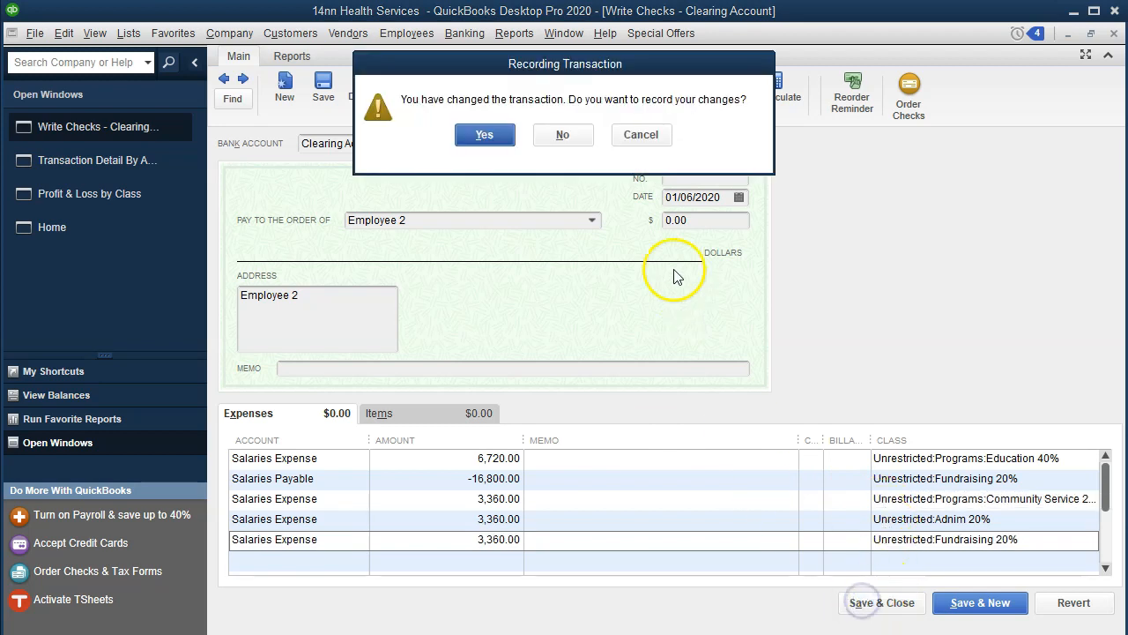
click(491, 138)
click(526, 187)
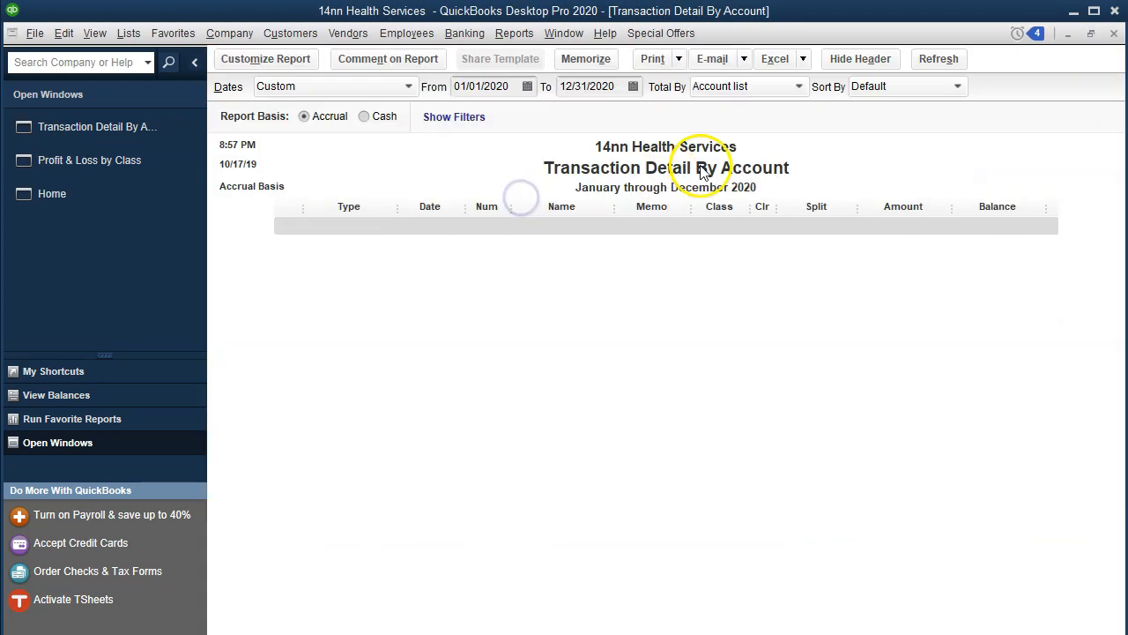
click(1113, 33)
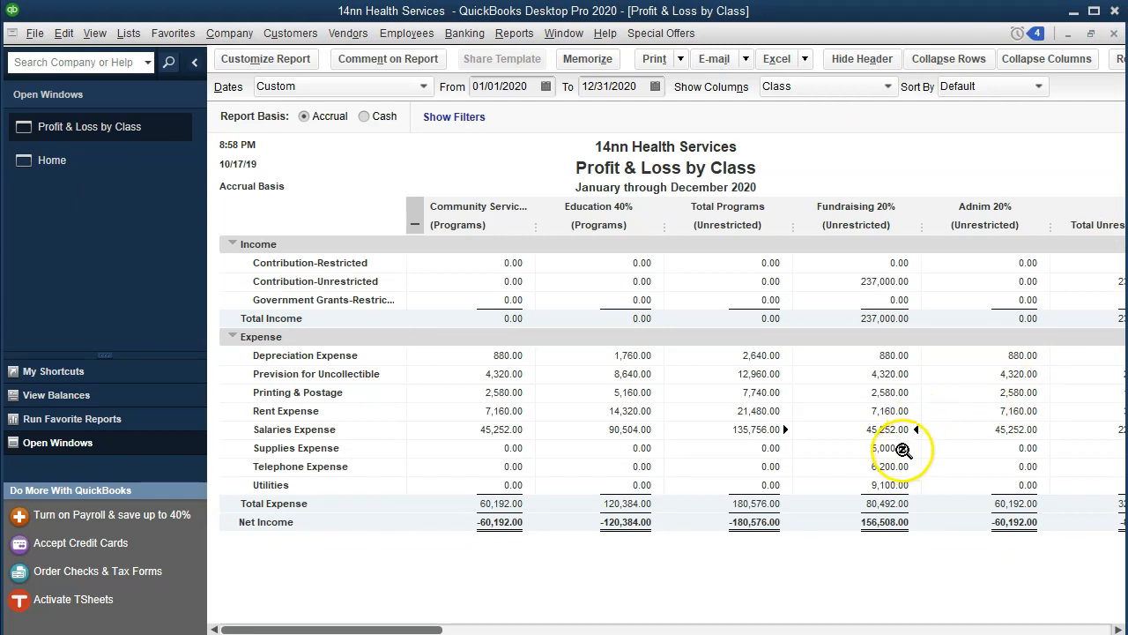
Open the detail behind the Fundraising 20% Supplies Expense and open the Office Depot check for 500.00
click(902, 448)
double_click(902, 448)
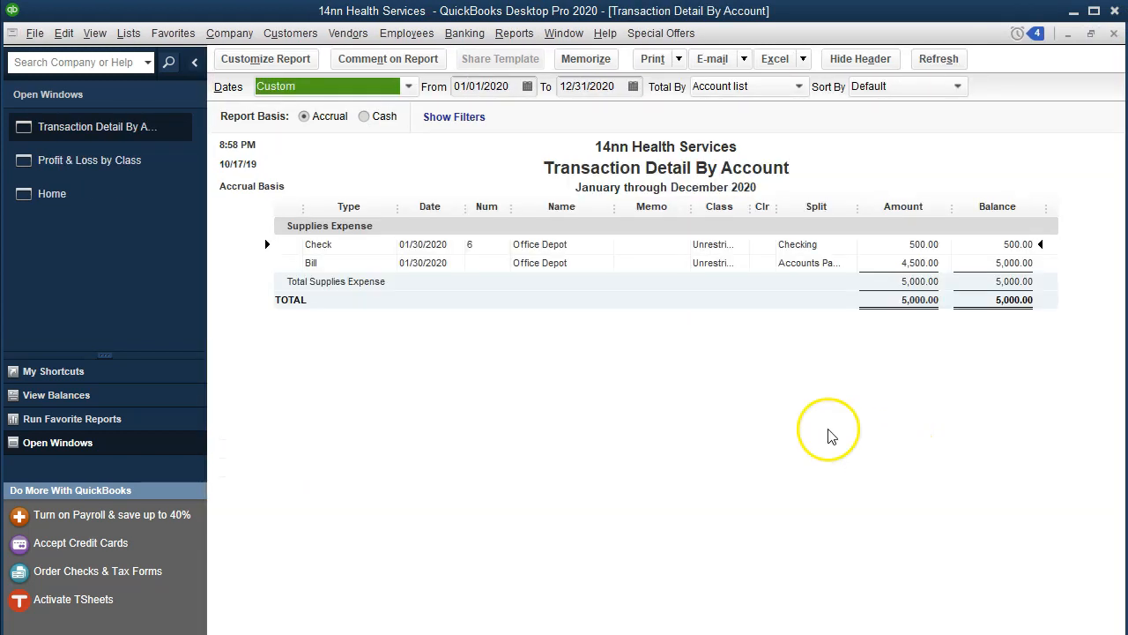
double_click(913, 243)
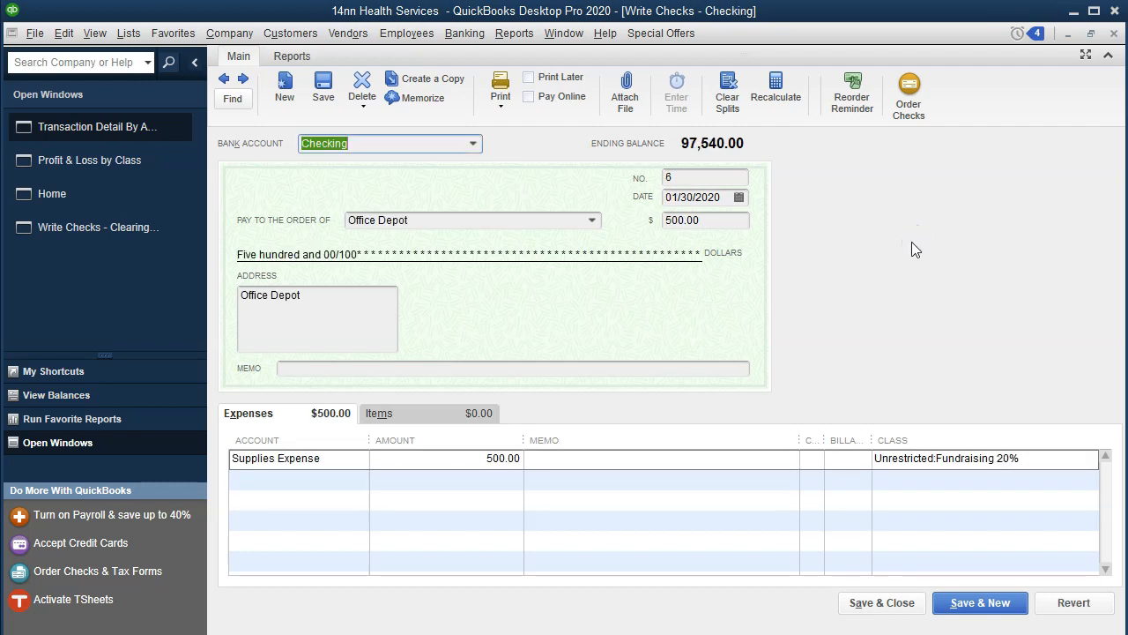
Change the class of the Office Depot check's Supplies Expense line to Education 40%
click(328, 457)
key(Tab)
key(Tab)
key(Tab)
key(Tab)
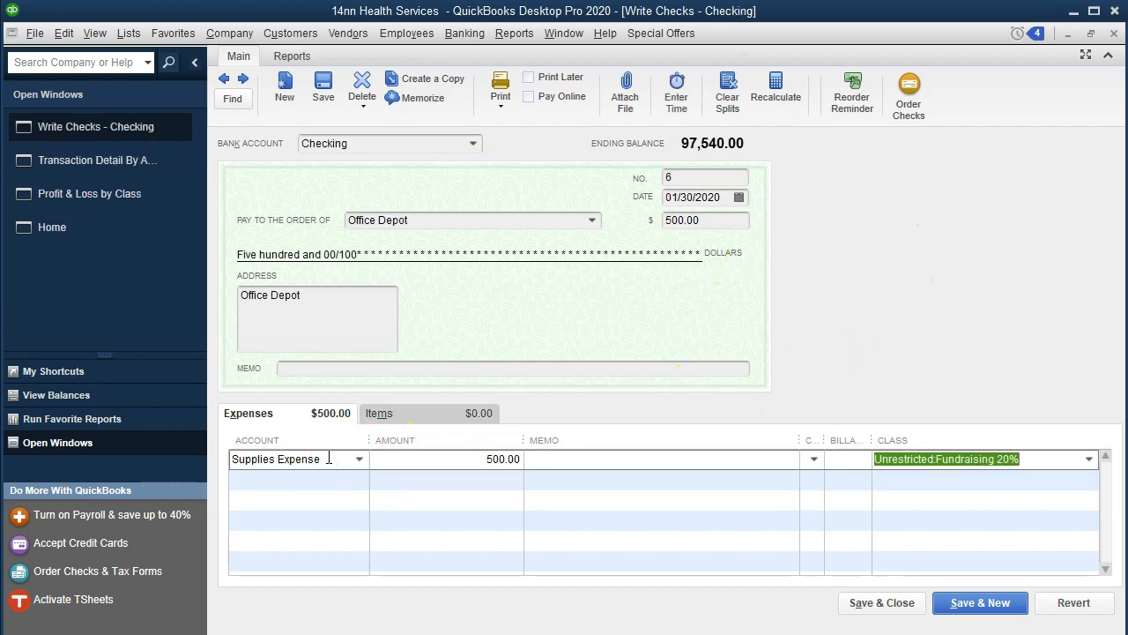
text(ed)
key(Tab)
Add a second Supplies Expense line to the Office Depot check with the class Community Service 20%
text(Sa)
key(BackSpace)
key(BackSpace)
key(BackSpace)
text(Su)
key(Tab)
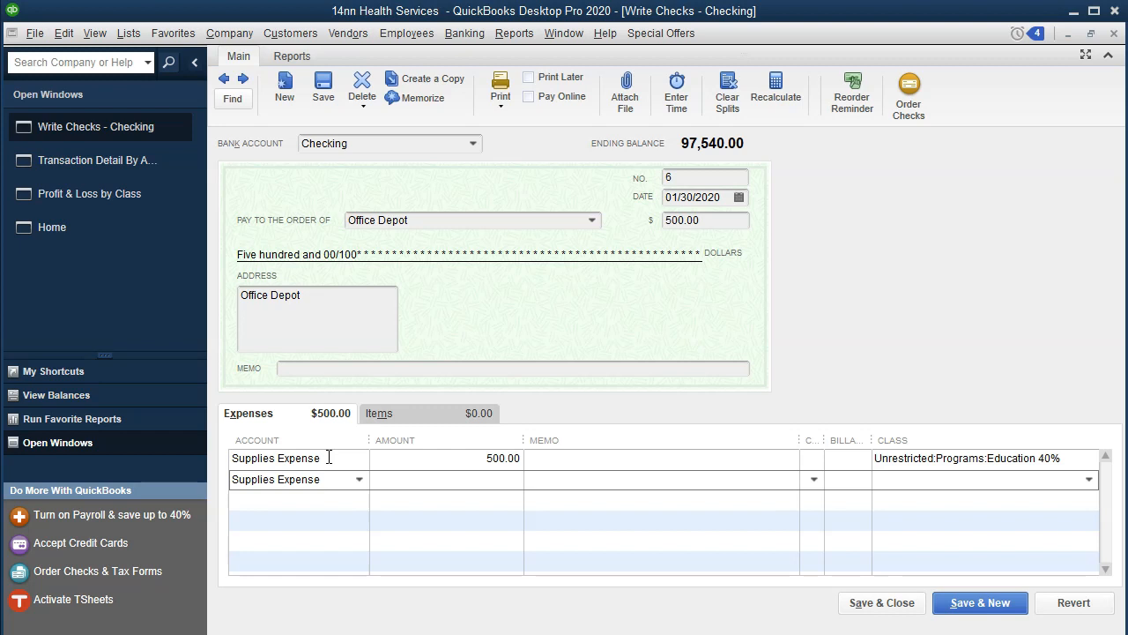
text(c)
key(Tab)
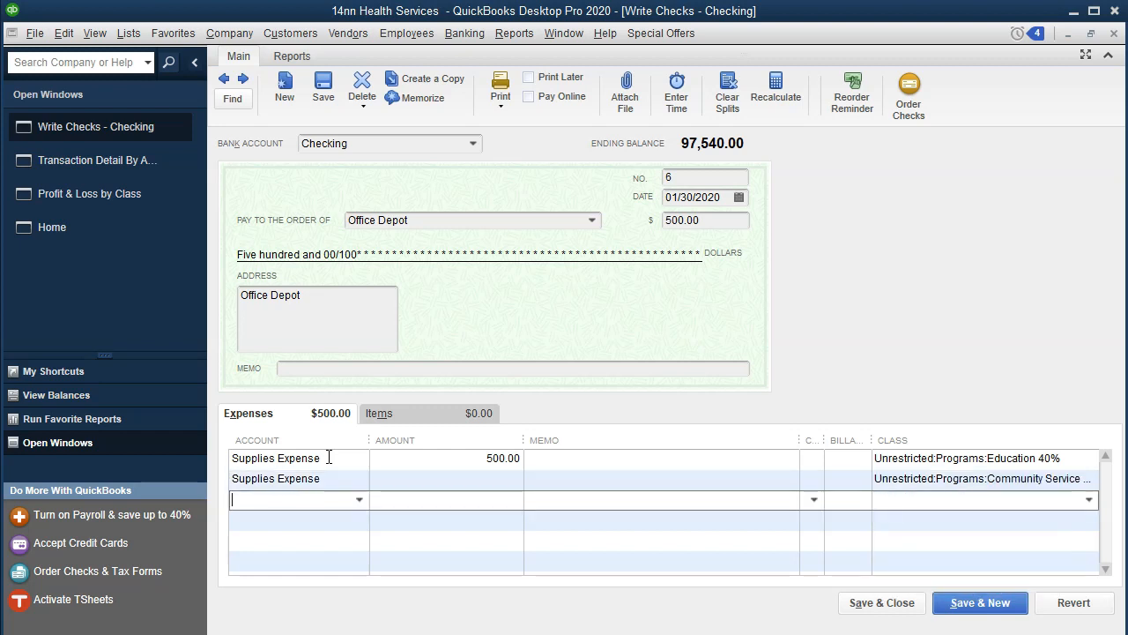
Add a third Supplies Expense line to the check with the class Adnim 20%
text(Sup)
key(Tab)
key(Tab)
text(a)
key(Tab)
Add a fourth Supplies Expense line to the check with the class Fundraising 20%
text(Su)
key(Tab)
key(Tab)
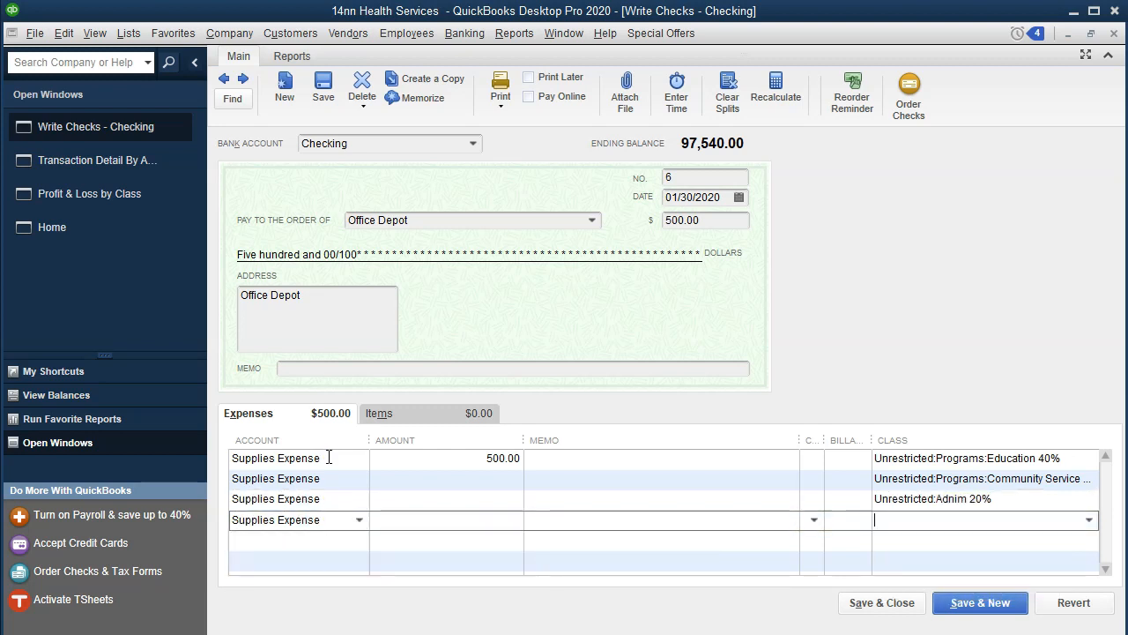
text(f)
key(Tab)
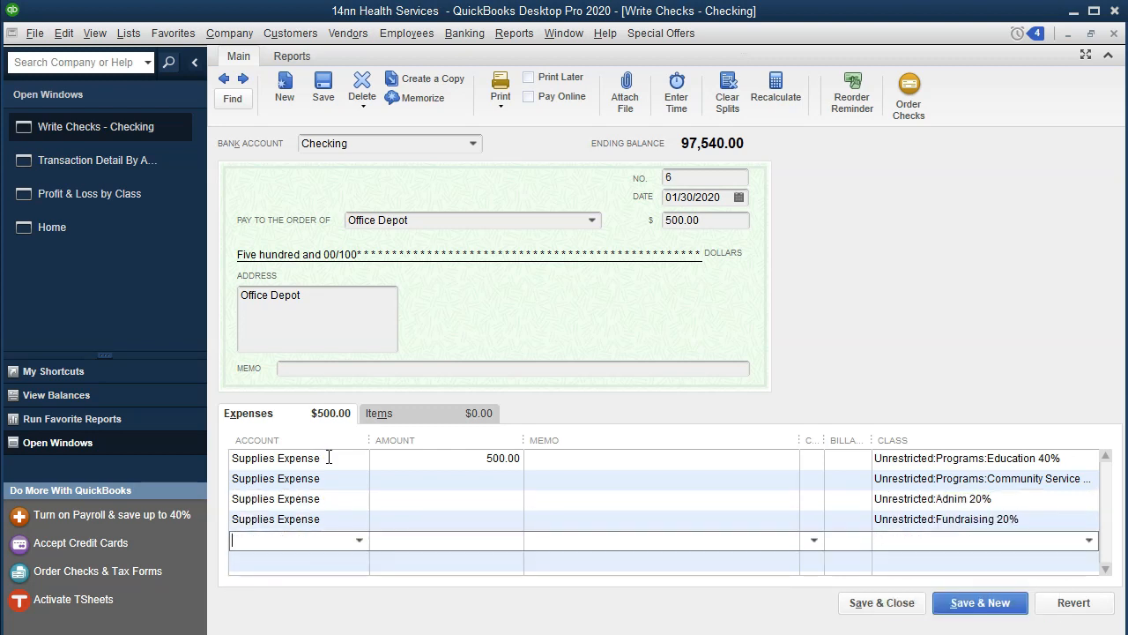
Set the Education 40% supplies line's amount to 500 times .4, giving 200.00
click(447, 455)
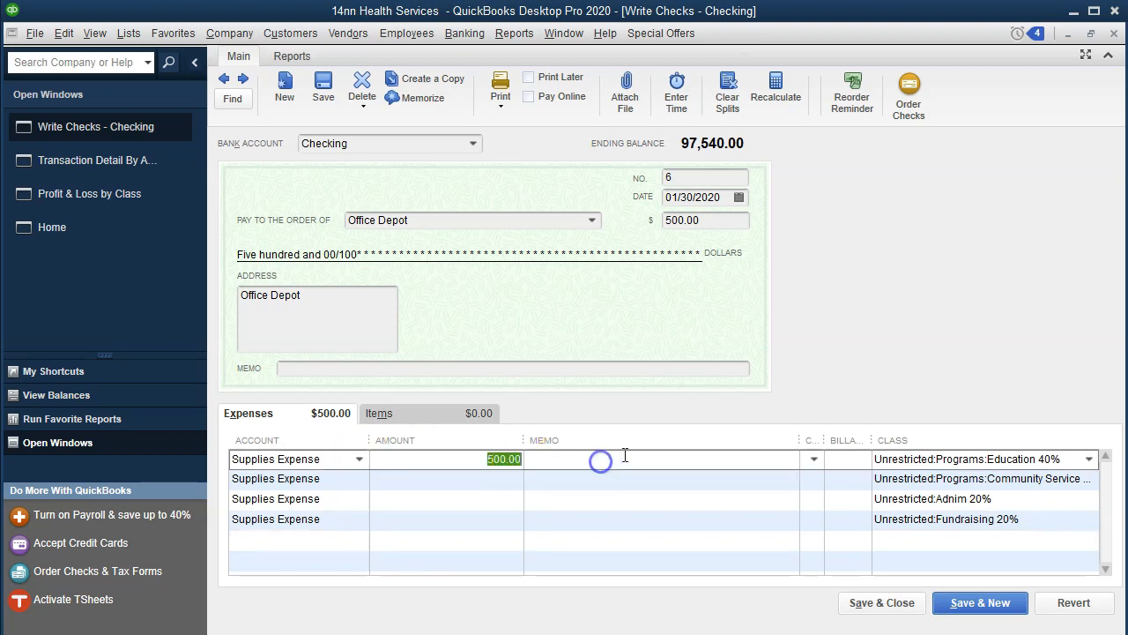
text(*)
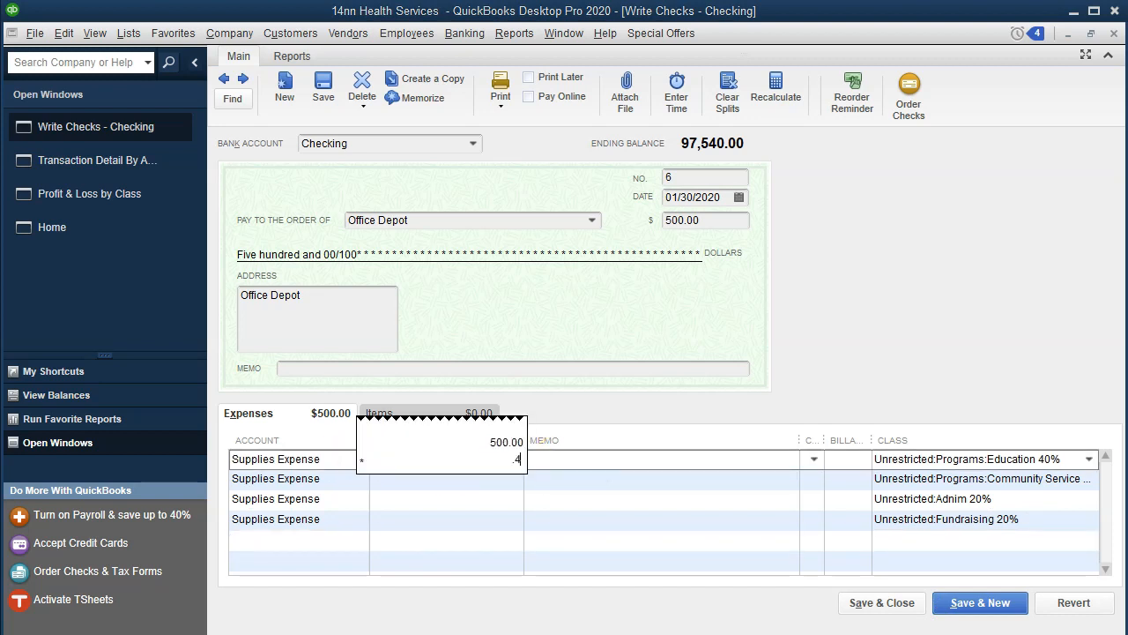
text(.4)
key(Return)
Set the Community Service 20% and Adnim 20% supplies lines to 500 times .2, giving 100.00 each
key(Down)
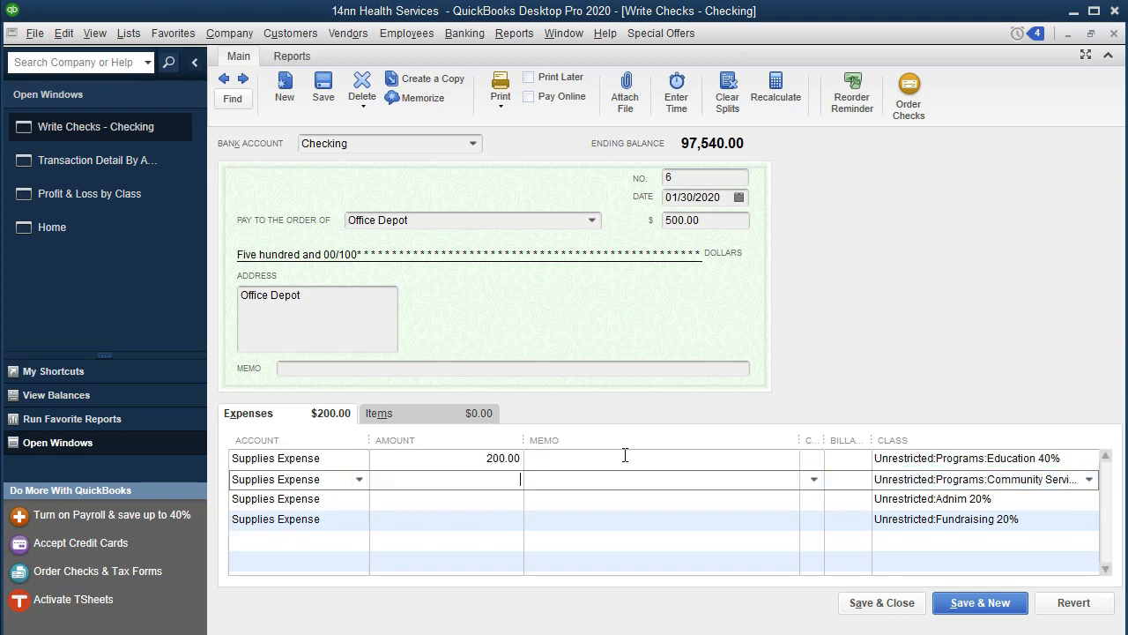
text(500*)
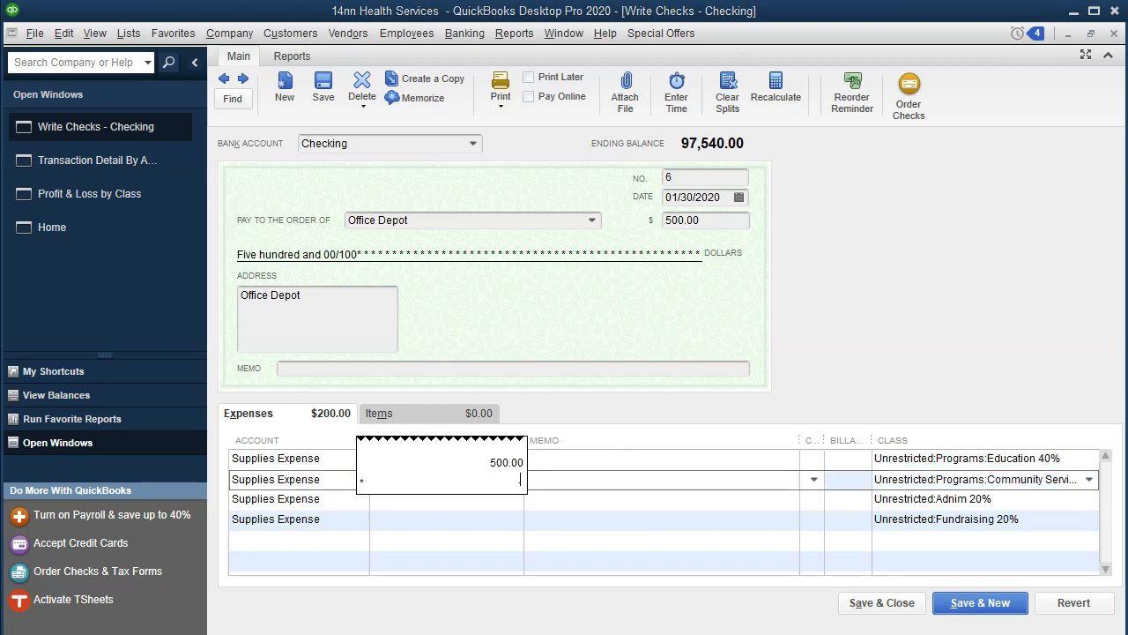
text(.2)
key(Return)
key(Down)
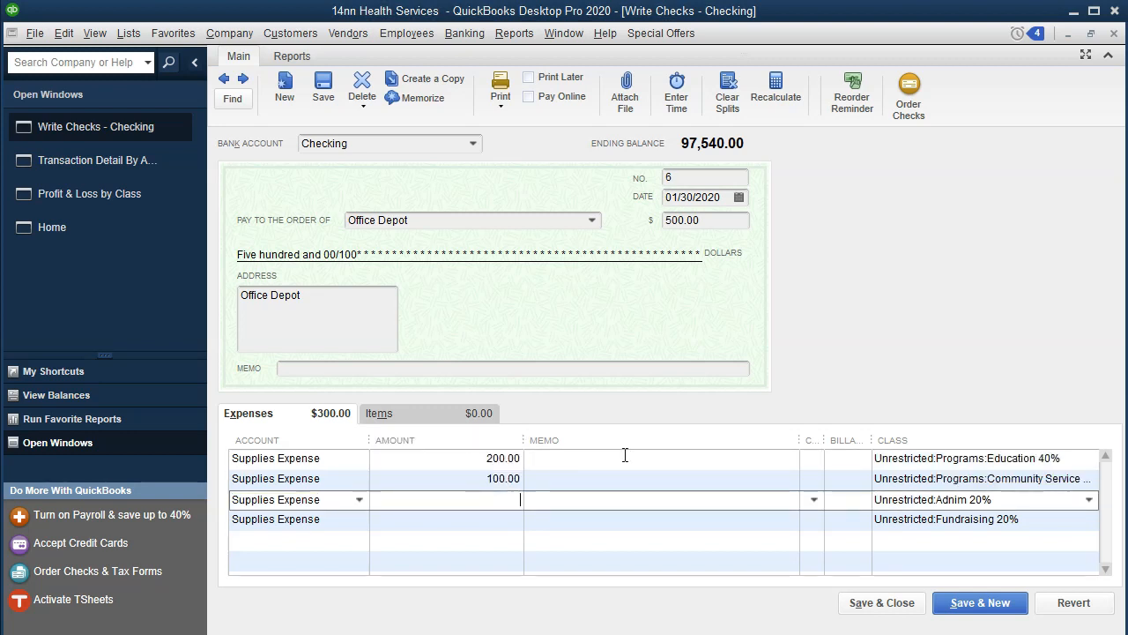
text(500.00 * .2)
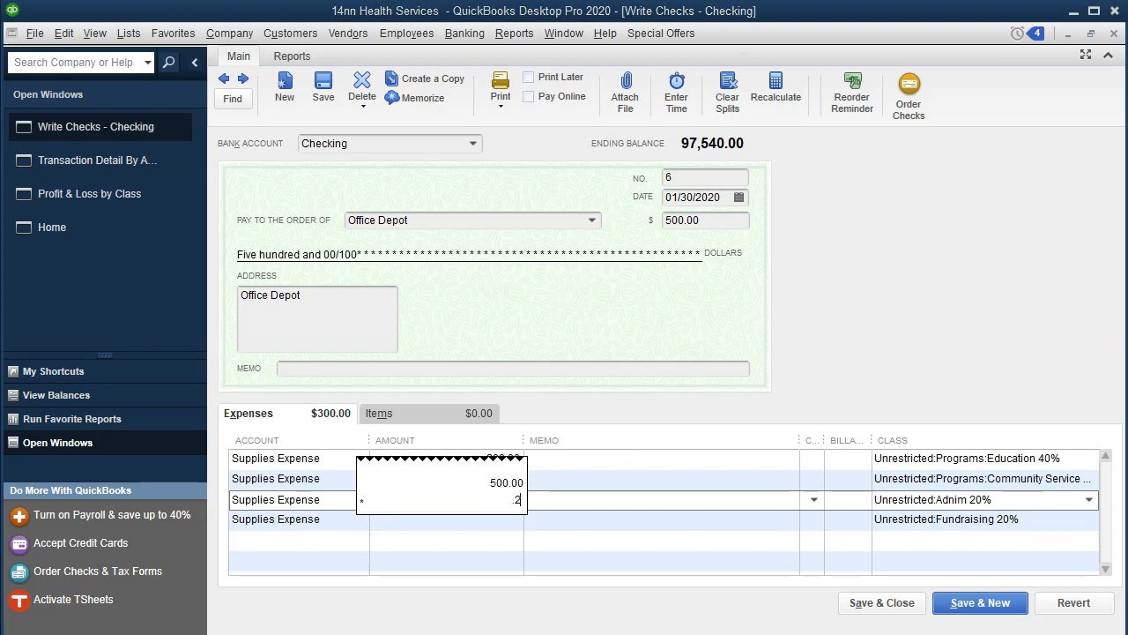
key(Return)
Set the Fundraising 20% supplies line's amount to 500 times .2, giving 100.00
key(Tab)
key(Tab)
key(Tab)
key(Tab)
key(Tab)
text(500.00 *)
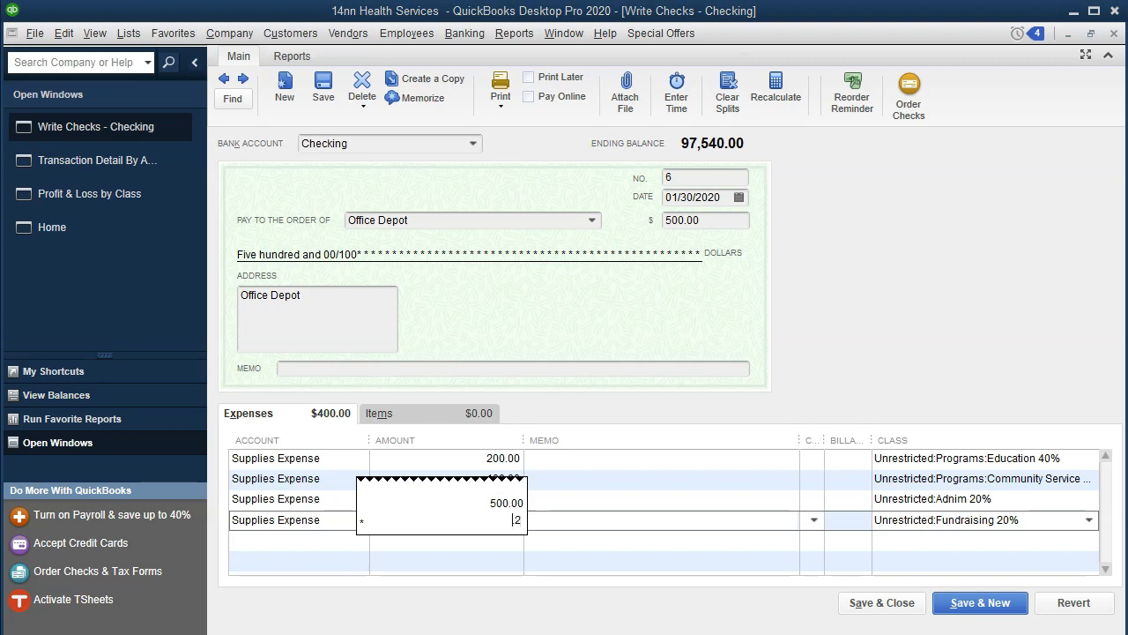
key(Return)
Save and close the Office Depot check, recording the changes and accepting the future transaction date
click(877, 604)
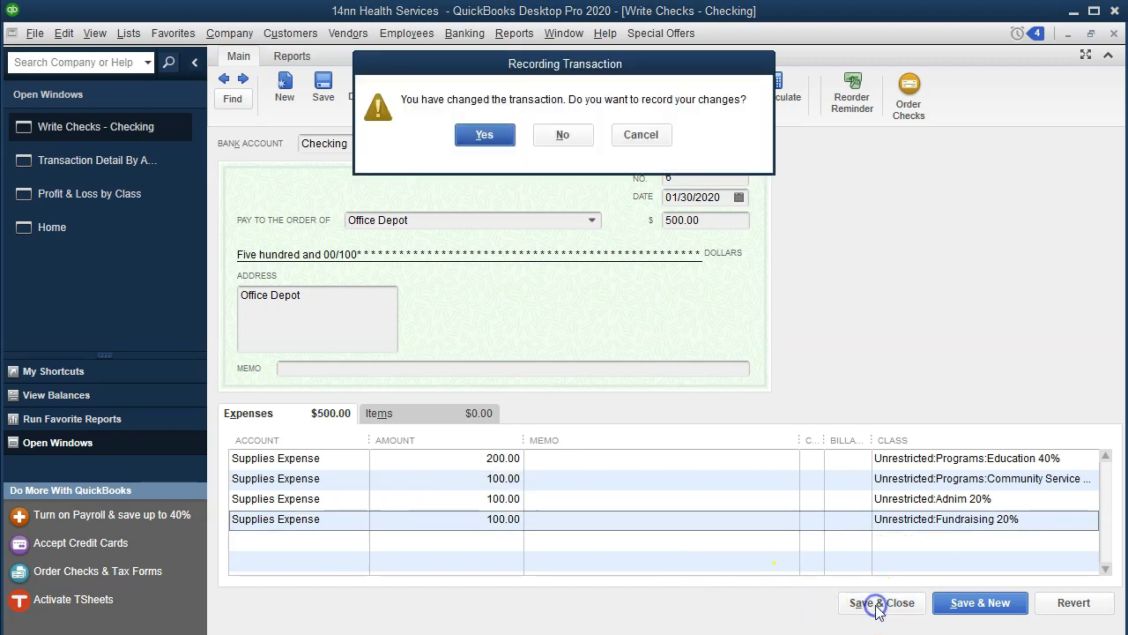
click(471, 137)
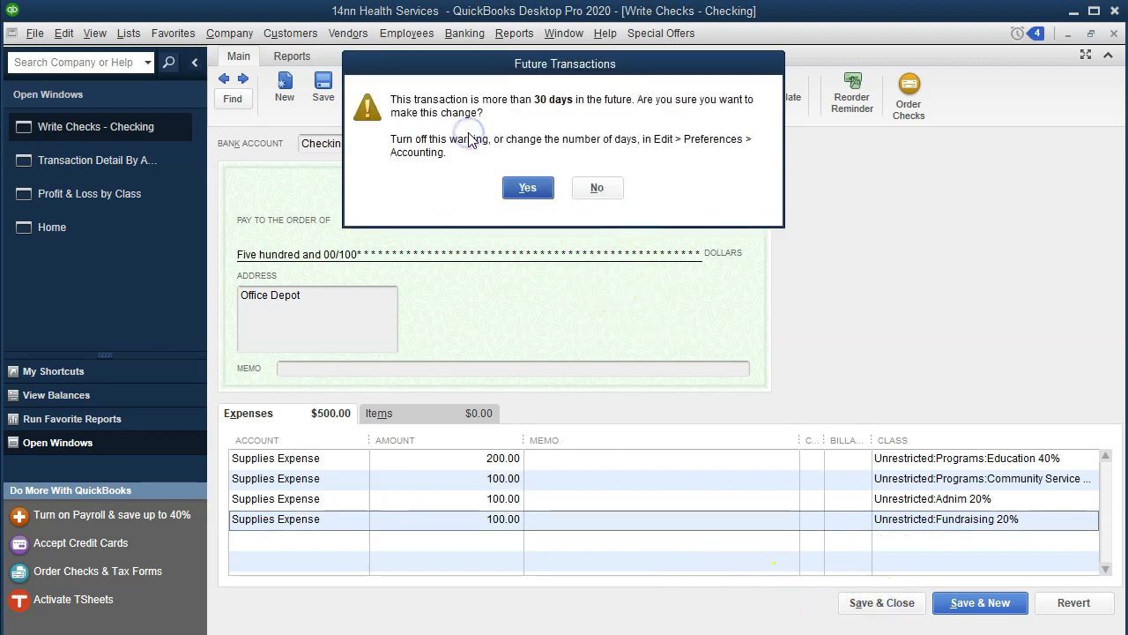
click(526, 188)
Open the Office Depot bill from the detail report, widen the class column, and change the Supplies Expense line's class to Education 40%
click(908, 243)
double_click(912, 246)
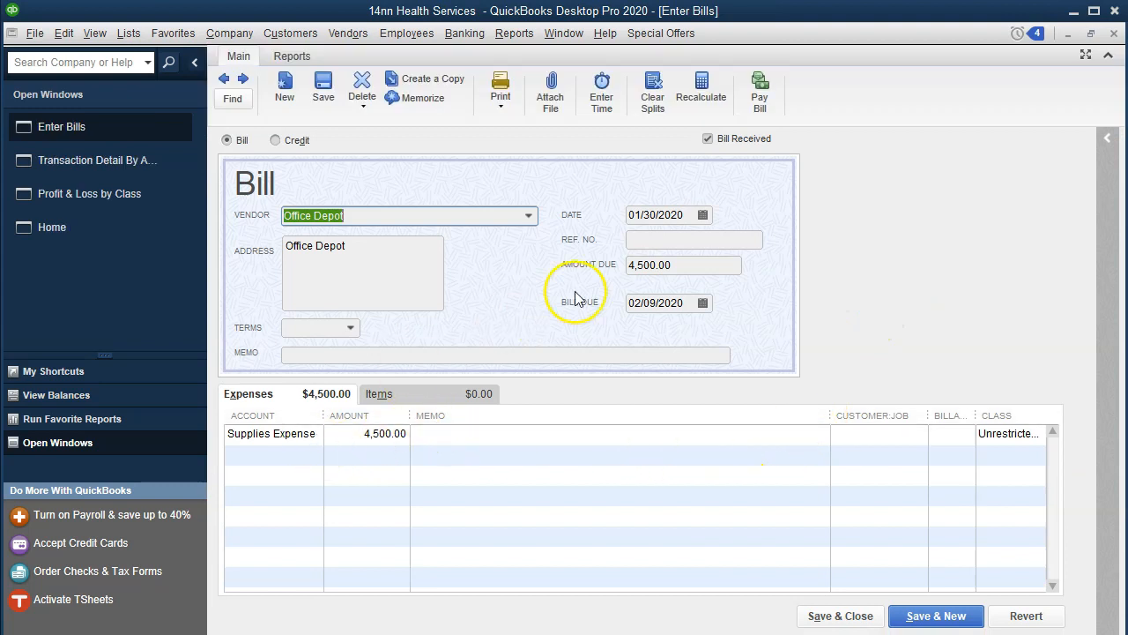
click(287, 434)
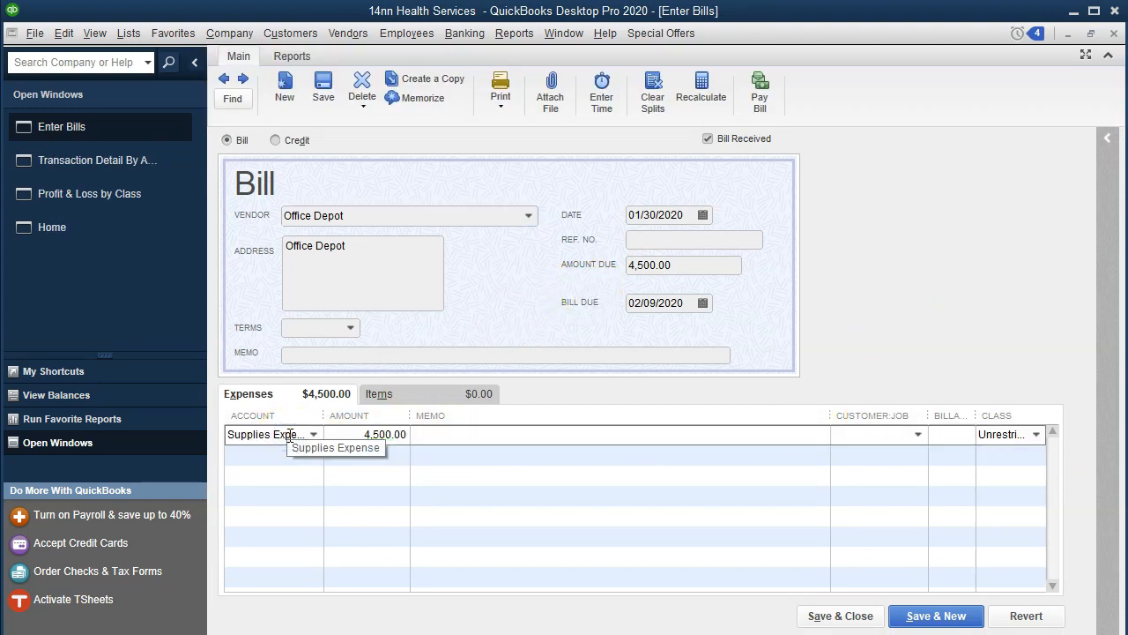
drag(931, 415, 732, 410)
click(925, 438)
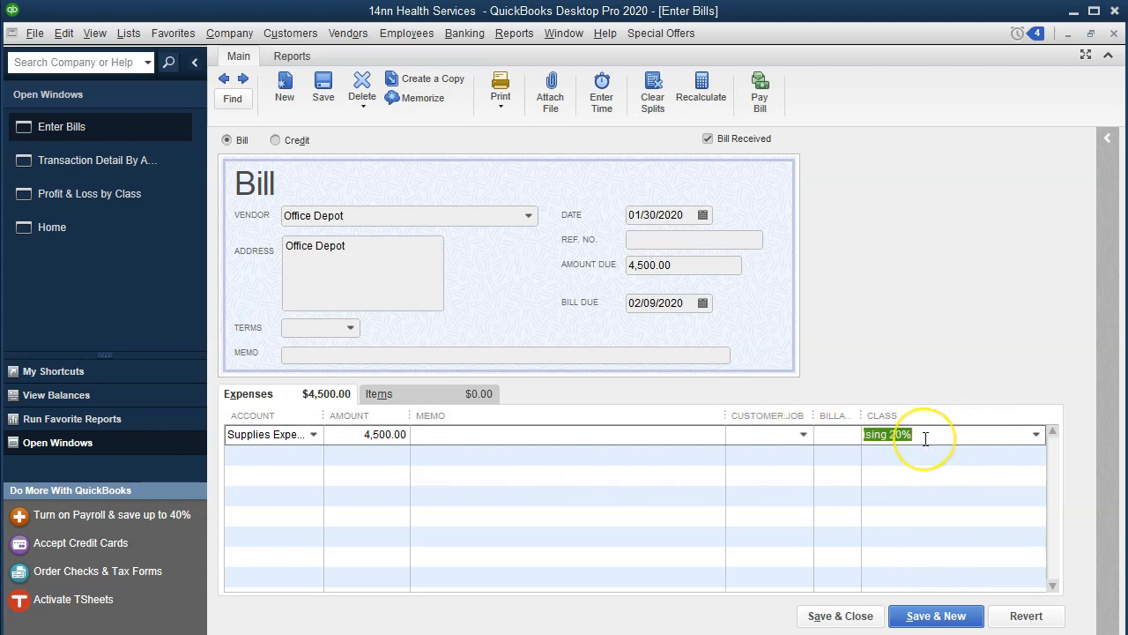
text(Educatio)
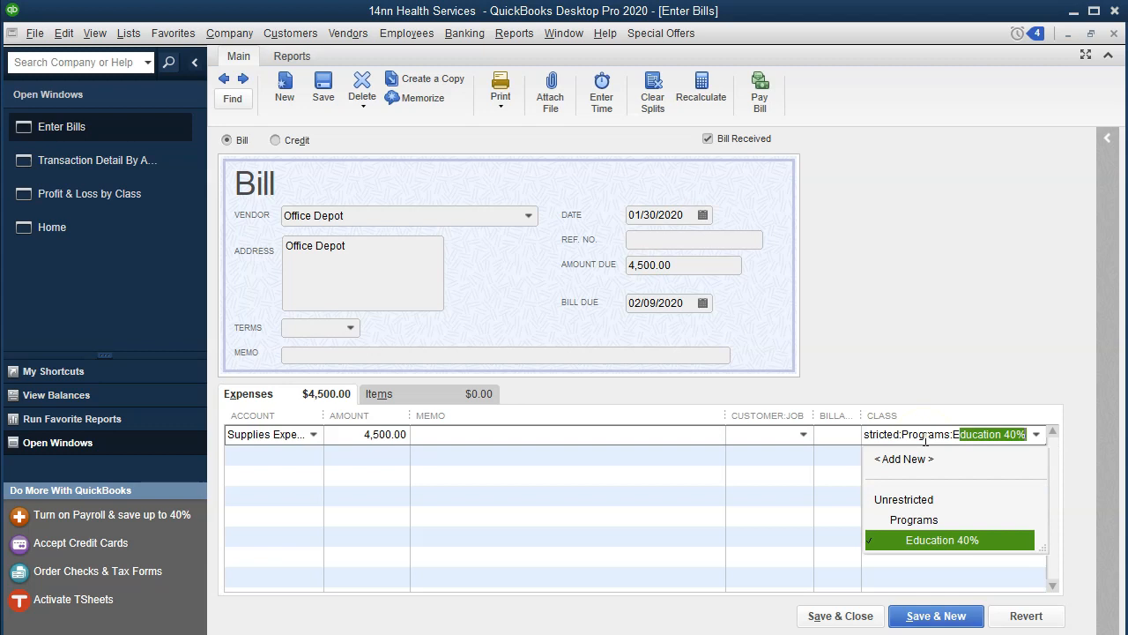
key(Tab)
Add a second Supplies Expense line to the Office Depot bill with the class Community Service 20%
text(Supplies Expense)
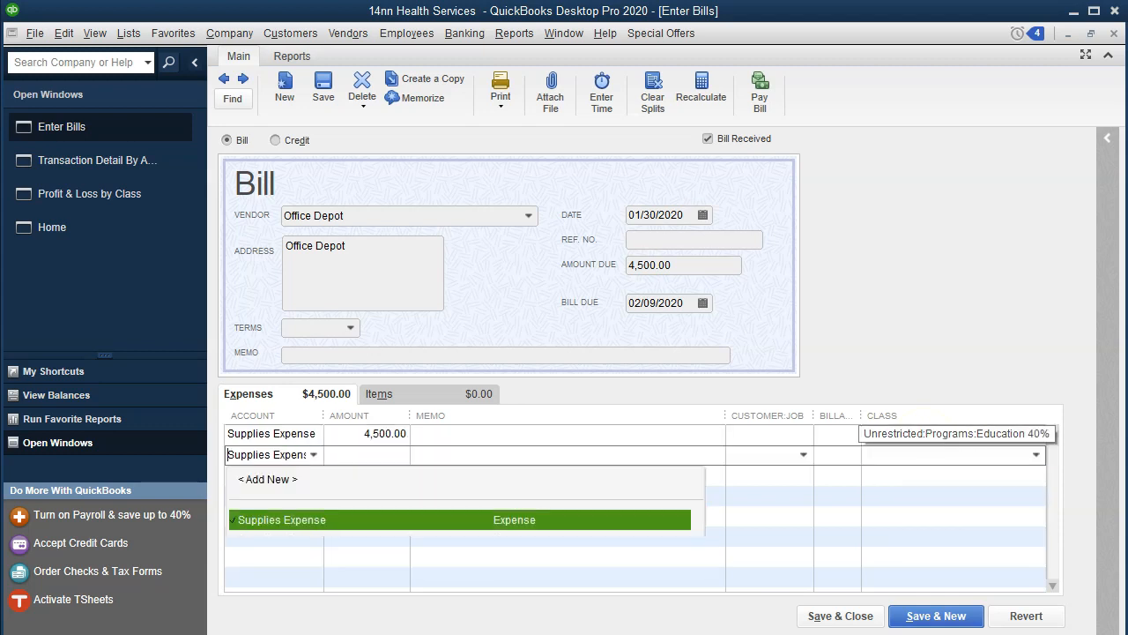
key(Tab)
key(Tab)
key(Tab)
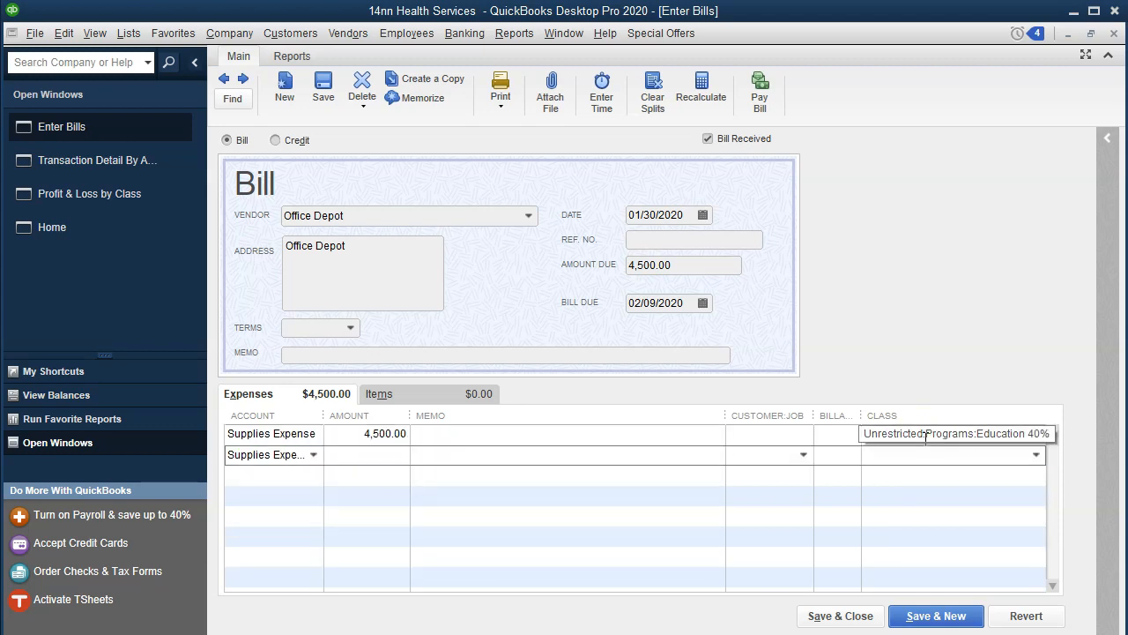
text(Community ...)
key(Tab)
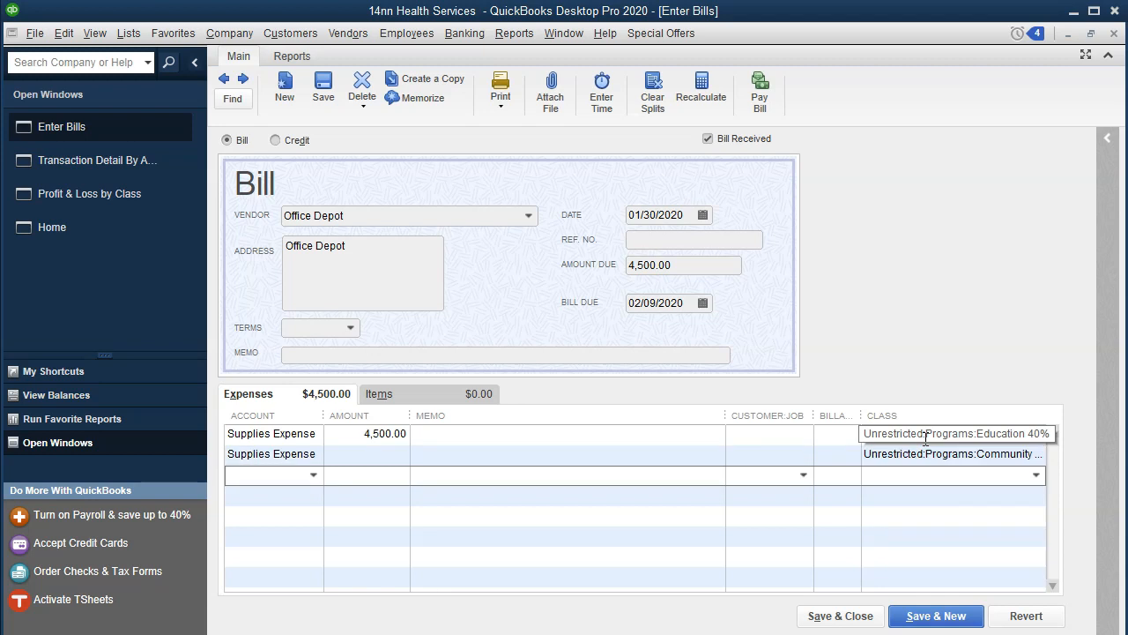
Add a third Supplies Expense line to the bill with the class Adnim 20%
text(S)
key(Tab)
text(A)
key(Tab)
Add a fourth Supplies Expense line to the Office Depot bill with the class Fundraising 20%
text(S)
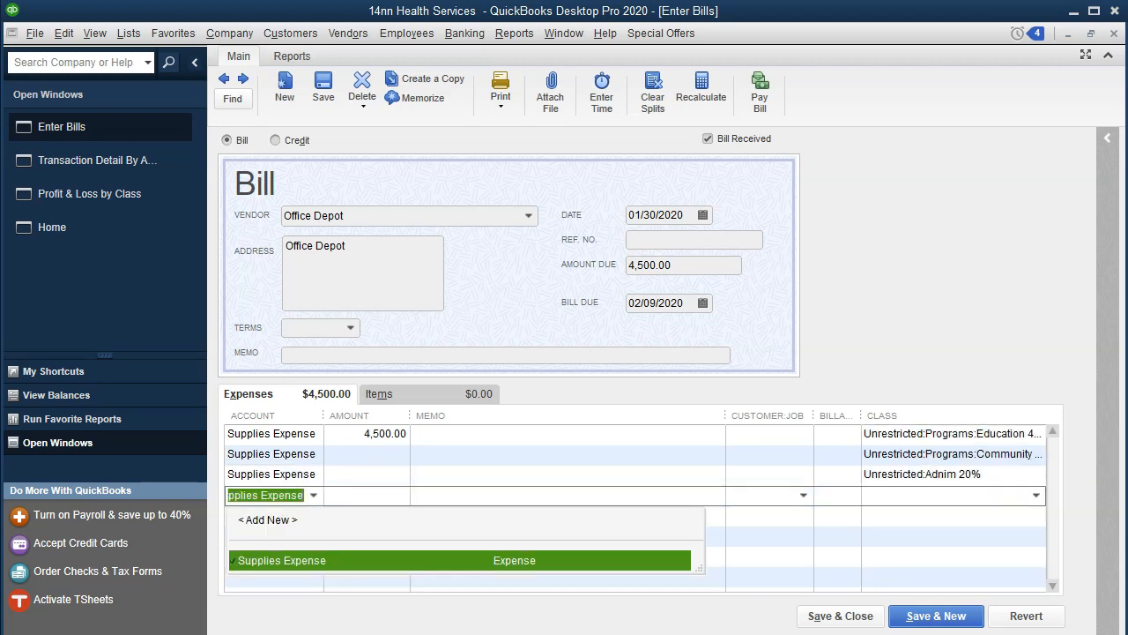
key(Tab)
key(Tab)
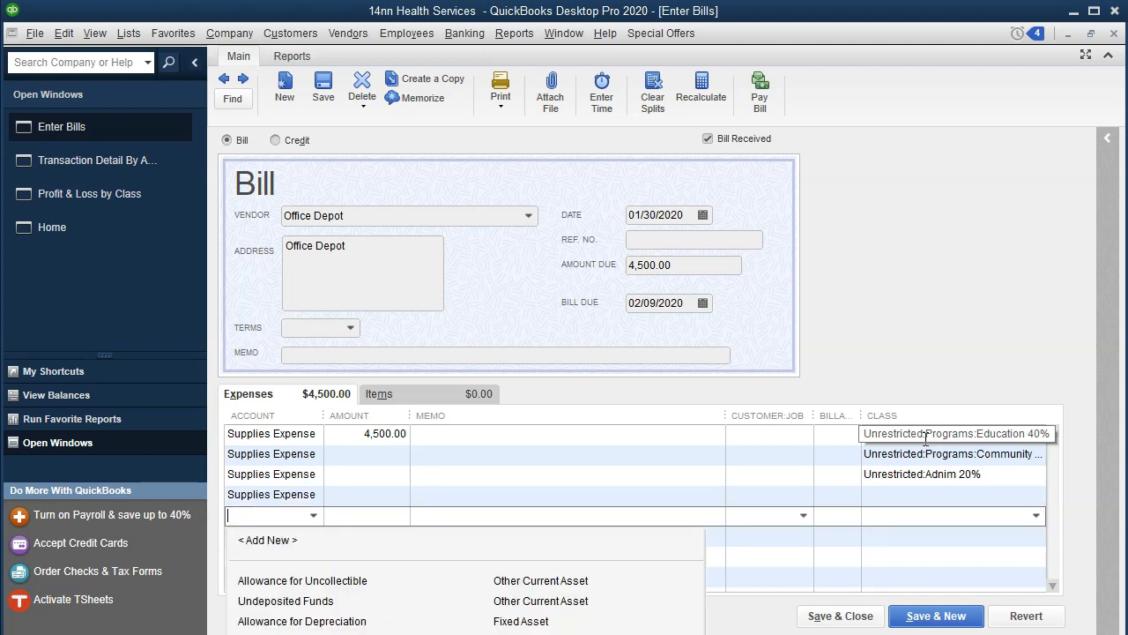
click(931, 495)
text(f)
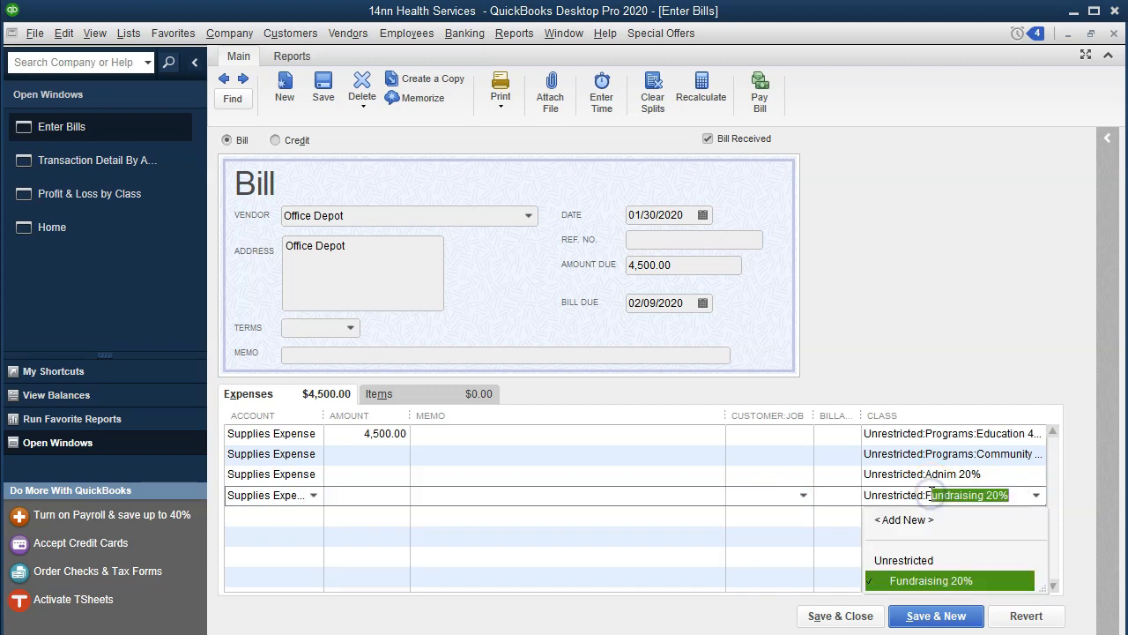
key(Tab)
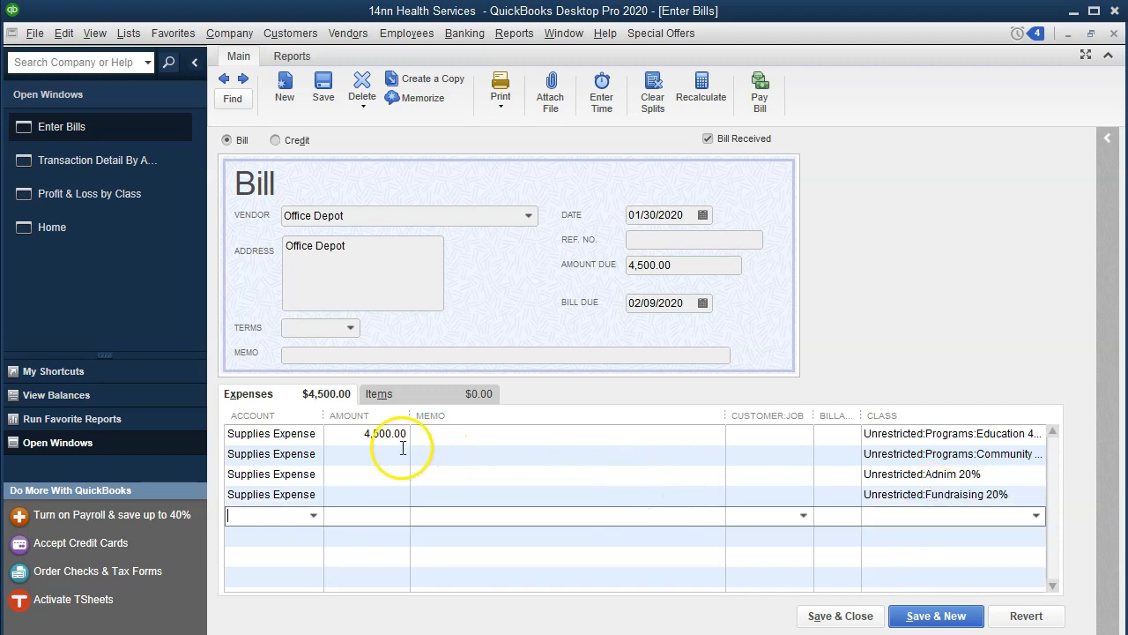
Set the Education 40% line's amount to 1,800.00, calculated as 4500*.4
click(361, 433)
text(45)
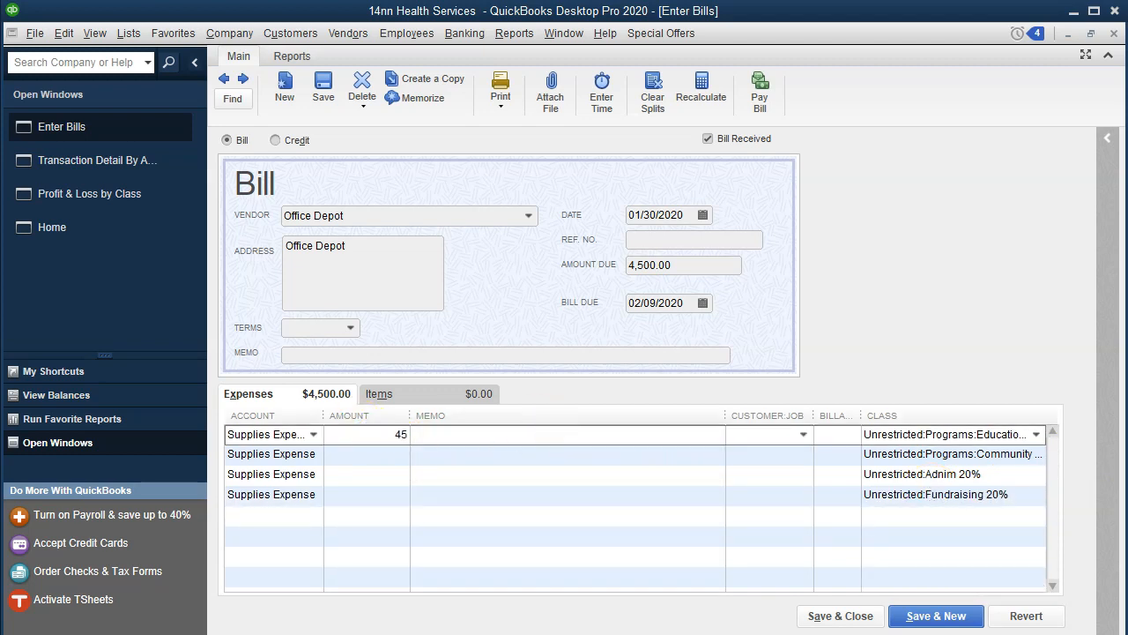
text(00*)
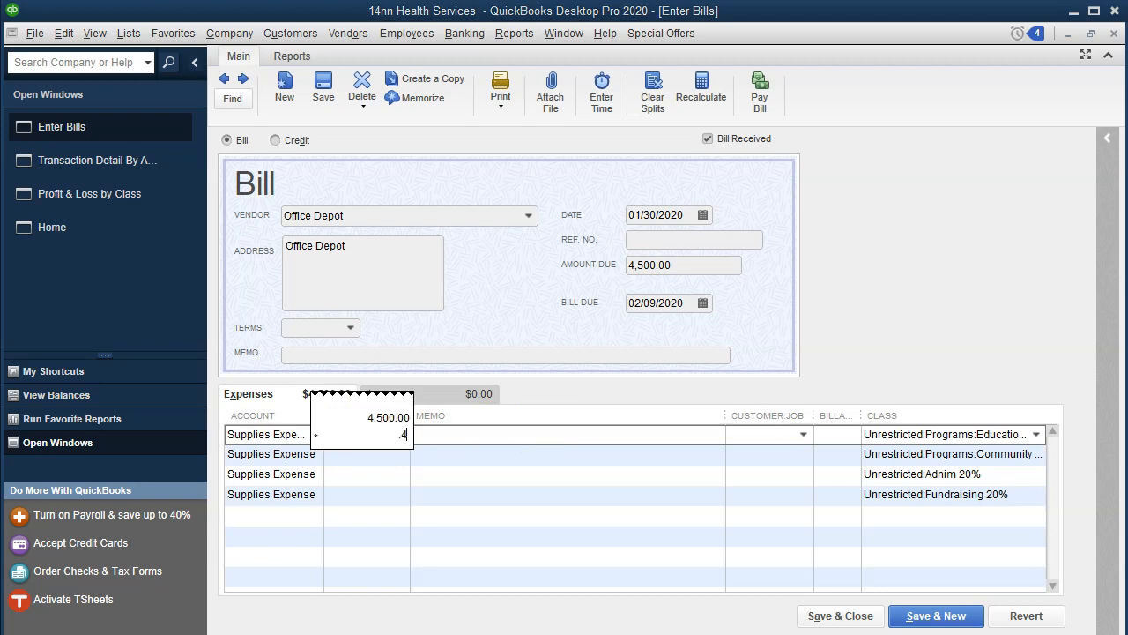
text(.4)
key(Return)
key(Tab)
key(Tab)
key(Tab)
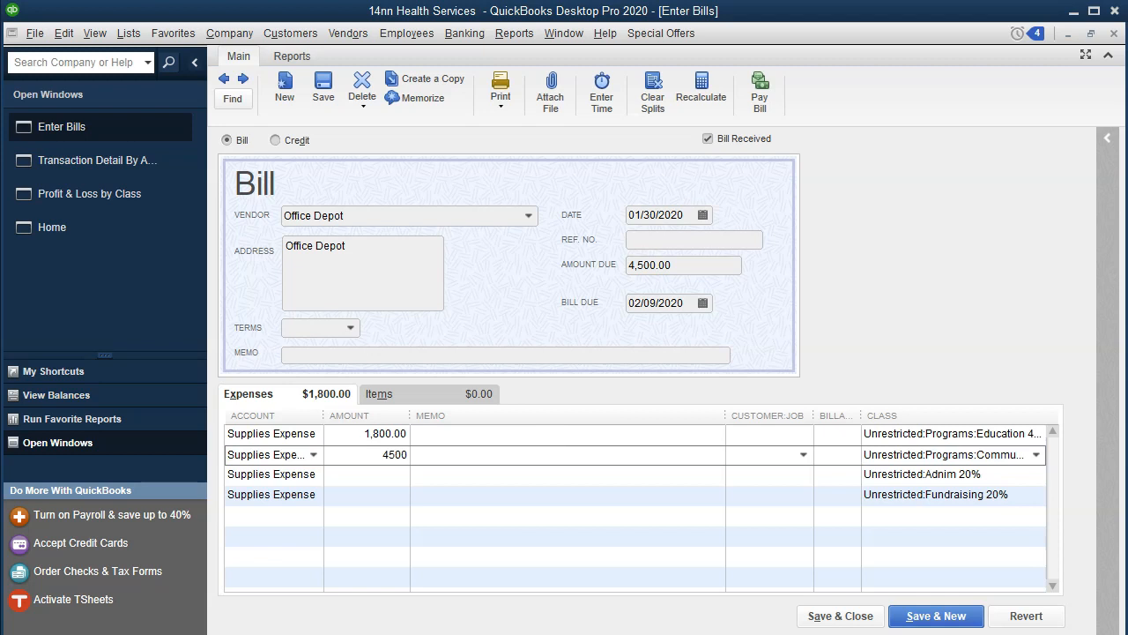
Set the Community Service 20% line's amount to 900.00, calculated as 4500*.2
text(4,500.00 /)
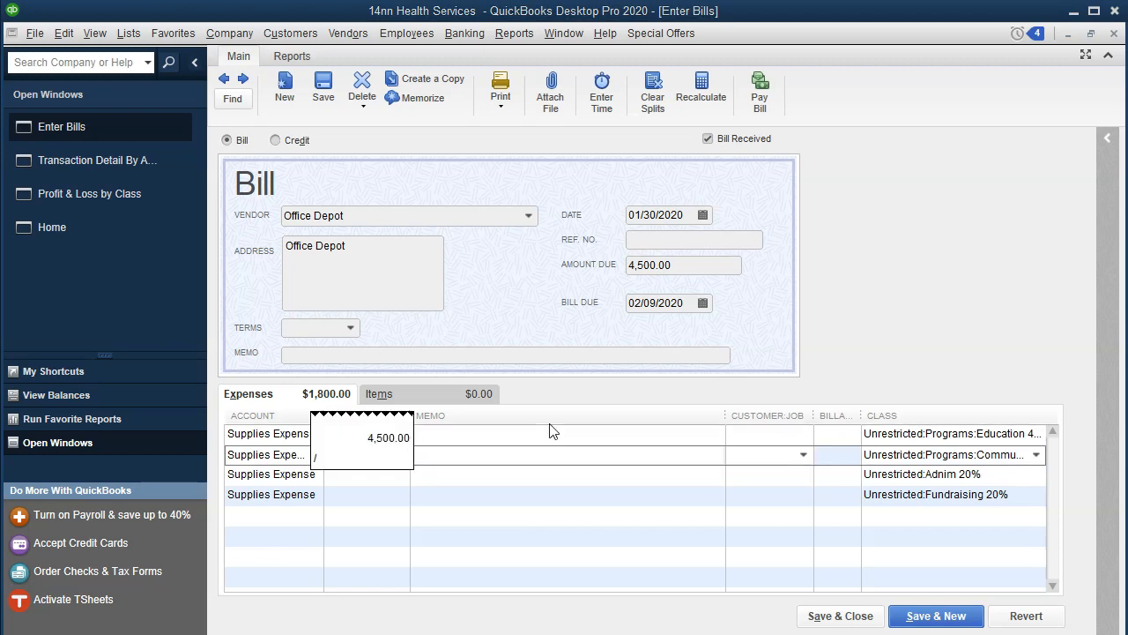
click(559, 491)
drag(362, 457, 623, 433)
text(4500*)
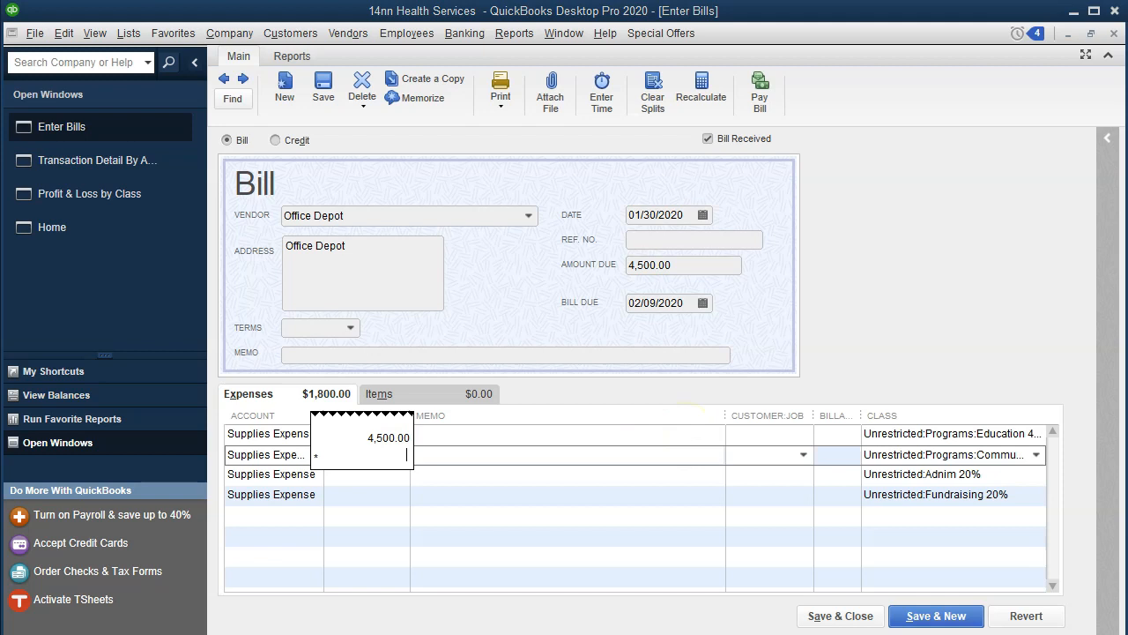
text(.2)
key(Tab)
key(Tab)
key(Tab)
key(Tab)
key(Tab)
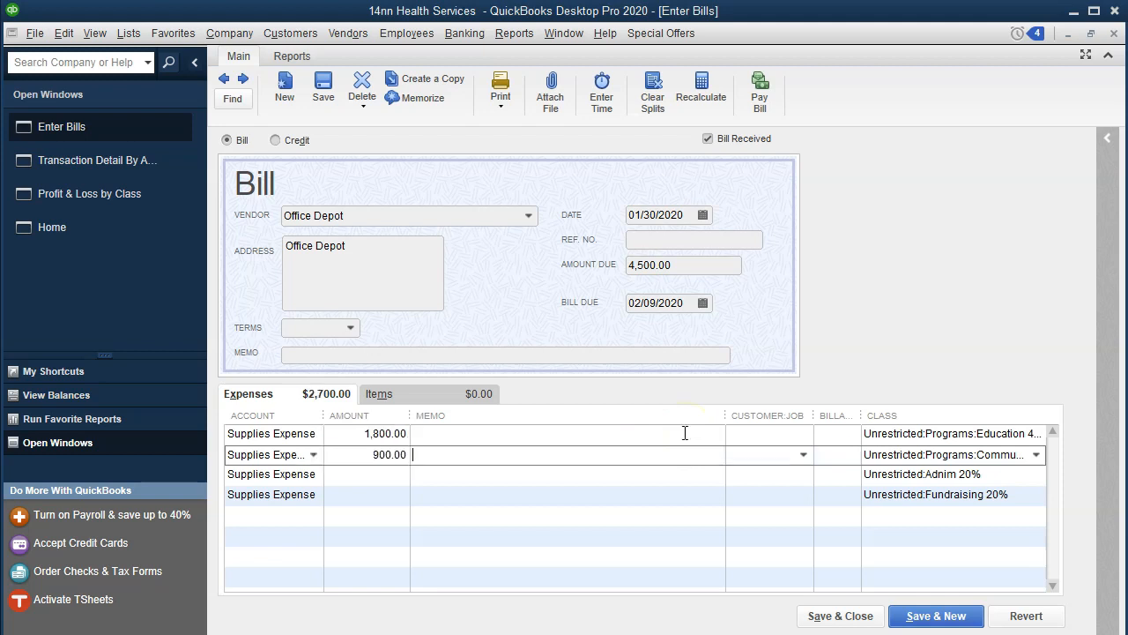
Set the amounts of the Adnim 20% and Fundraising 20% lines to 900.00 each, calculated as 4500*.2
key(Tab)
text(4500*)
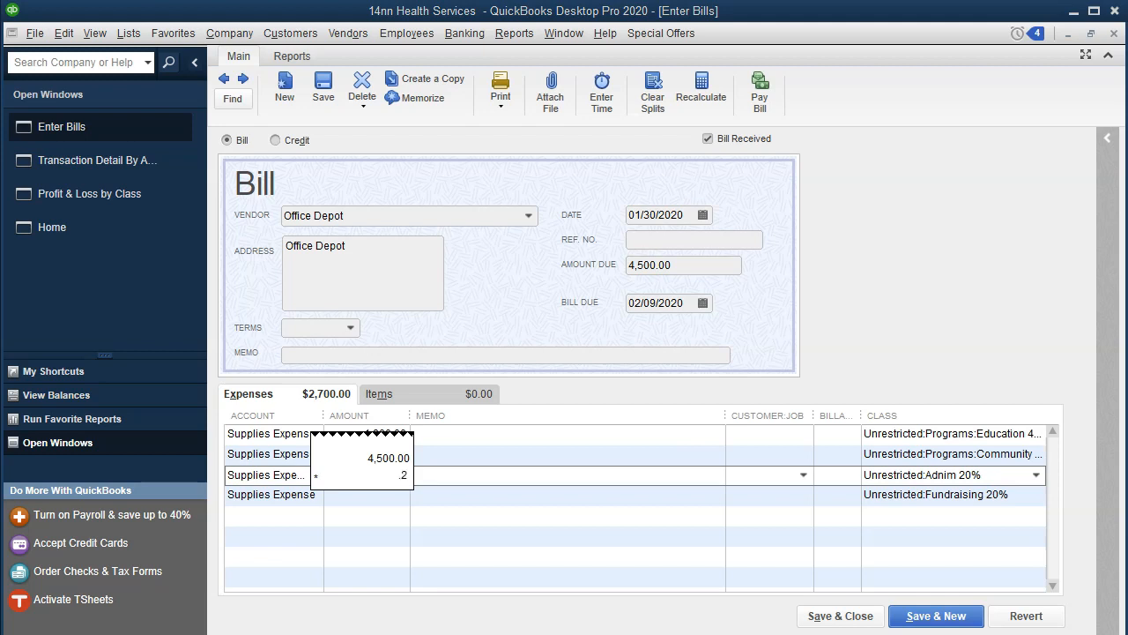
text(.2)
key(Tab)
key(Tab)
key(Tab)
key(Tab)
key(Tab)
key(Tab)
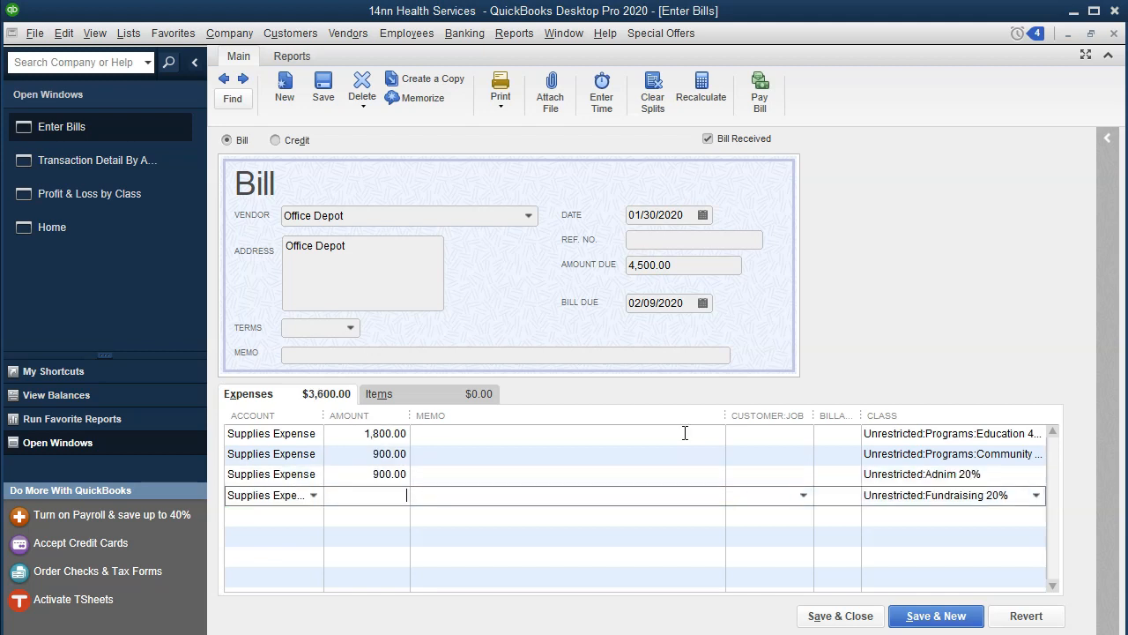
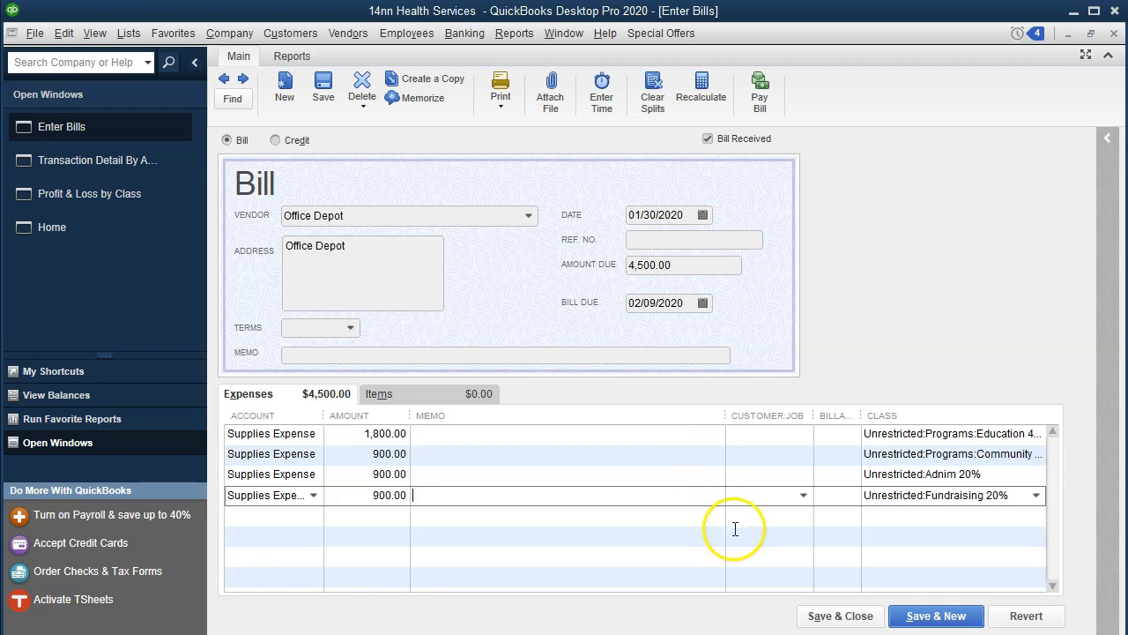
Save and close the Office Depot bill, recording the changes and accepting the transaction date, and close the detail report
click(815, 616)
click(480, 135)
click(529, 188)
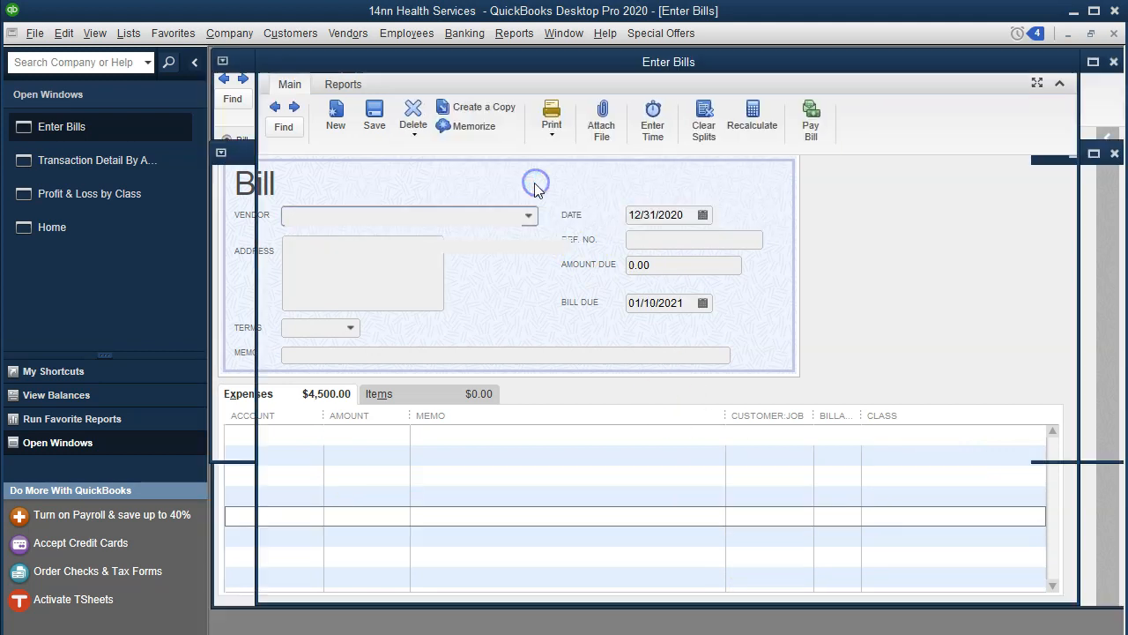
click(1114, 34)
Open the Verizon check from the Fundraising 20% Telephone Expense detail and change the line's class to Education 40%
double_click(886, 466)
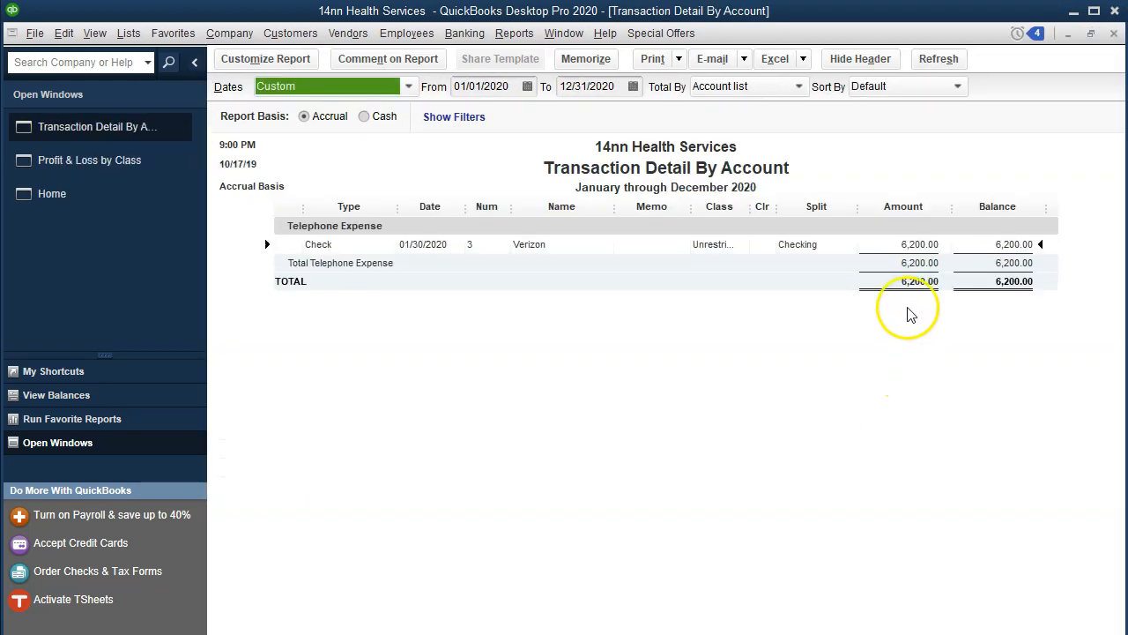
double_click(913, 244)
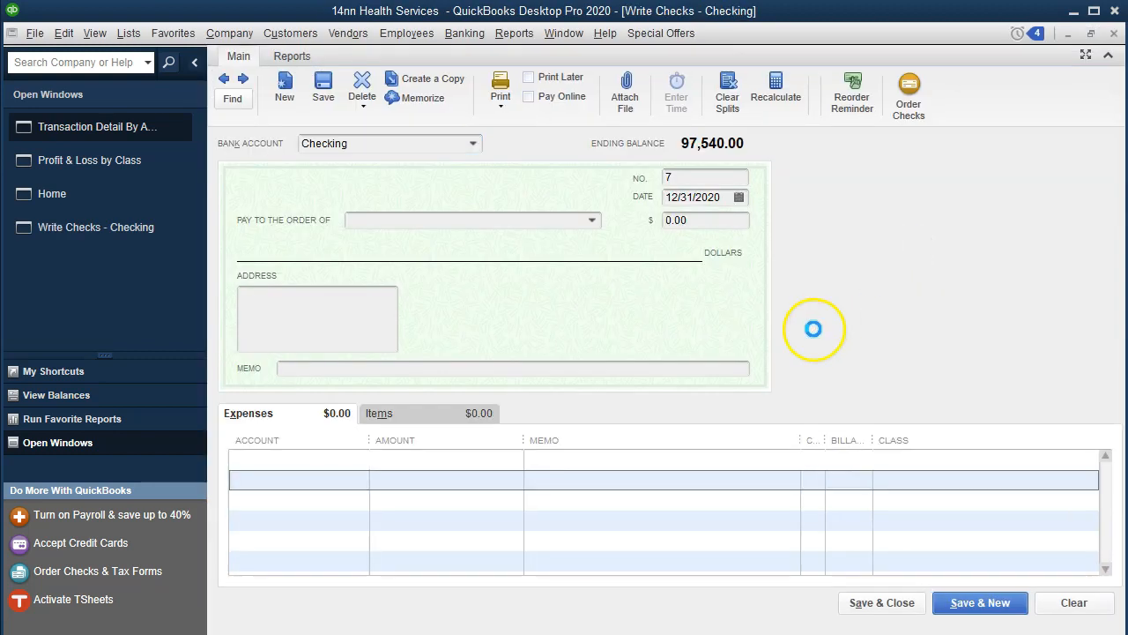
click(415, 461)
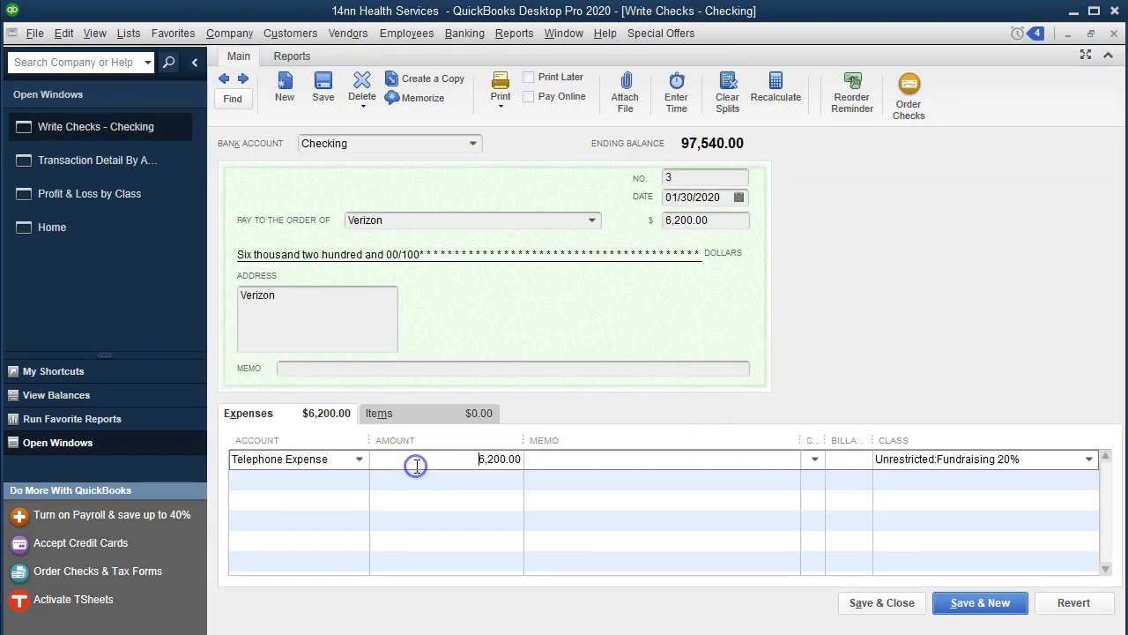
text(Educatio)
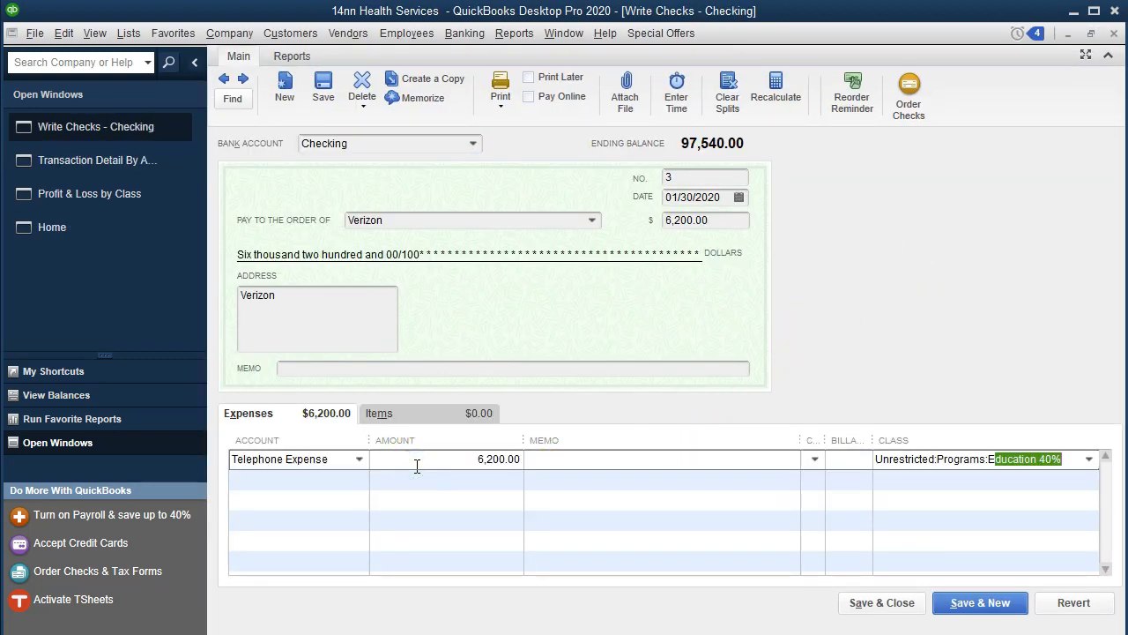
key(Tab)
Add a second Telephone Expense line to the Verizon check with the class Community Service 20%
text(Te)
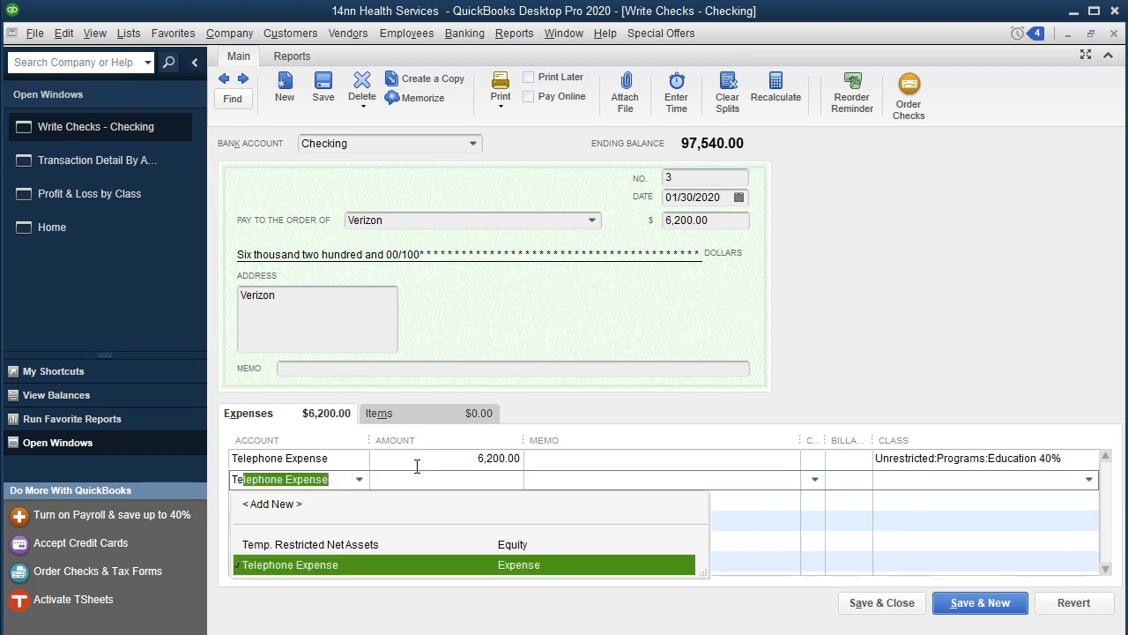
key(Tab)
key(Tab)
key(Tab)
text(Com)
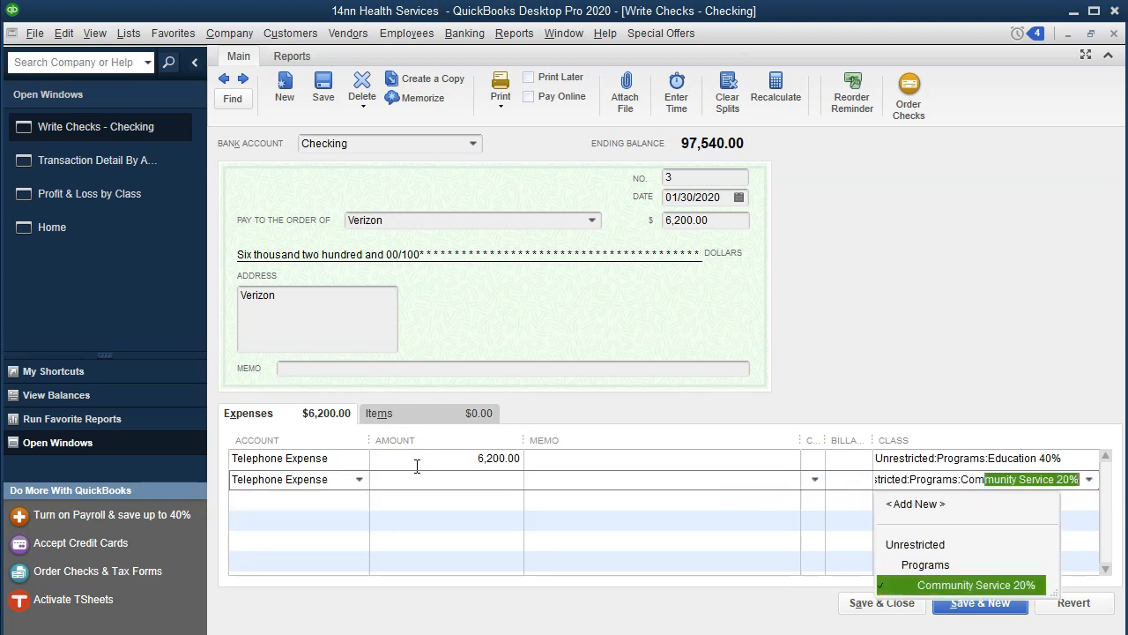
key(Tab)
Add a third Telephone Expense line to the Verizon check with the class Adnim 20%
text(Te)
key(Tab)
key(Tab)
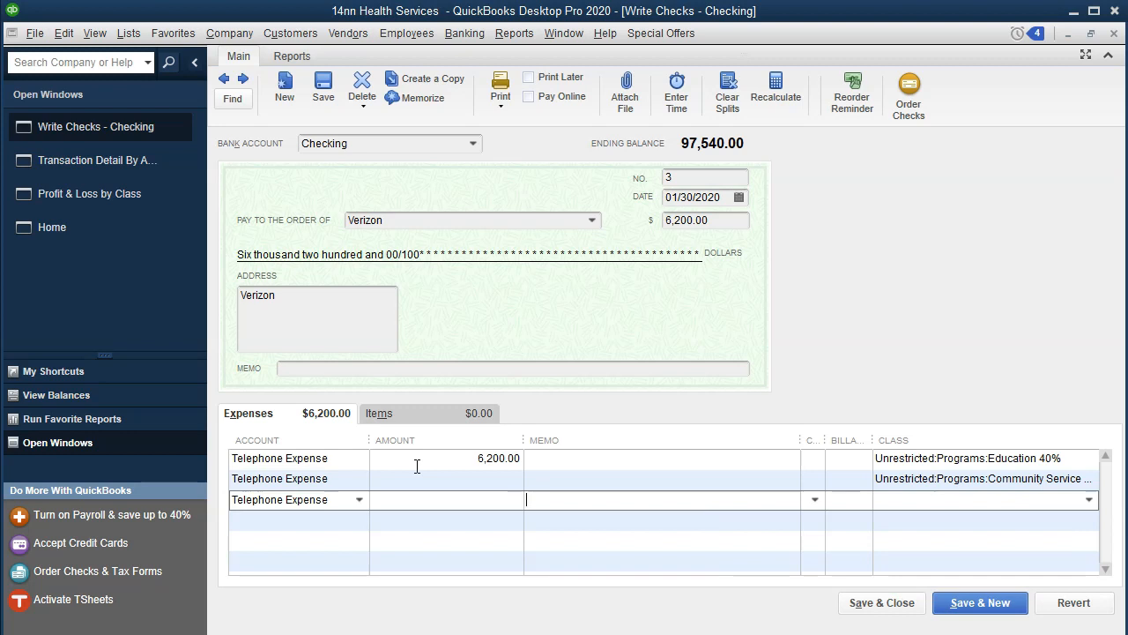
text(Adm)
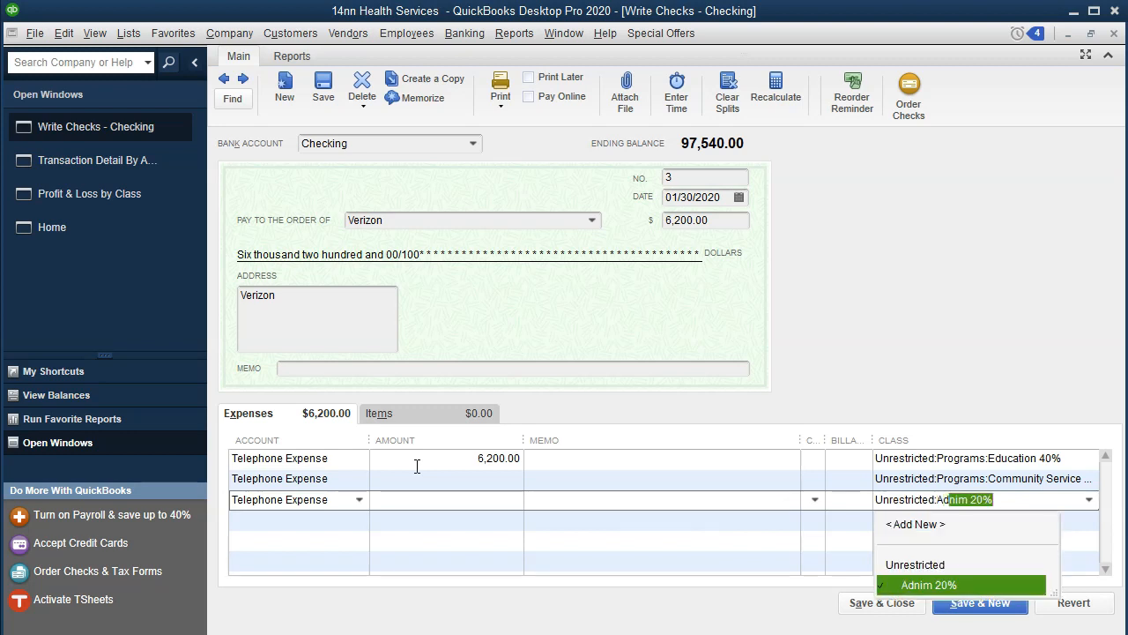
key(Tab)
Add a fourth Telephone Expense line to the Verizon check with the class Fundraising 20%
text(Te)
key(Tab)
key(Tab)
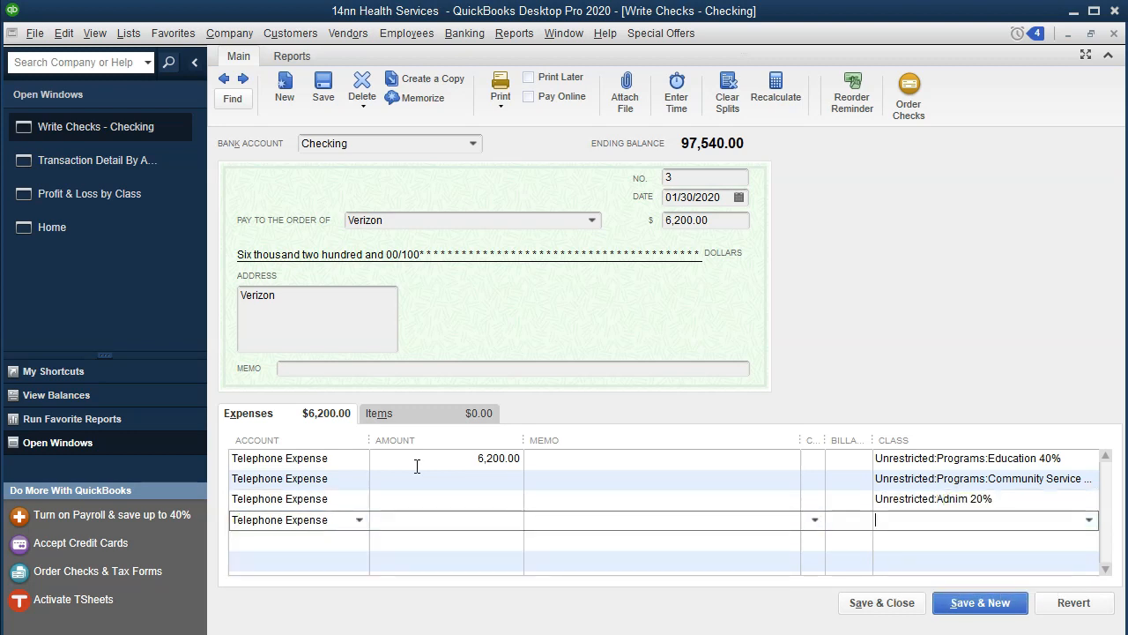
text(Fundraising 20%)
key(Tab)
Set the Education 40% telephone line's amount to 2,480.00, calculated as 6200*.4
click(417, 465)
text(6)
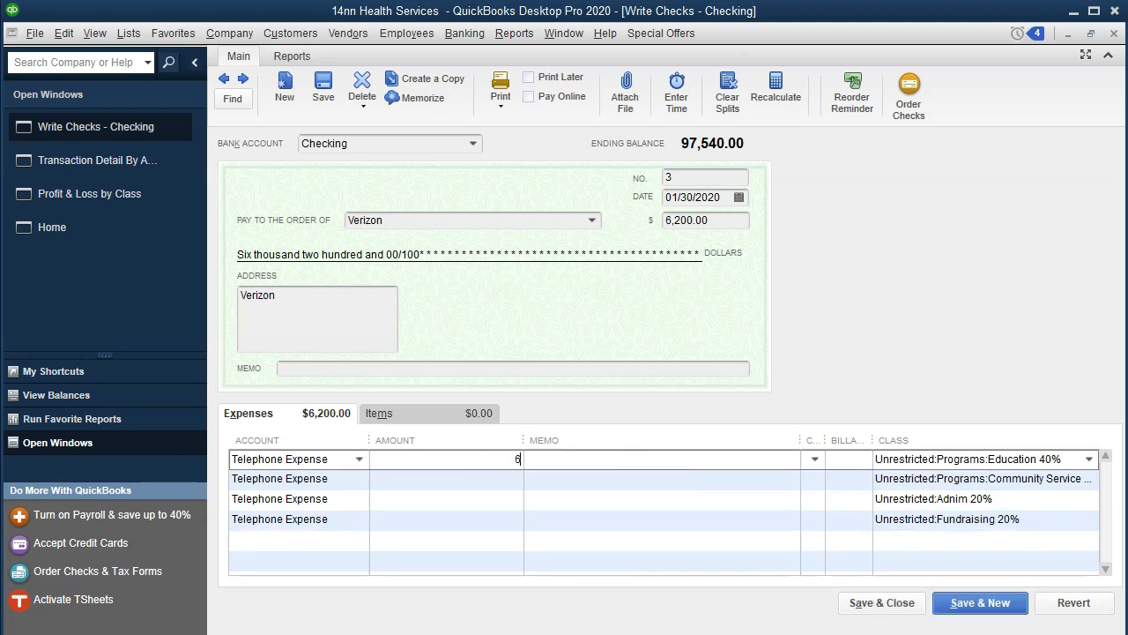
text(200*)
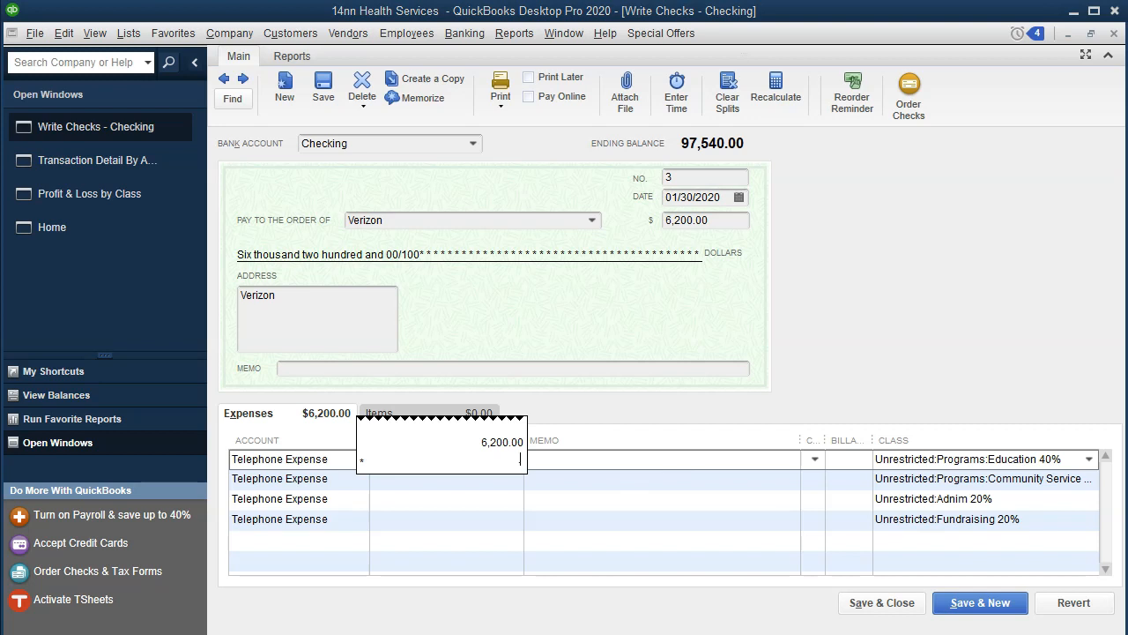
text(.4)
key(Return)
key(Tab)
key(Tab)
key(Tab)
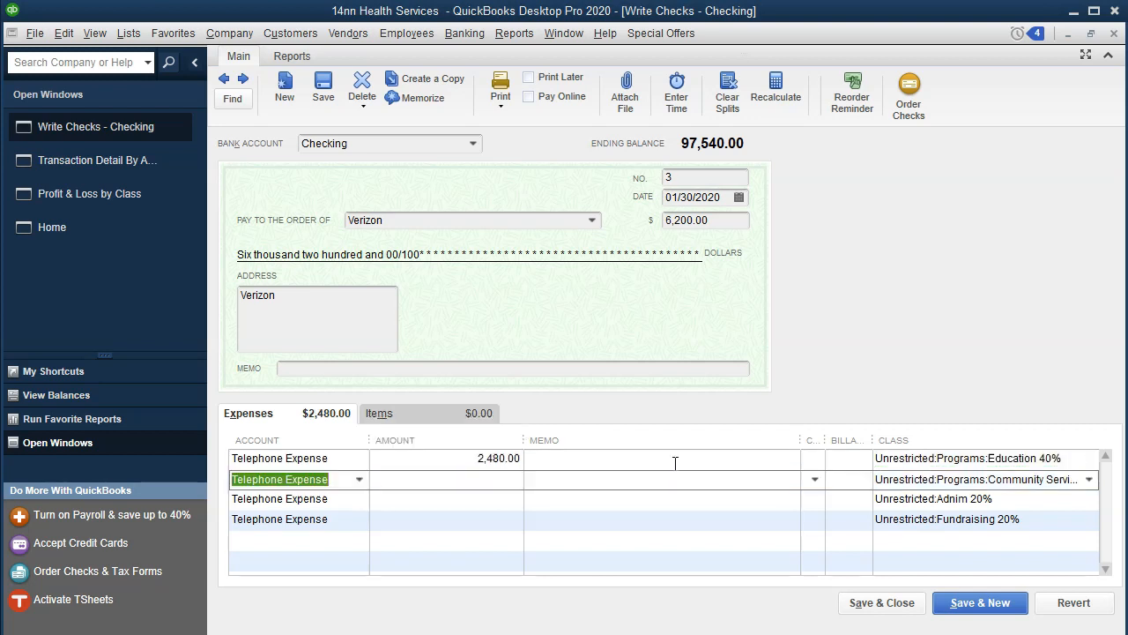
Set the Community Service 20% telephone line's amount to 1,240.00, calculated as 6200*.2
text(6200*)
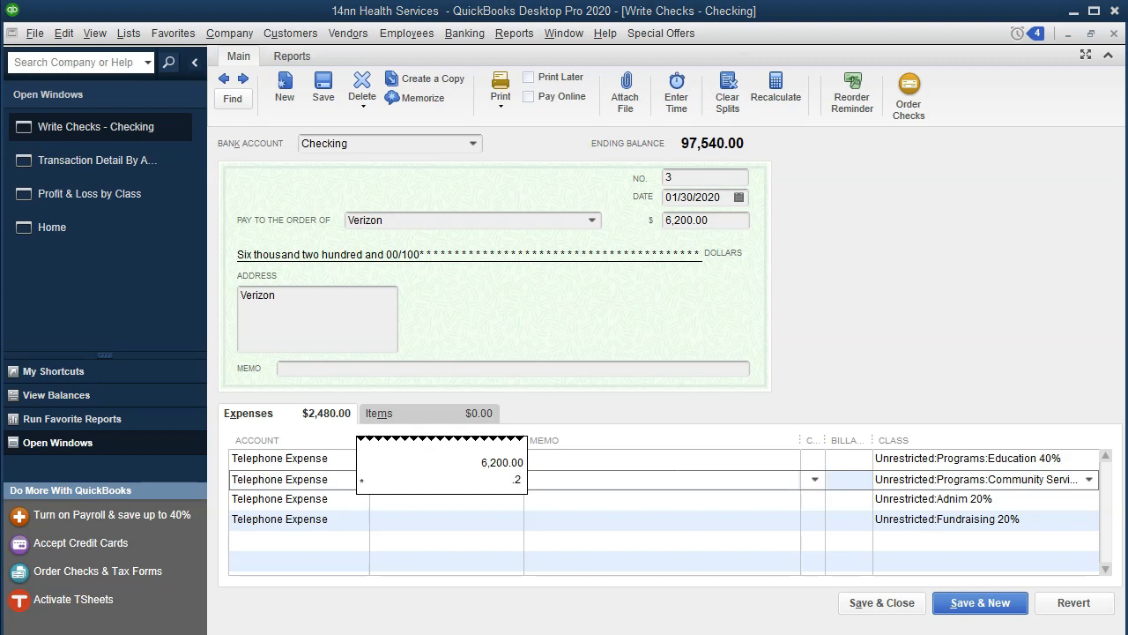
text(.2)
key(Tab)
key(Tab)
key(Tab)
key(Tab)
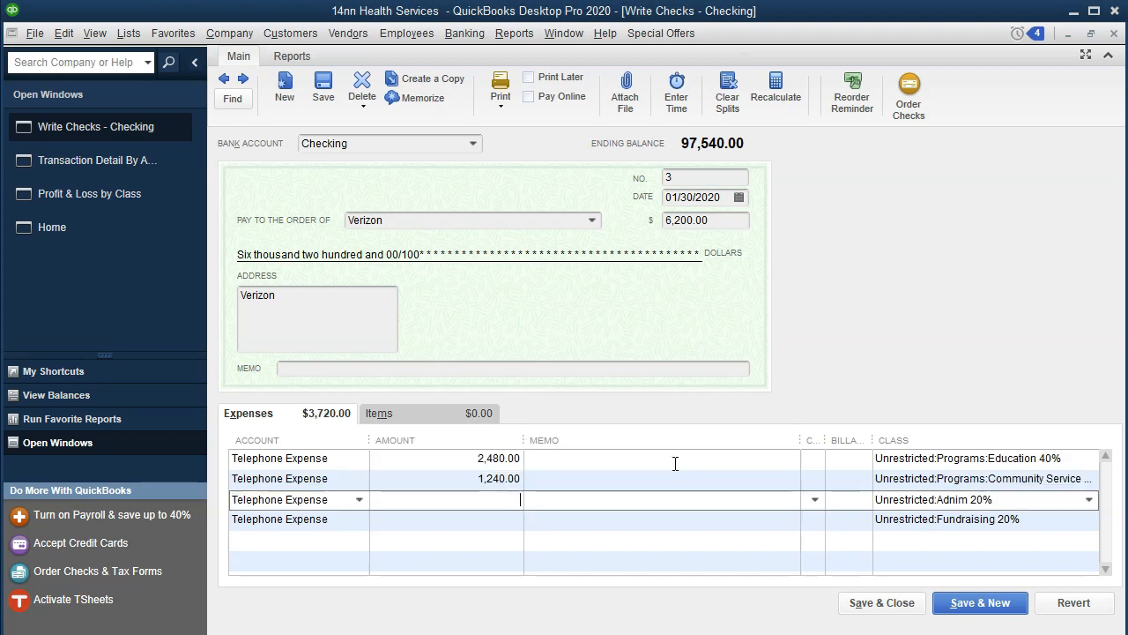
Set the amounts of the Adnim 20% and Fundraising 20% telephone lines to 1,240.00 each
text(1240)
key(Tab)
key(Tab)
key(Tab)
key(Tab)
key(Tab)
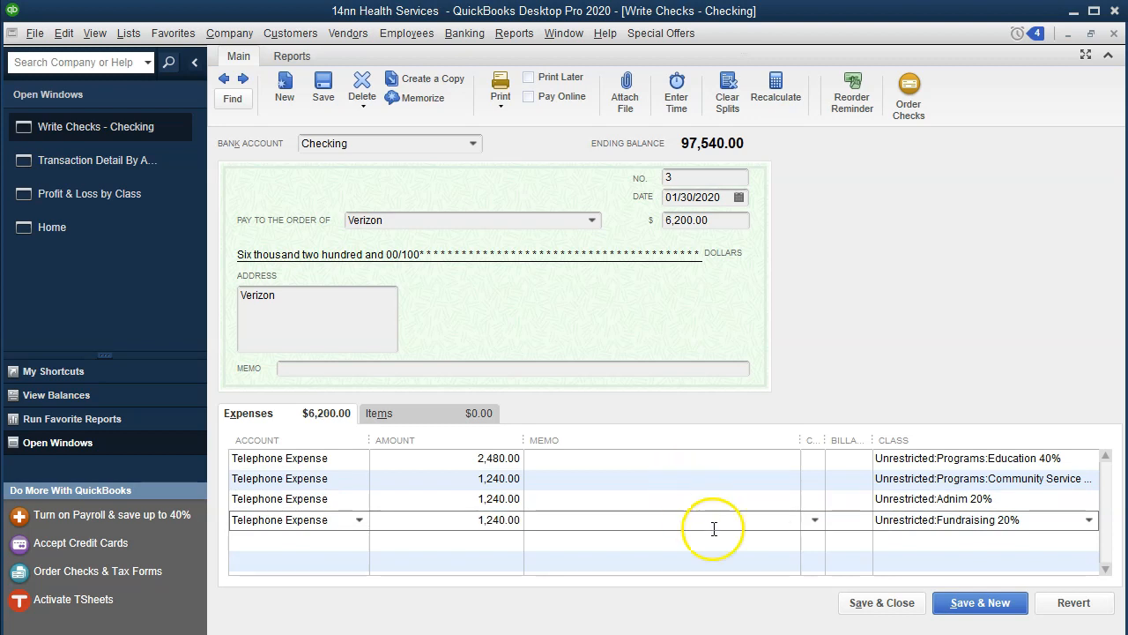
Save and close the Verizon check, recording the changes and accepting the transaction date, and close the detail report
click(866, 603)
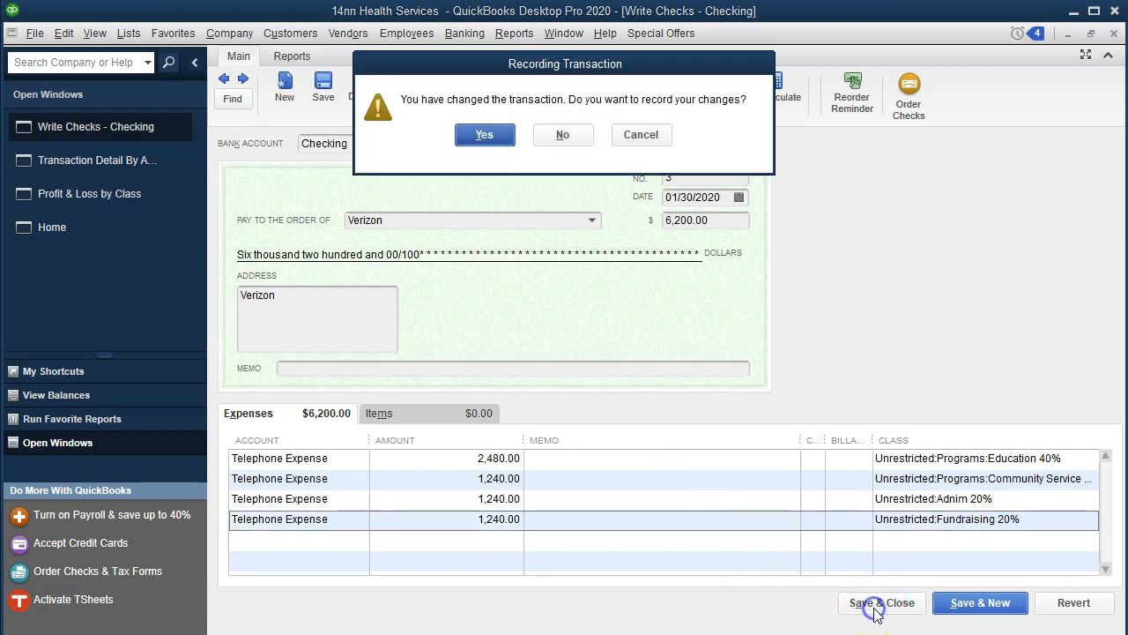
click(484, 135)
click(523, 186)
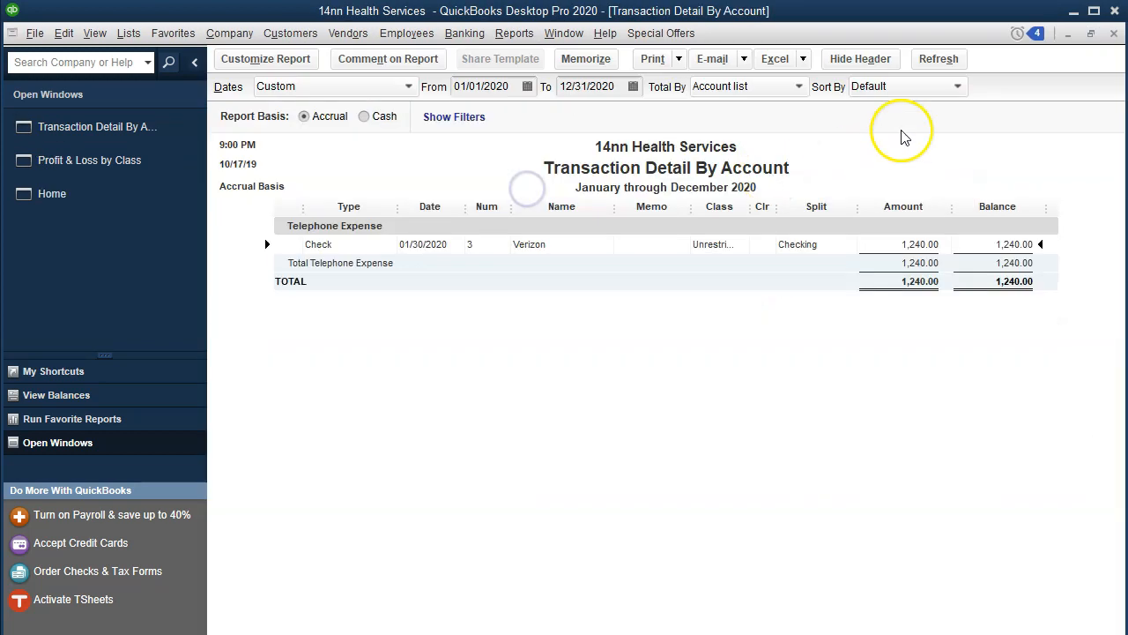
click(1115, 34)
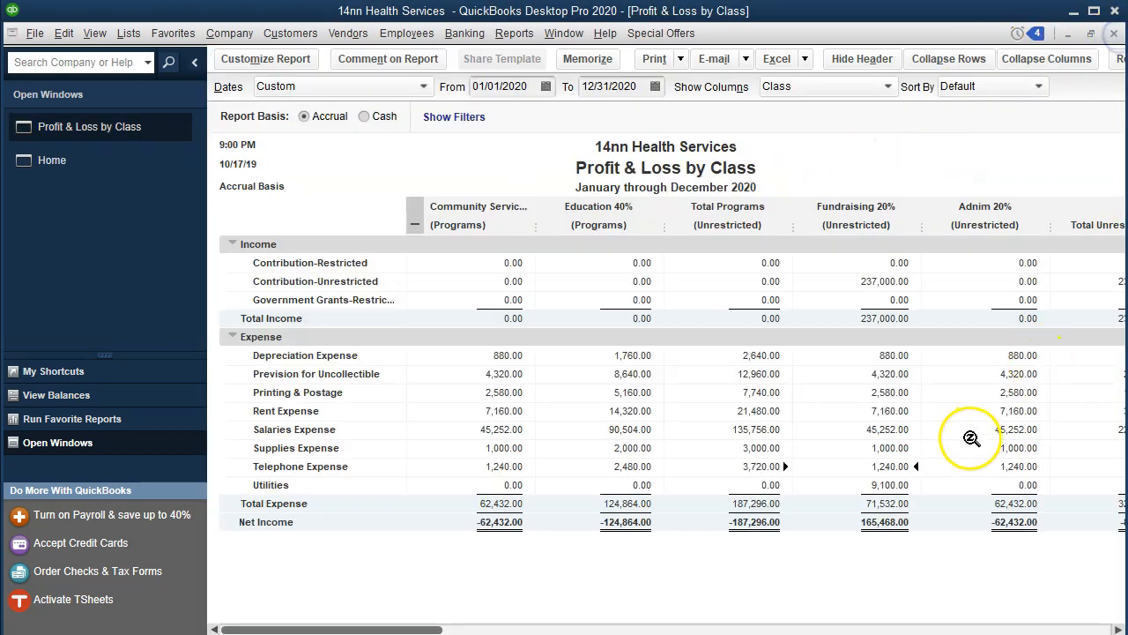
Open the Edison check behind the Fundraising 20% utilities amount and set its expense line's class to Education 40%
double_click(898, 490)
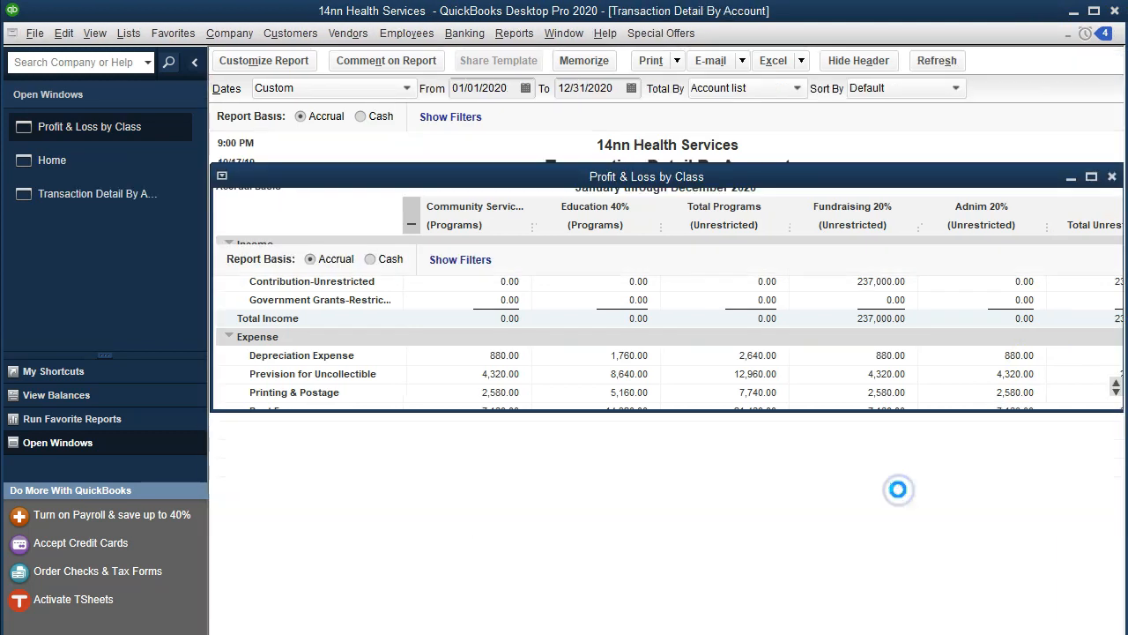
double_click(916, 242)
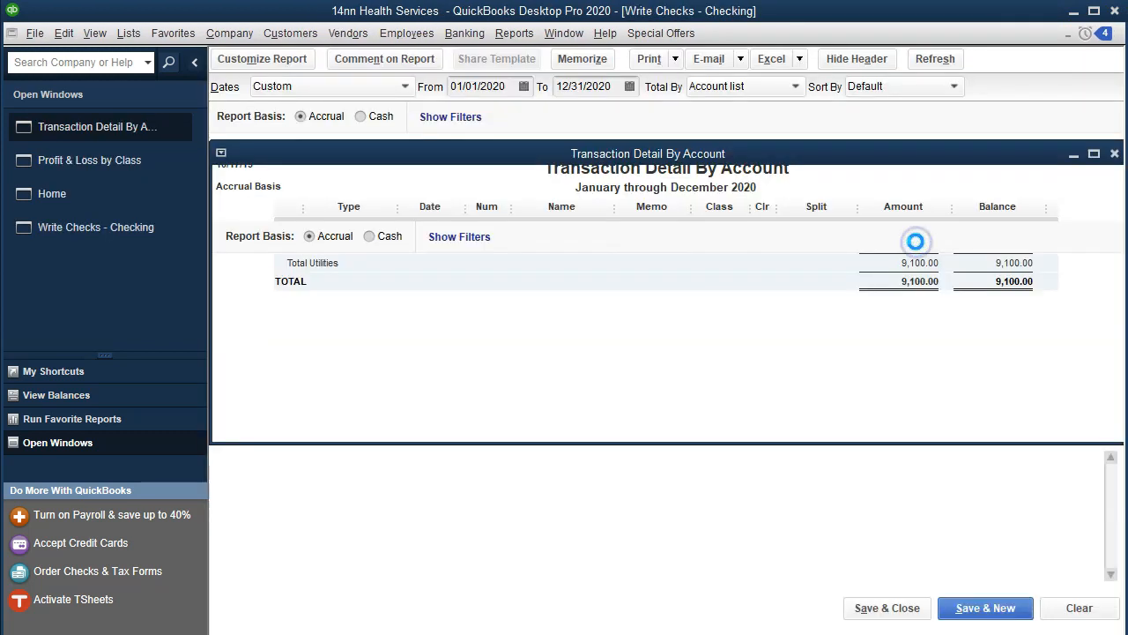
click(336, 460)
key(Tab)
key(Tab)
key(Tab)
key(Tab)
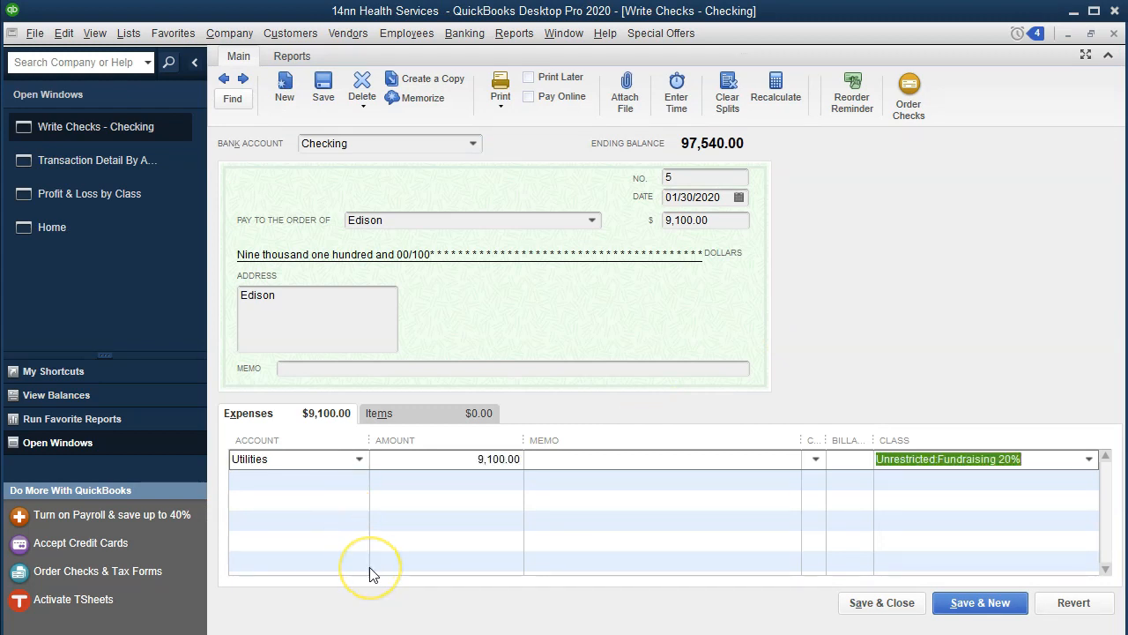
text(Educatio)
key(Tab)
Add a second Utilities line to the check with the Community Service 20% class and no amount
text(Ut)
key(Tab)
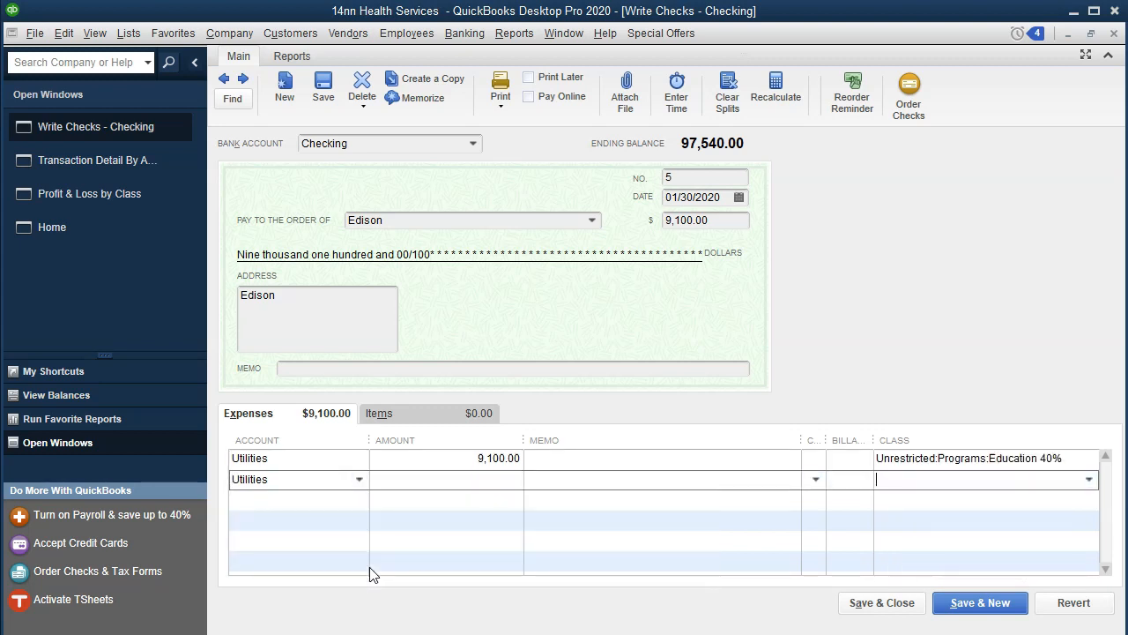
text(Community Service ...)
key(Tab)
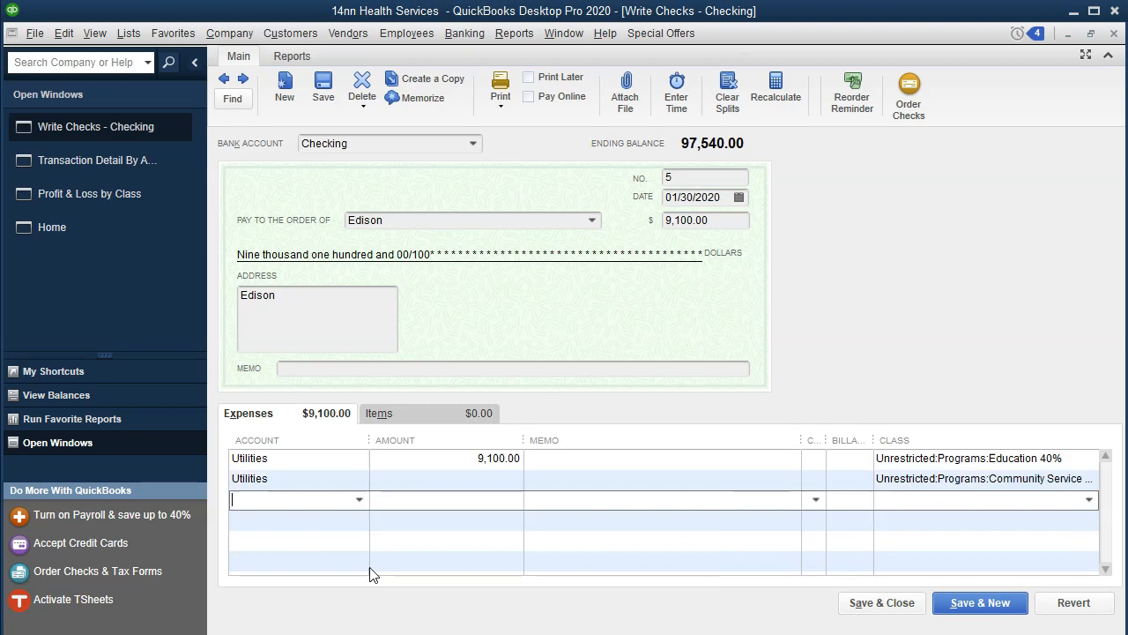
text(U)
key(Tab)
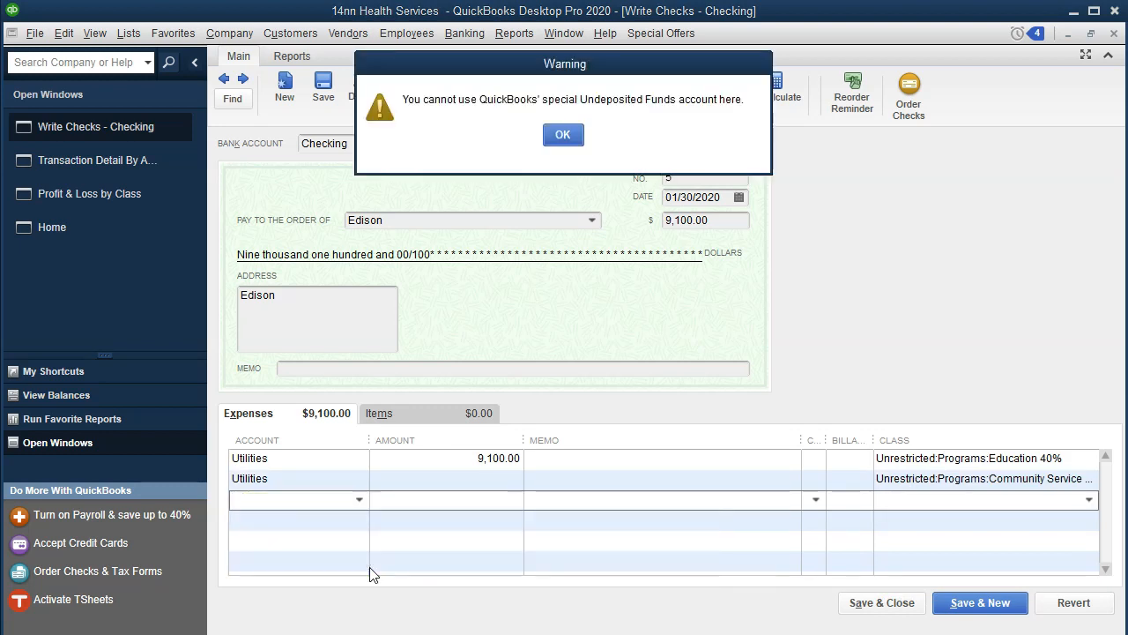
click(563, 134)
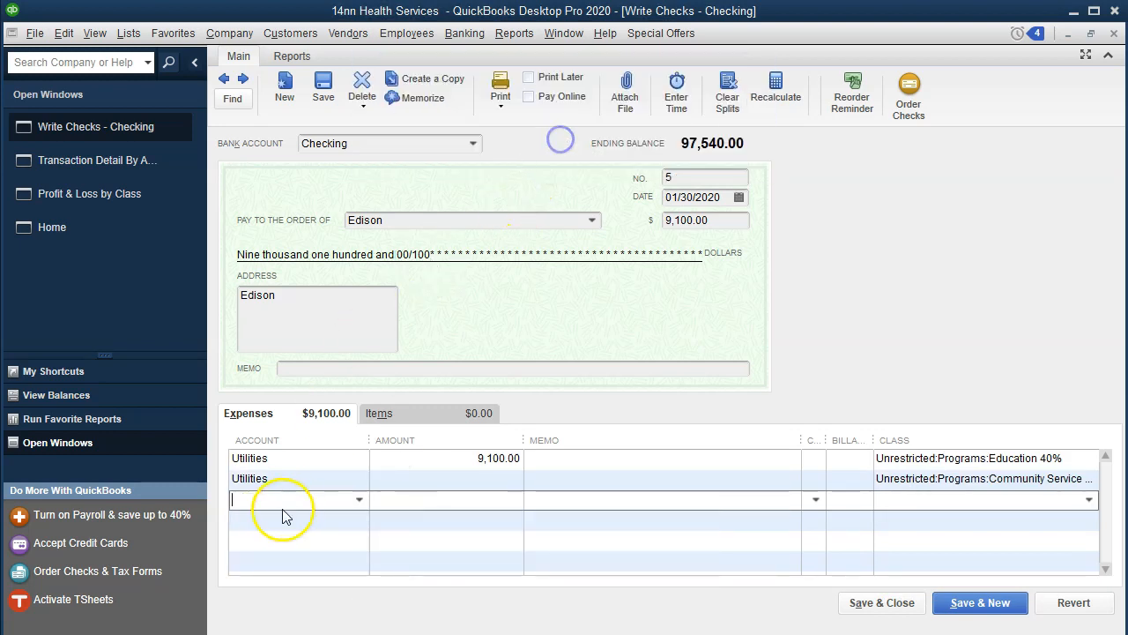
Add a third Utilities line to the check with the Adnim 20% class and no amount
text(Utilities)
key(Tab)
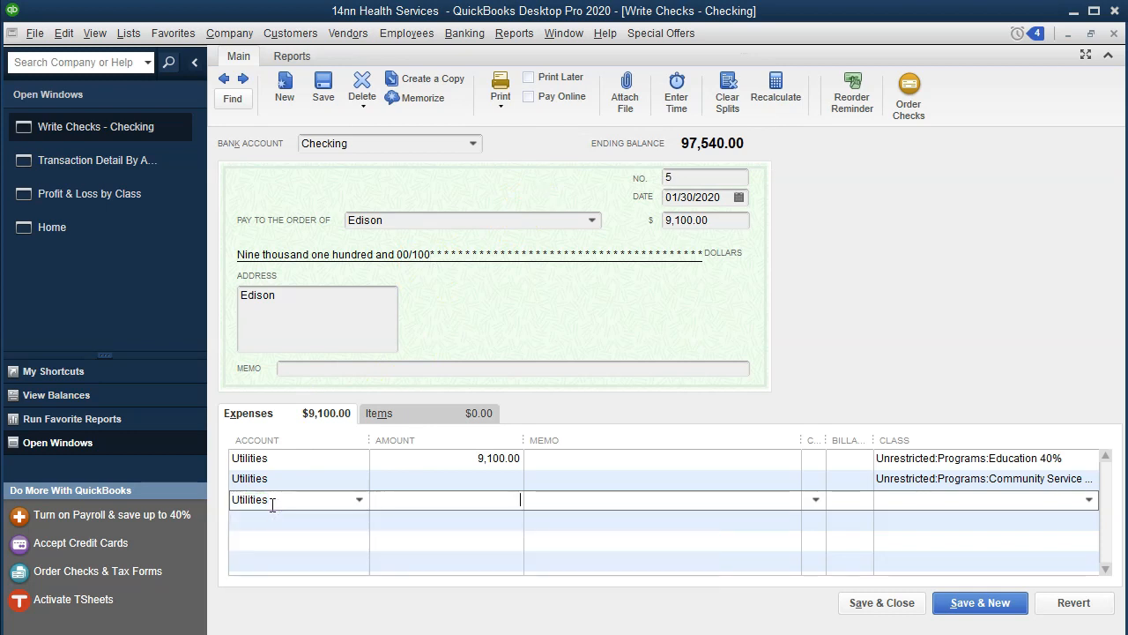
key(Tab)
key(Tab)
key(Tab)
text(Ad)
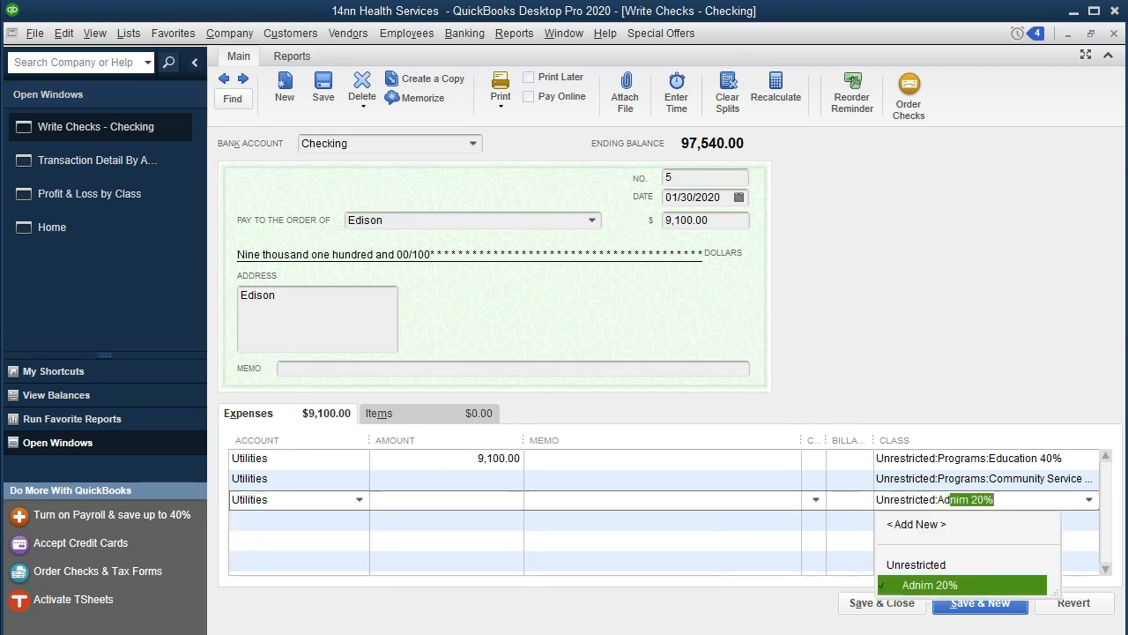
key(Tab)
Add a fourth Utilities line to the check with the Fundraising 20% class and no amount
text(Ut)
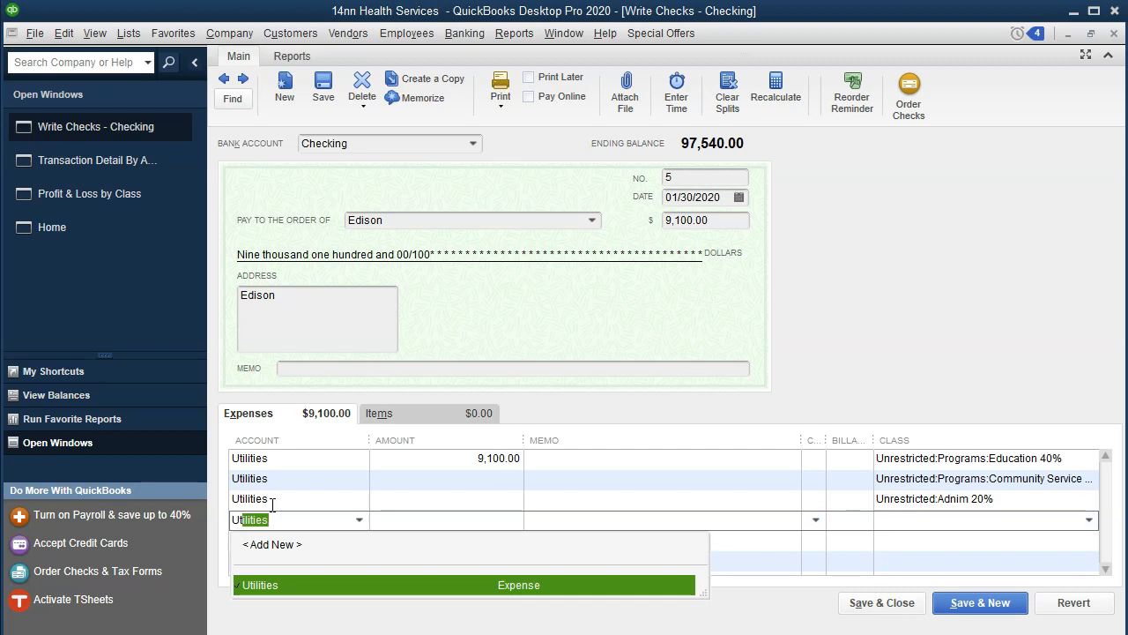
key(Tab)
key(Tab)
key(Tab)
text(Fu)
key(Tab)
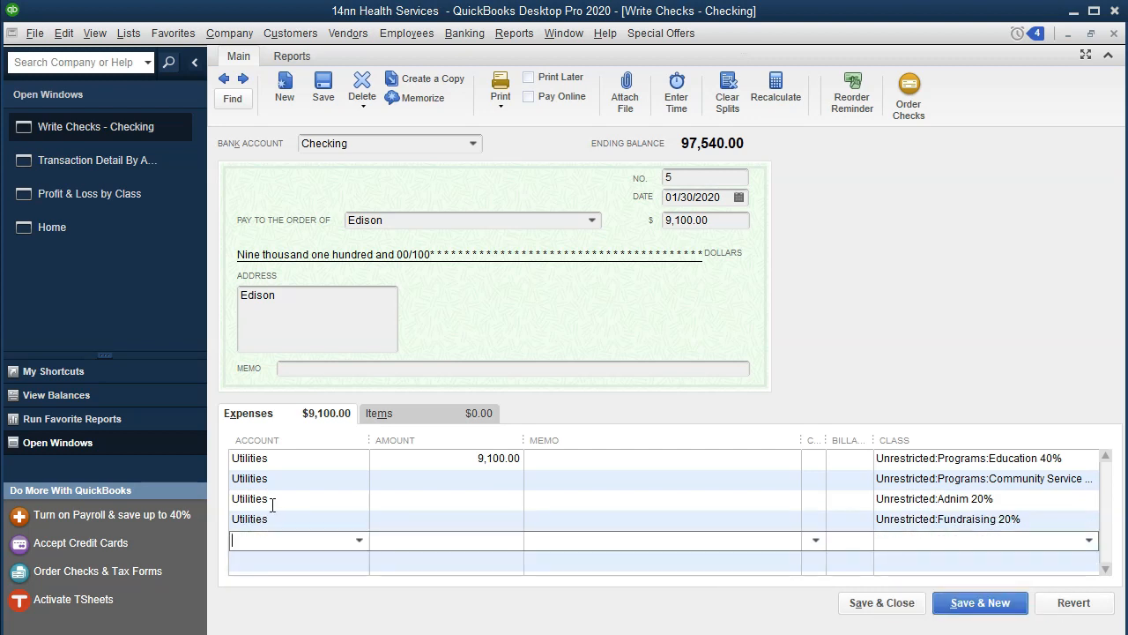
Set the Education 40% utilities line's amount to 3,640.00, calculated as 9100*.4
click(564, 460)
key(shift+Tab)
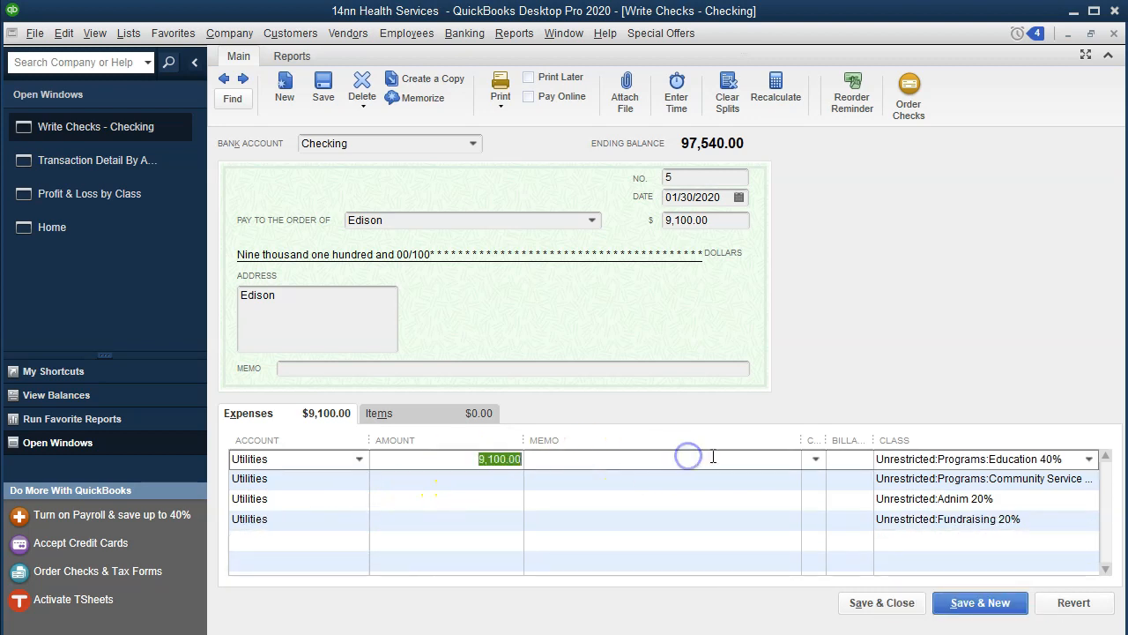
text(9100*)
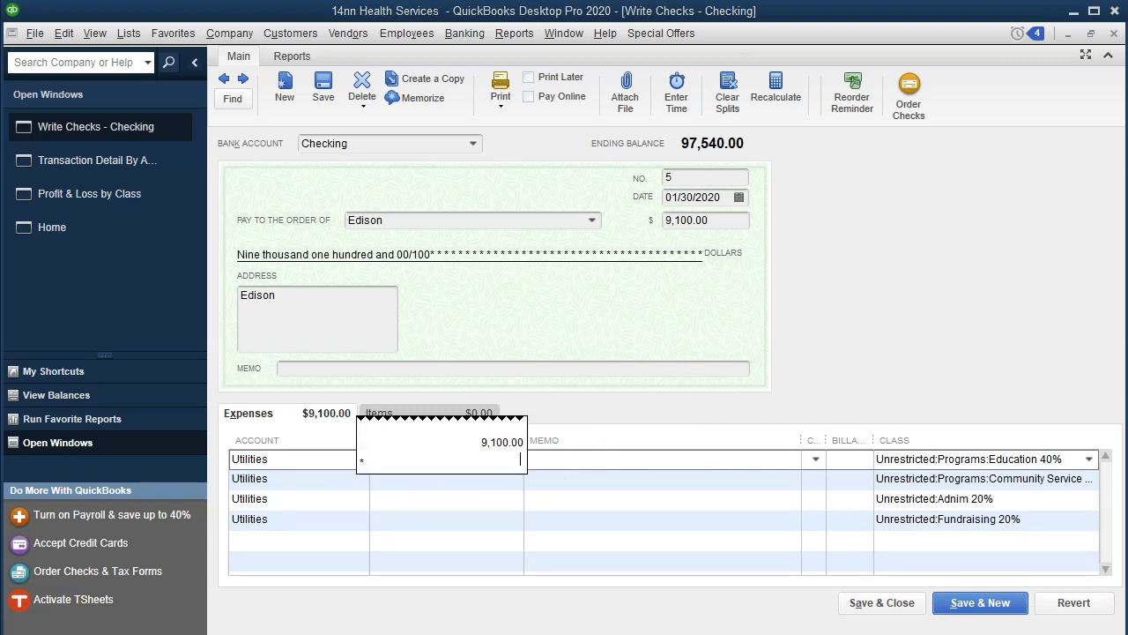
text(.4)
key(Return)
Set the Community Service 20% utilities line's amount to 1,820.00, calculated as 9100*.2
key(Tab)
key(Tab)
key(Tab)
key(Tab)
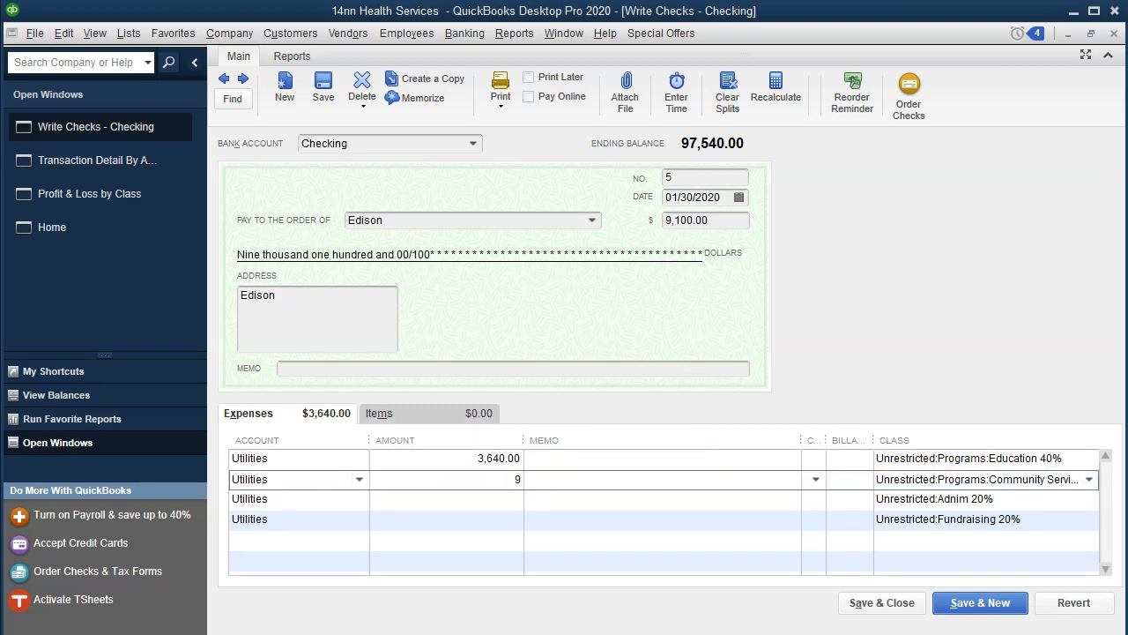
text(9100*)
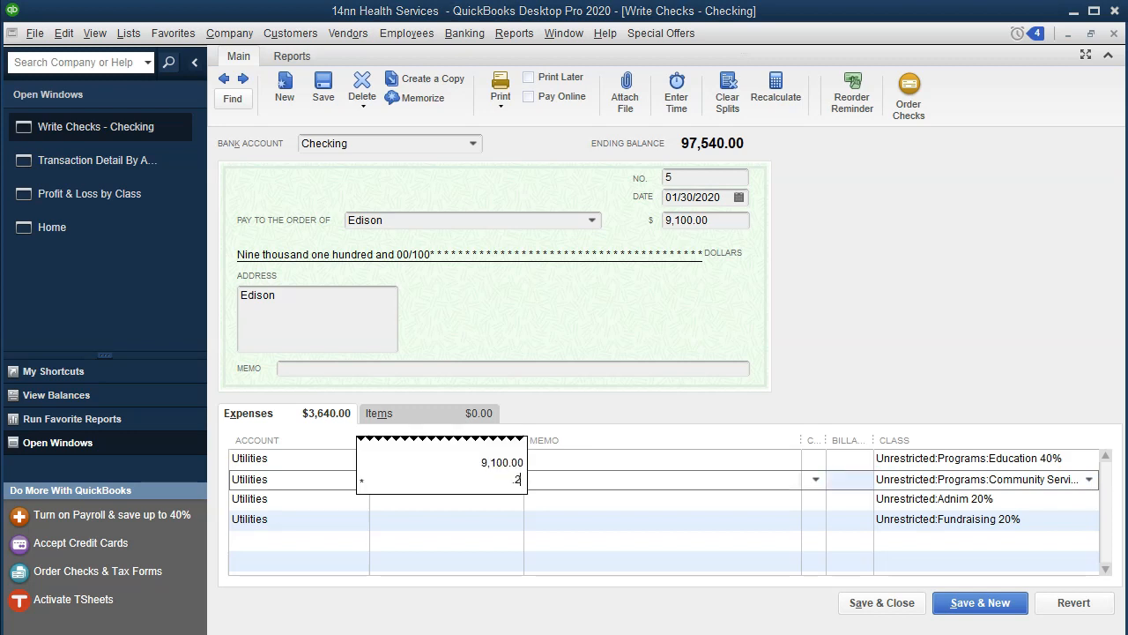
text(.2)
key(Return)
Set the amounts of the Adnim 20% and Fundraising 20% utilities lines to 1,820.00 each
key(Tab)
key(Tab)
key(Tab)
key(Tab)
key(Tab)
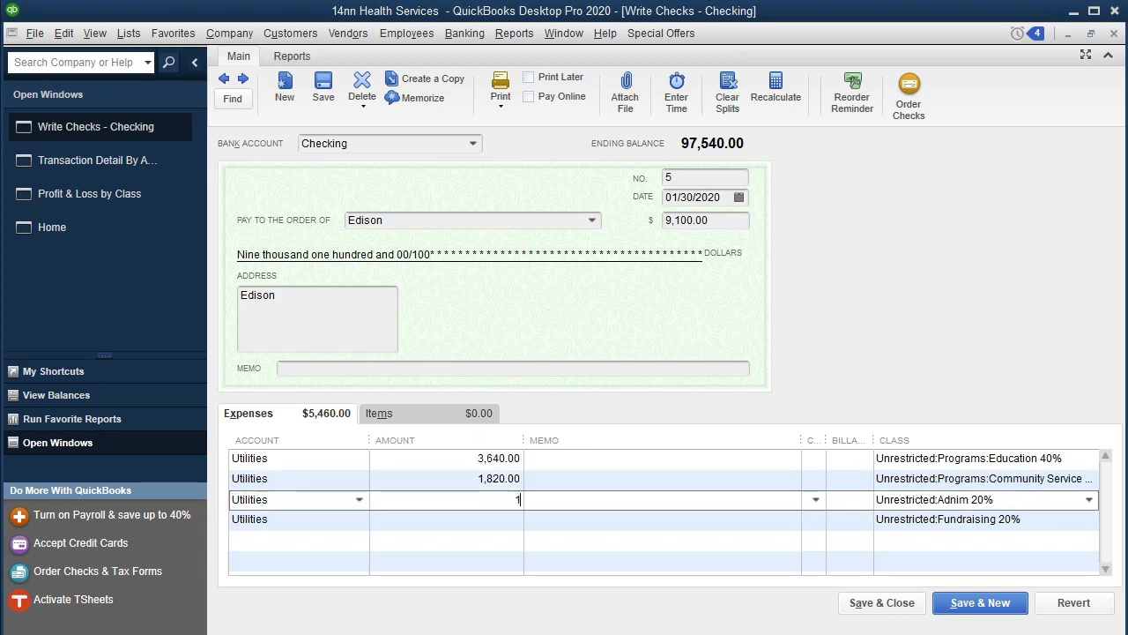
key(Tab)
key(Tab)
key(Tab)
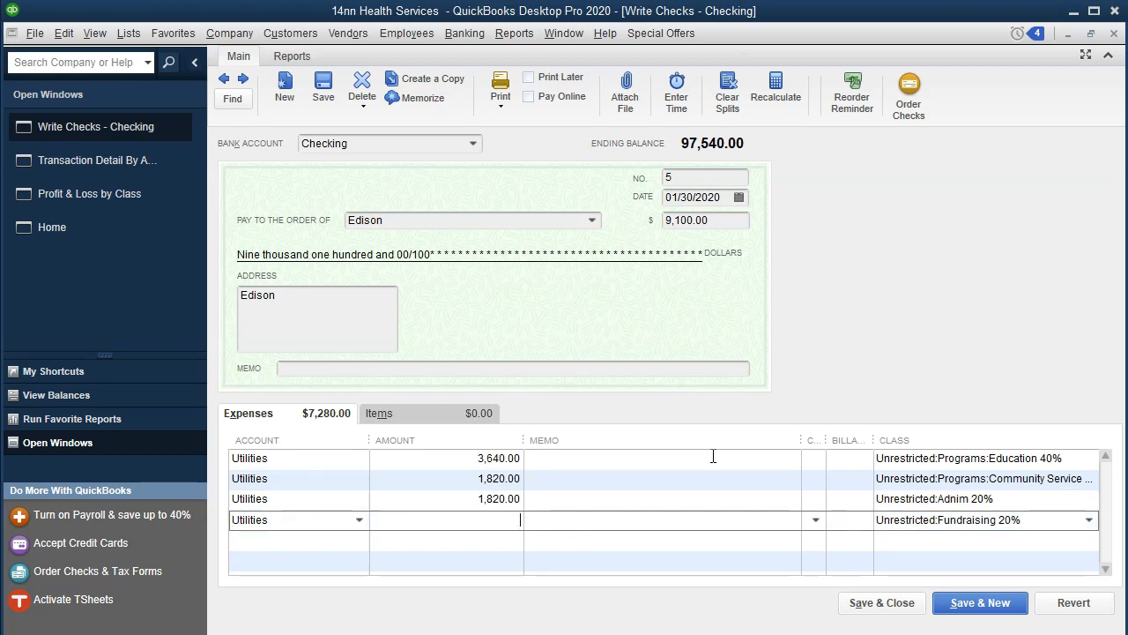
key(Tab)
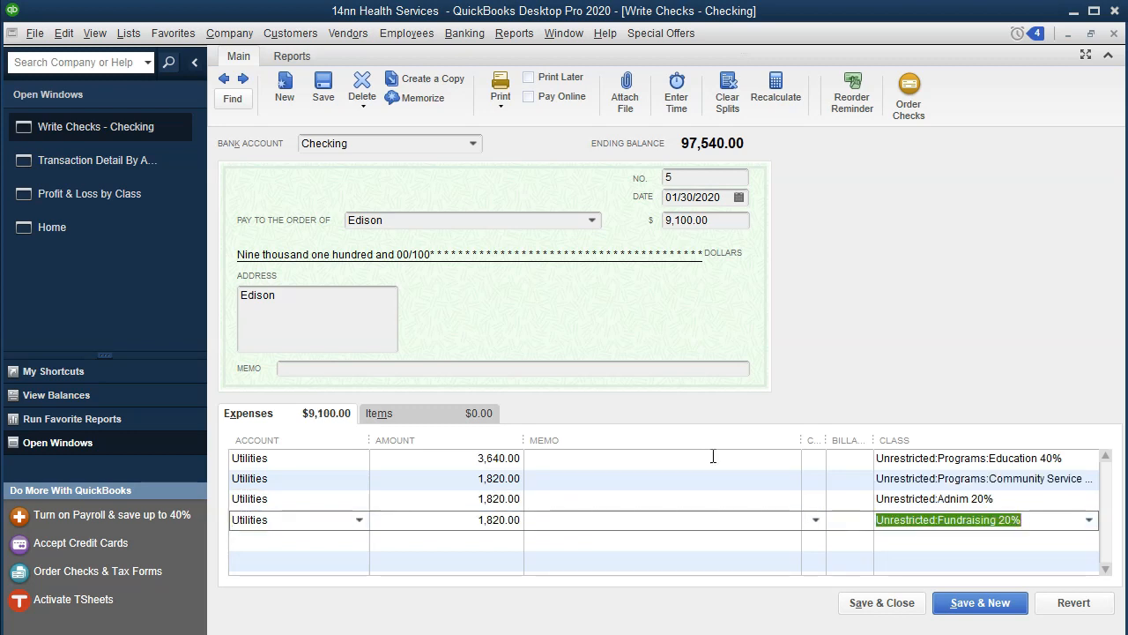
key(Tab)
key(Tab)
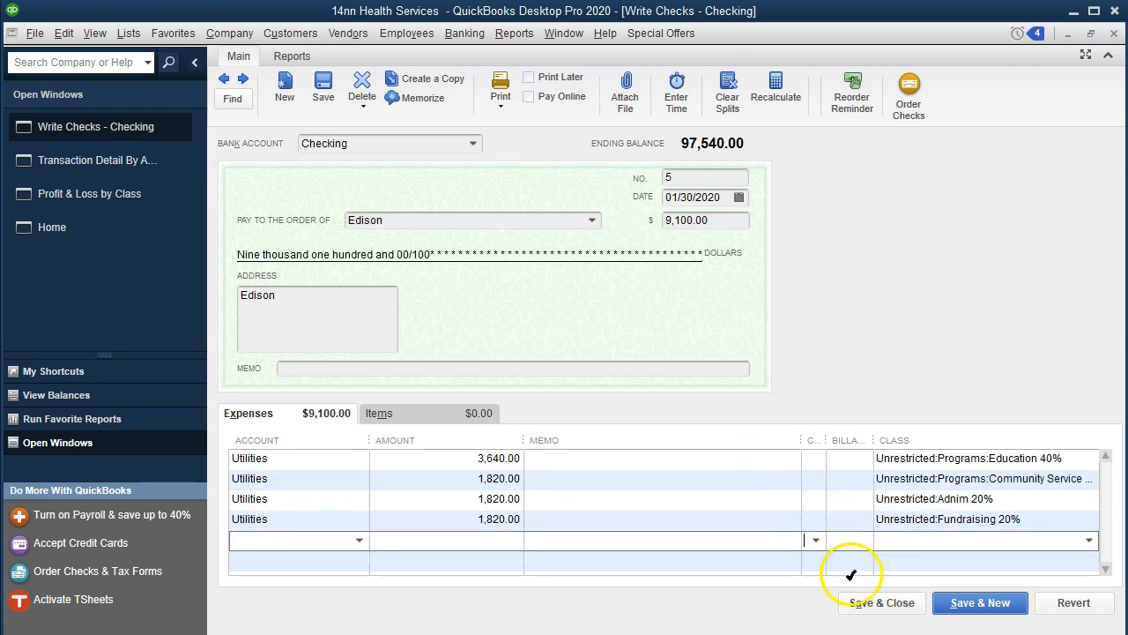
Save and close the Edison check, recording the changes and accepting the transaction date, and close the detail report
click(869, 607)
click(500, 139)
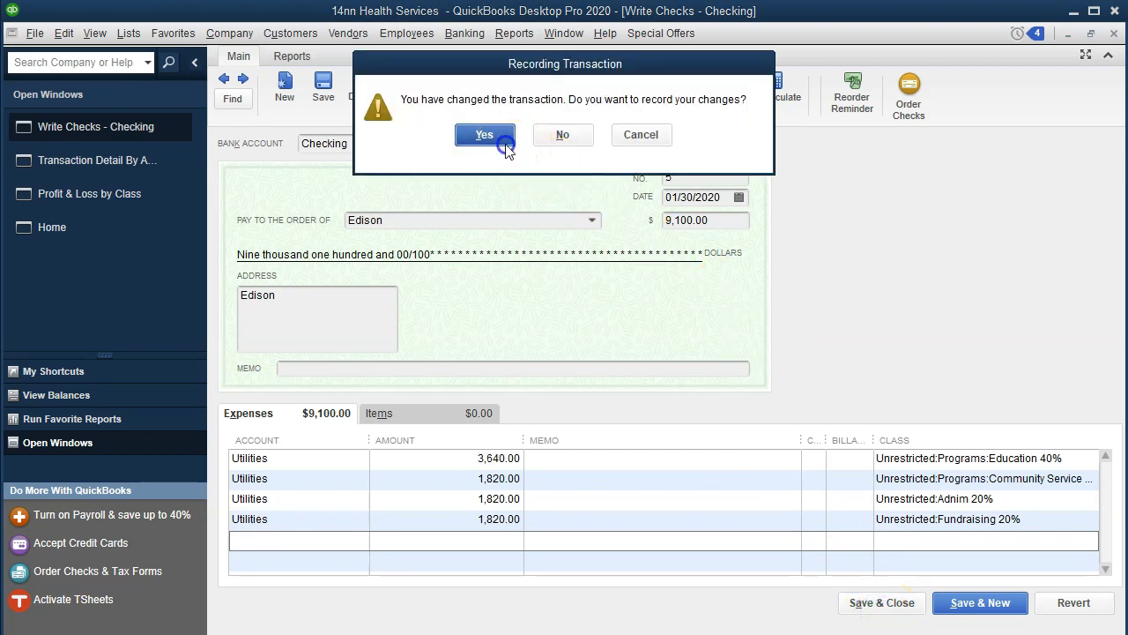
click(510, 184)
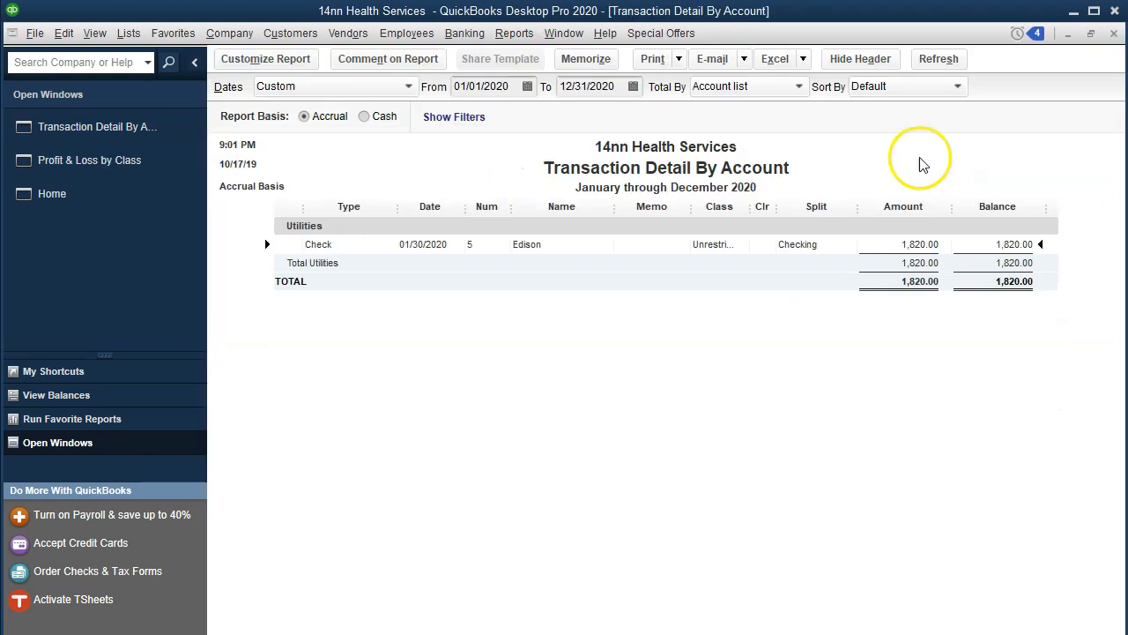
click(1114, 36)
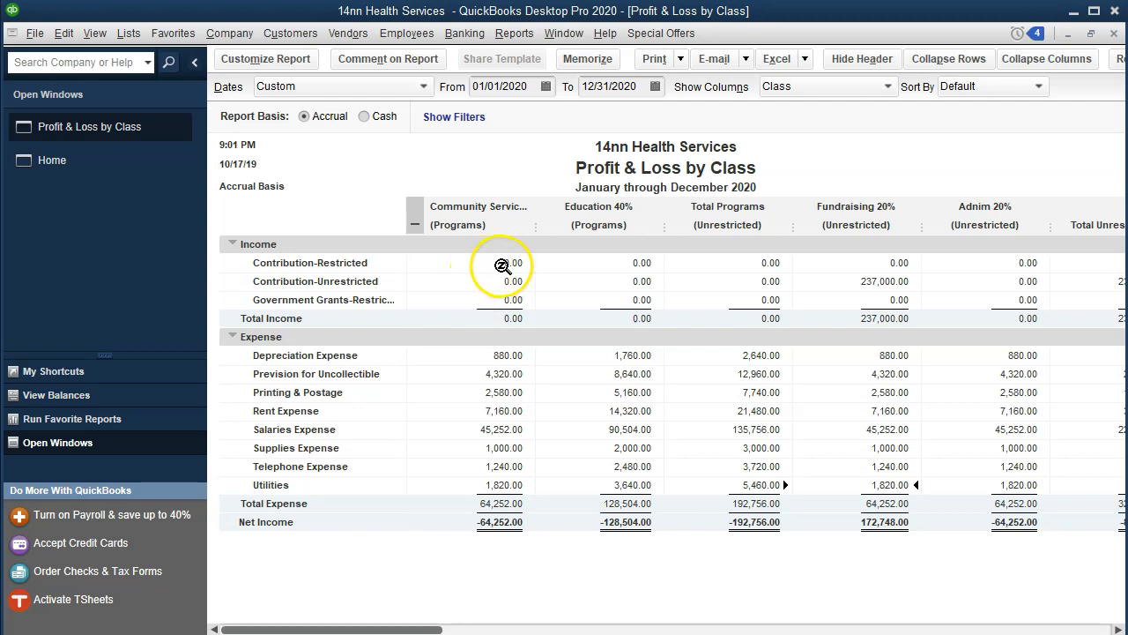
Switch to Excel and compare the utilities row and function totals on the Example (9) sheet with the class report
click(630, 634)
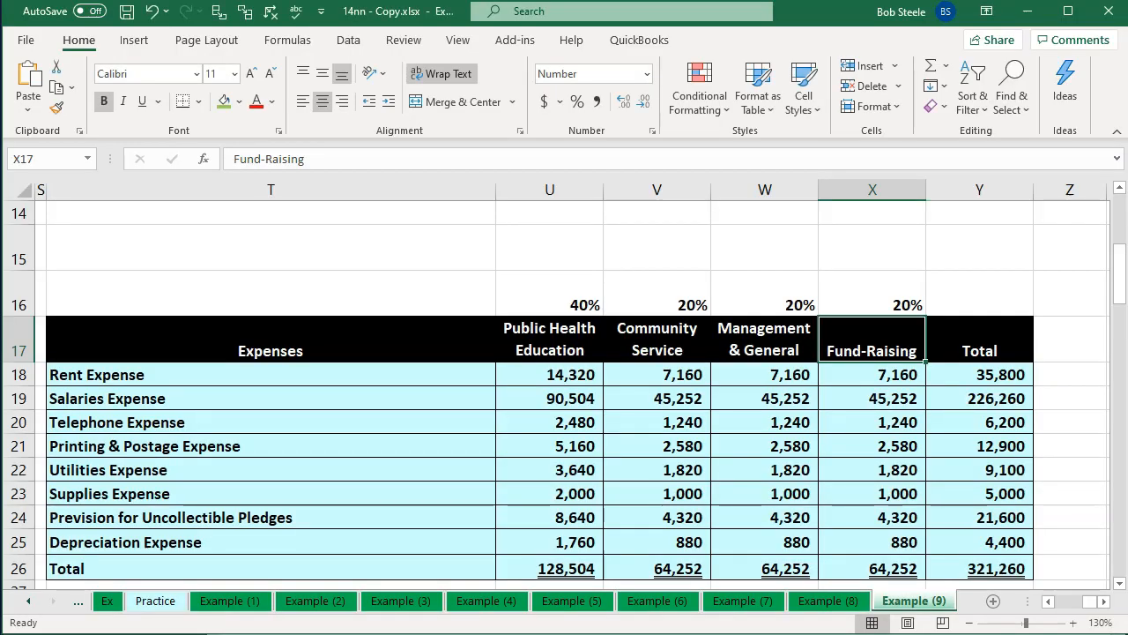
click(644, 460)
scroll(643, 459, down, 1)
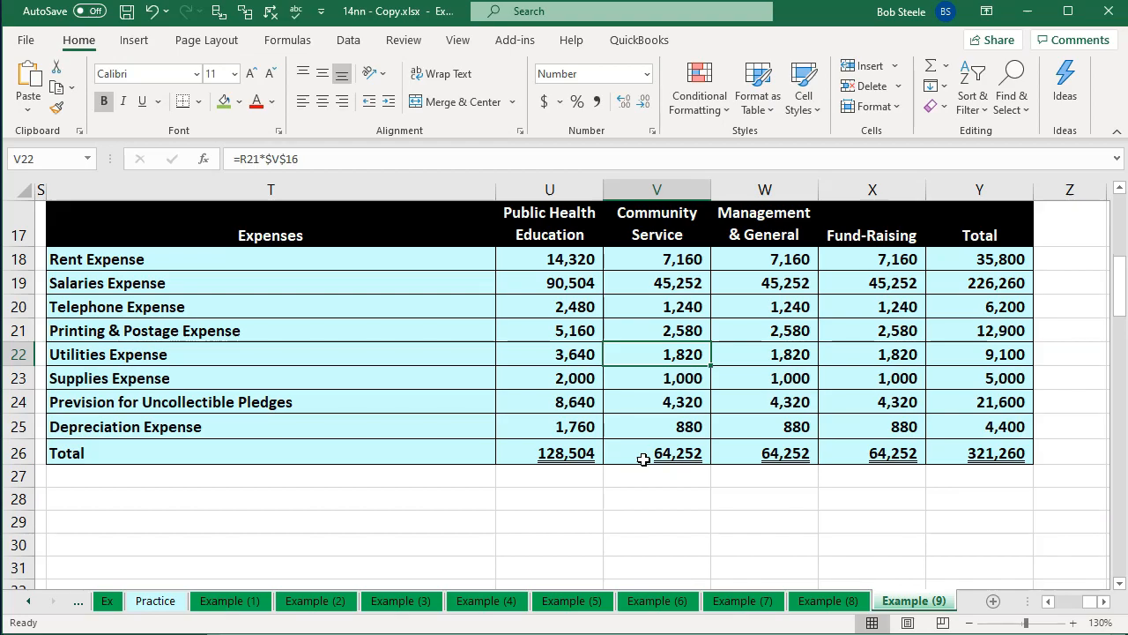
Return to QuickBooks and collapse the subclass columns under Unrestricted in the Profit & Loss by Class report
click(636, 634)
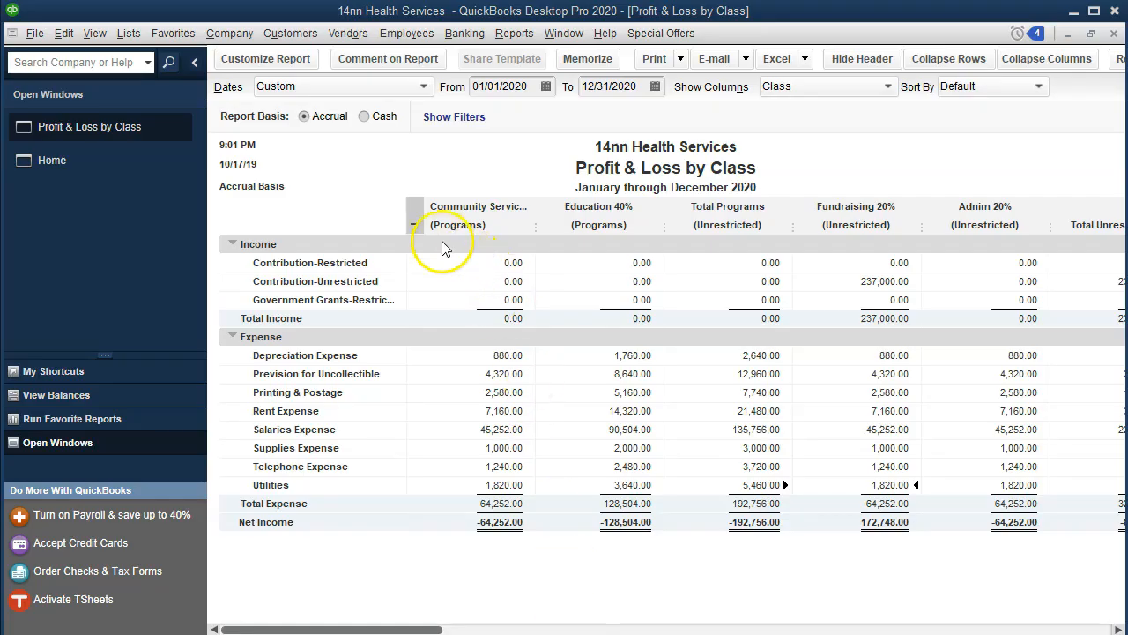
click(413, 224)
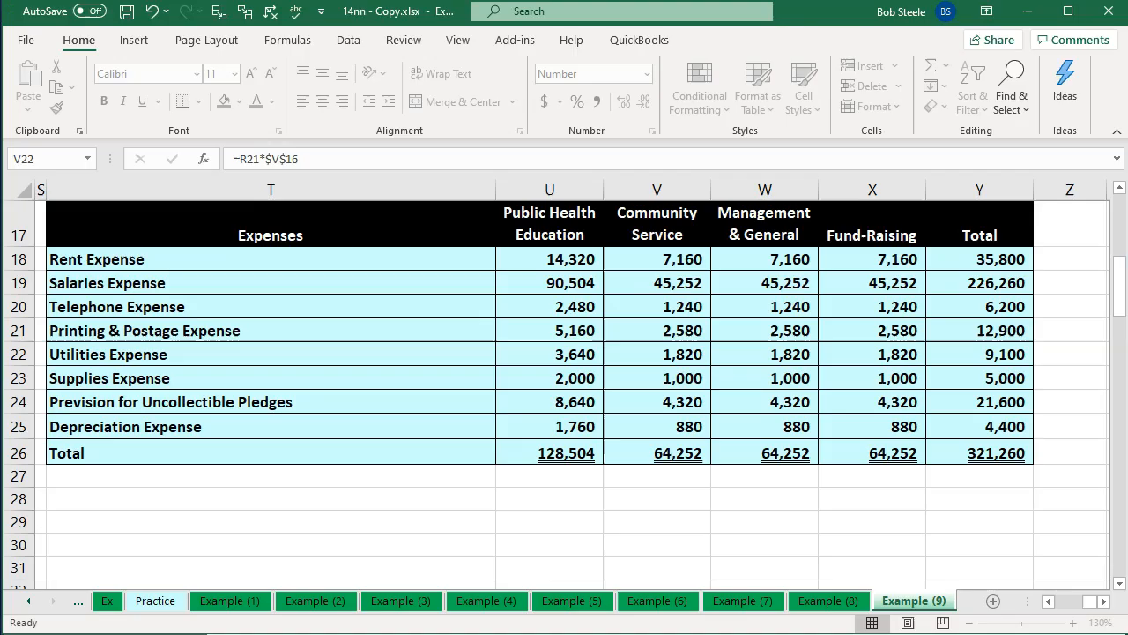
Switch to Excel and examine the Statement of Activities' functional expense rows and donor restriction columns on the Example (9) sheet
click(605, 631)
click(634, 496)
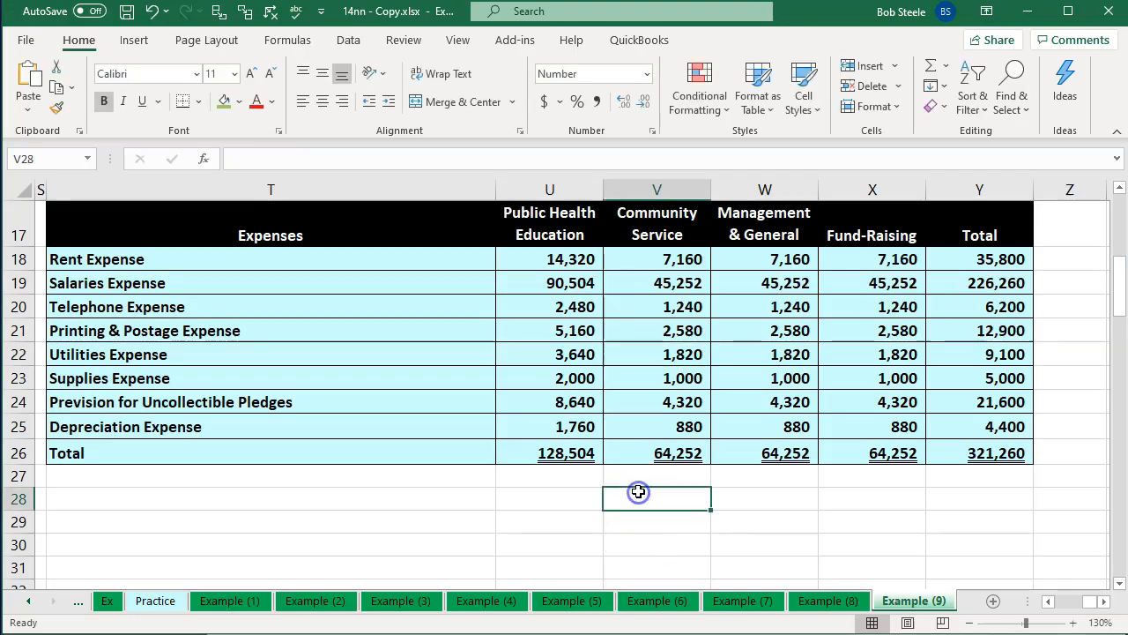
scroll(635, 494, down, 5)
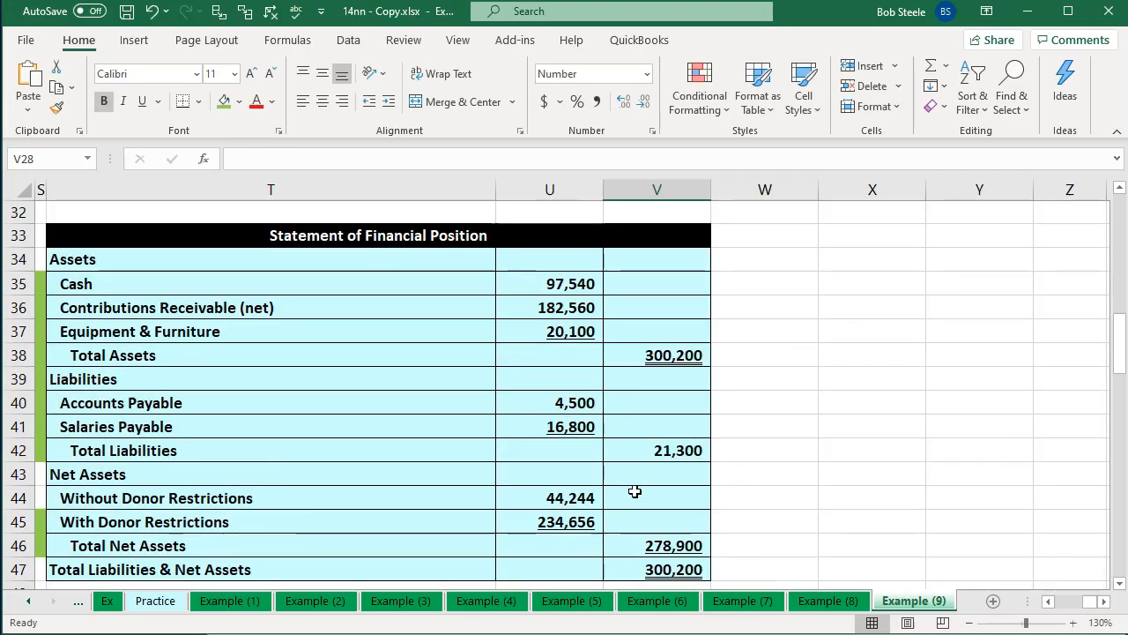
scroll(635, 491, down, 7)
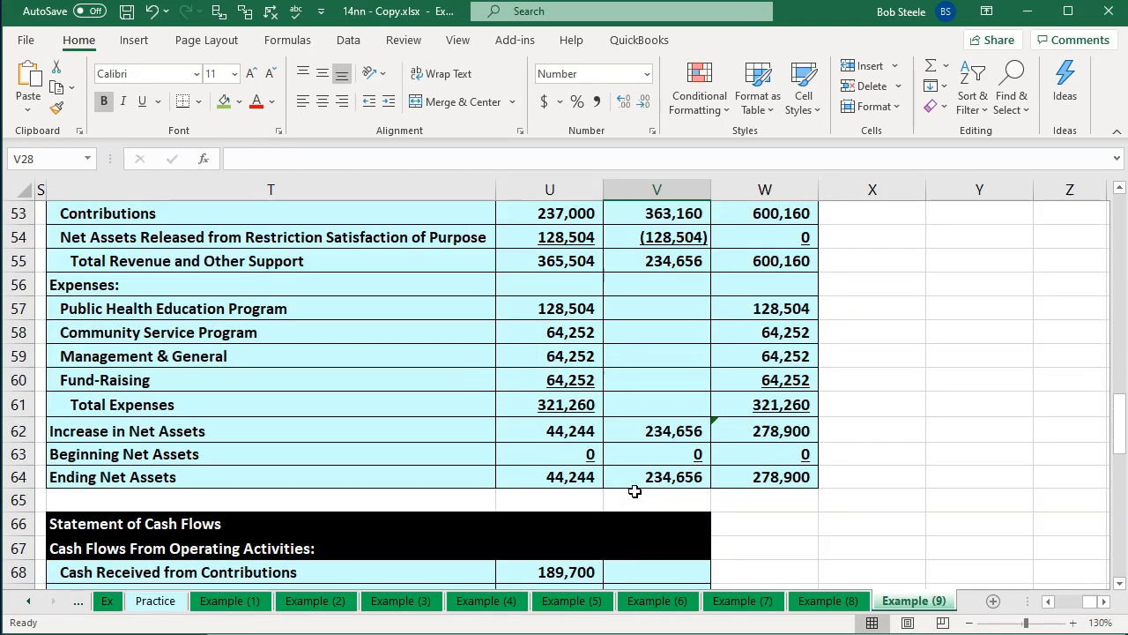
scroll(635, 491, up, 1)
drag(190, 425, 206, 499)
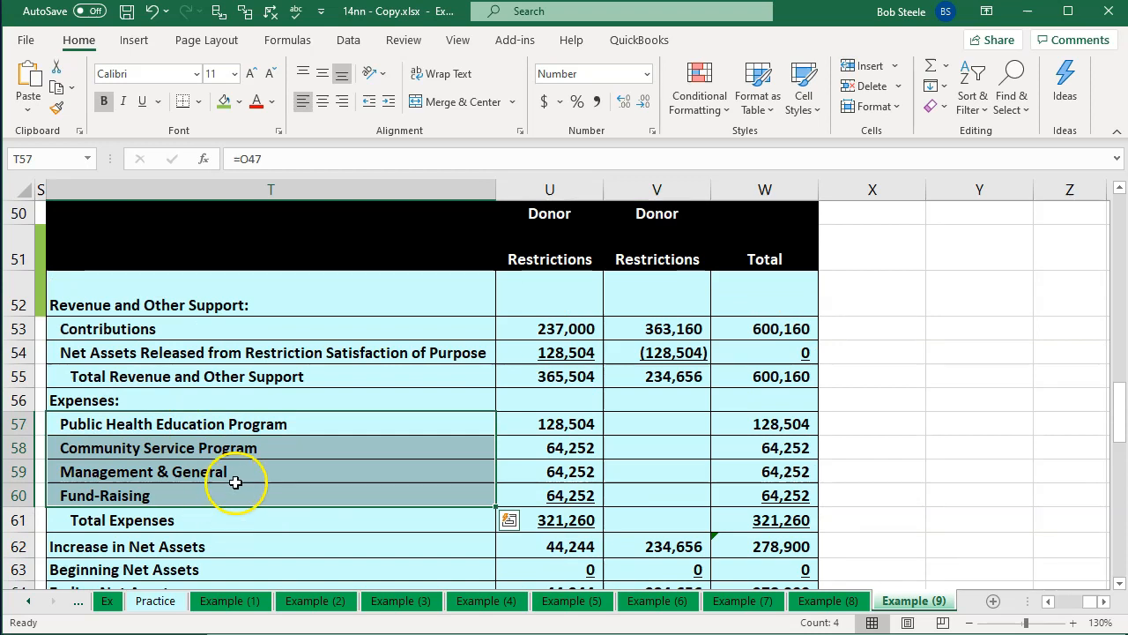
click(297, 426)
drag(555, 263, 651, 266)
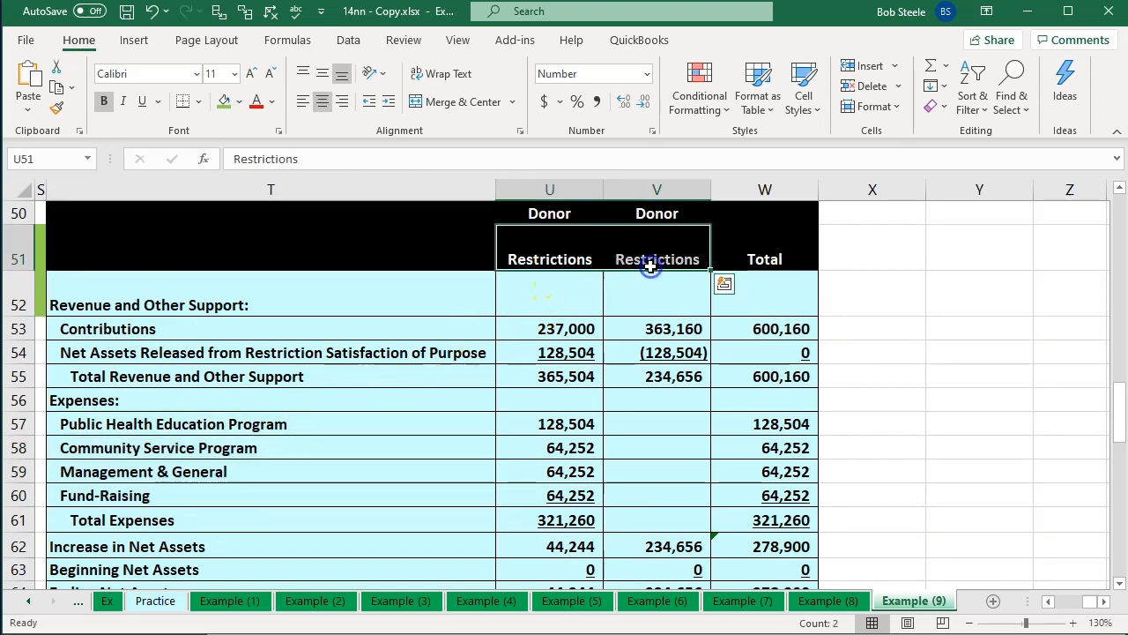
scroll(644, 400, up, 1)
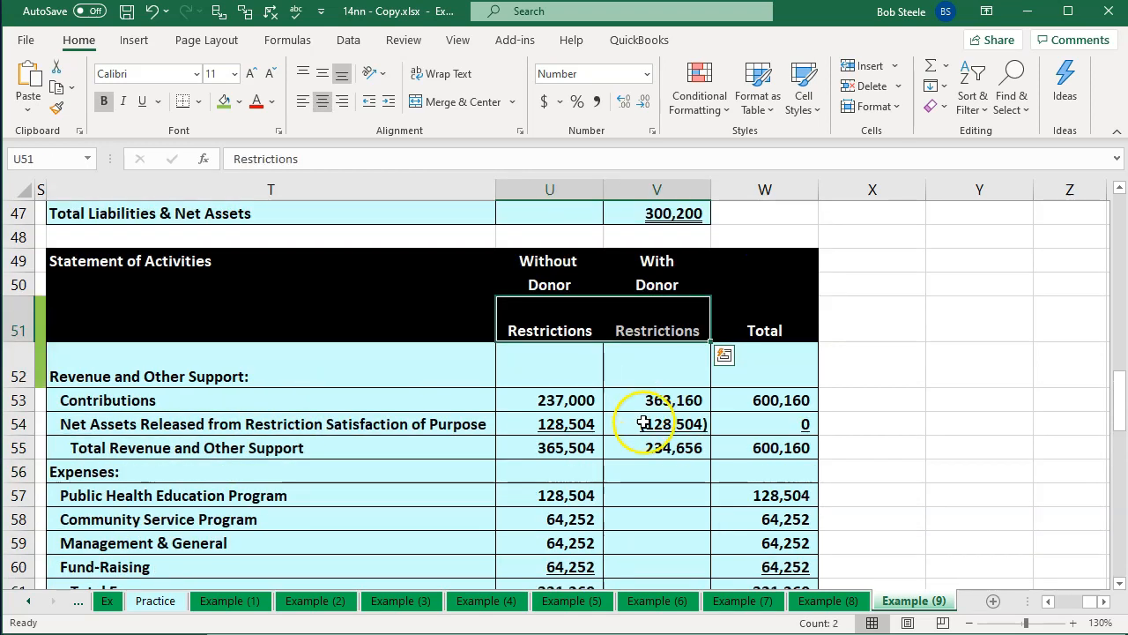
Return to QuickBooks and widen the Profit & Loss by Class columns so the Unrestricted heading fits
key(alt+Tab)
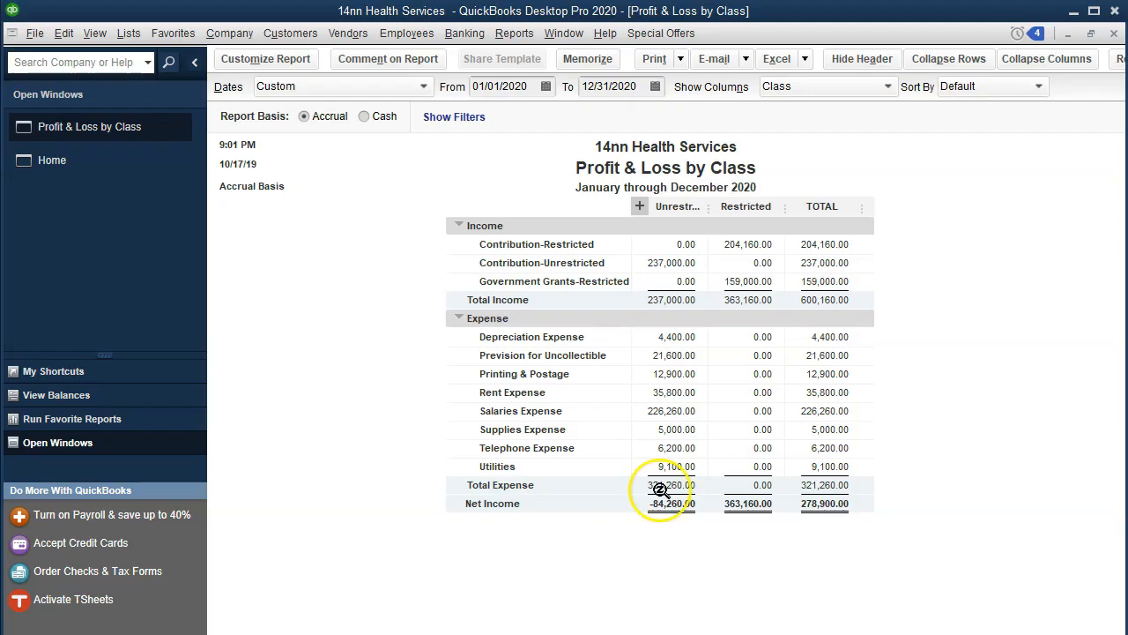
click(639, 209)
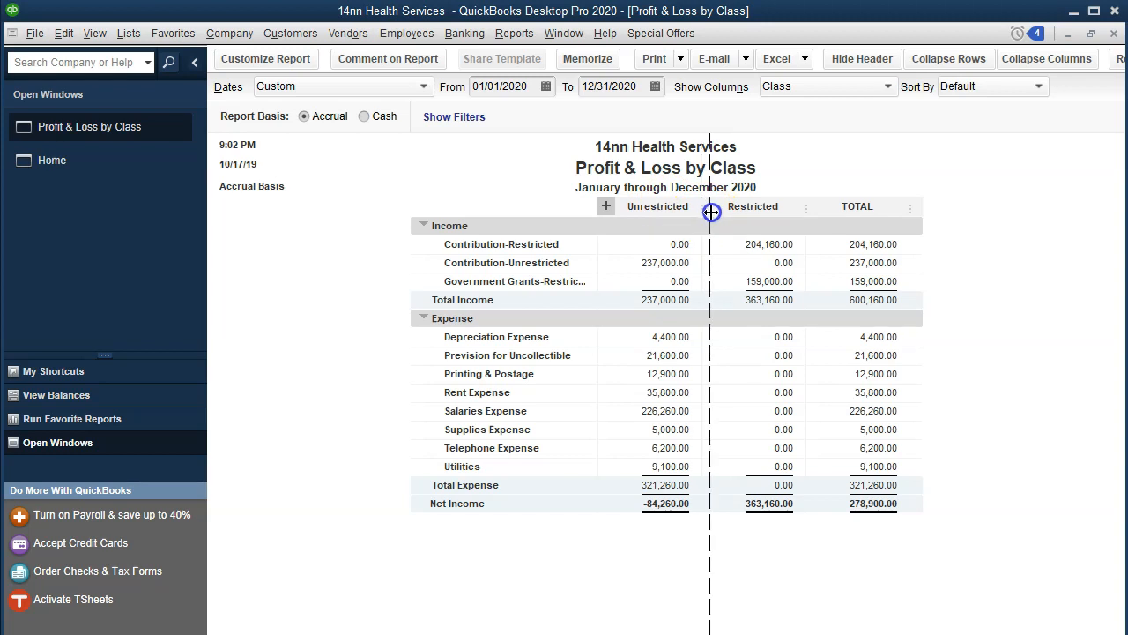
drag(711, 211, 712, 212)
click(537, 141)
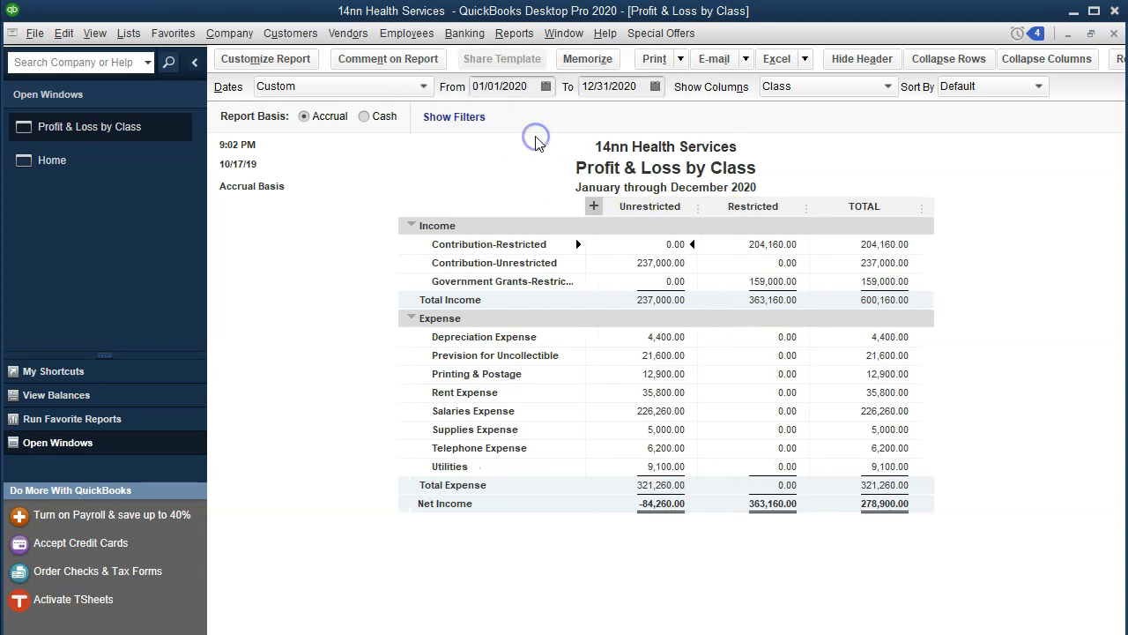
Compare the collapsed and expanded views of the Unrestricted subclass columns in the Profit & Loss by Class report, leaving them expanded
click(594, 205)
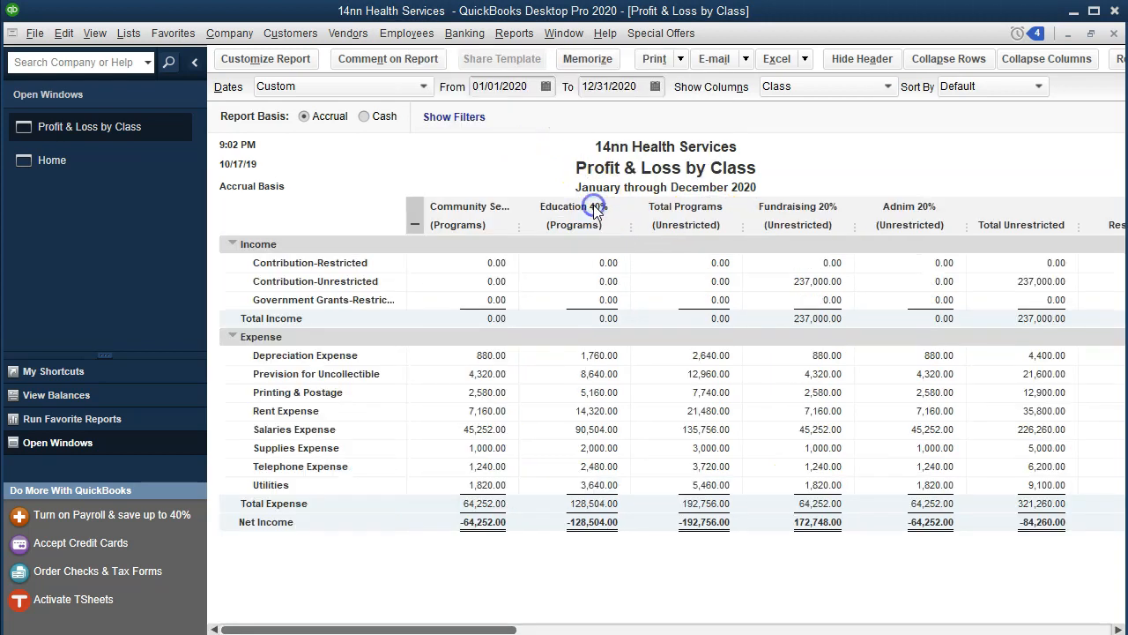
click(415, 223)
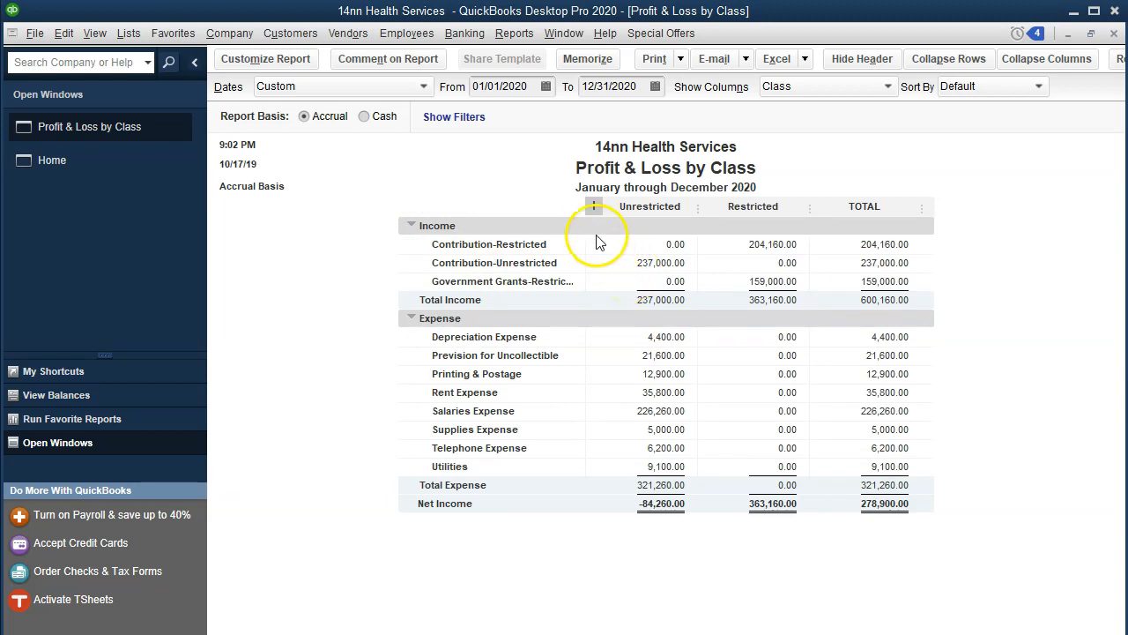
click(595, 206)
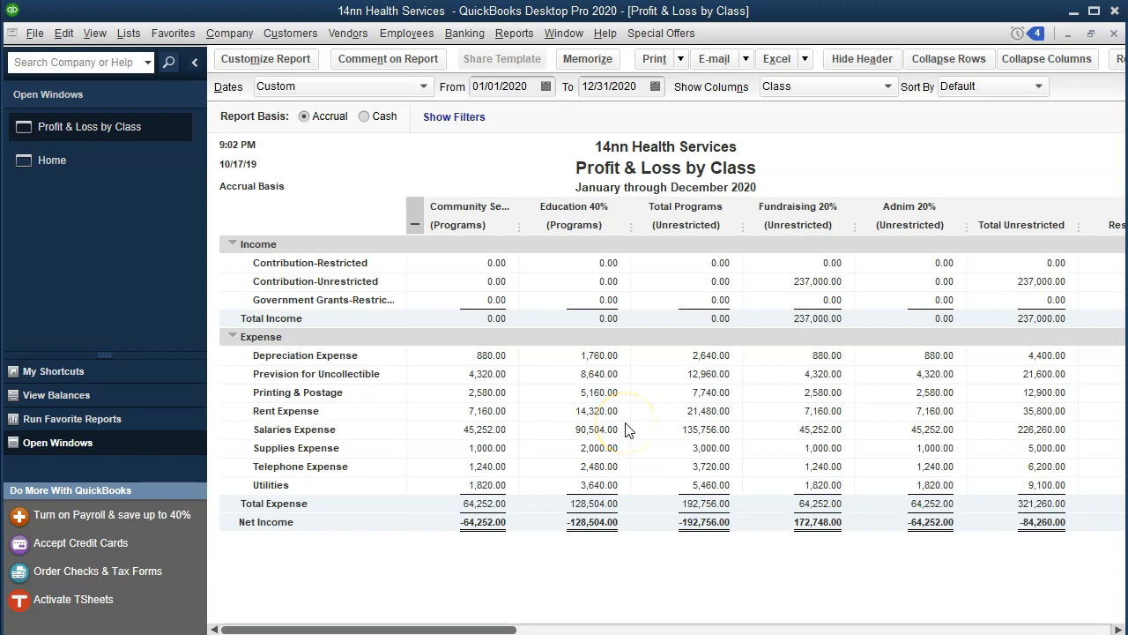
click(415, 222)
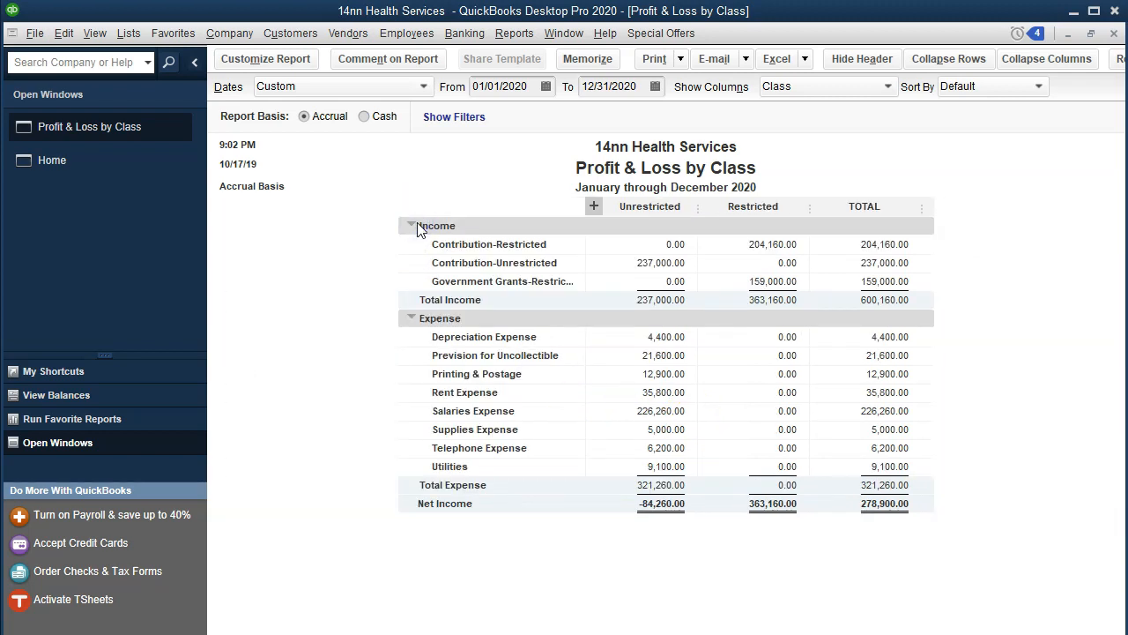
click(594, 206)
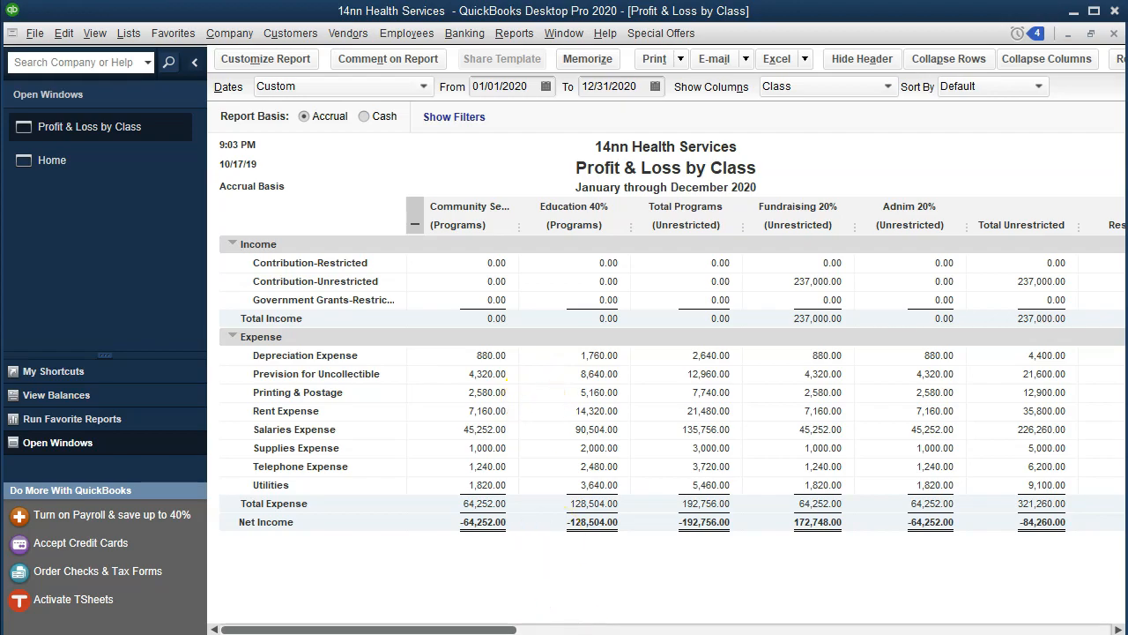
Switch to Excel and select the Statement of Activities expense labels from Public Health Education Program through Fund-Raising on the Example (9) sheet
key(alt+Tab)
click(551, 516)
scroll(549, 514, down, 1)
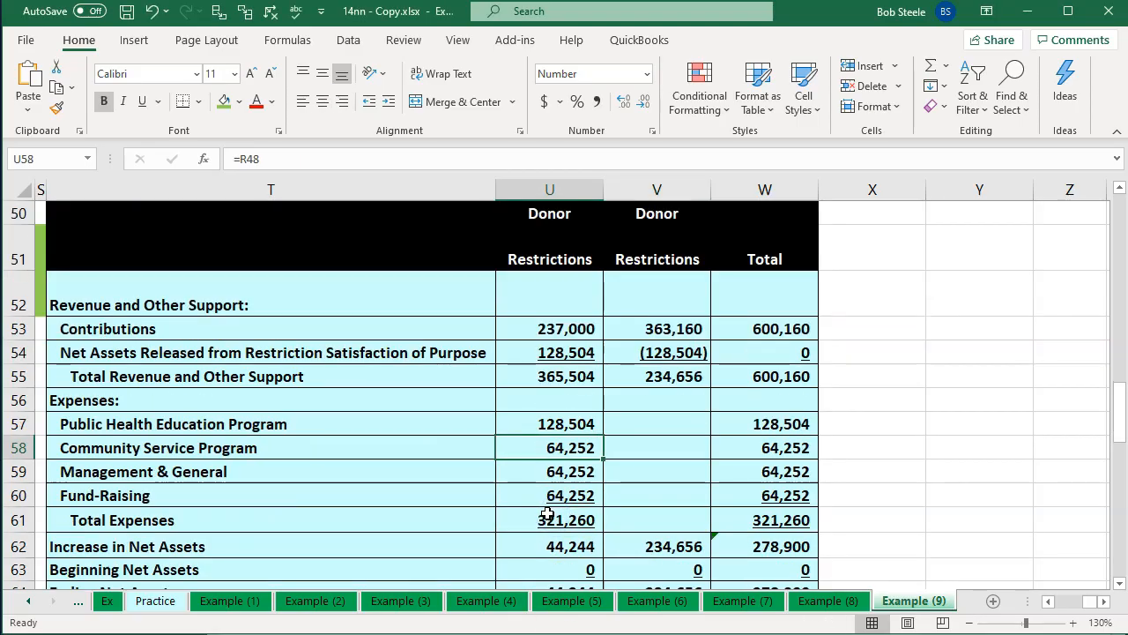
scroll(547, 514, down, 1)
drag(185, 310, 259, 378)
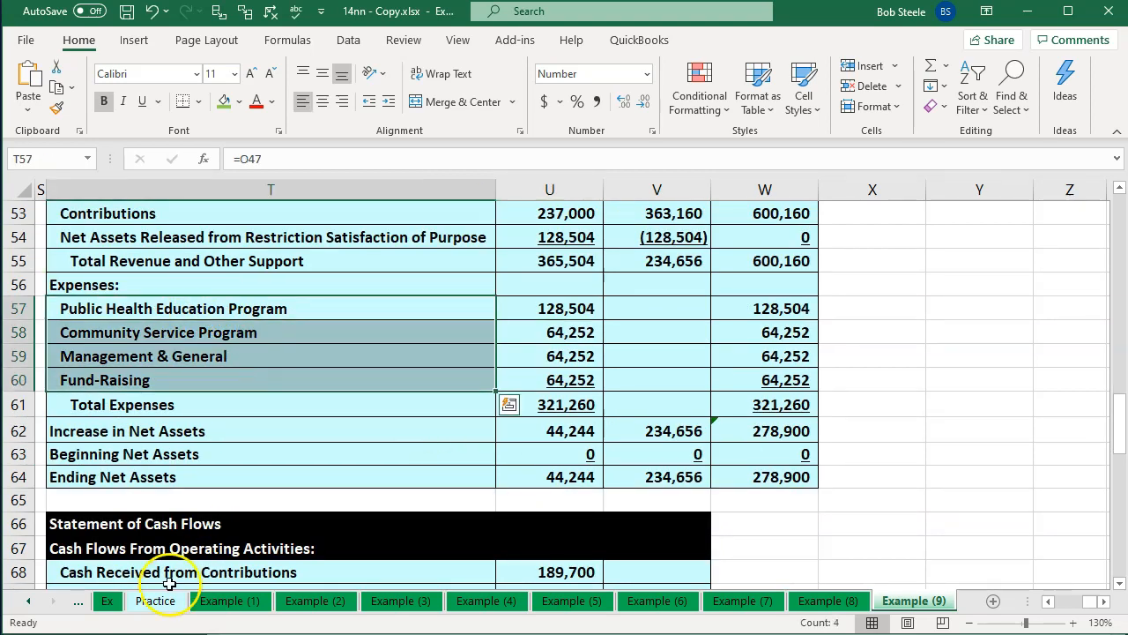